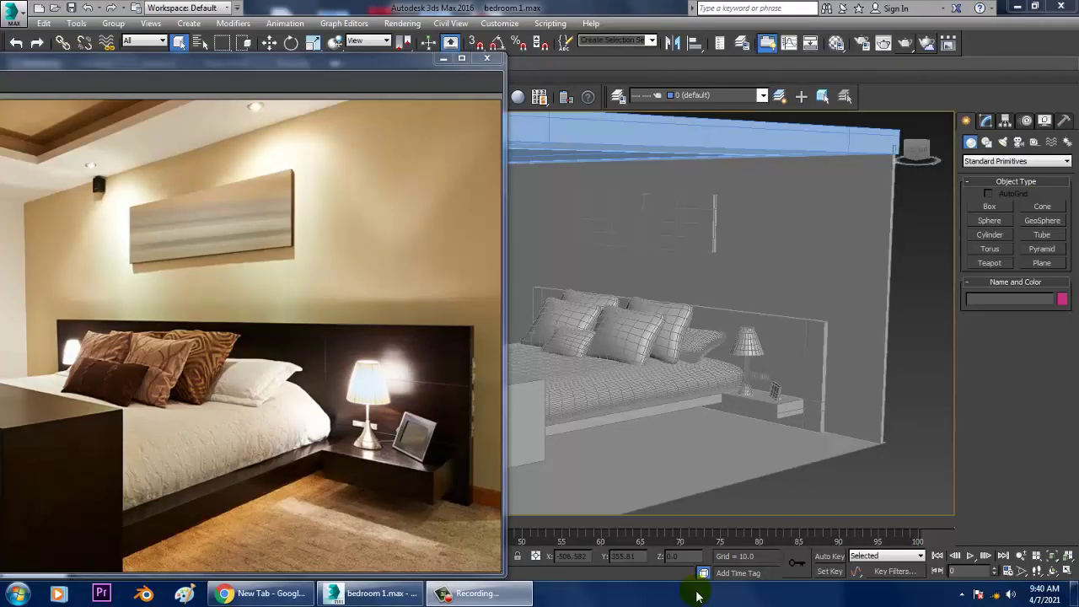
Select Wall001 and adjust the Perspective view of the bedroom model
left_click(718, 236)
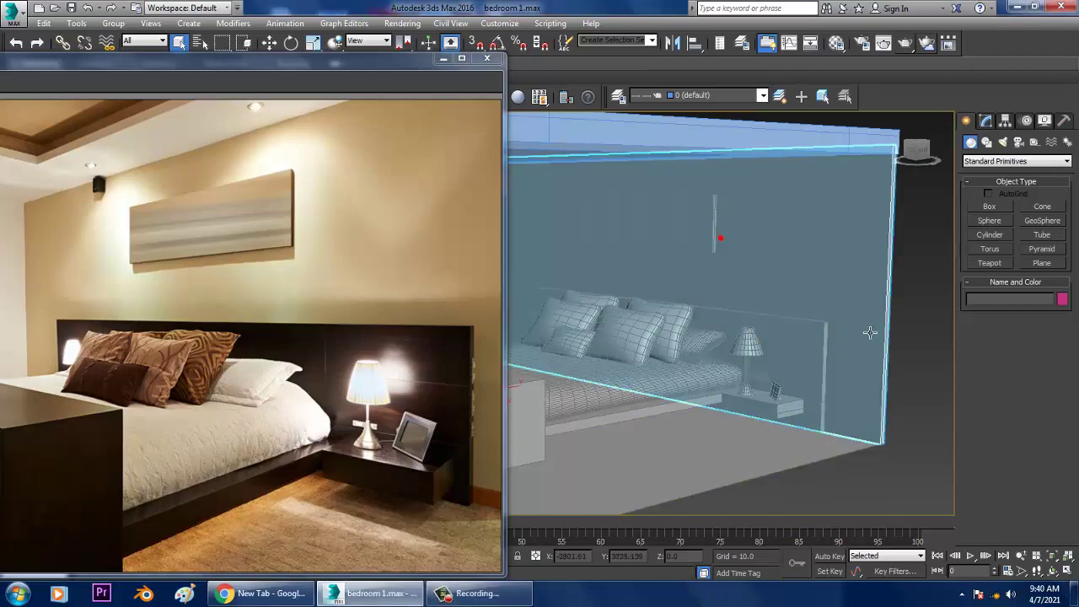
middle_click_drag(717, 236, 853, 332)
scroll(842, 331, "down", 5)
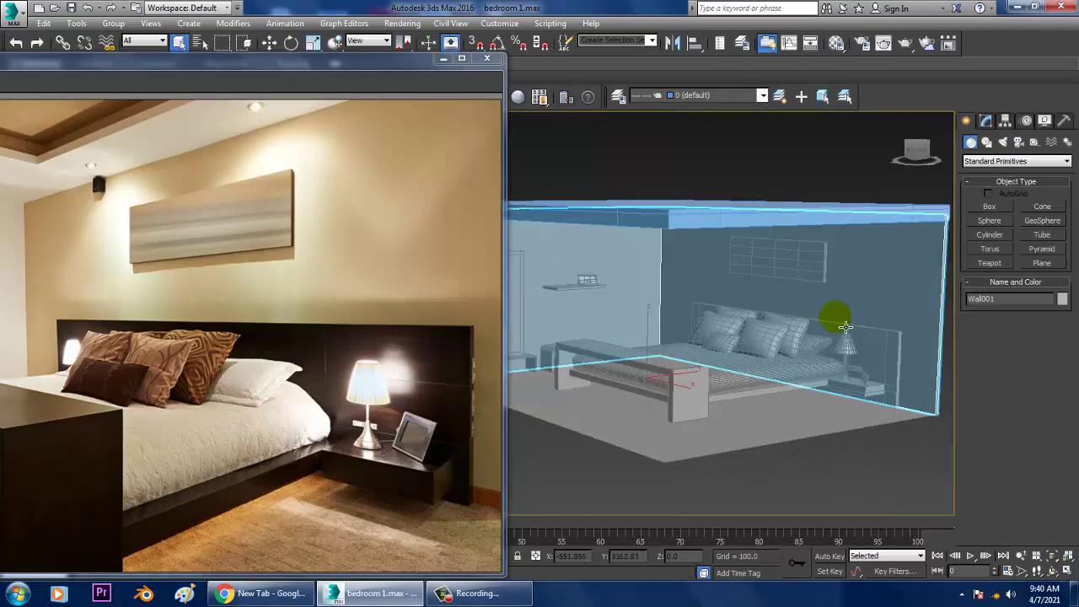
scroll(855, 331, "up", 4)
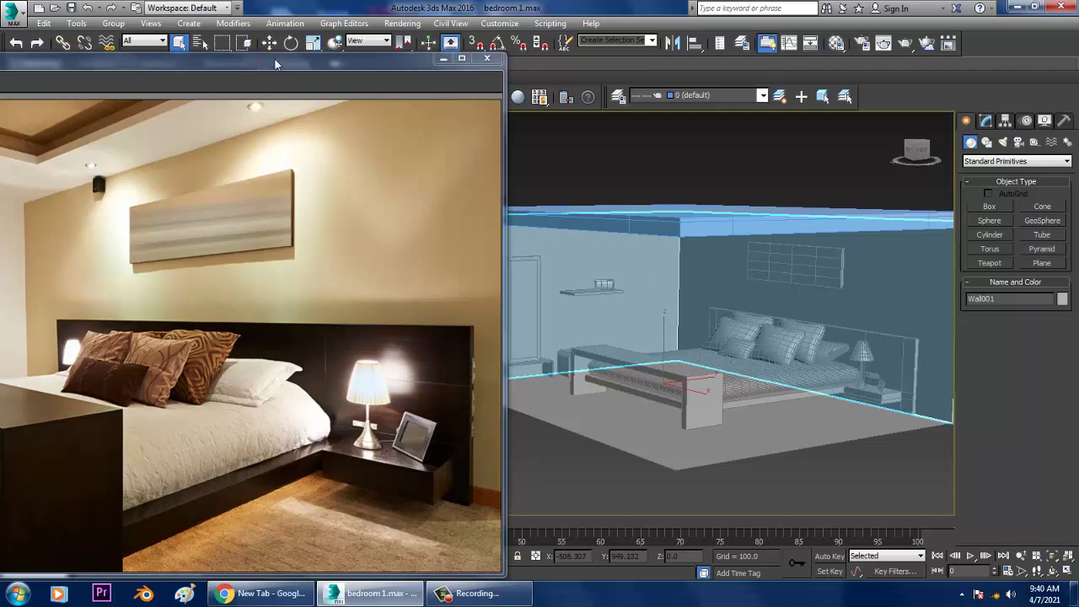
Resize the bedroom.jpg reference photo window to a larger size
left_click_drag(274, 59, 278, 40)
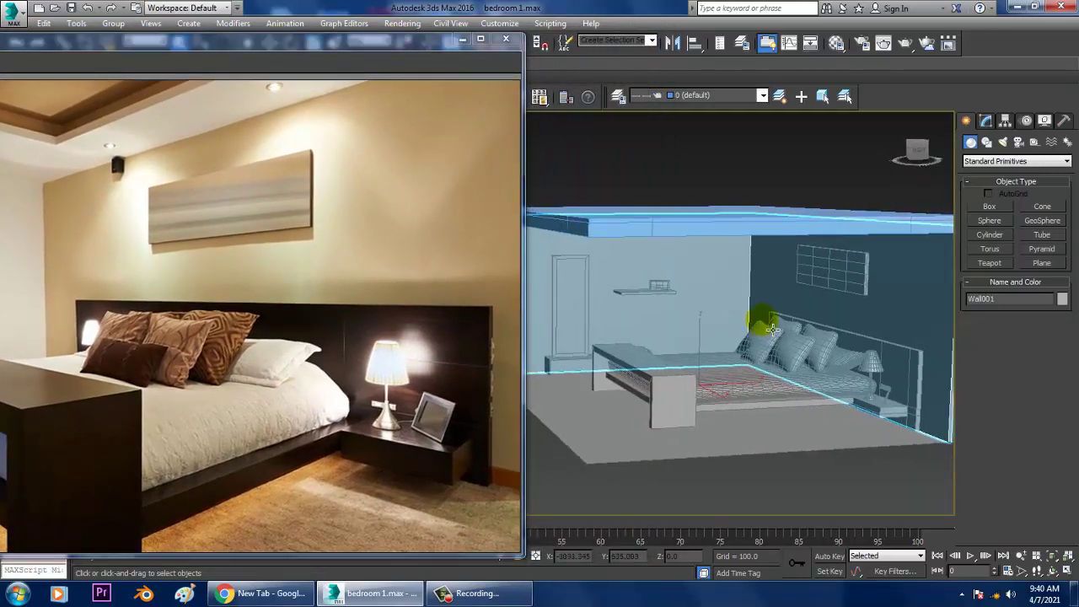
scroll(773, 329, "up", 3)
scroll(706, 309, "up", 2)
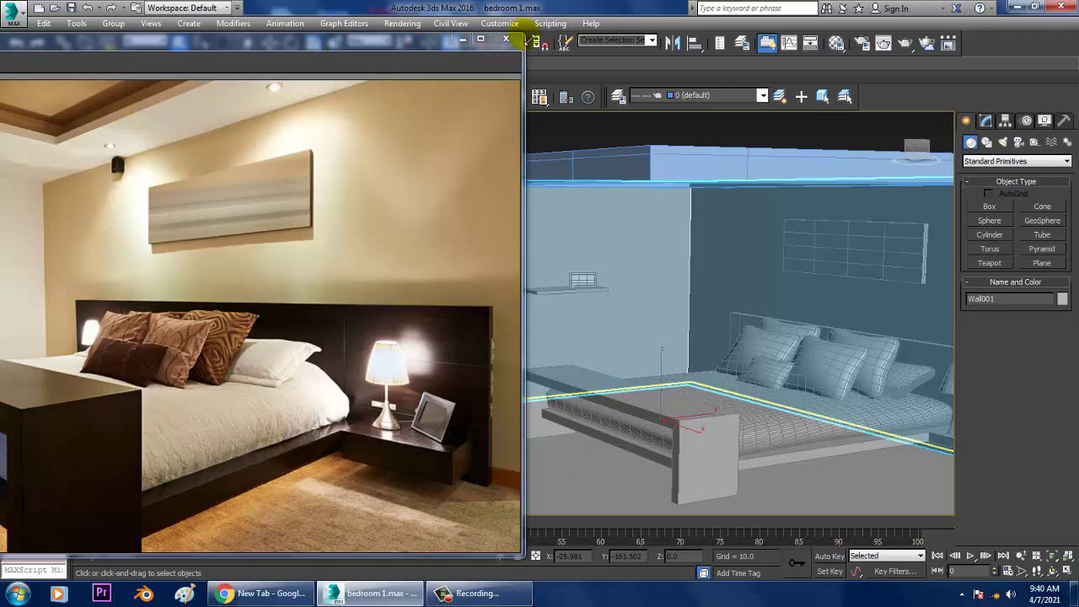
left_click_drag(523, 30, 426, 148)
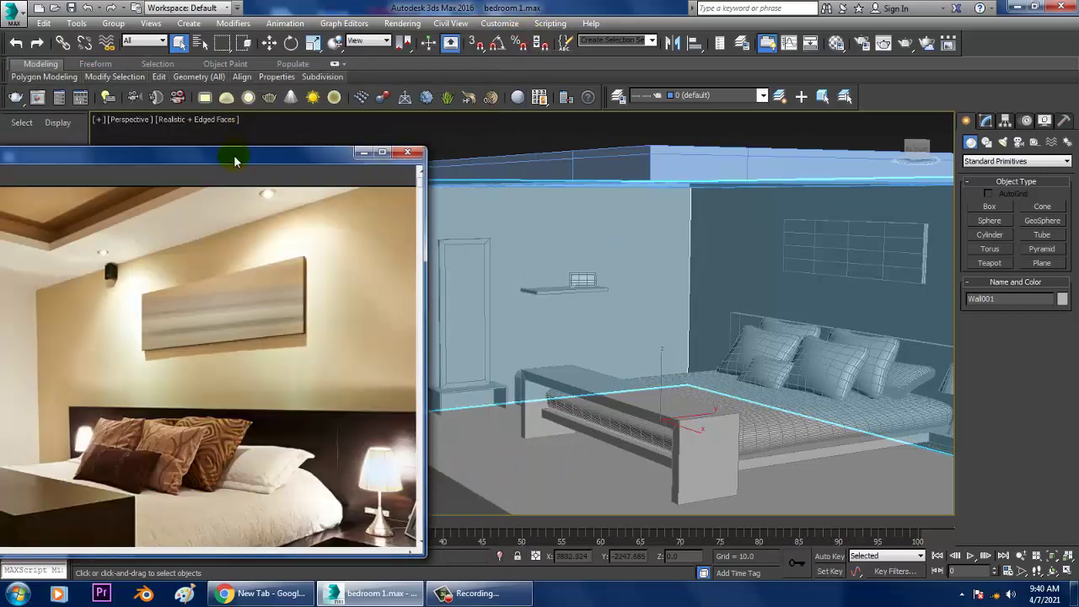
double_click(235, 158)
left_click(686, 349)
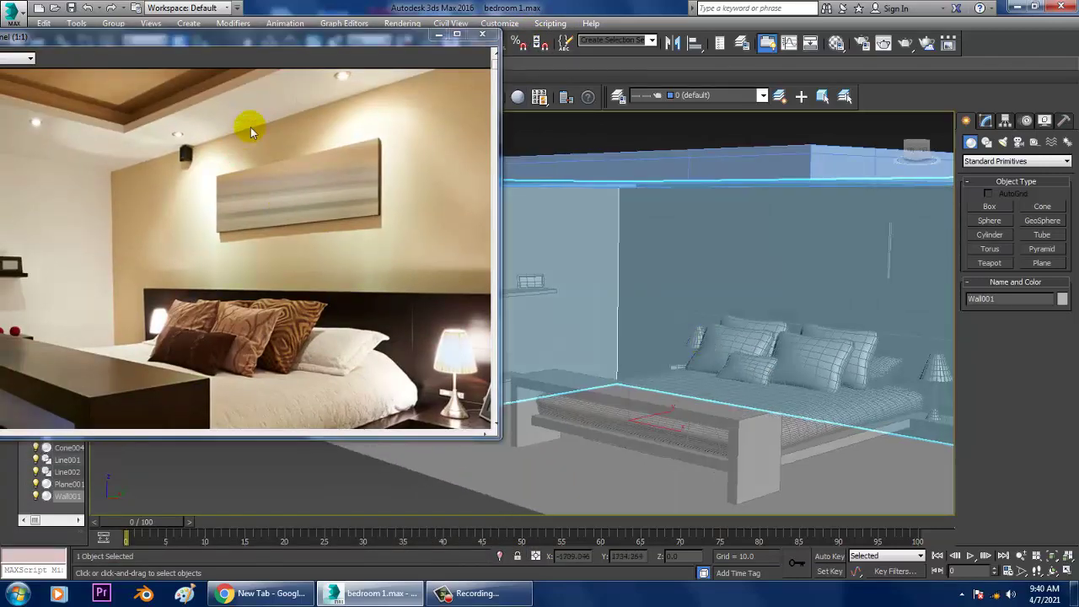
double_click(261, 40)
Shift the reference photo right and orbit until the whole room box shows
middle_click_drag(666, 409, 831, 363, "alt")
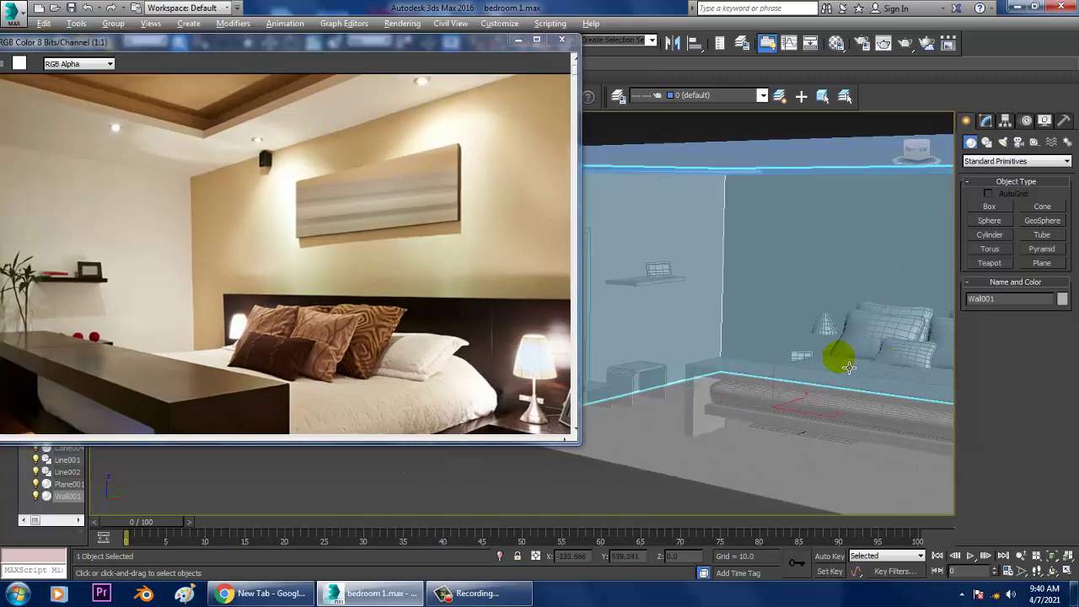
left_click_drag(147, 44, 205, 49)
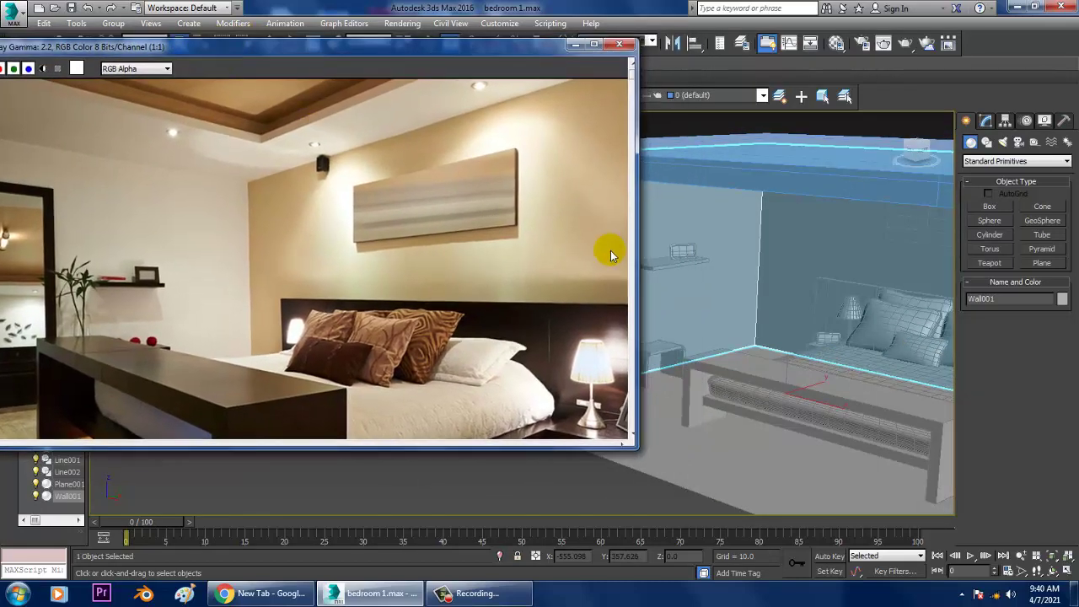
mouse_move(716, 325)
middle_mouse_down("alt")
mouse_move(704, 337)
mouse_move(703, 325)
mouse_move(857, 356)
mouse_move(880, 347)
mouse_move(846, 358)
middle_mouse_up("alt")
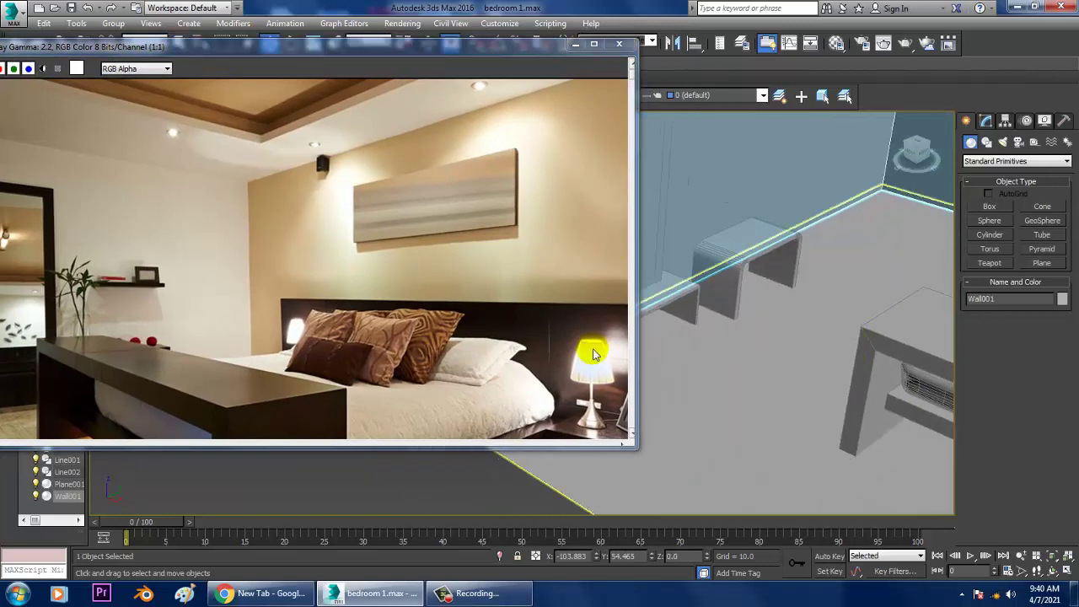
mouse_move(831, 258)
middle_mouse_down("alt")
mouse_move(860, 202)
mouse_move(863, 238)
mouse_move(826, 318)
middle_mouse_up("alt")
Select the ceiling slab Box015 and check its Object Color without changing it
left_click(765, 239)
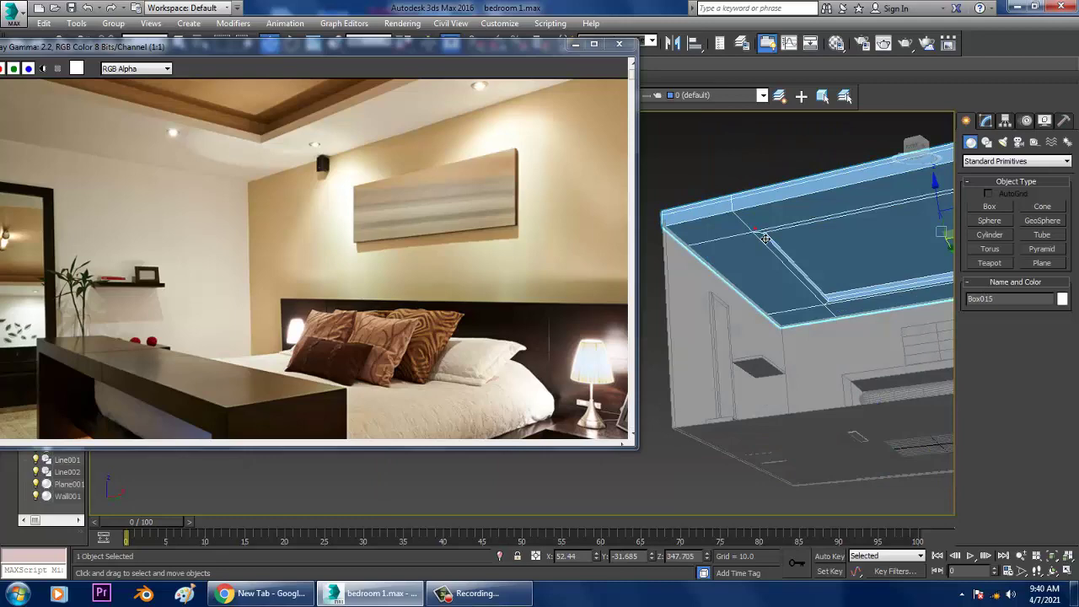
left_click(1062, 299)
left_click(607, 369)
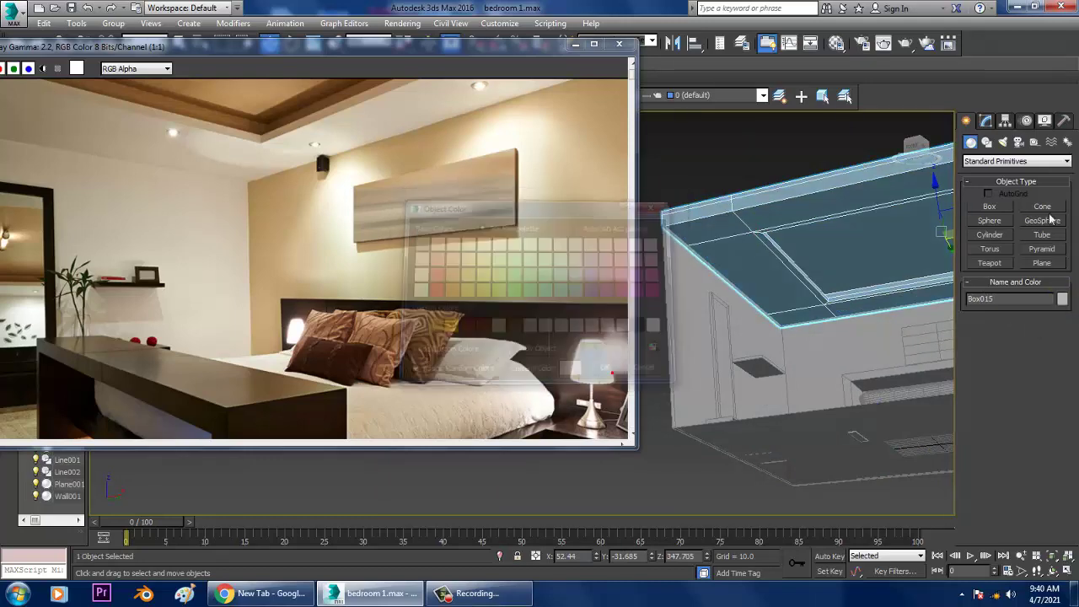
Draw a small cylinder, Cylinder001, near the head of the bed in a maximized Top view
left_click(990, 235)
scroll(782, 234, "up", 2)
scroll(782, 234, "up", 2)
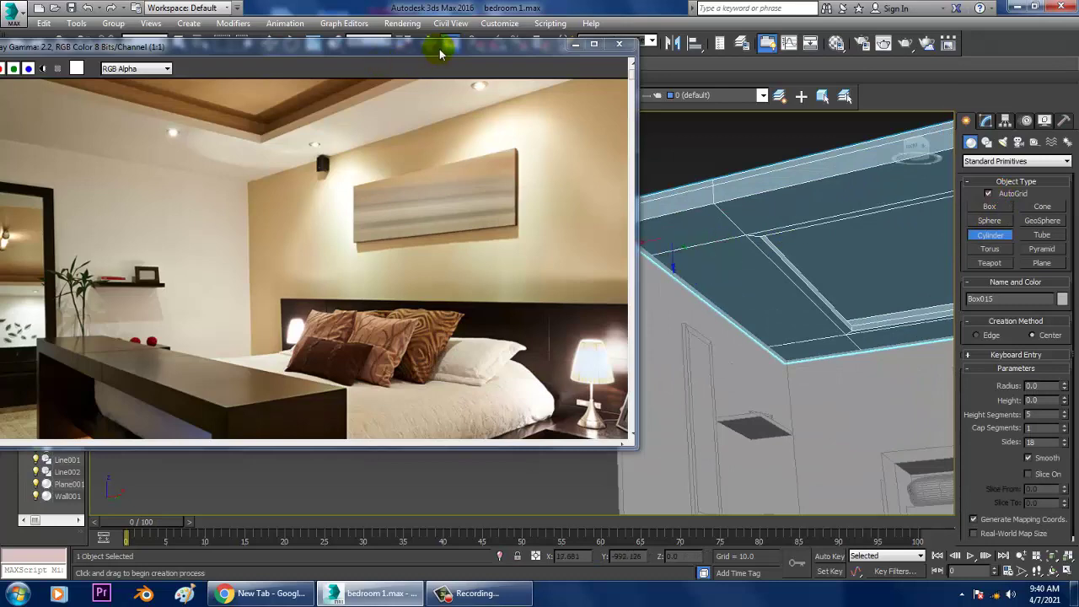
left_click_drag(439, 54, 291, 180)
key("alt+w")
key("alt+w")
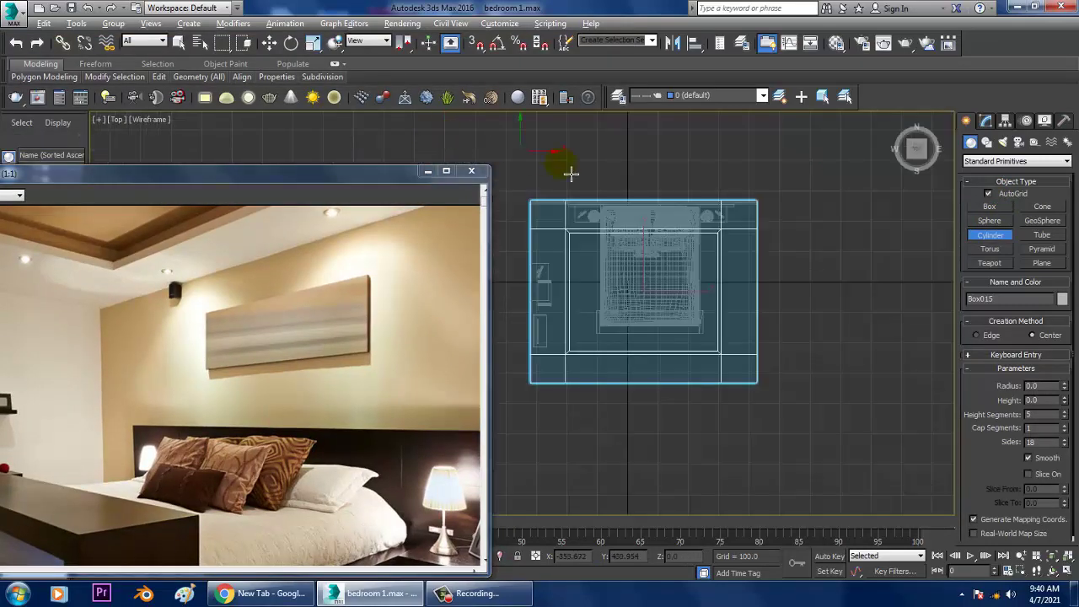
scroll(570, 173, "up", 1)
scroll(614, 212, "up", 1)
scroll(669, 210, "up", 3)
scroll(657, 230, "up", 2)
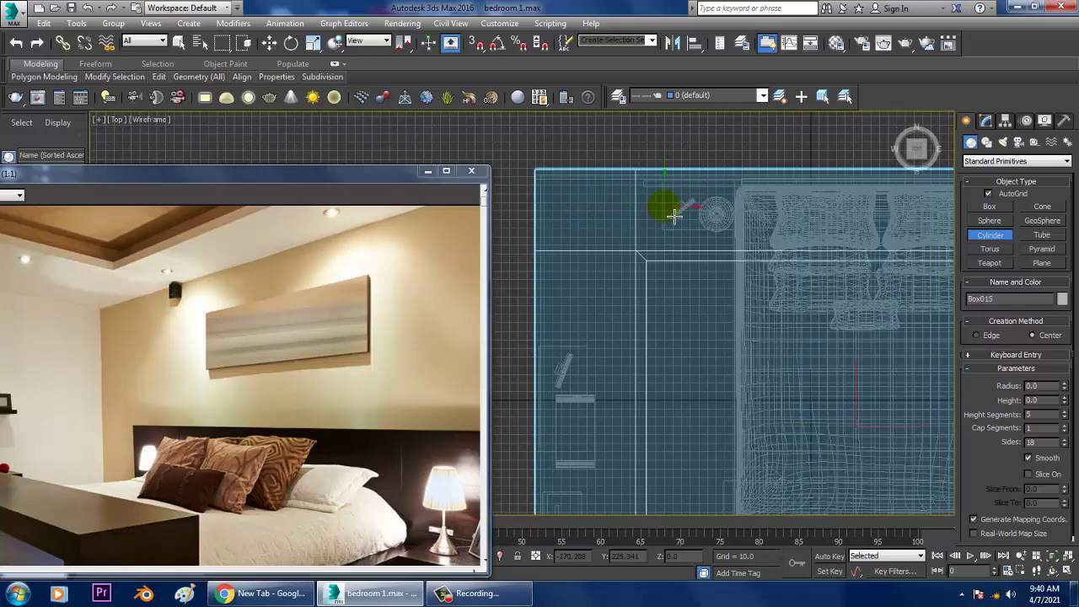
left_click_drag(681, 226, 689, 233)
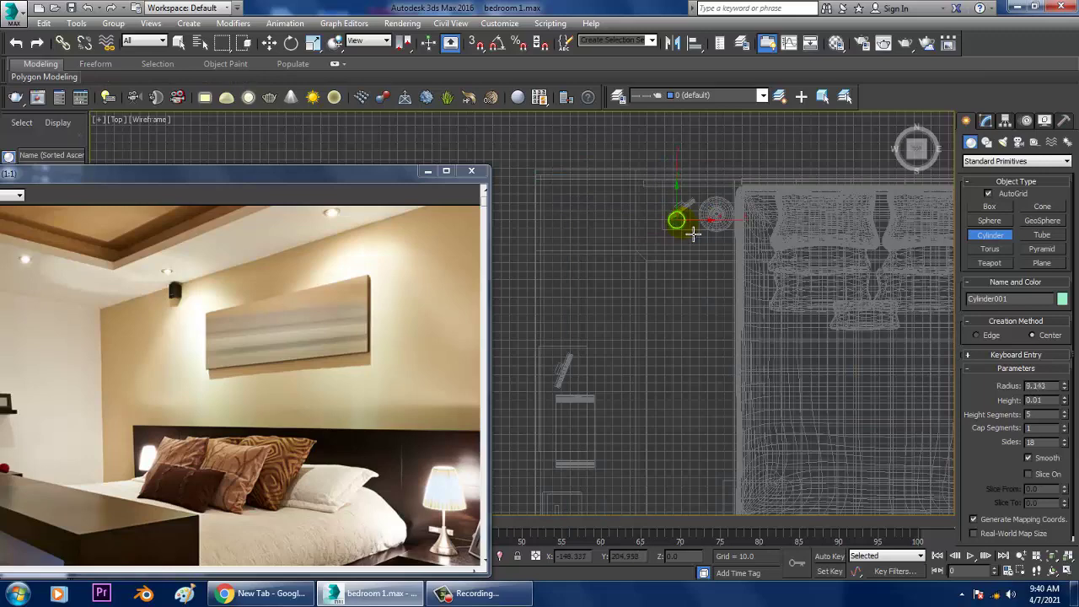
right_click(687, 224)
Move Cylinder001 up in Z to the bedroom ceiling in Perspective view
key("alt+w")
key("alt+w")
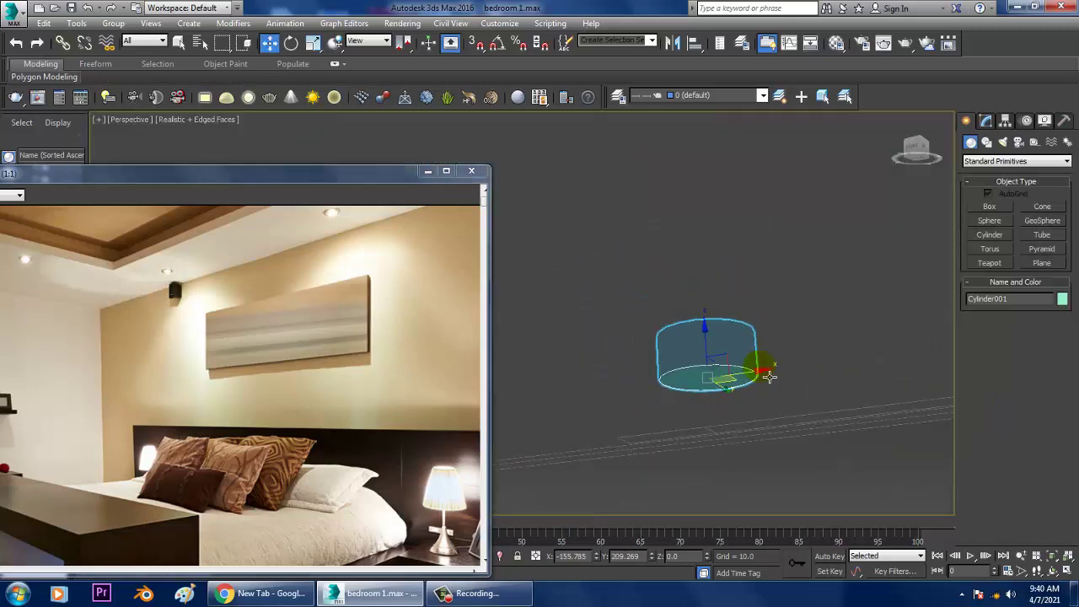
scroll(739, 370, "down", 3)
scroll(740, 368, "up", 2)
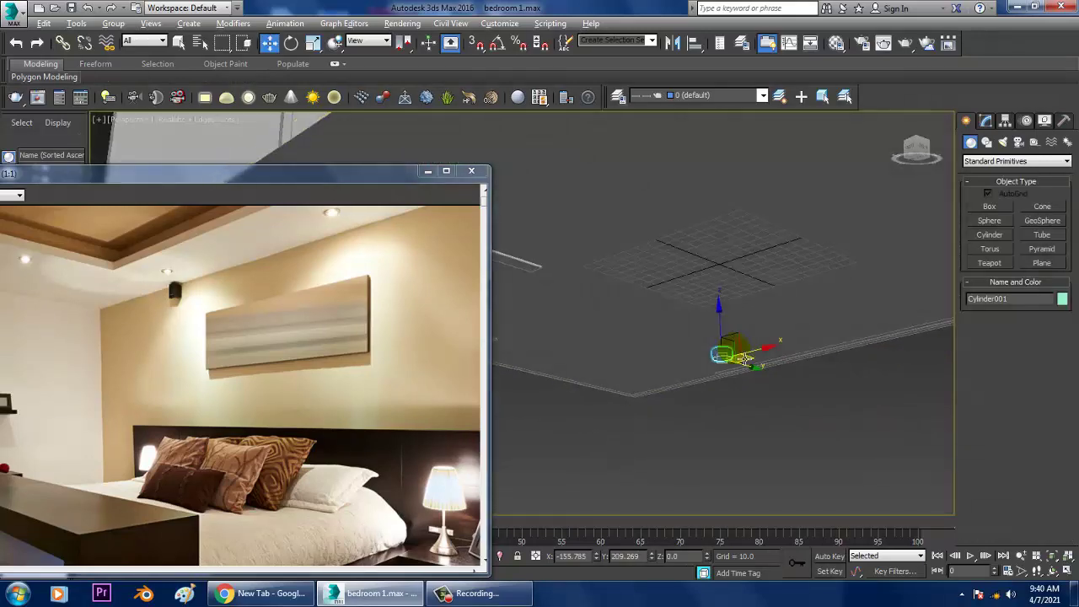
scroll(742, 364, "up", 2)
scroll(743, 364, "down", 1)
left_click_drag(716, 335, 715, 156)
scroll(717, 287, "down", 3)
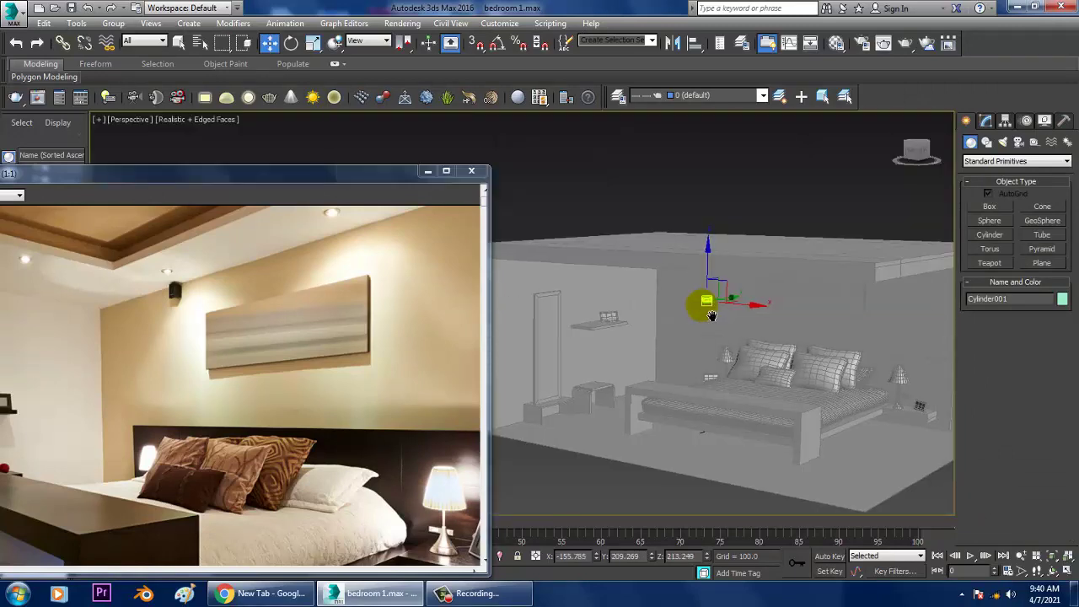
scroll(721, 286, "up", 3)
scroll(721, 287, "up", 2)
left_click(714, 295)
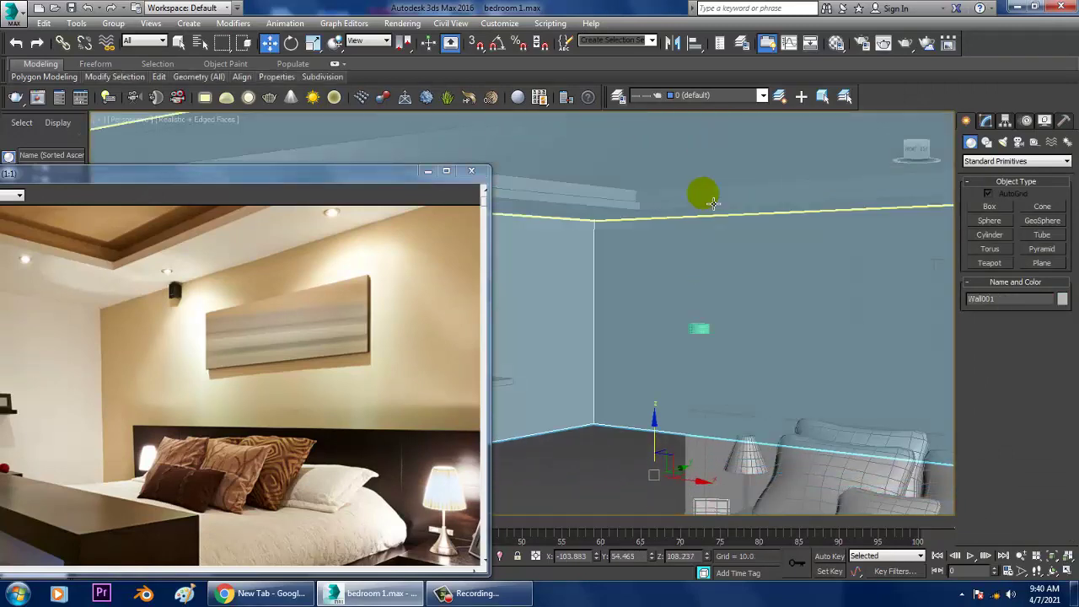
left_click_drag(699, 329, 699, 183)
scroll(700, 184, "up", 4)
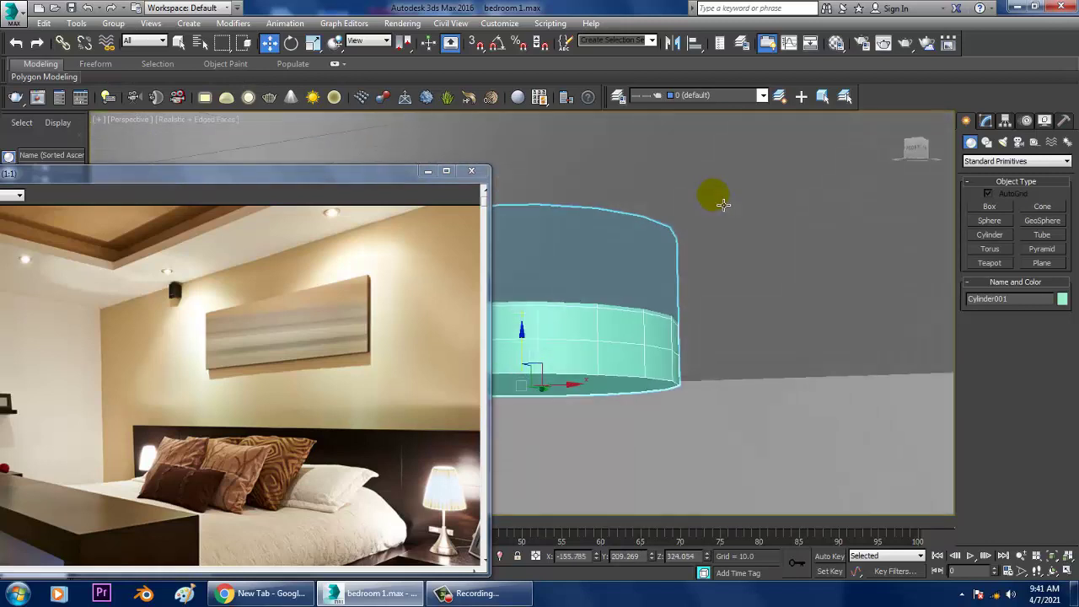
scroll(717, 229, "down", 1)
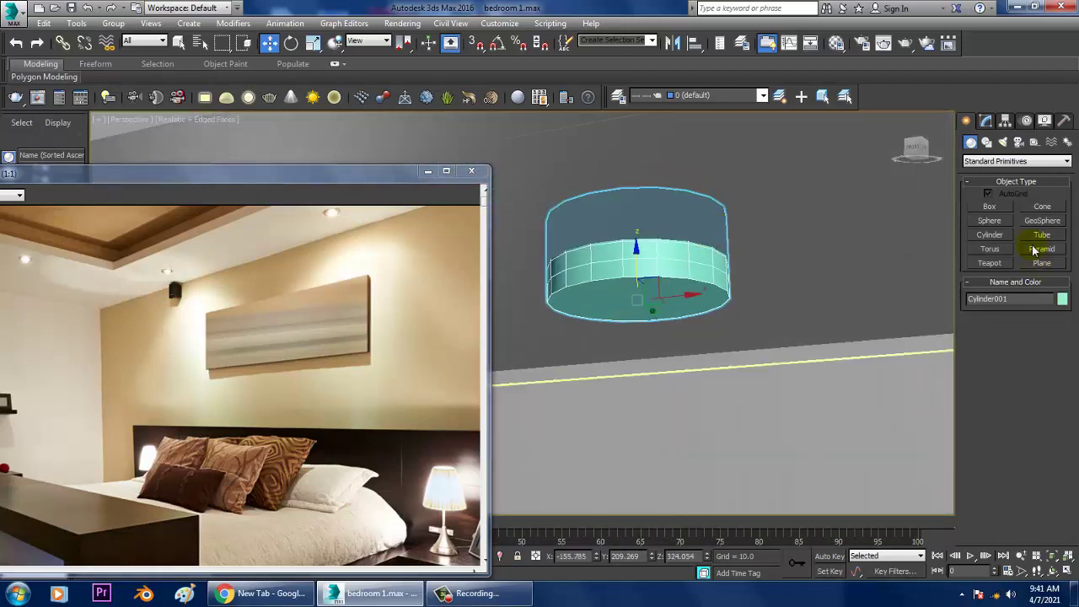
Convert Cylinder001 to an editable poly
left_click(986, 121)
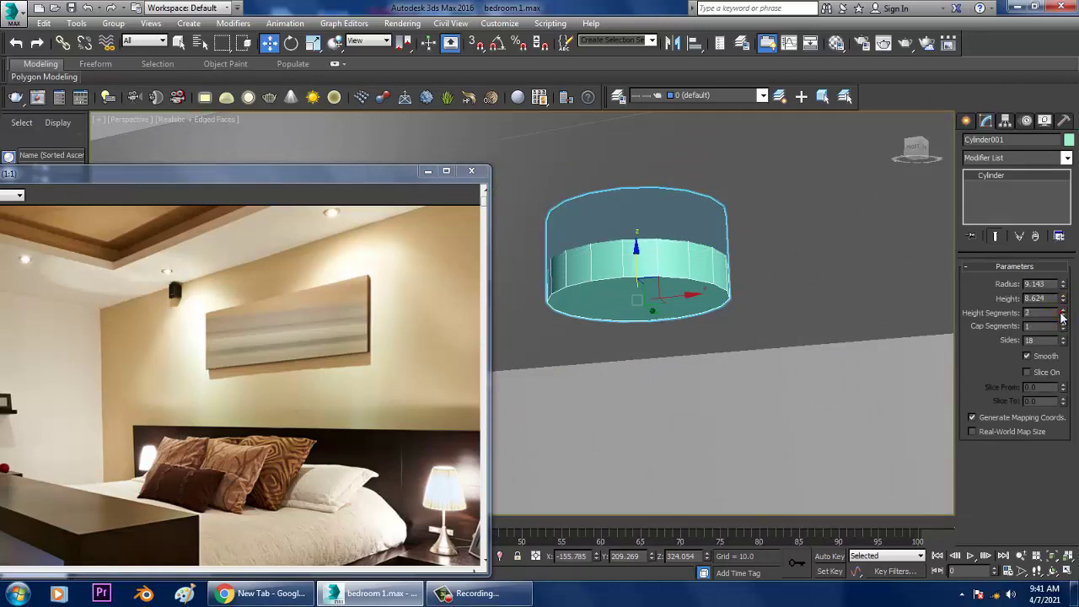
right_click(679, 272)
left_click(733, 406)
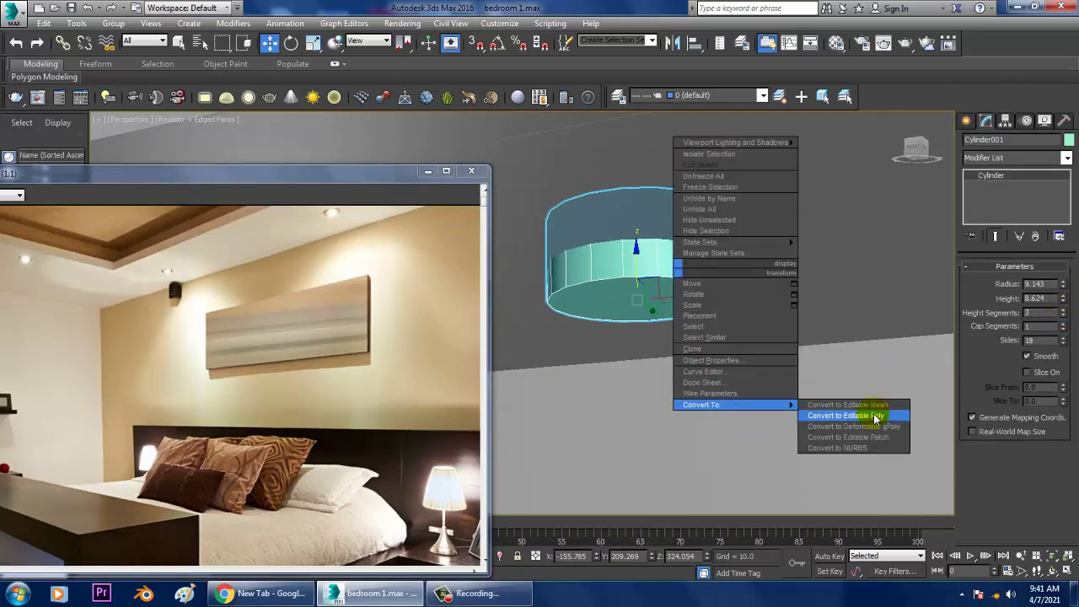
left_click(877, 418)
Inset and bevel the cylinder's bottom face into a thin disc, then reselect the whole cylinder
left_click(1030, 287)
left_click(677, 309)
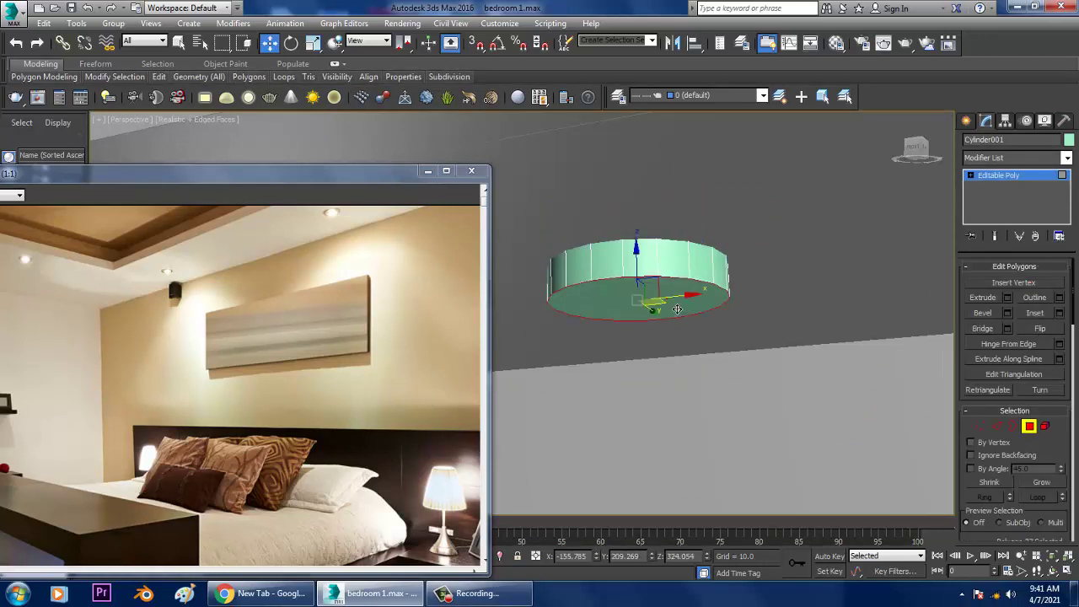
left_click(667, 297)
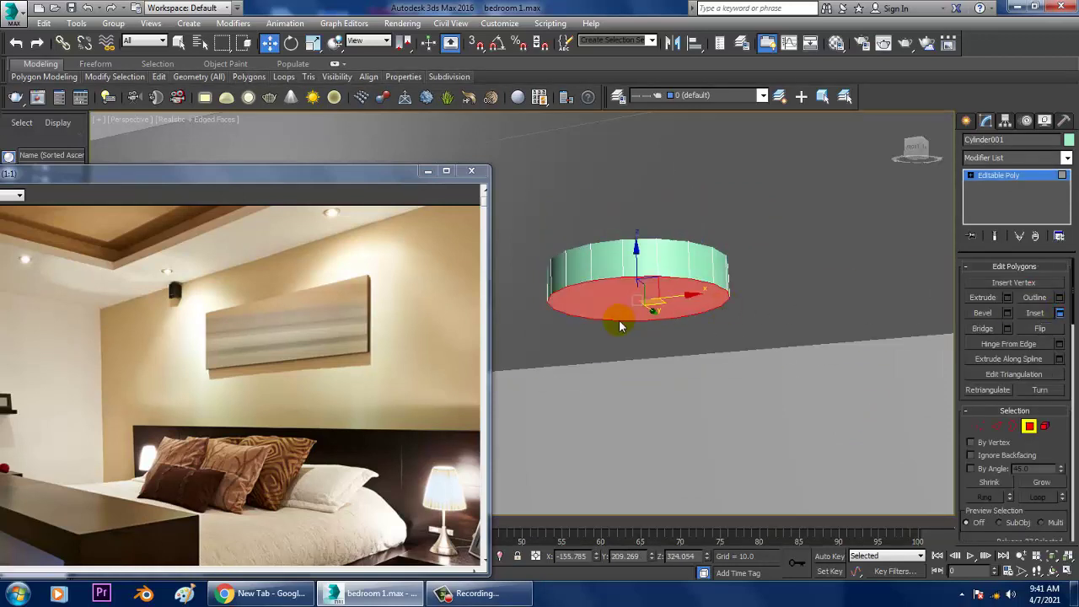
left_click(528, 358)
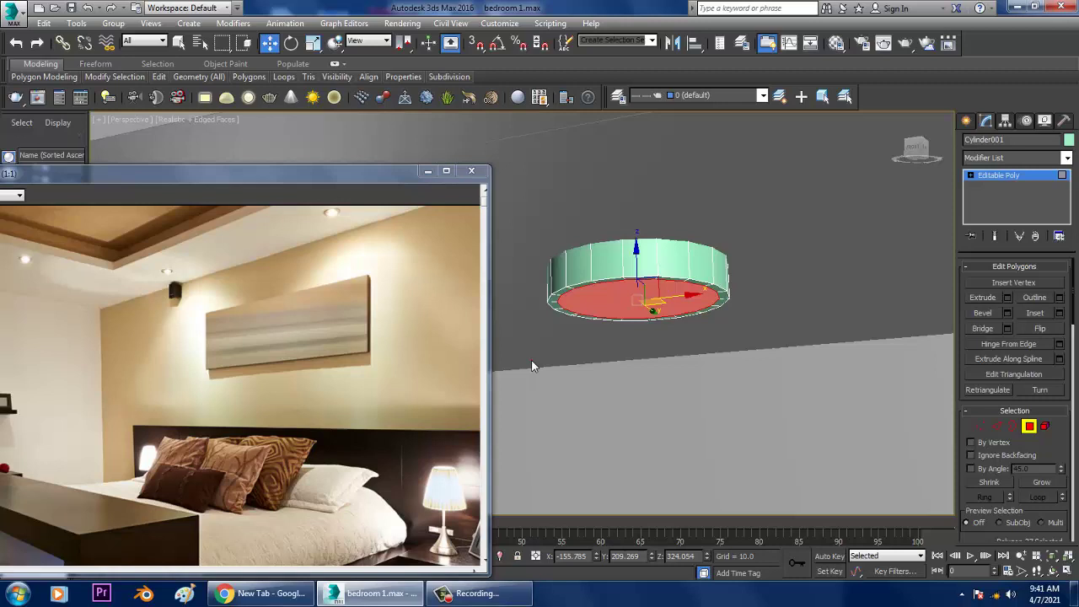
left_click(1008, 313)
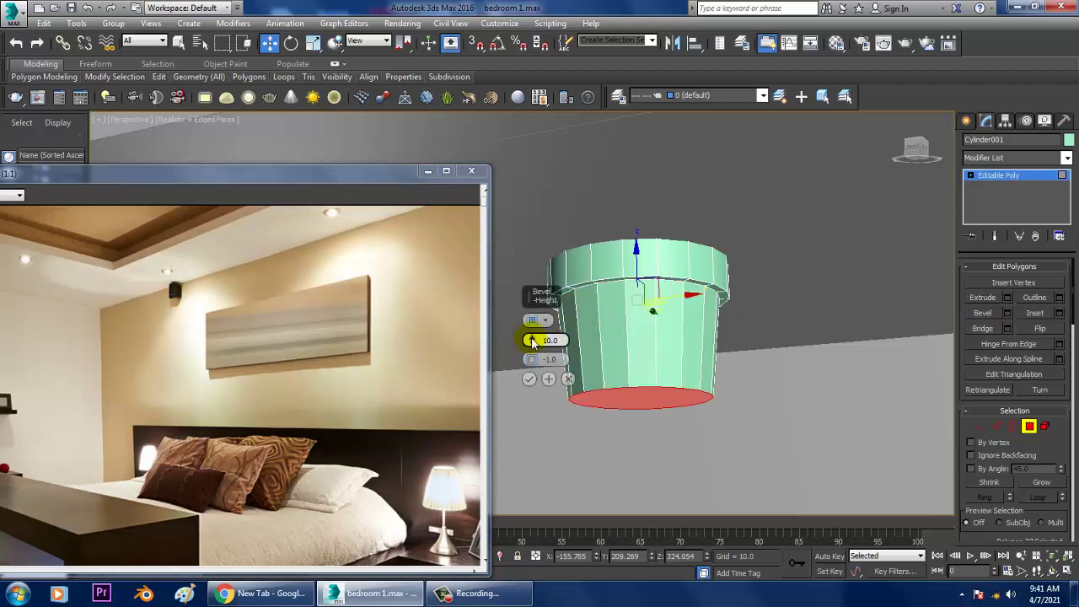
left_click_drag(532, 341, 557, 401)
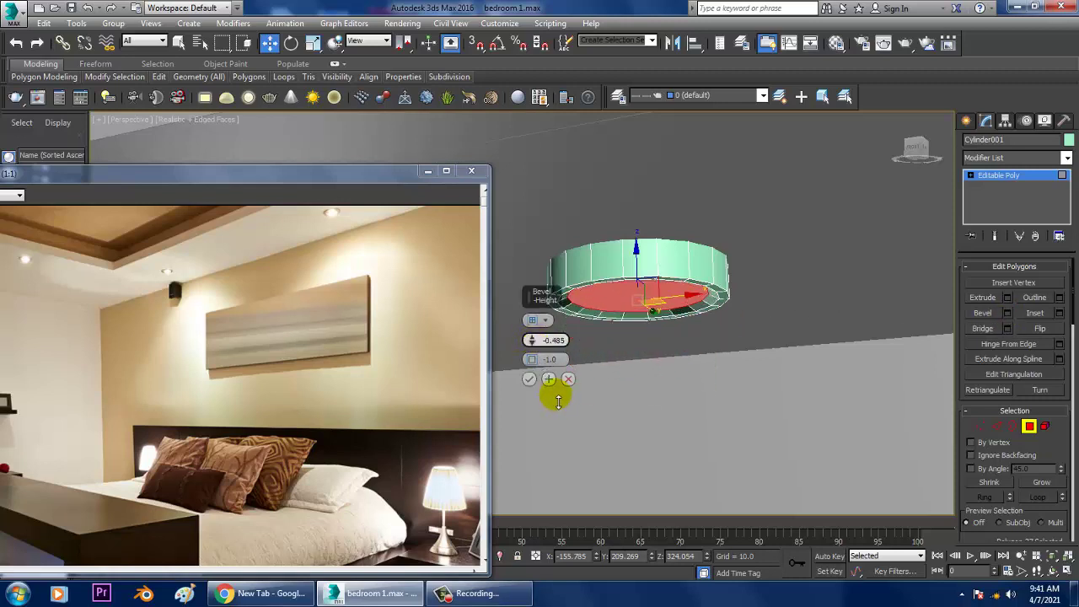
left_click(528, 378)
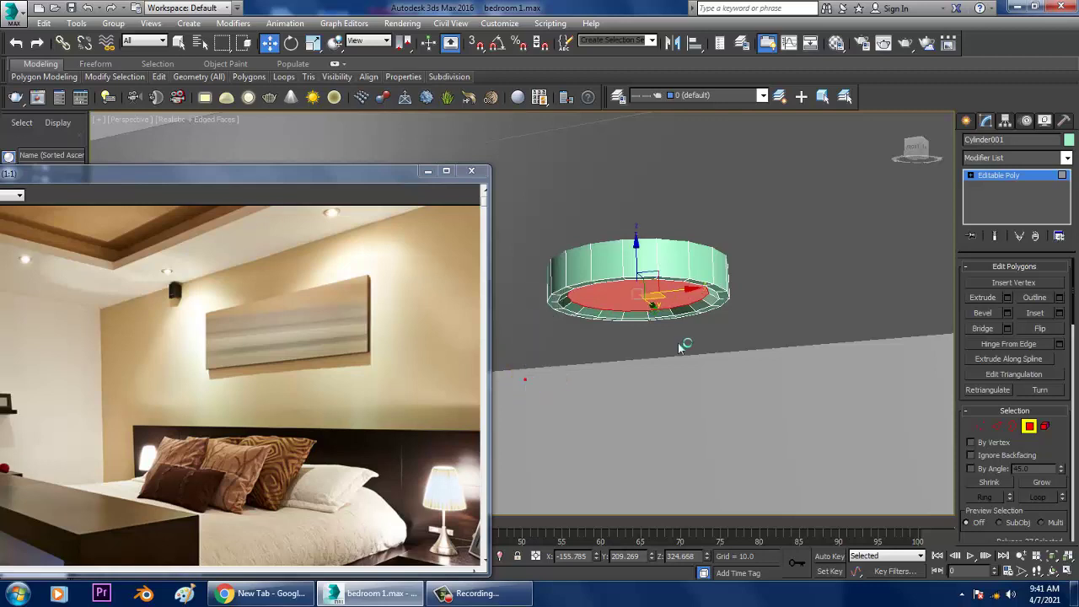
left_click(1016, 179)
left_click(650, 281)
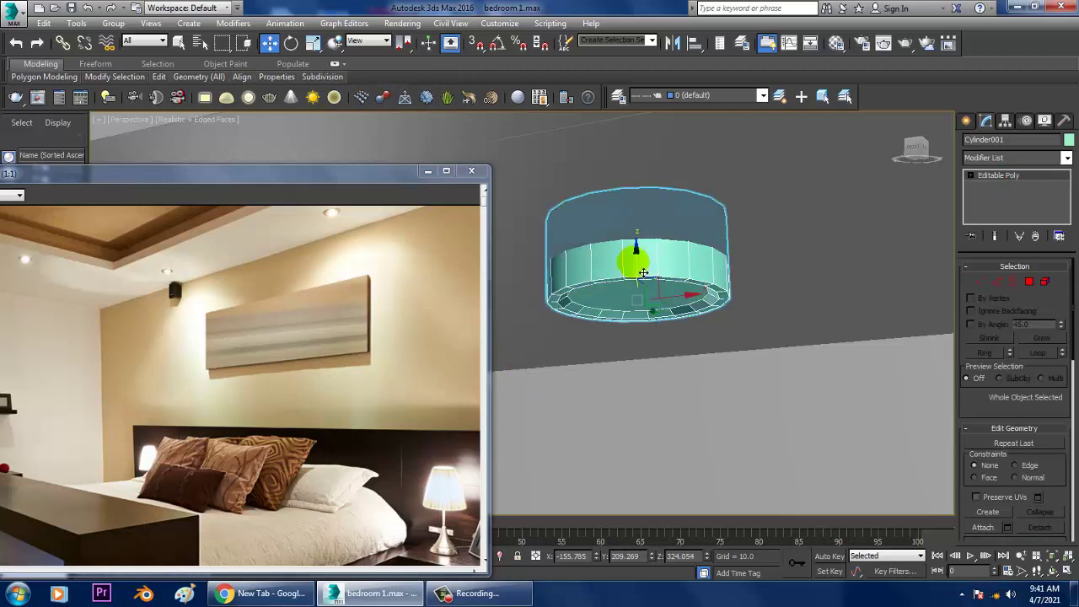
Flatten the cylinder by scaling it down along Z, then return to the multi-view layout
key("r")
left_click_drag(643, 368, 640, 362)
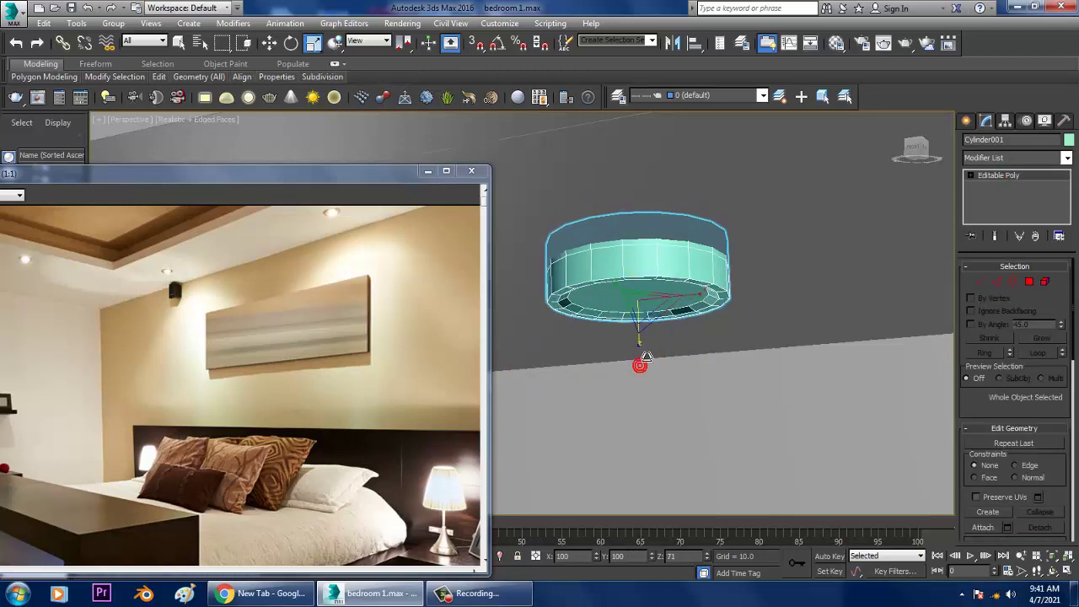
key("w")
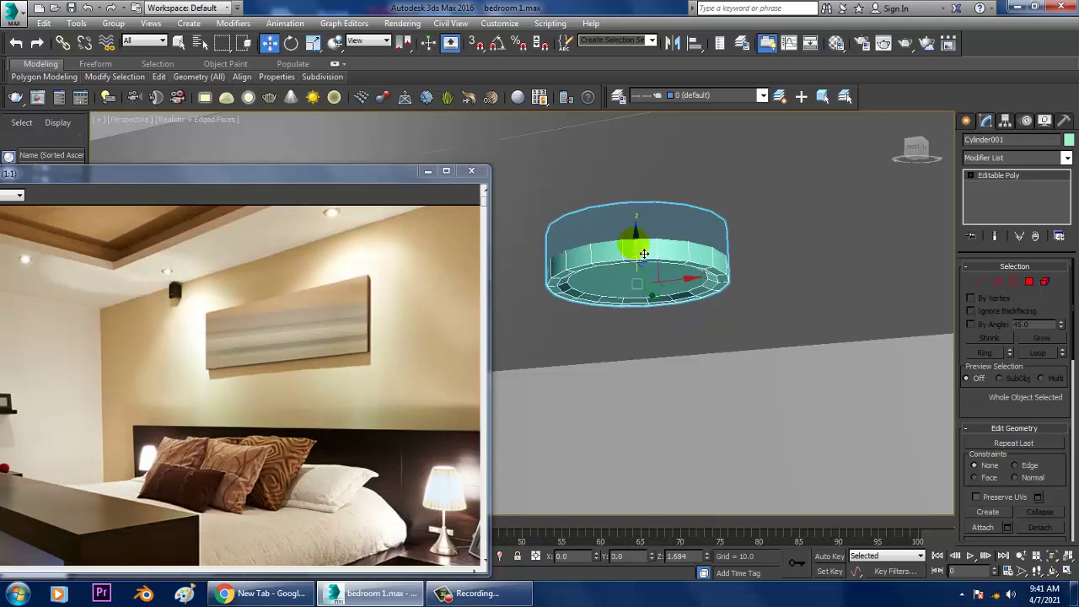
key("alt+w")
key("alt+w")
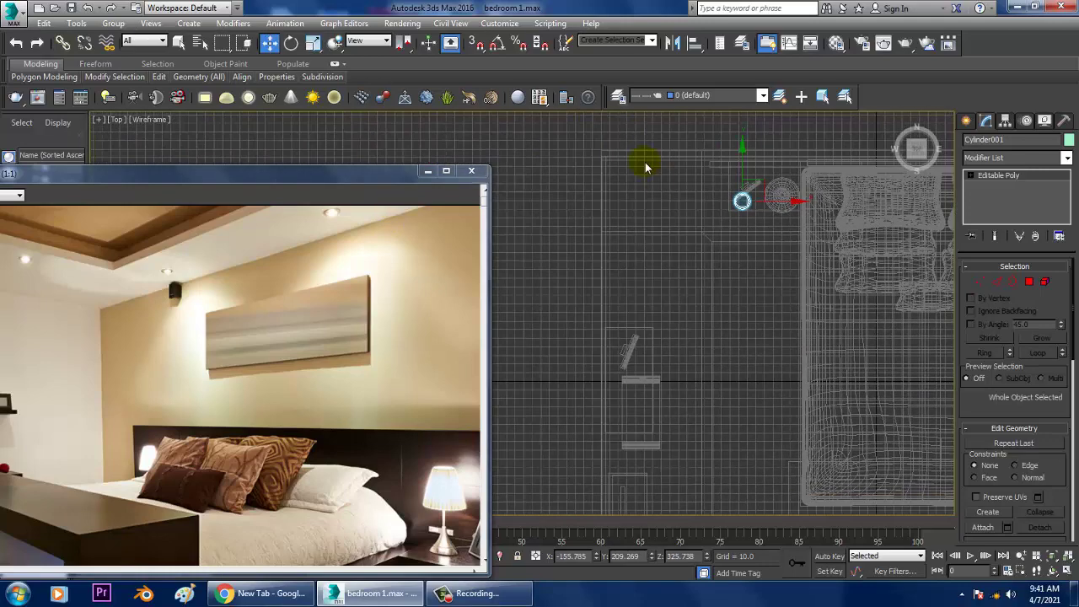
scroll(727, 241, "down", 3)
scroll(699, 251, "up", 2)
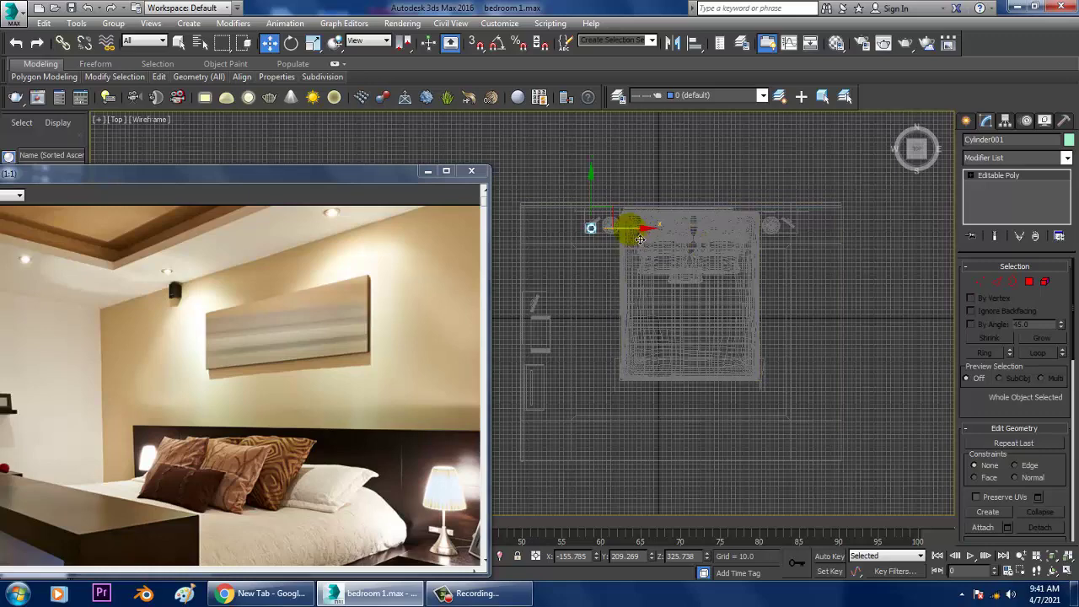
Shift-clone the light into two copies on the right and two down the left side
left_click(749, 239)
left_click_drag(747, 237, 748, 237, "shift")
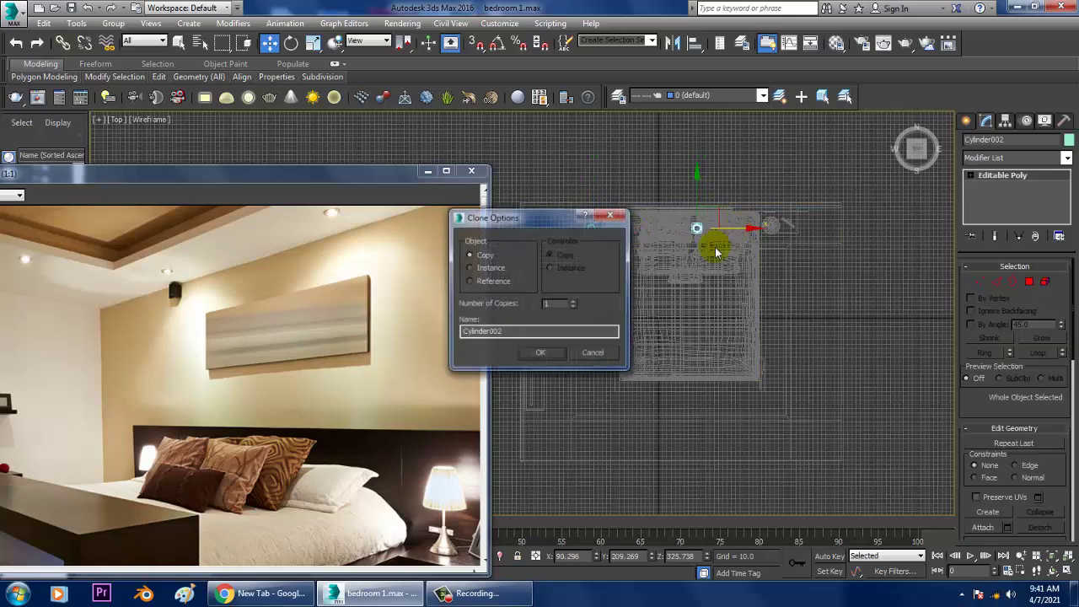
left_click(543, 361)
middle_click_drag(564, 251, 603, 217)
left_click_drag(639, 204, 645, 207)
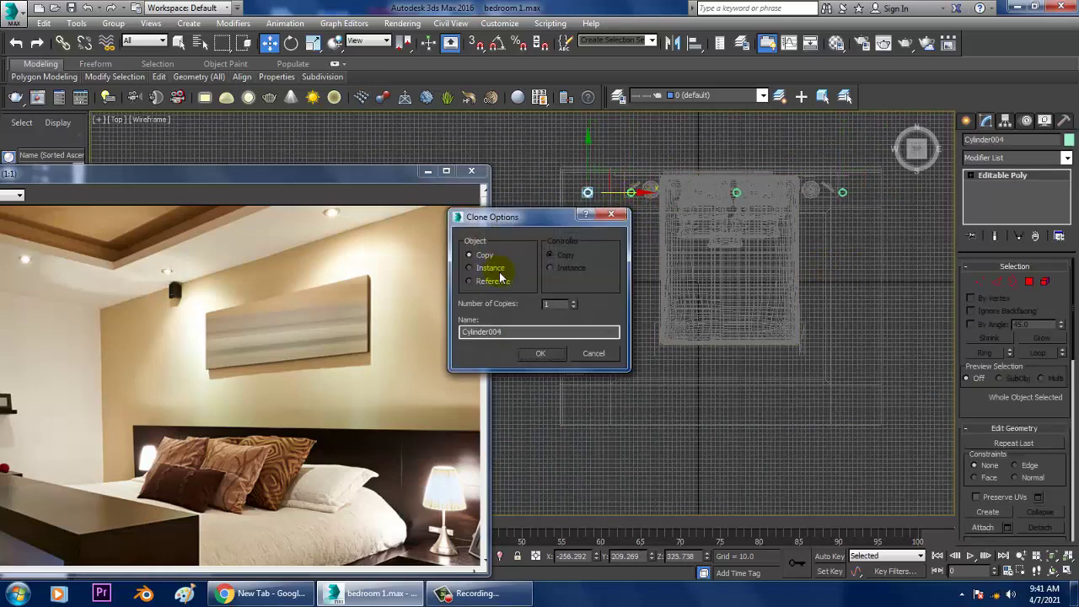
left_click(544, 354)
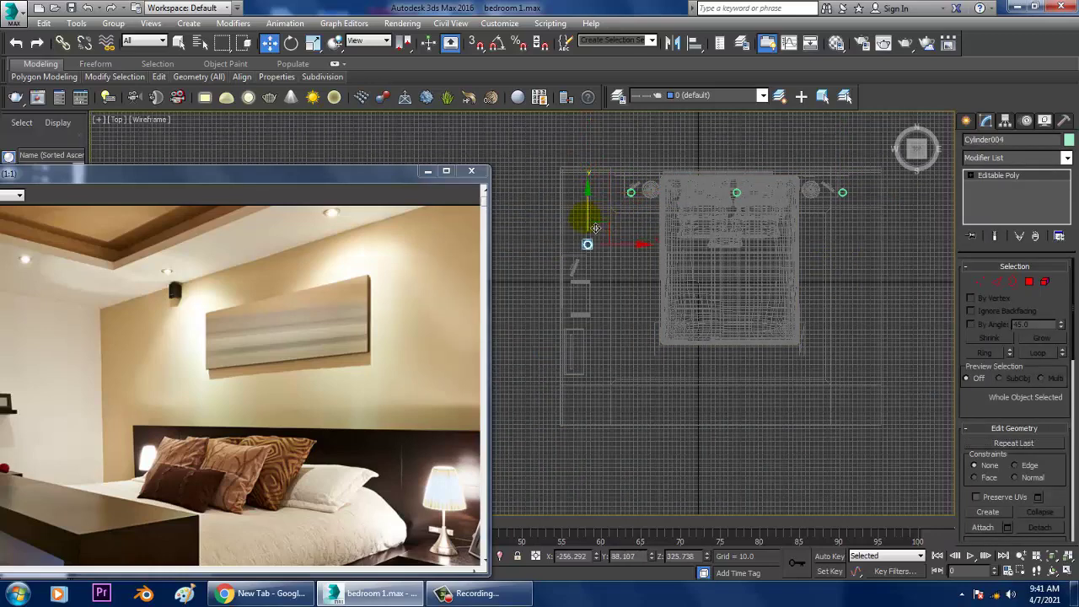
left_click_drag(596, 229, 603, 329)
left_click(549, 356)
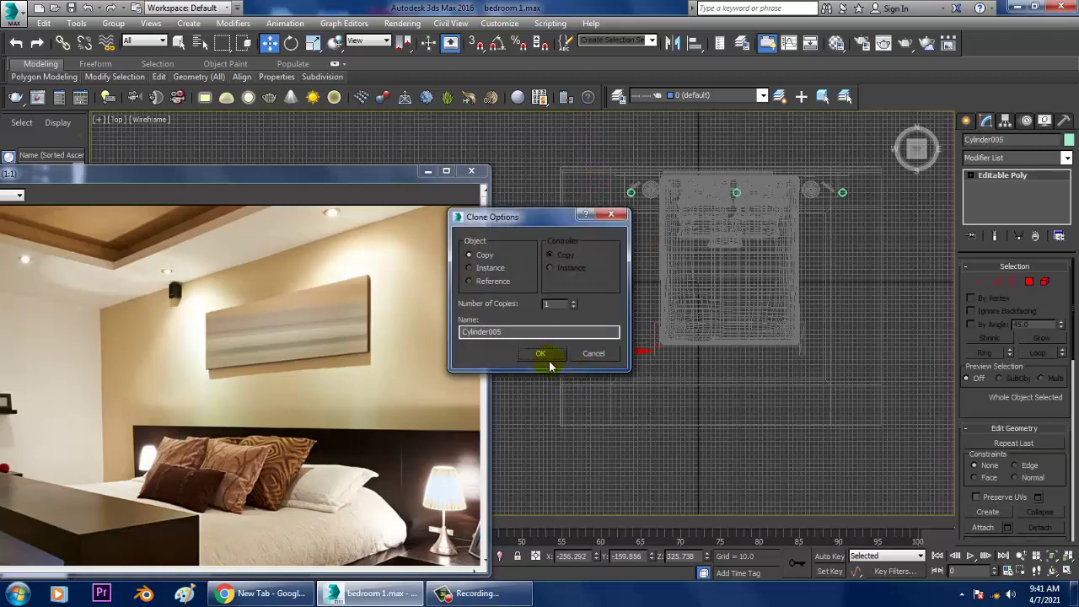
Clone the right-side cylinder further down the room
mouse_move(699, 309)
middle_mouse_down()
mouse_move(806, 298)
mouse_move(758, 308)
mouse_move(675, 265)
mouse_move(816, 259)
middle_mouse_up()
left_click(789, 213)
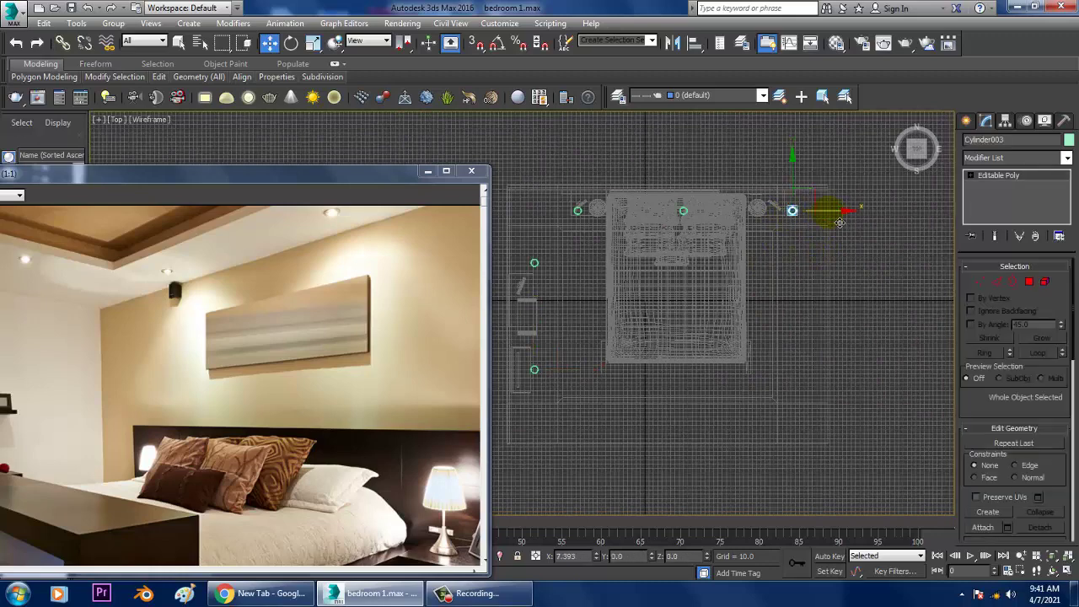
left_click_drag(806, 180, 814, 228, "shift")
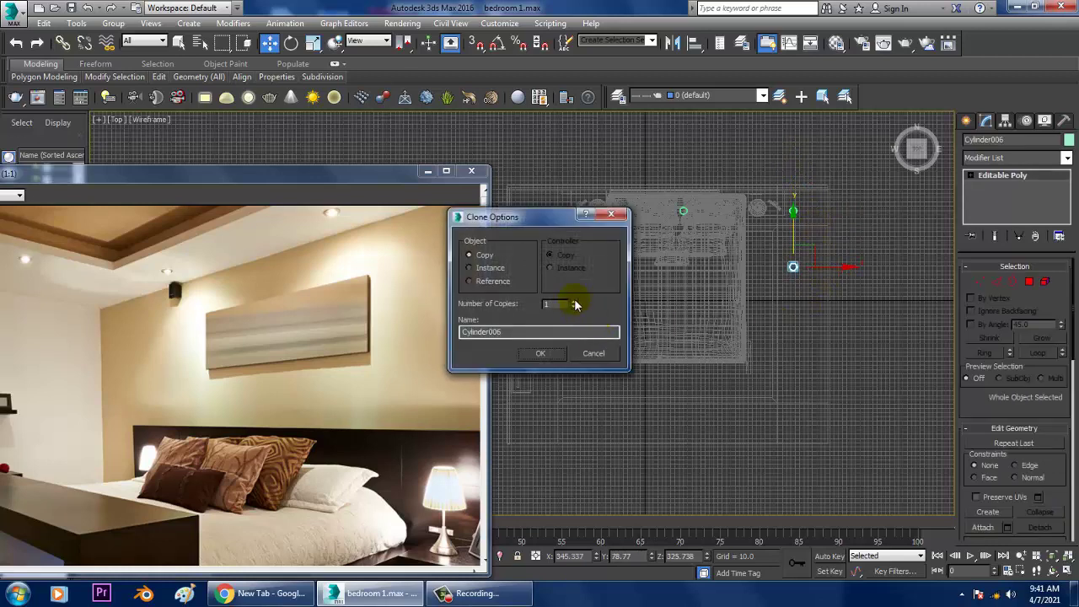
left_click(541, 353)
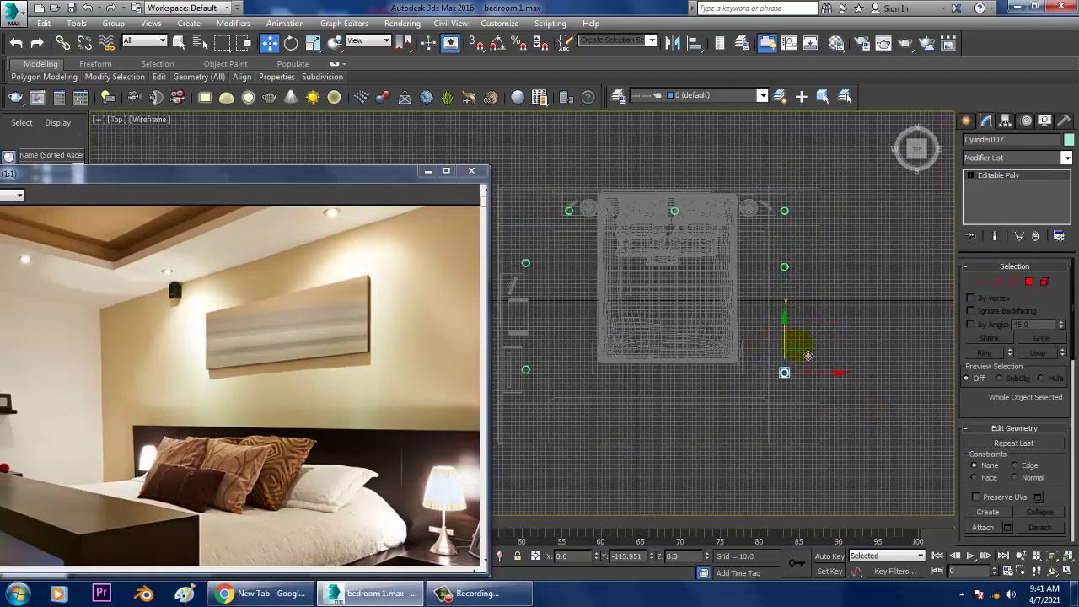
Select Cylinder006 and review the ceiling downlights in the Perspective view
left_click(786, 281)
left_click(784, 270)
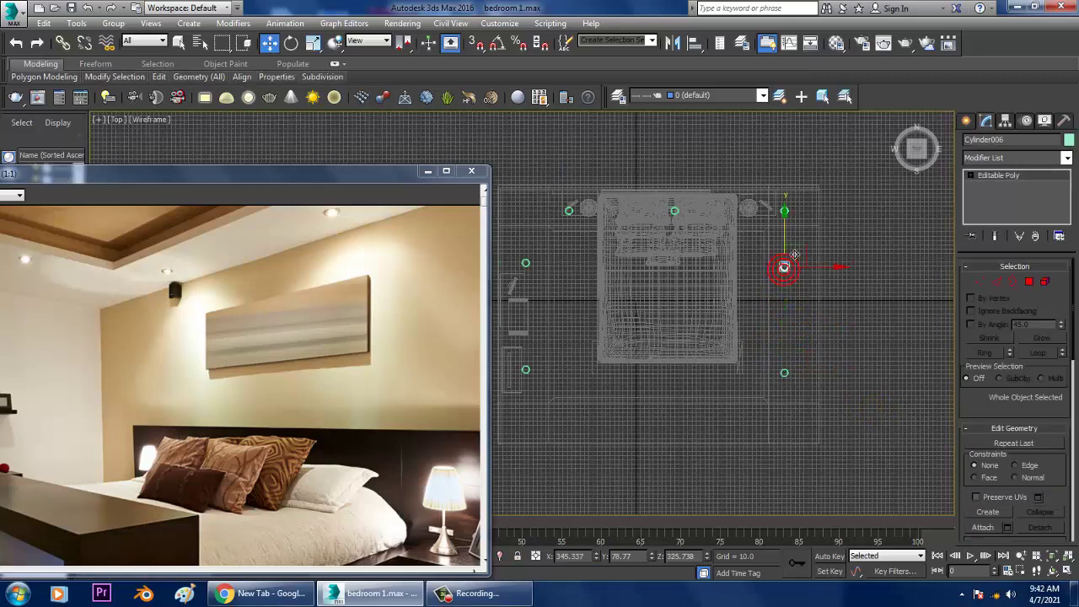
key("p")
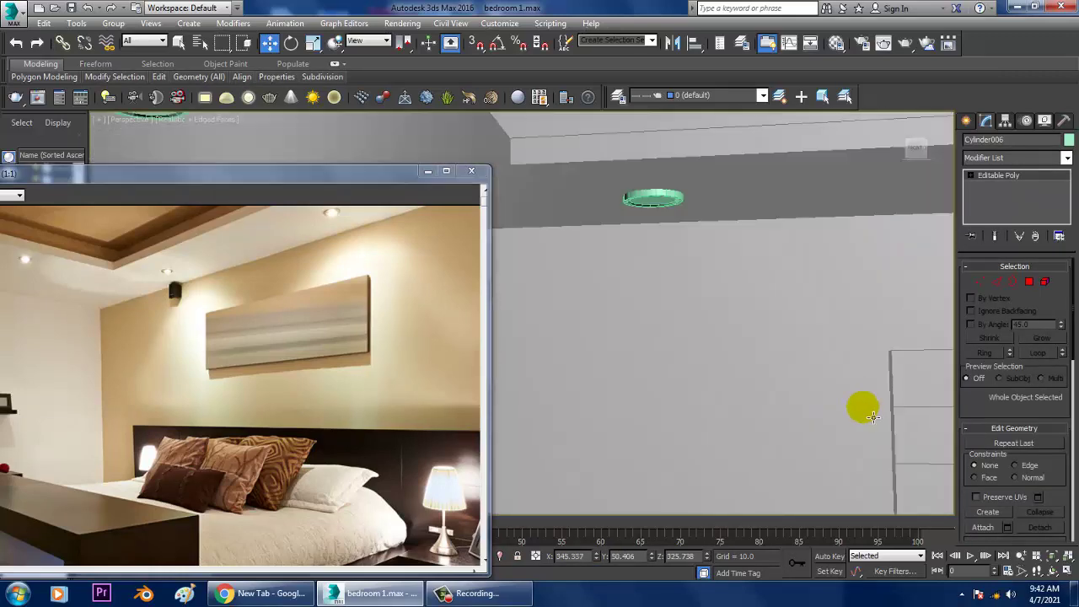
middle_click_drag(879, 410, 782, 324)
scroll(782, 324, "down", 5)
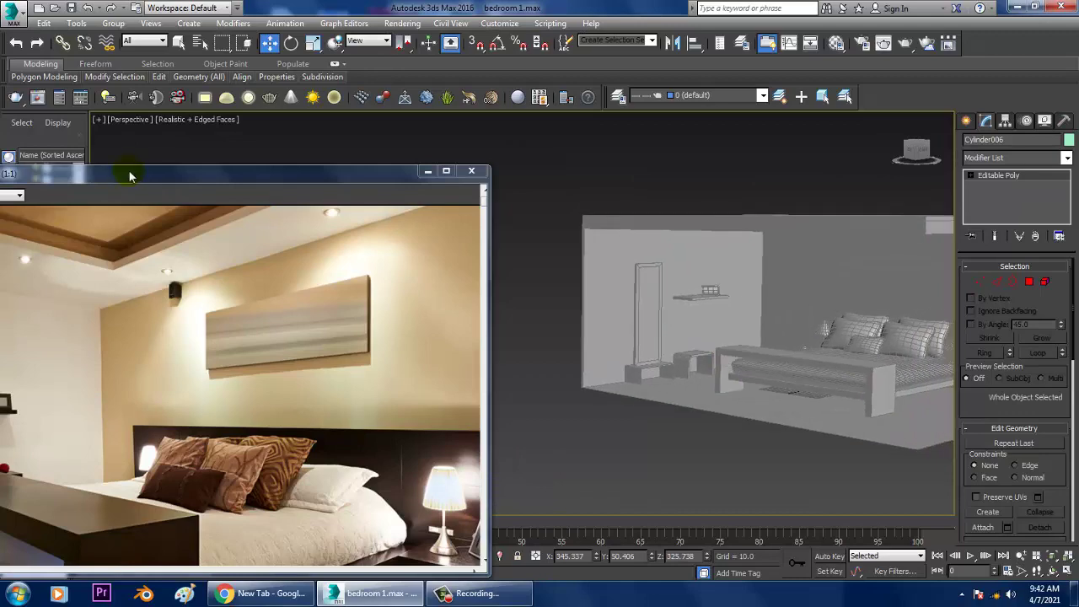
mouse_move(245, 179)
left_mouse_down()
mouse_move(528, 91)
mouse_move(462, 80)
left_mouse_up()
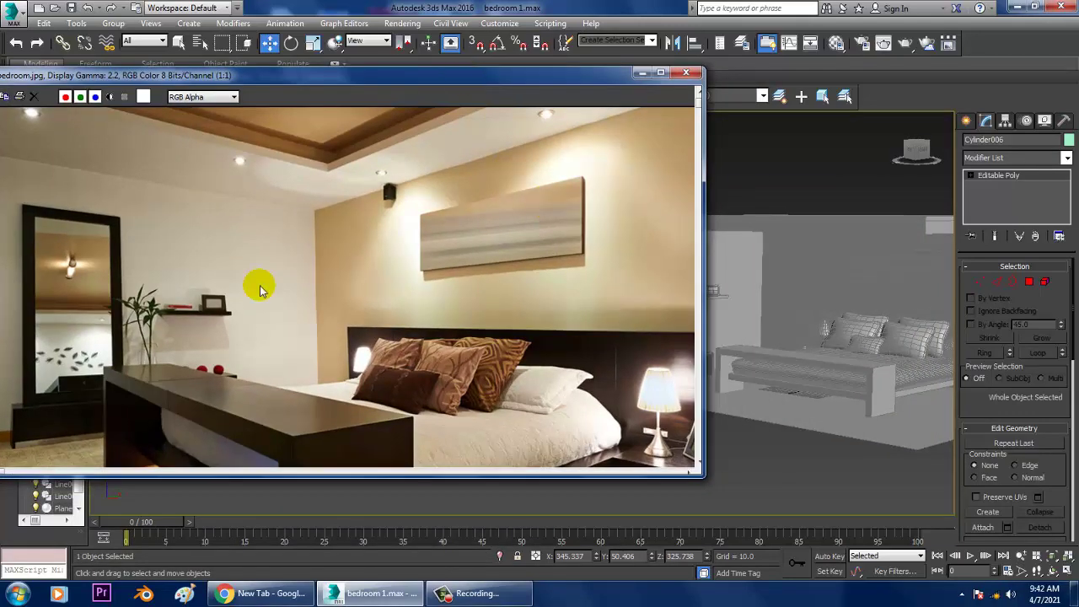
Move the reference photo left and bring the bench and bedside table into view
left_click_drag(566, 75, 431, 76)
scroll(735, 312, "up", 3)
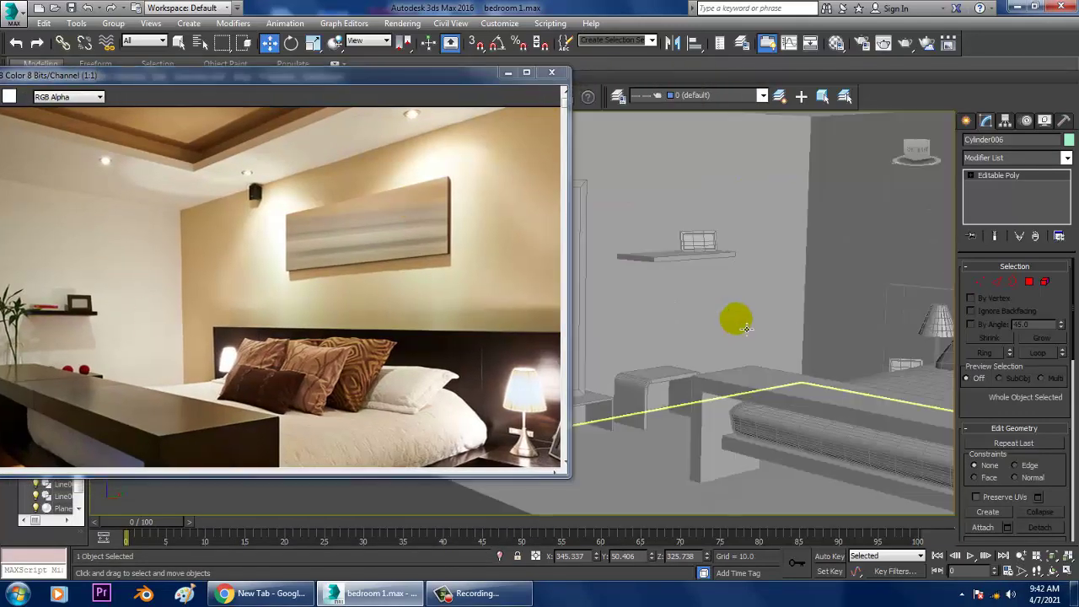
scroll(751, 284, "up", 2)
scroll(707, 267, "up", 3)
middle_click_drag(706, 267, 974, 276)
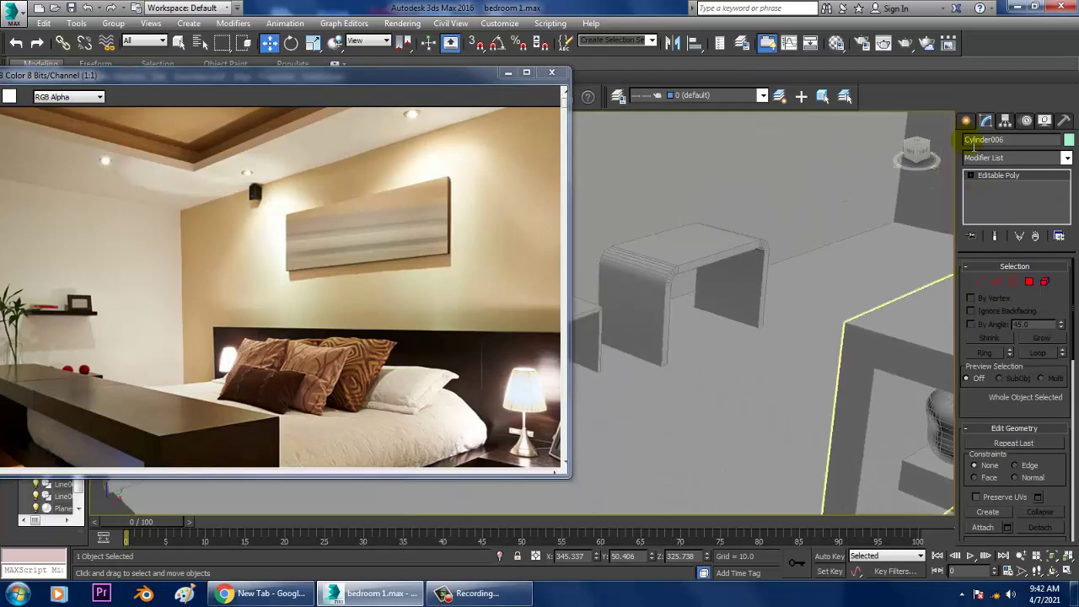
Create a cone on the table with Radius 1 13.23, Radius 2 21.461, Height 27.728
left_click(966, 121)
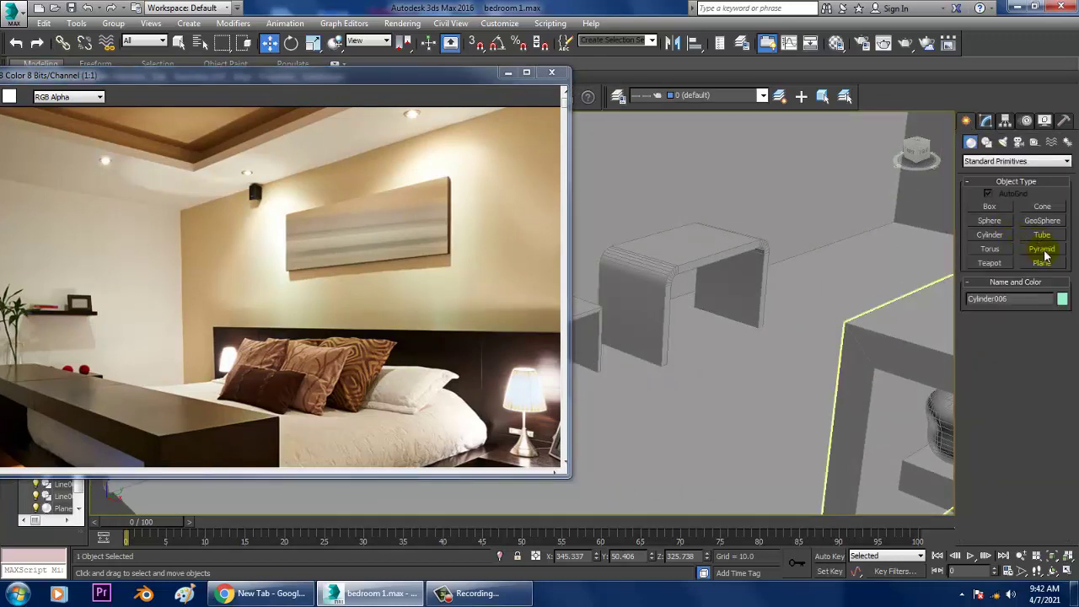
left_click(1042, 206)
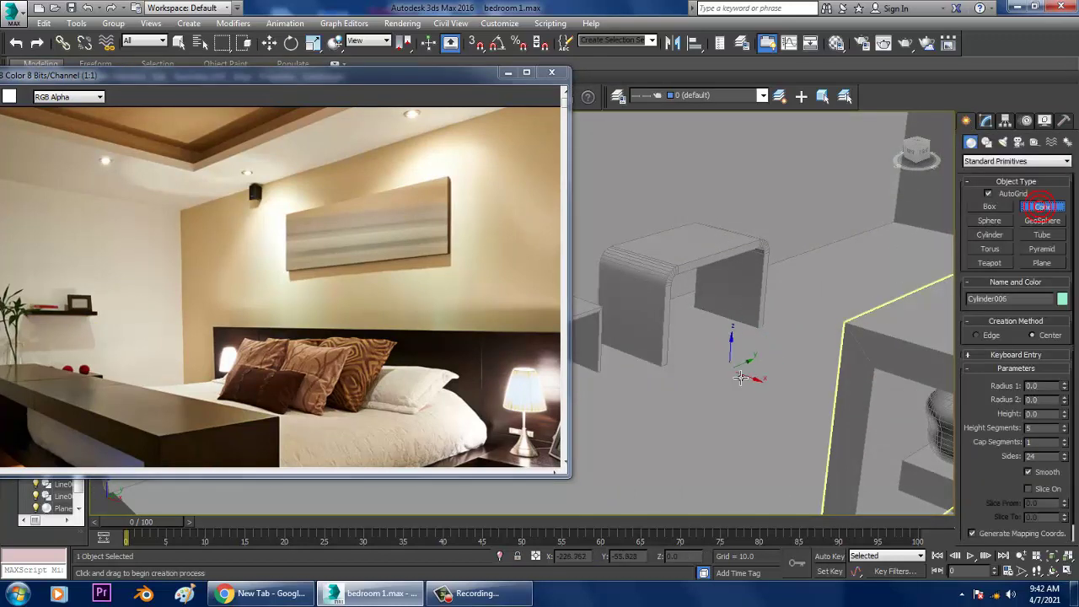
left_click_drag(731, 368, 750, 388)
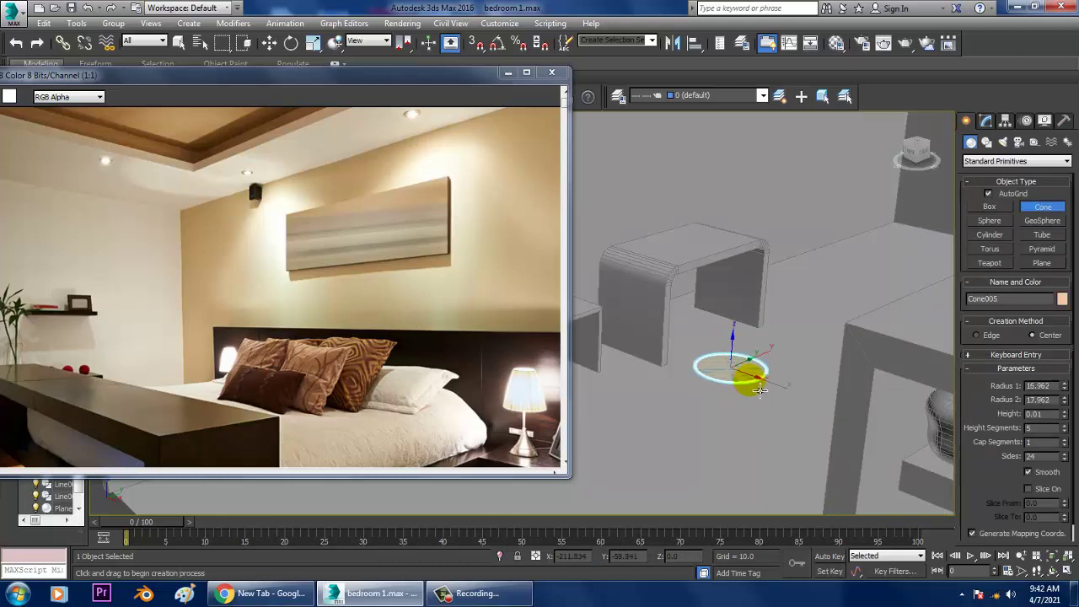
left_click(750, 338)
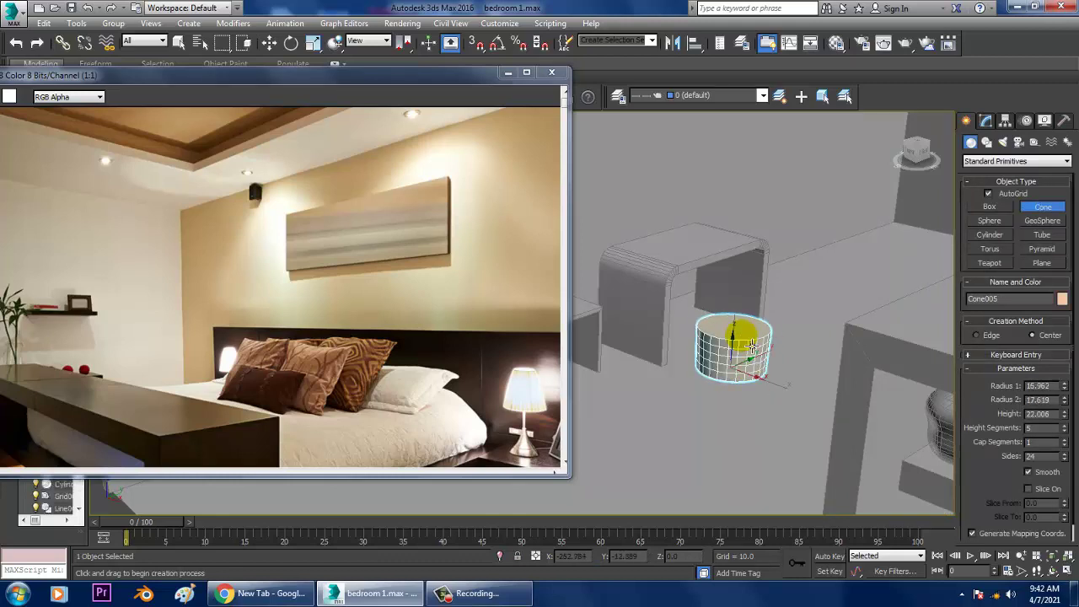
left_click(985, 120)
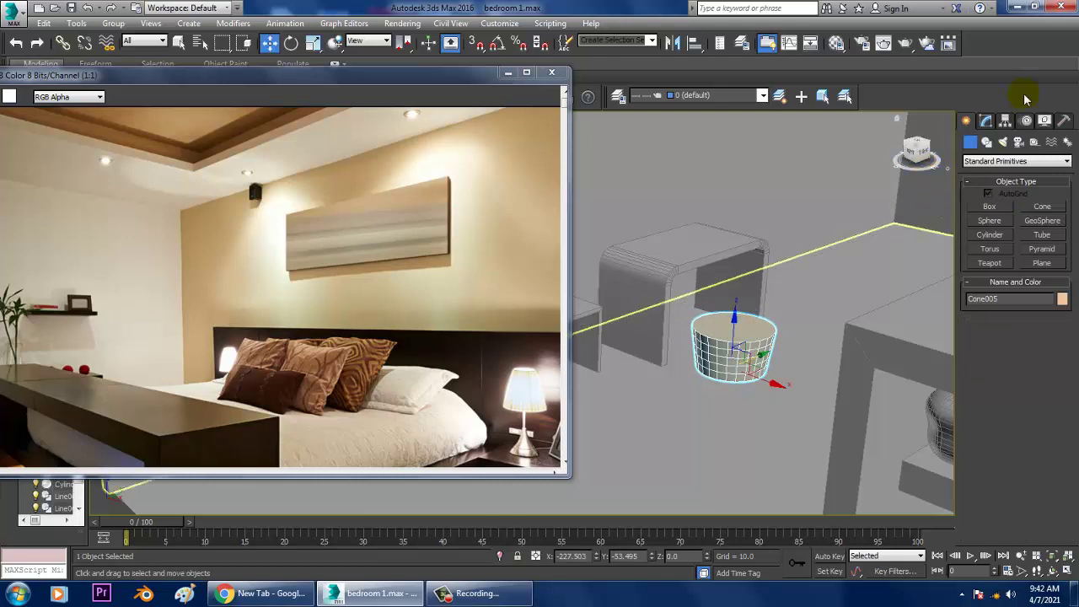
left_click_drag(1062, 301, 1063, 299)
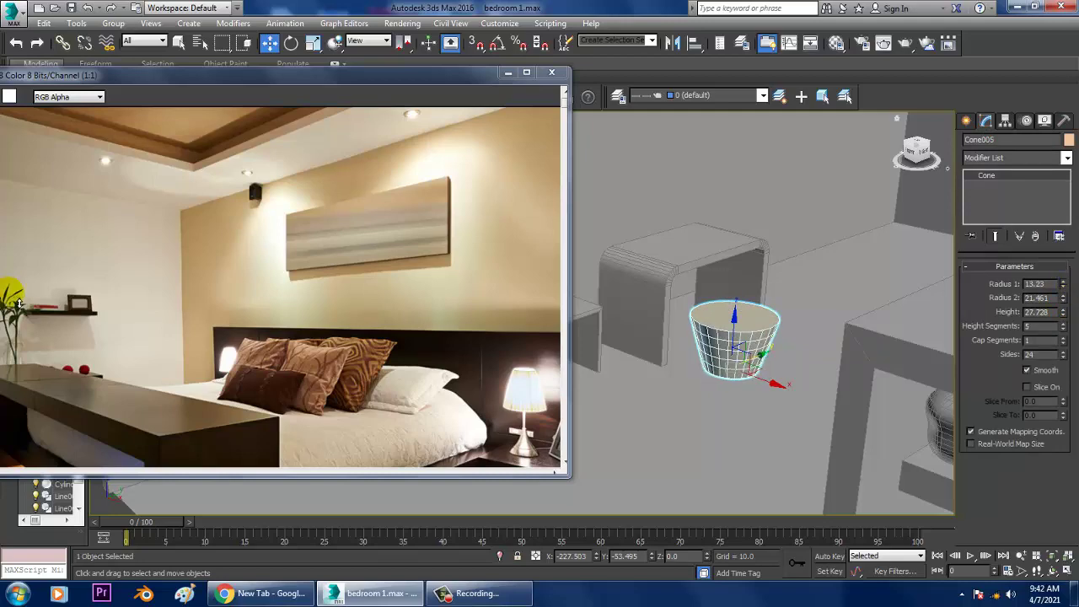
scroll(759, 329, "up", 2)
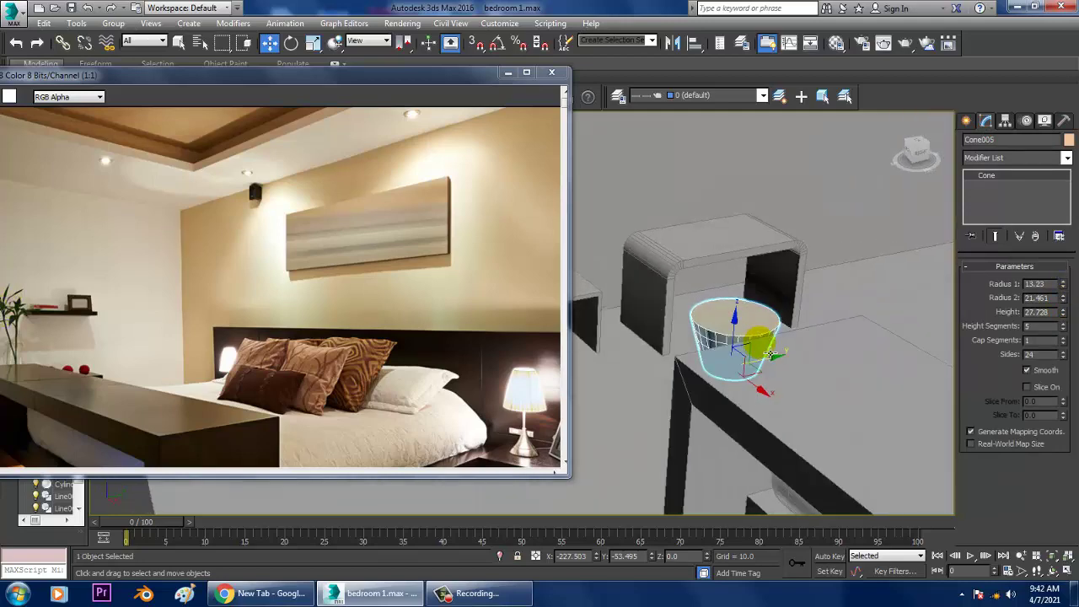
scroll(725, 325, "up", 2)
Convert Cone005 to an editable poly and select its top polygon
scroll(734, 325, "up", 2)
right_click(712, 299)
mouse_move(738, 434)
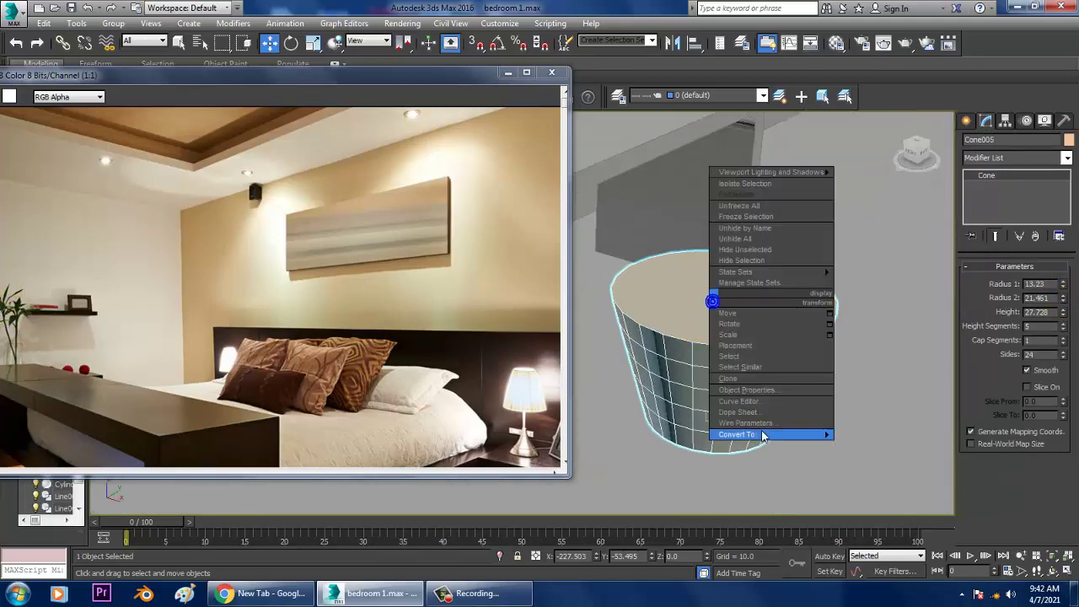
left_click(932, 446)
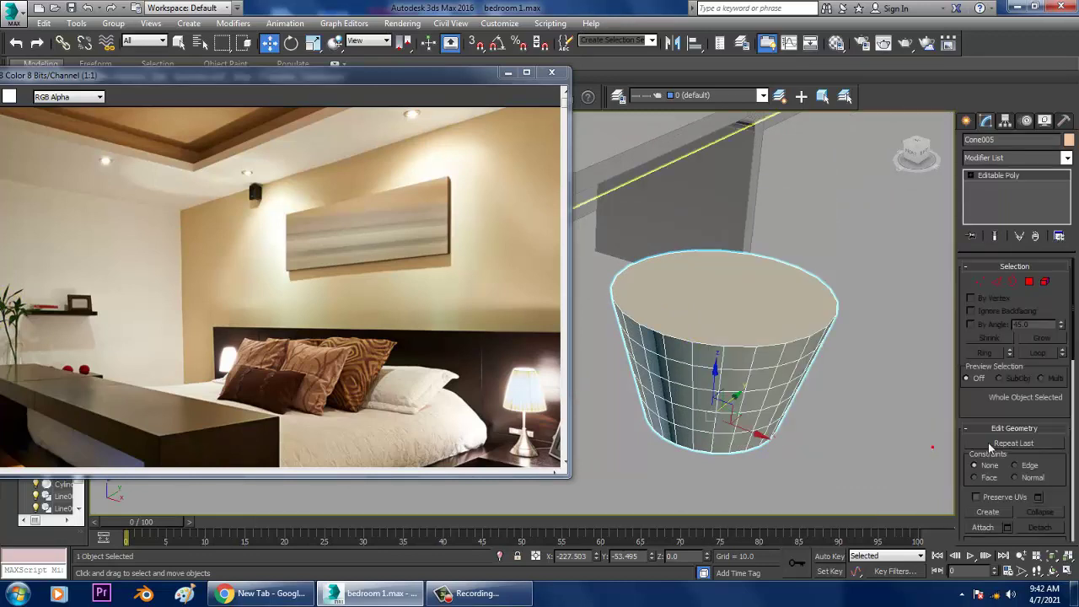
left_click(1030, 301)
left_click(773, 311)
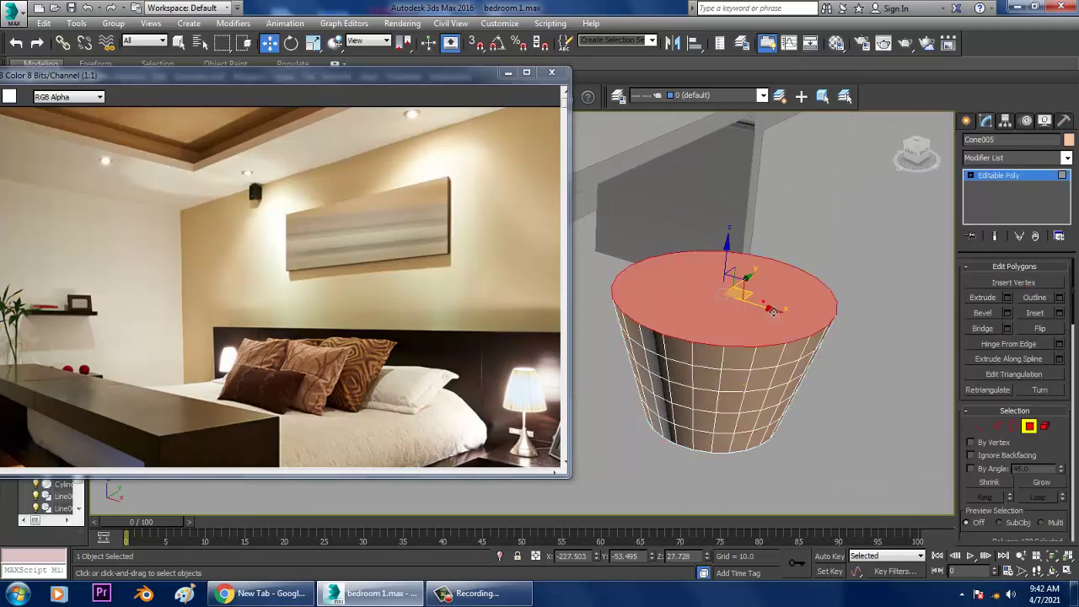
Inset the top face by 2.294 and bevel it downward into a recessed opening
left_click(1059, 312)
left_click_drag(534, 340, 531, 339)
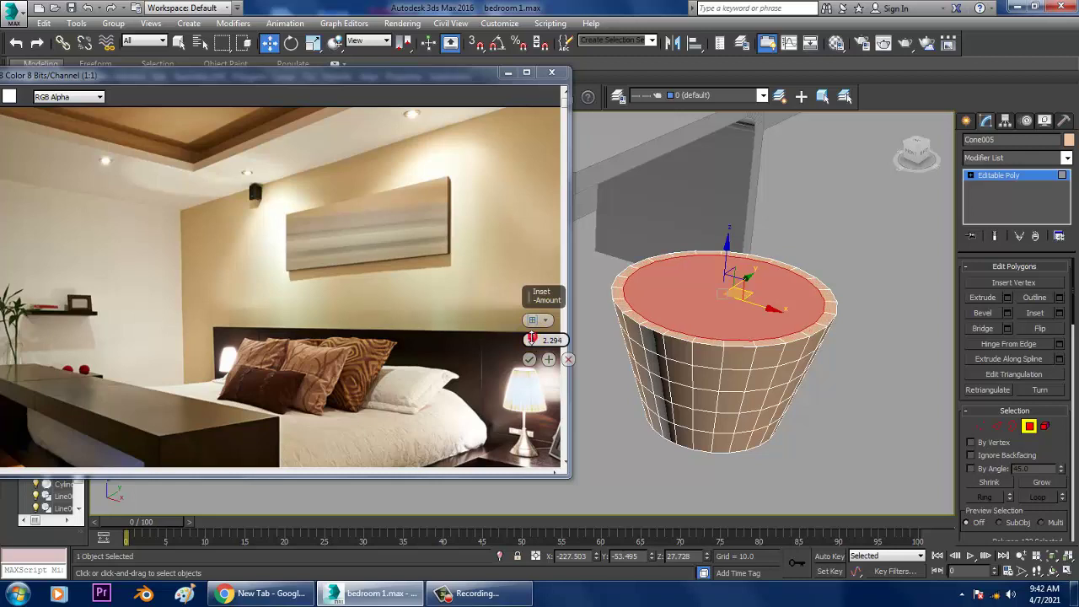
left_click(528, 360)
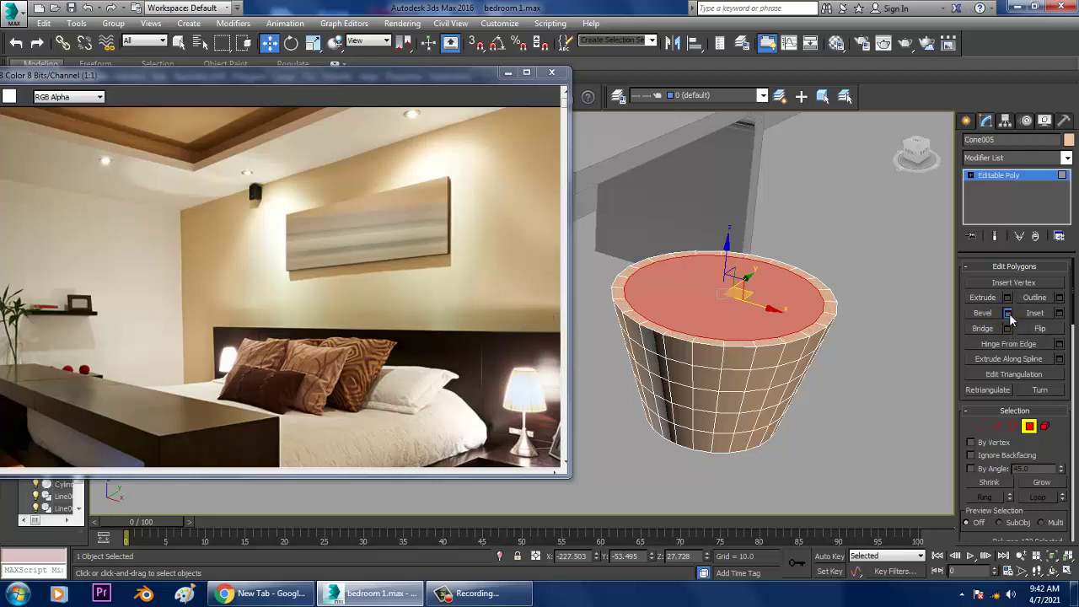
left_click(1008, 314)
left_click_drag(525, 344, 546, 414)
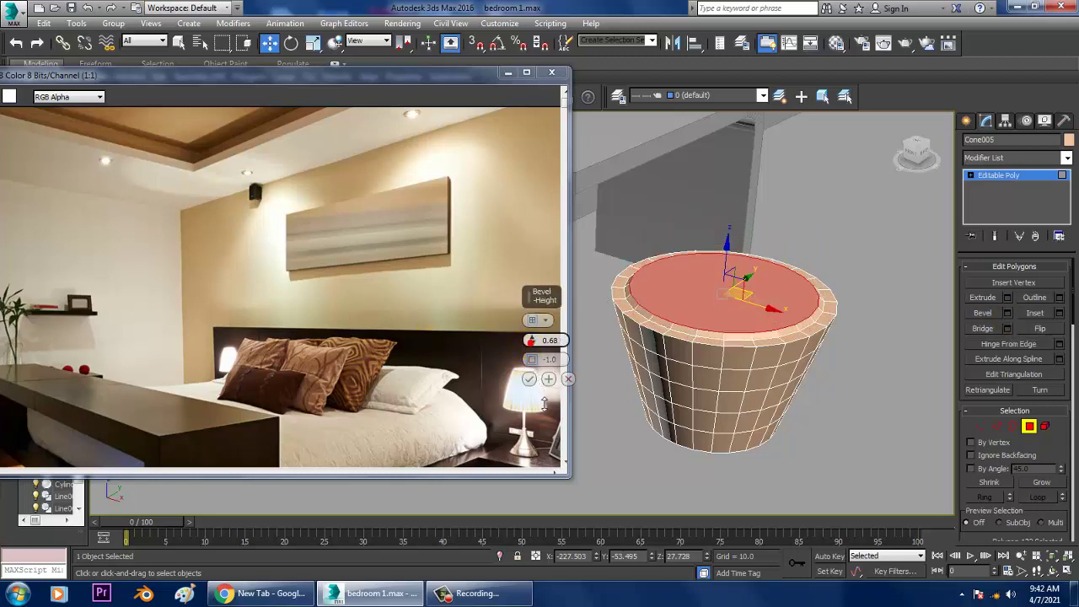
left_click(529, 379)
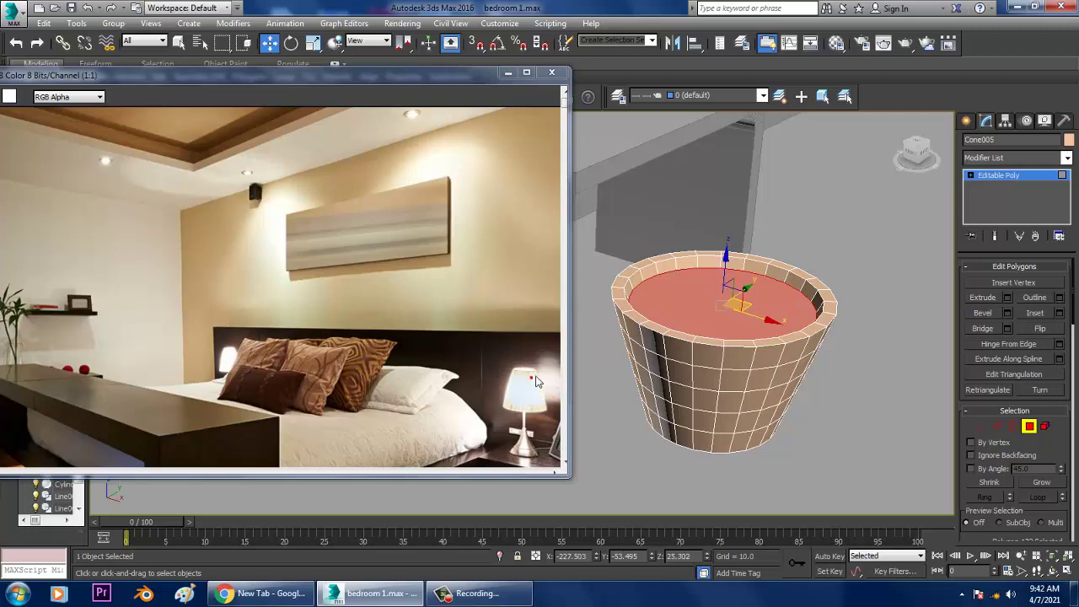
key("alt+w")
key("alt+w")
Draw a vertical line, Line003, rising from the cone's top as a plant stem
key("z")
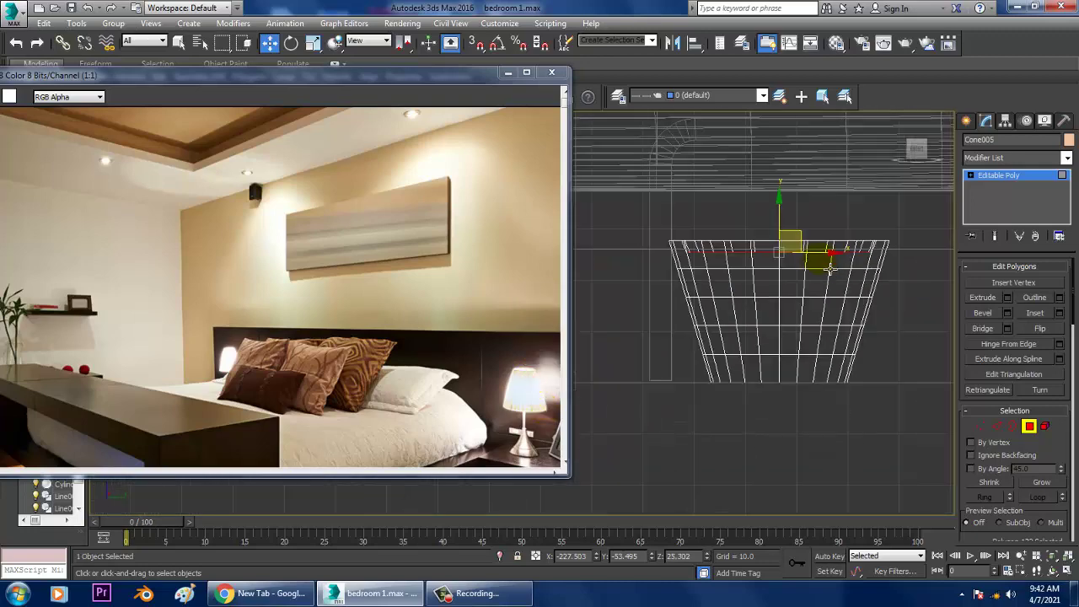
left_click(999, 176)
left_click(967, 121)
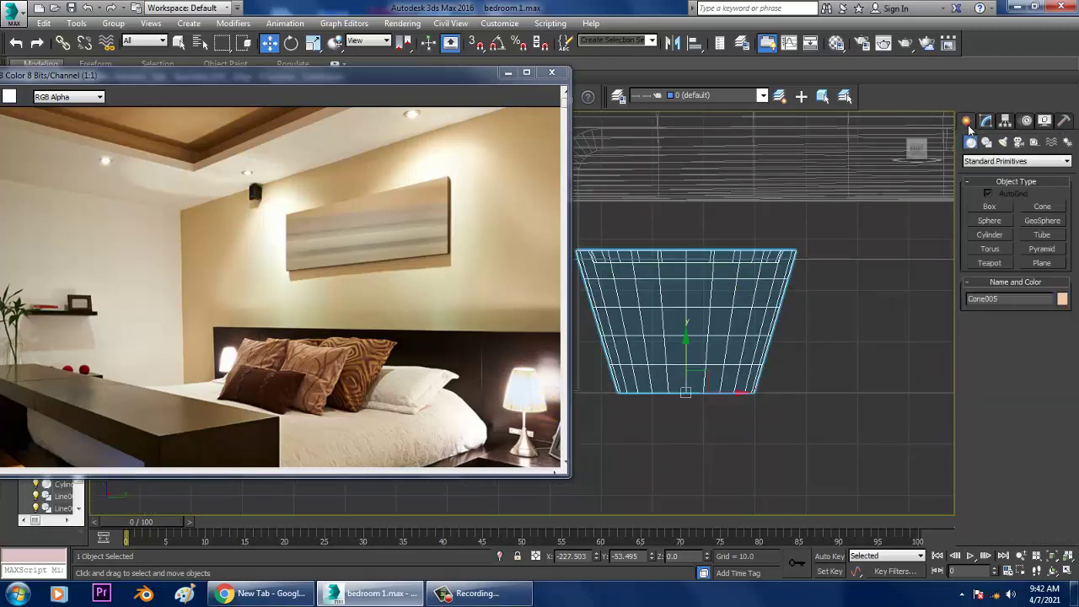
left_click(986, 142)
left_click(990, 217)
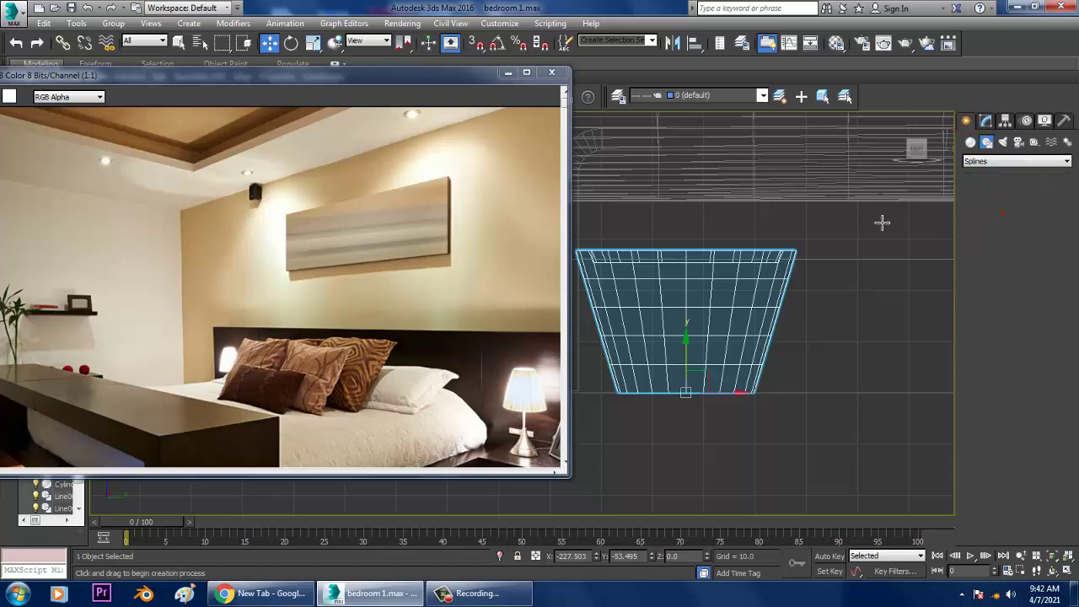
scroll(815, 303, "down", 3)
scroll(769, 331, "down", 3)
middle_click_drag(769, 332, 759, 365)
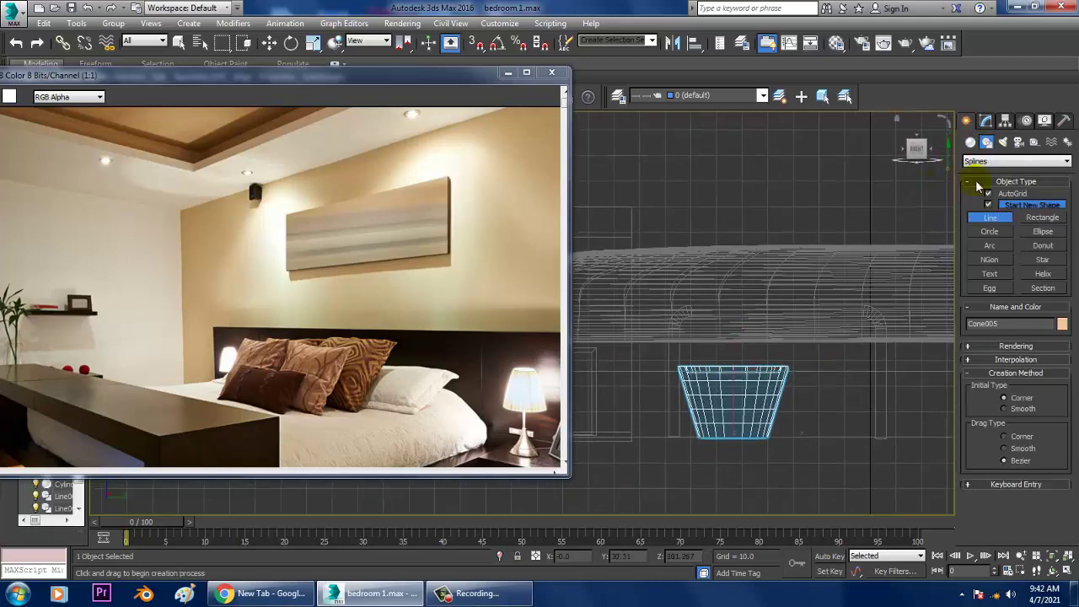
left_click(742, 377)
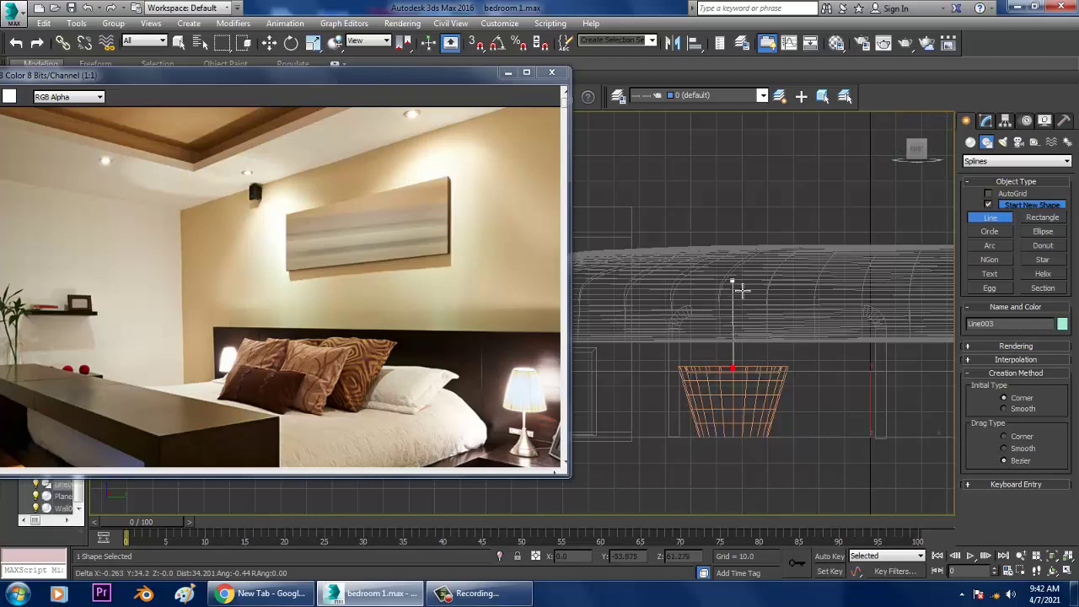
scroll(749, 265, "down", 2)
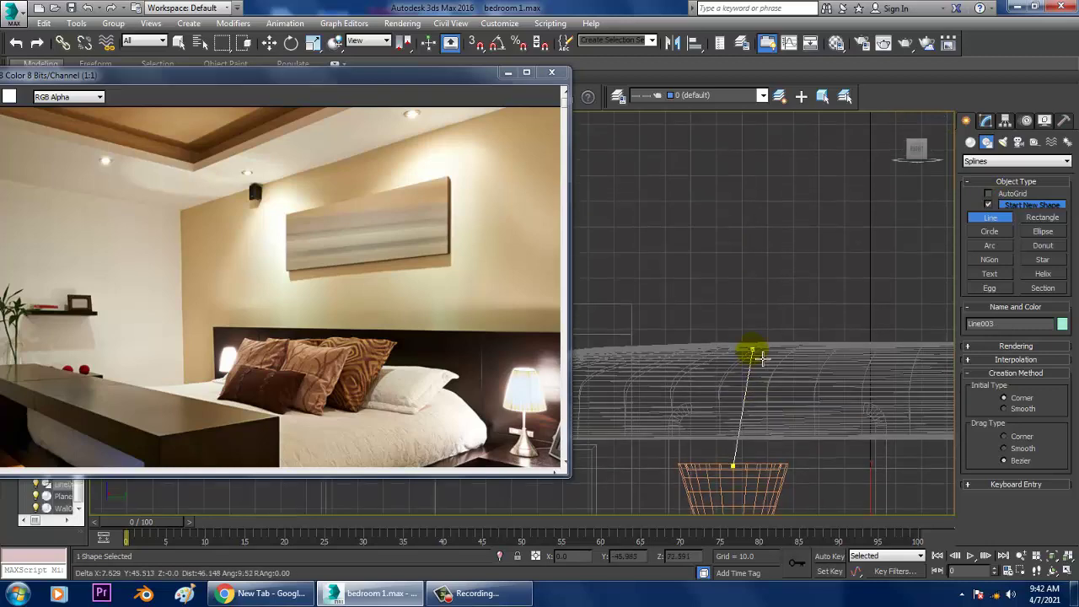
scroll(752, 354, "down", 2)
scroll(716, 349, "up", 2)
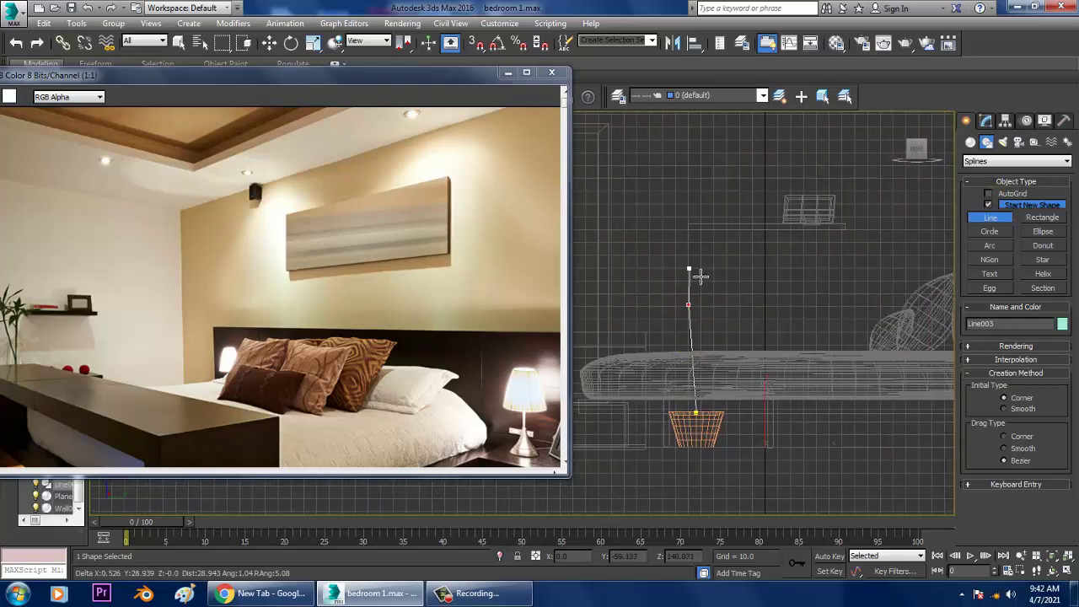
key("w")
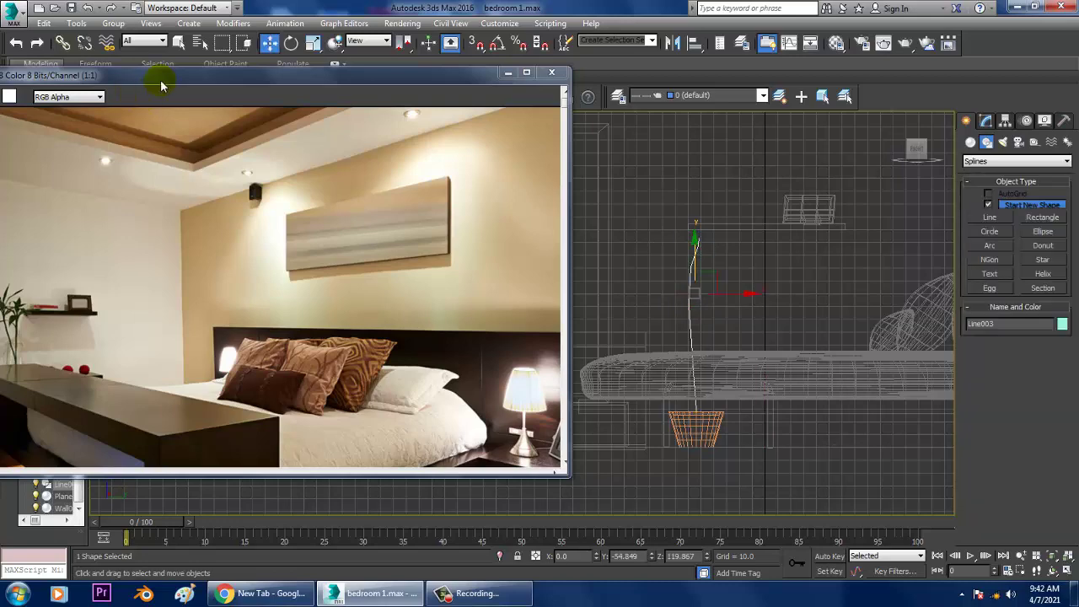
Non-uniformly scale Cone005 taller along Y
left_click_drag(162, 85, 70, 33)
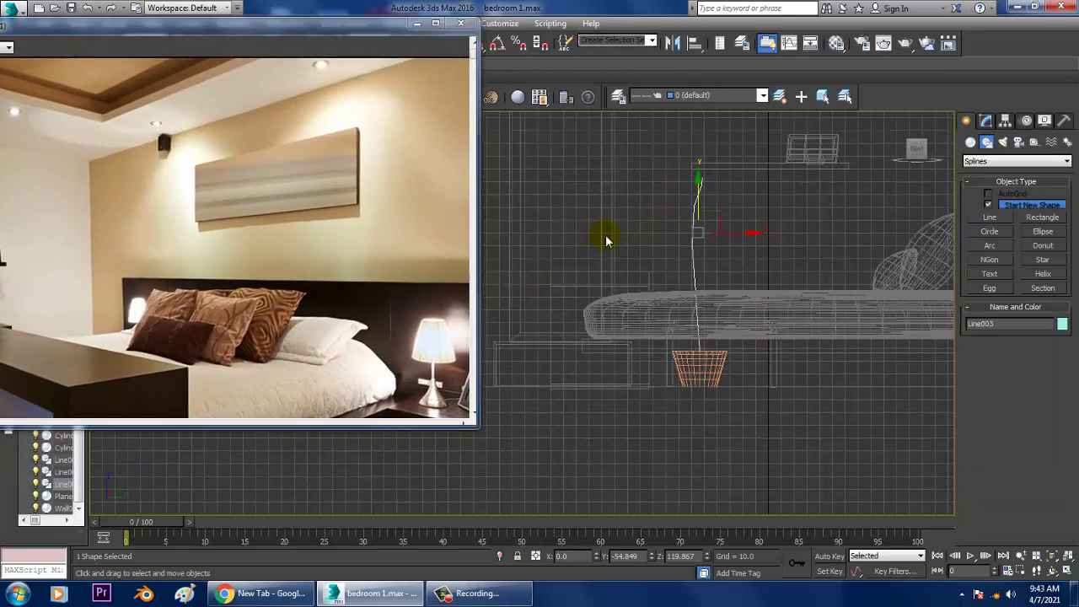
scroll(650, 287, "up", 2)
left_click(725, 383)
key("r")
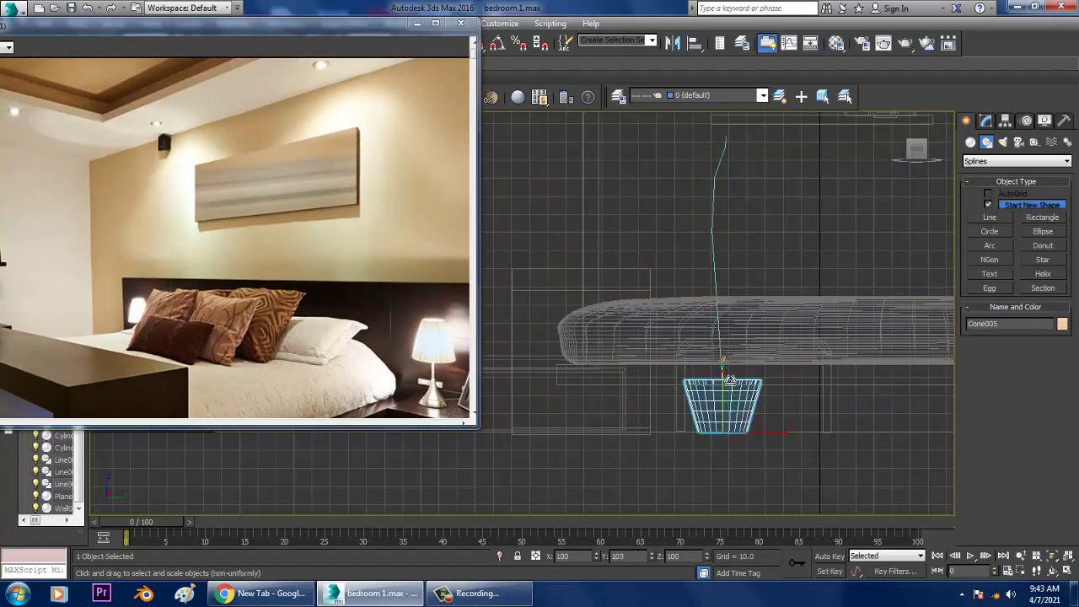
left_click_drag(730, 381, 727, 364)
Frame the cone in Perspective, zoom out over the room, then restore four viewports
key("alt+w")
key("z")
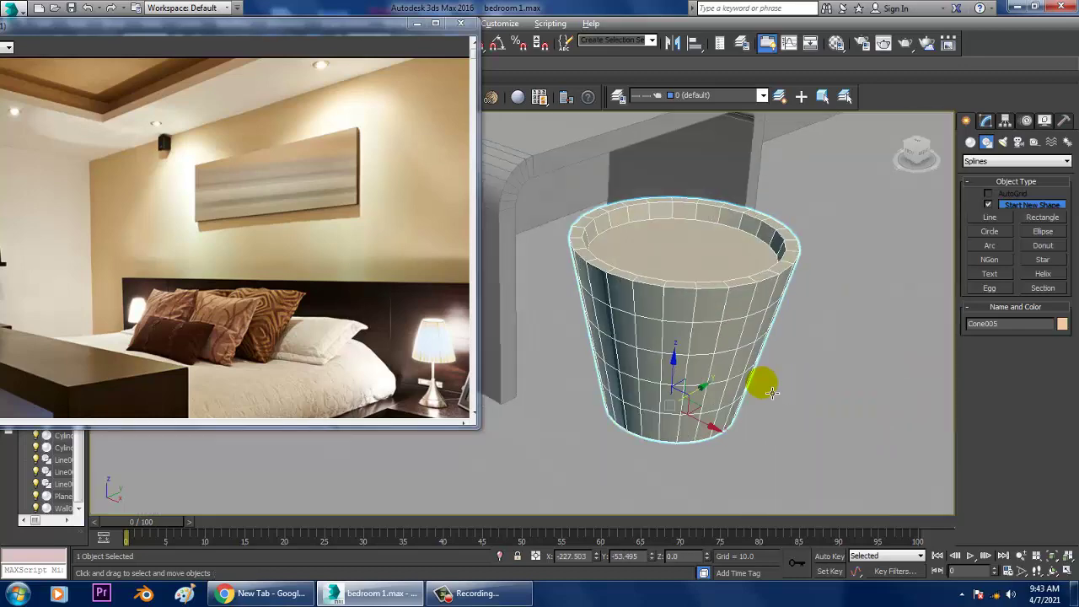
scroll(764, 380, "down", 3)
key("w")
scroll(798, 373, "down", 5)
middle_click_drag(776, 373, 734, 373, "alt")
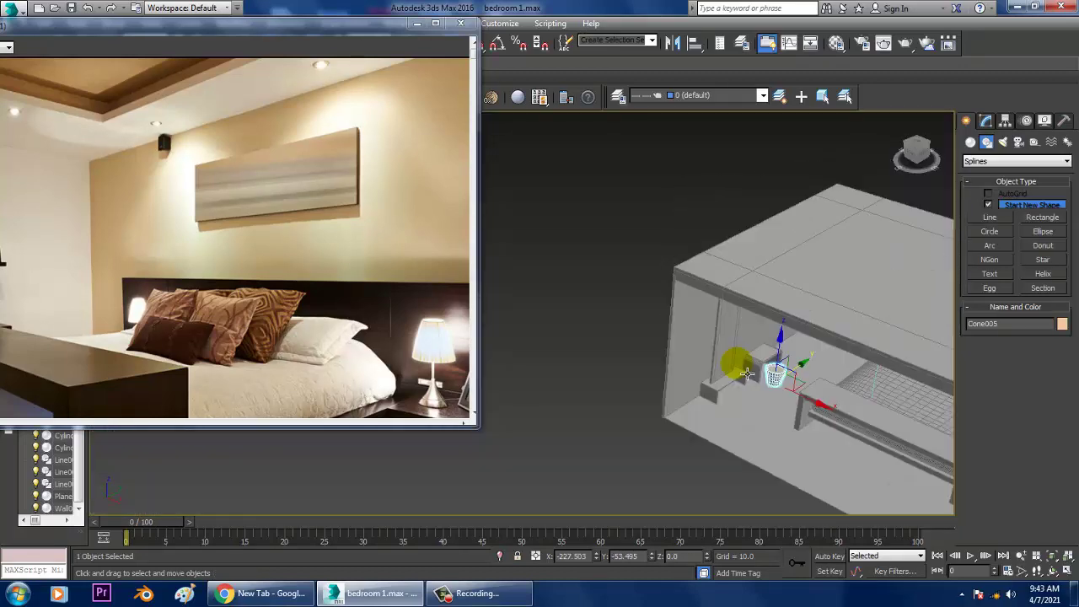
scroll(734, 337, "down", 3)
scroll(805, 371, "down", 5)
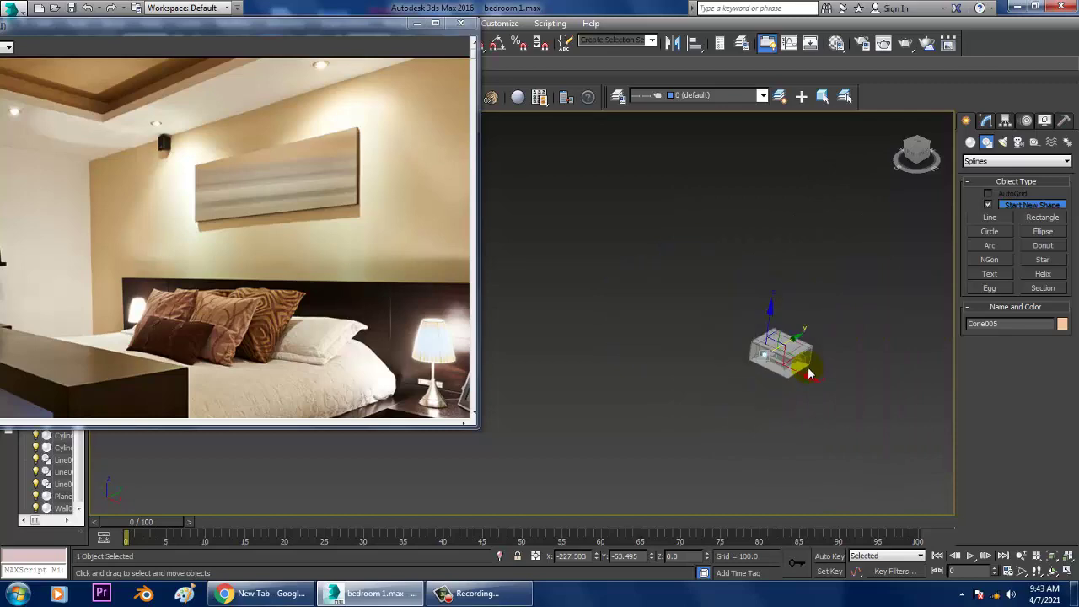
scroll(797, 364, "up", 1)
scroll(749, 351, "up", 5)
key("alt+w")
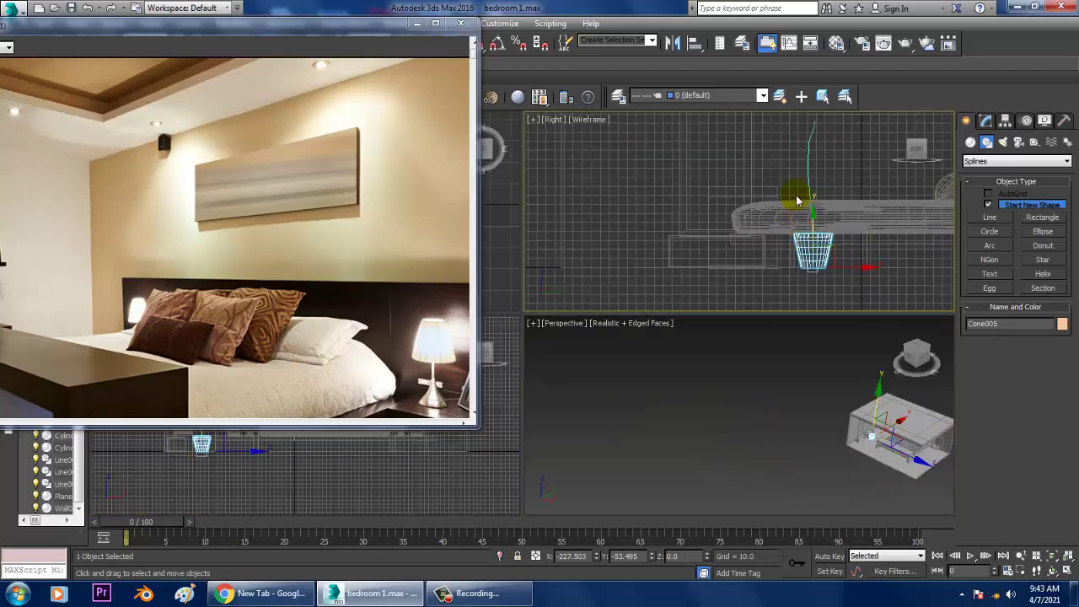
Make stem Line003 render as a tube in both renderer and viewport
left_click(816, 186)
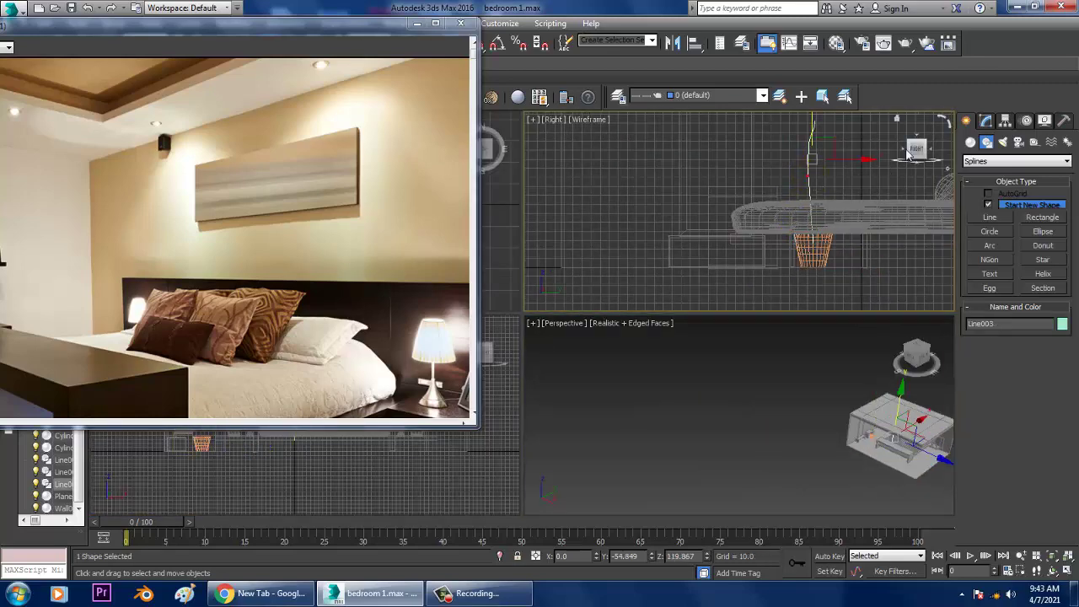
left_click(987, 122)
left_click(991, 267)
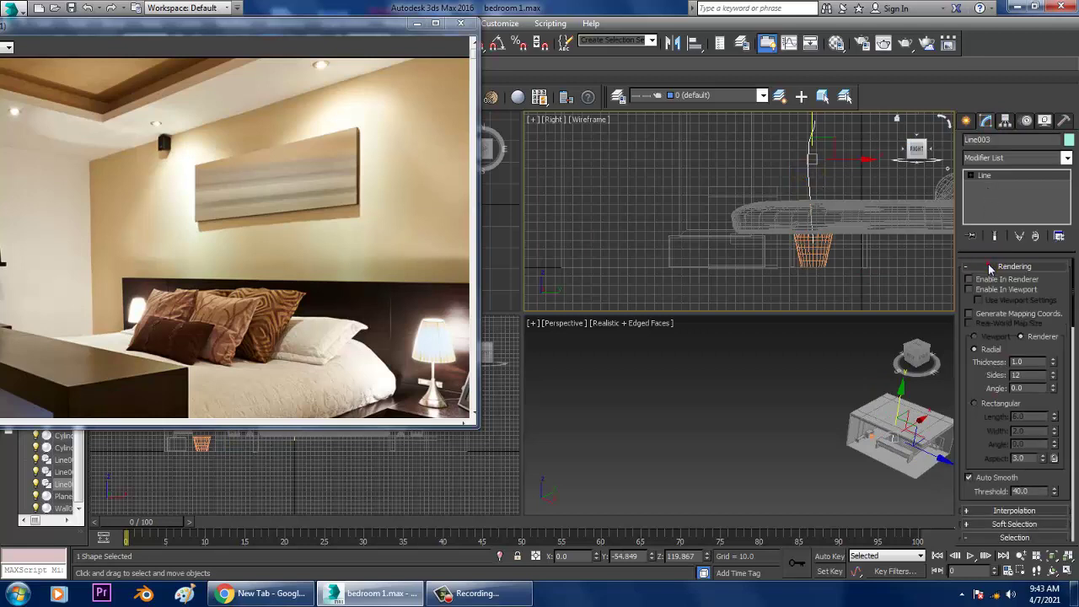
Move the stem line toward the pot in the enlarged Perspective view
left_click(871, 421)
key("alt+w")
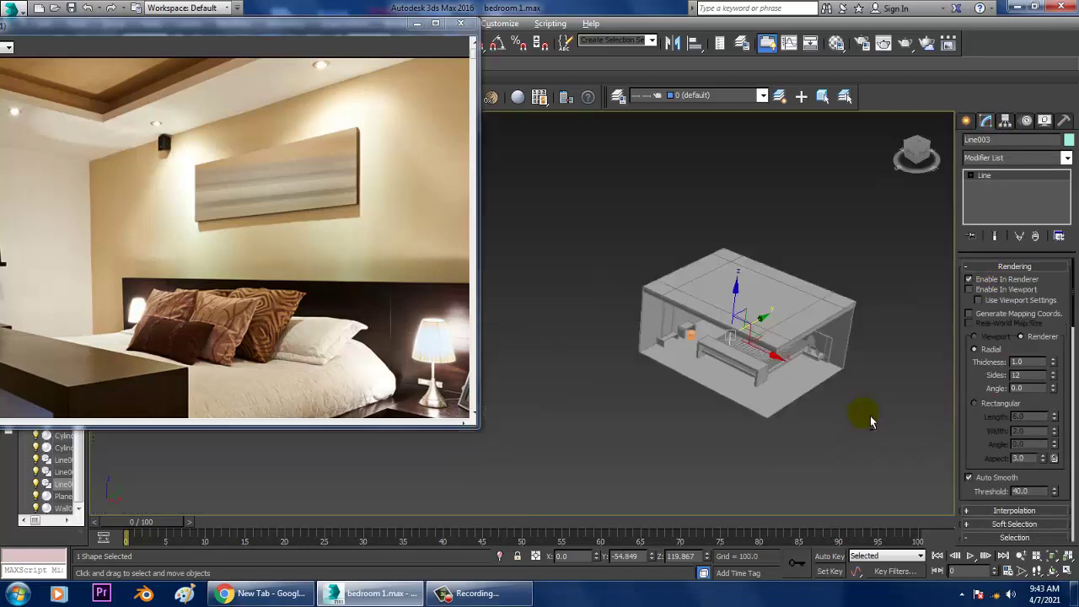
middle_click_drag(850, 367, 780, 344, "alt")
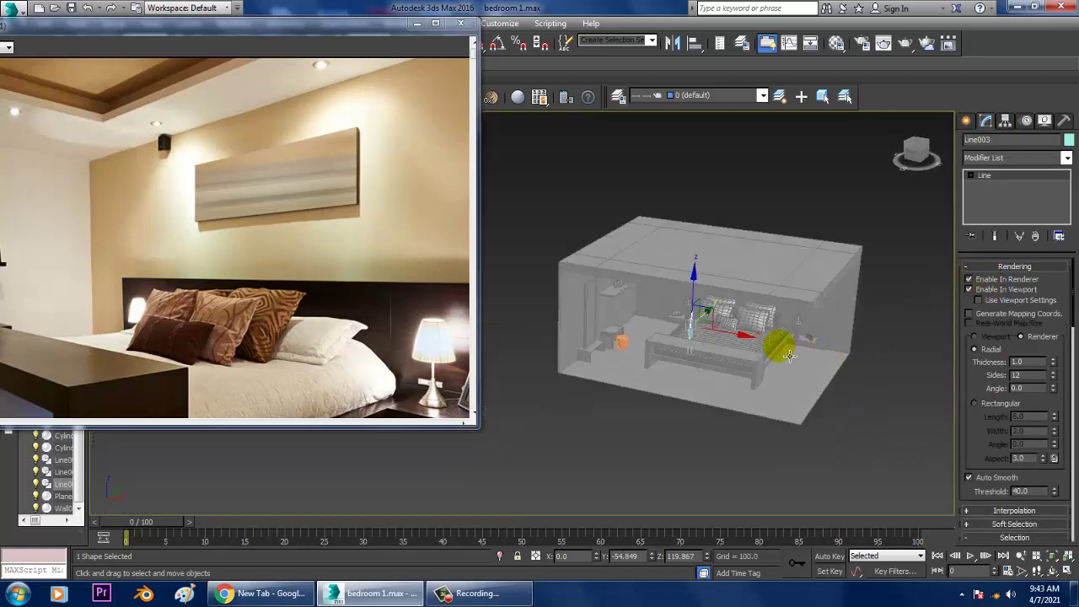
scroll(781, 344, "up", 2)
scroll(780, 344, "up", 2)
scroll(781, 344, "up", 2)
left_click_drag(781, 344, 600, 329)
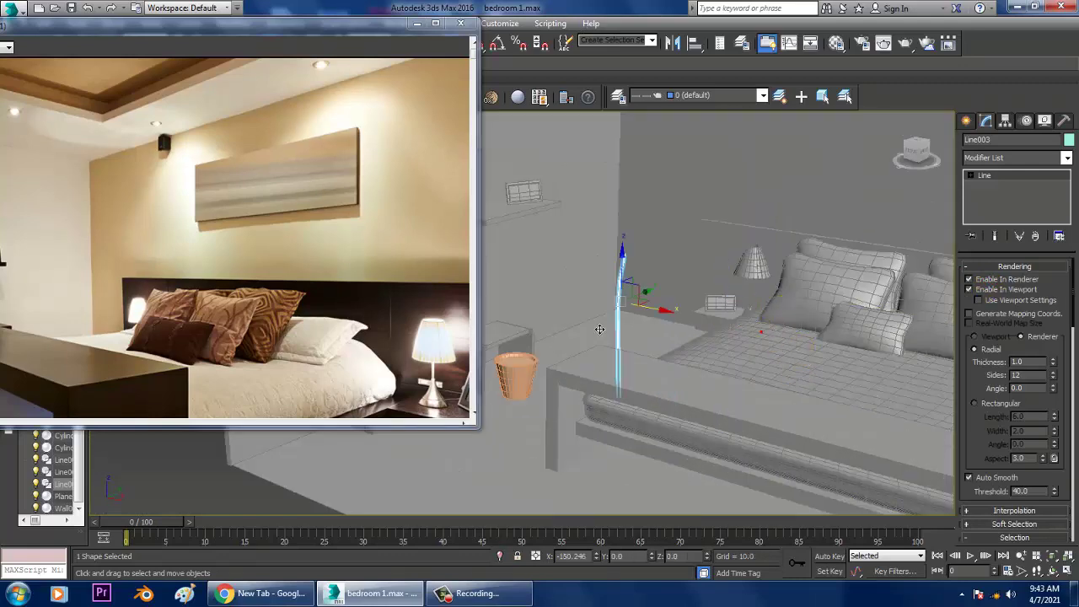
Move the bench behind the pot, then select the pot together with the stem
mouse_move(572, 322)
middle_mouse_down("alt")
mouse_move(677, 340)
mouse_move(638, 326)
mouse_move(620, 369)
middle_mouse_up("alt")
left_click(620, 368)
left_click_drag(679, 405, 822, 366)
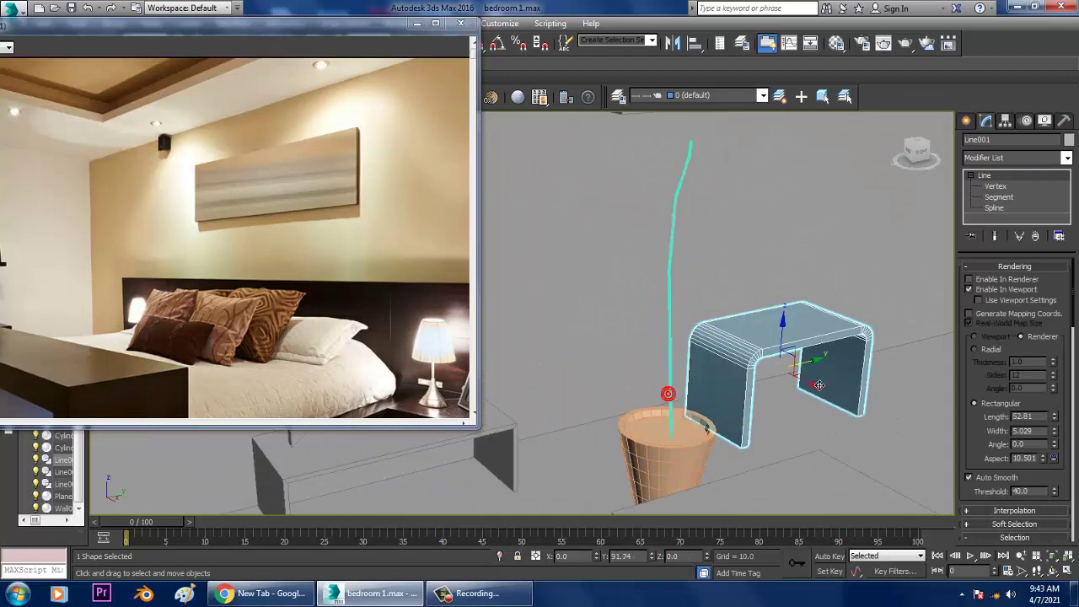
left_click(687, 441)
left_click(678, 340, "ctrl")
mouse_move(678, 340)
middle_mouse_down("alt")
mouse_move(714, 380)
mouse_move(631, 373)
mouse_move(665, 390)
mouse_move(711, 99)
middle_mouse_up("alt")
Mirror a copy of the stem line across the Y axis
left_click(672, 294)
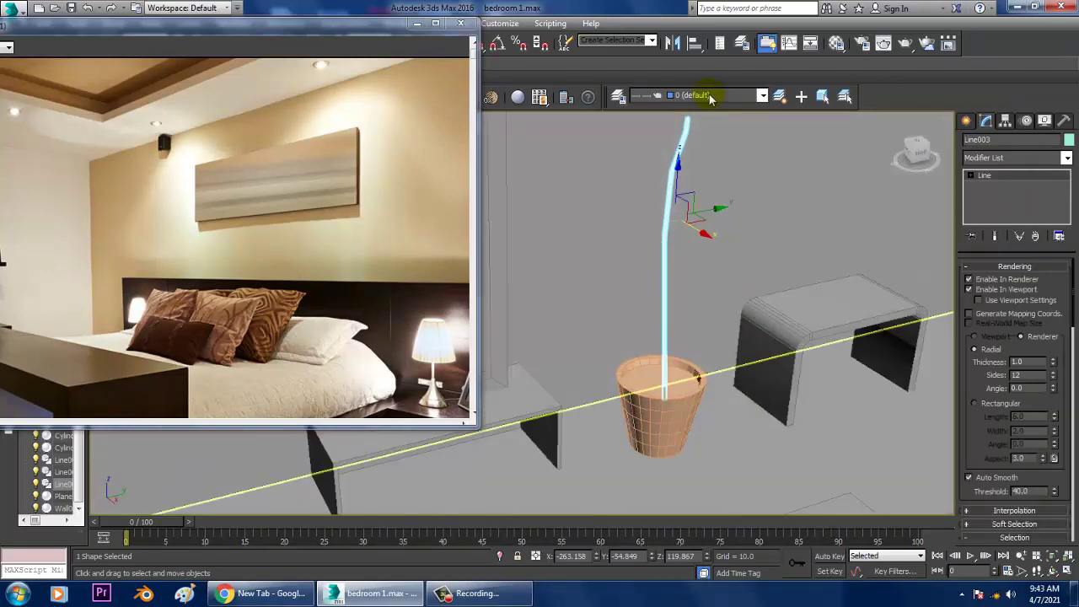
left_click(673, 44)
left_click(528, 327)
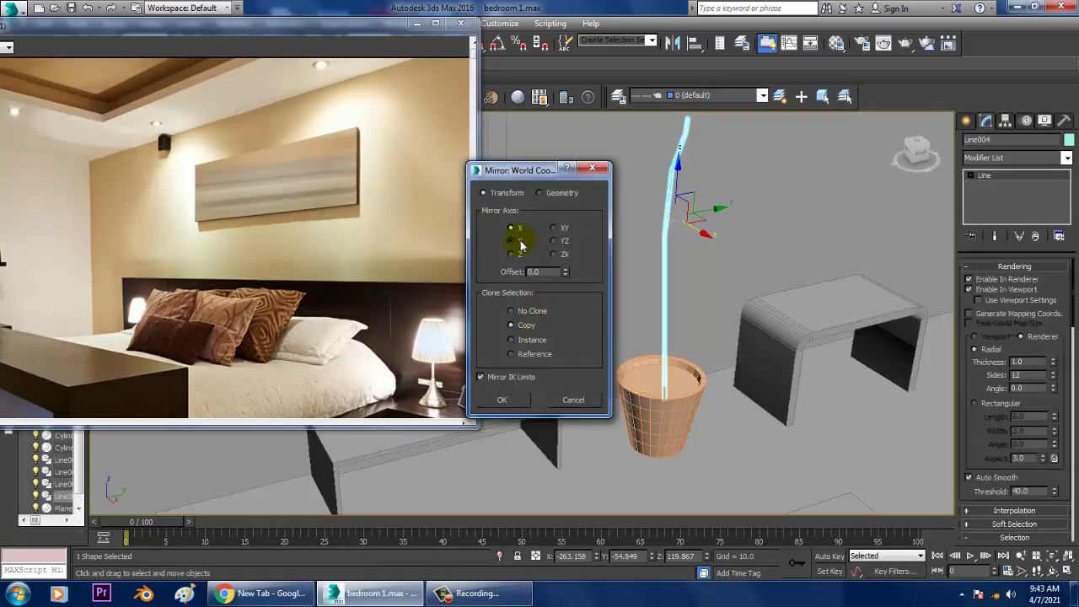
left_click(513, 242)
key("Return")
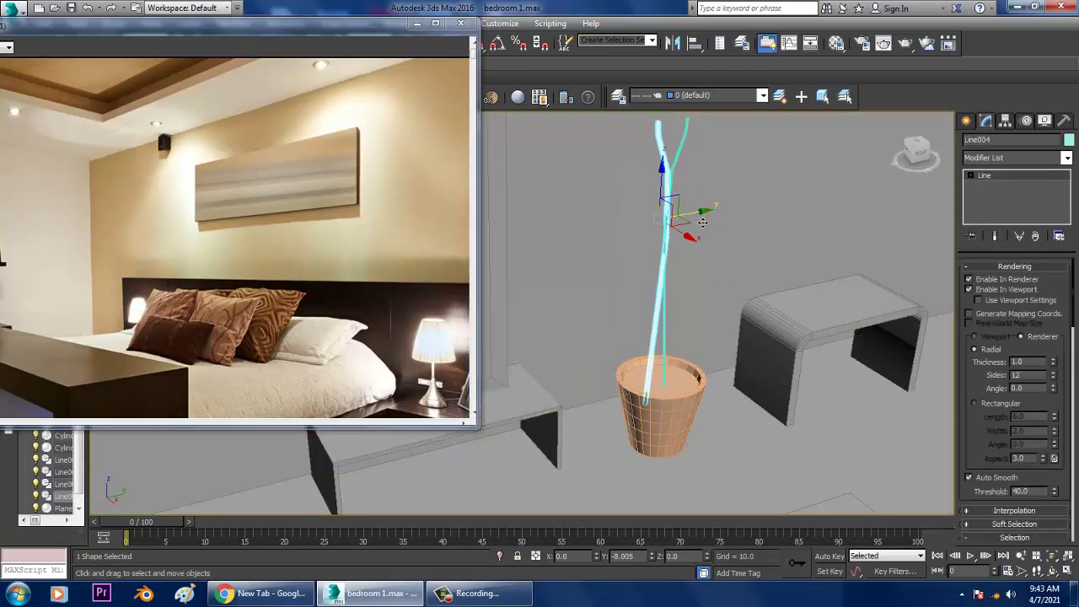
Tilt the copied stem upright and place it beside the original stem
key("e")
left_click_drag(625, 227, 634, 211)
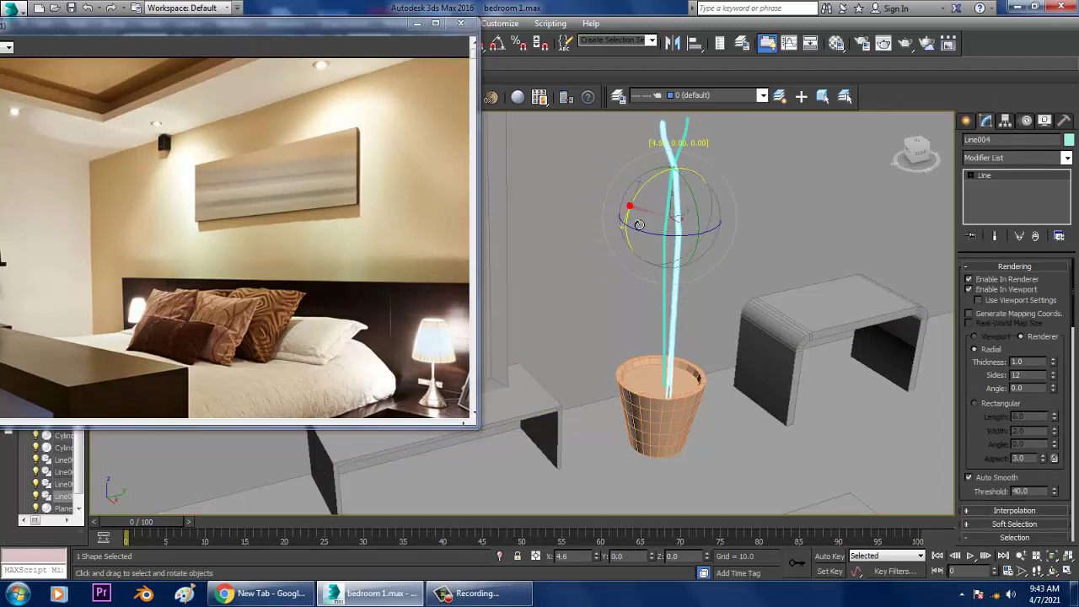
key("w")
left_click_drag(717, 220, 693, 229)
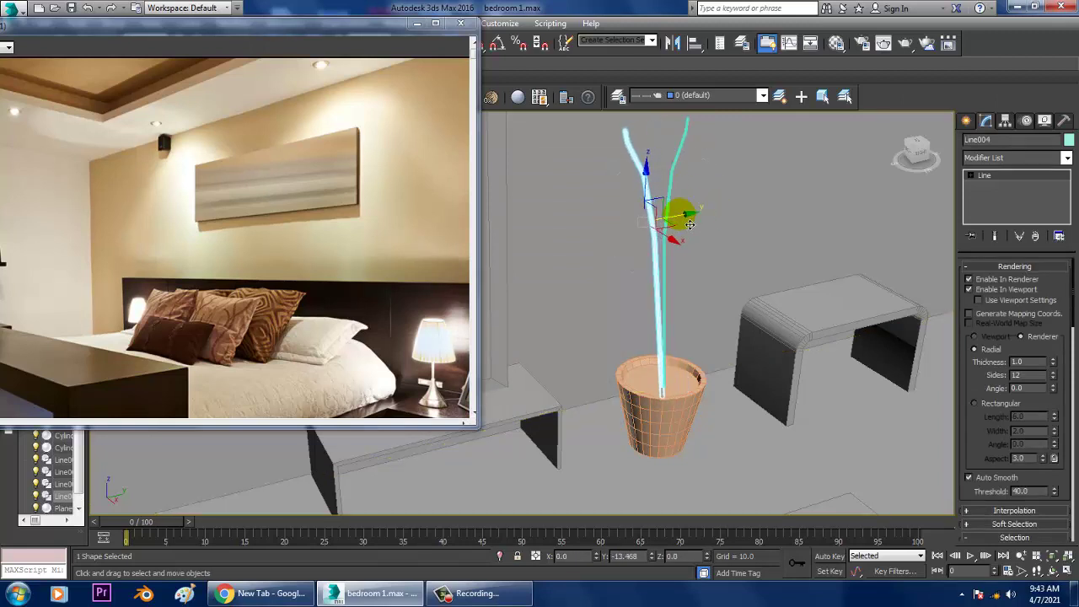
mouse_move(321, 29)
left_mouse_down()
mouse_move(452, 20)
mouse_move(294, 31)
left_mouse_up()
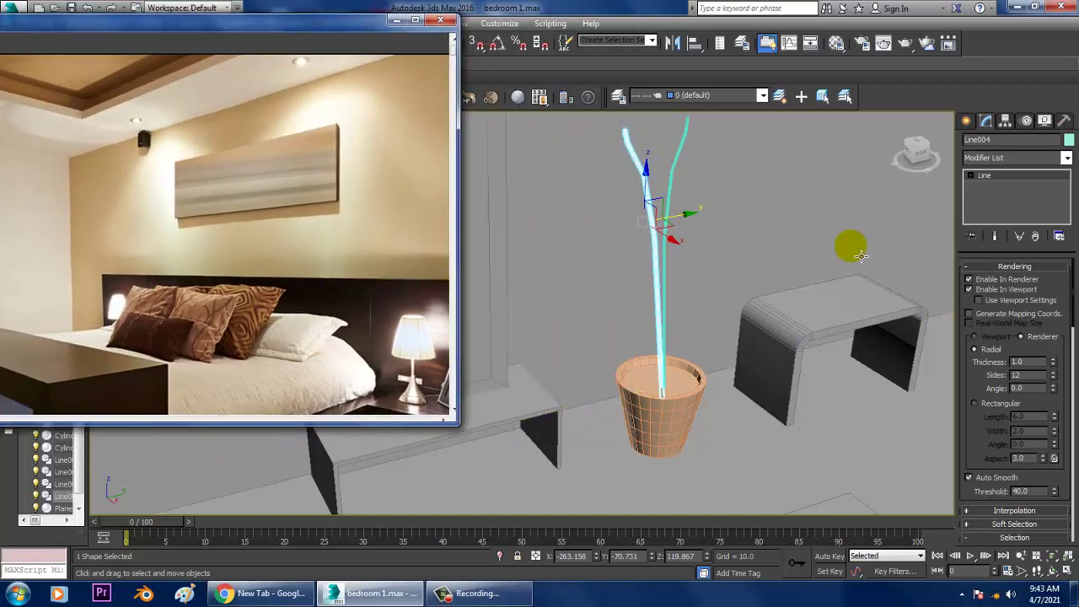
middle_click_drag(848, 246, 686, 206, "alt")
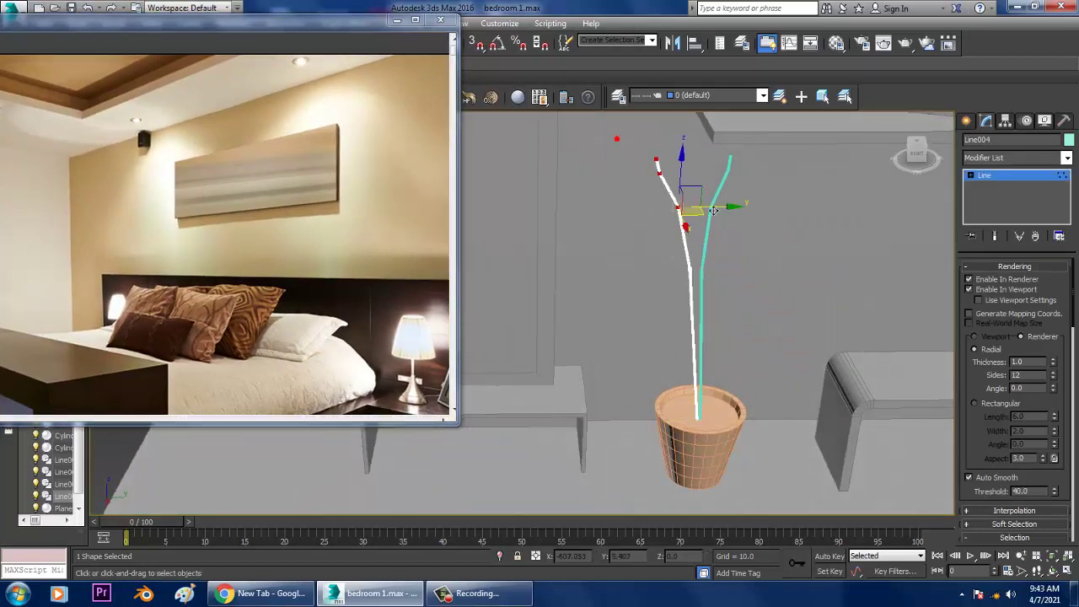
Reshape the copied stem by moving its vertices, orbiting to check the curve
left_click_drag(708, 226, 696, 228)
left_click_drag(666, 256, 736, 301)
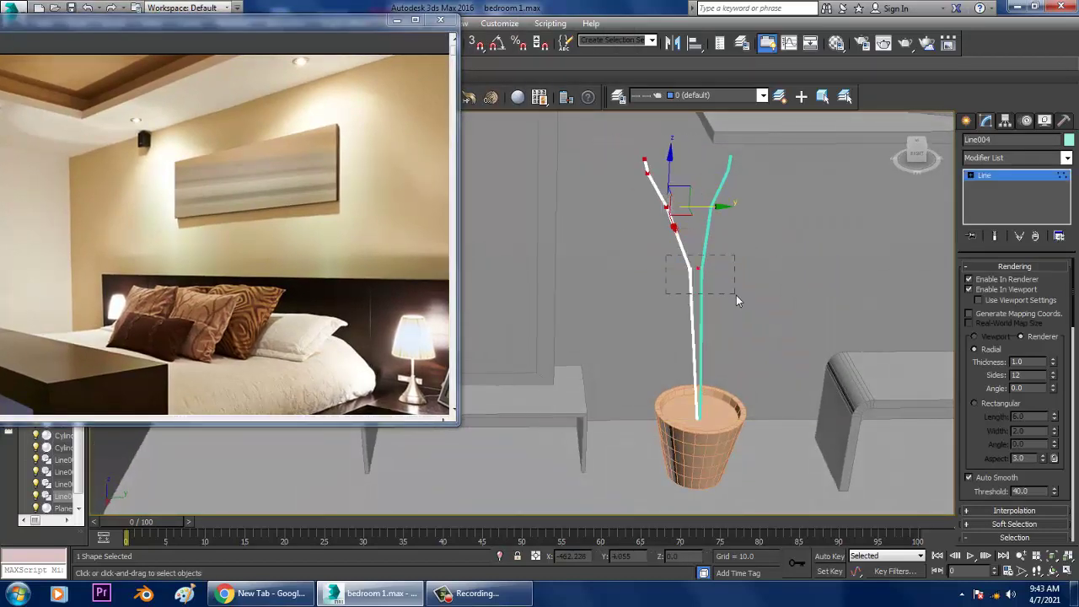
mouse_move(733, 279)
middle_mouse_down("alt")
mouse_move(756, 279)
mouse_move(649, 271)
middle_mouse_up("alt")
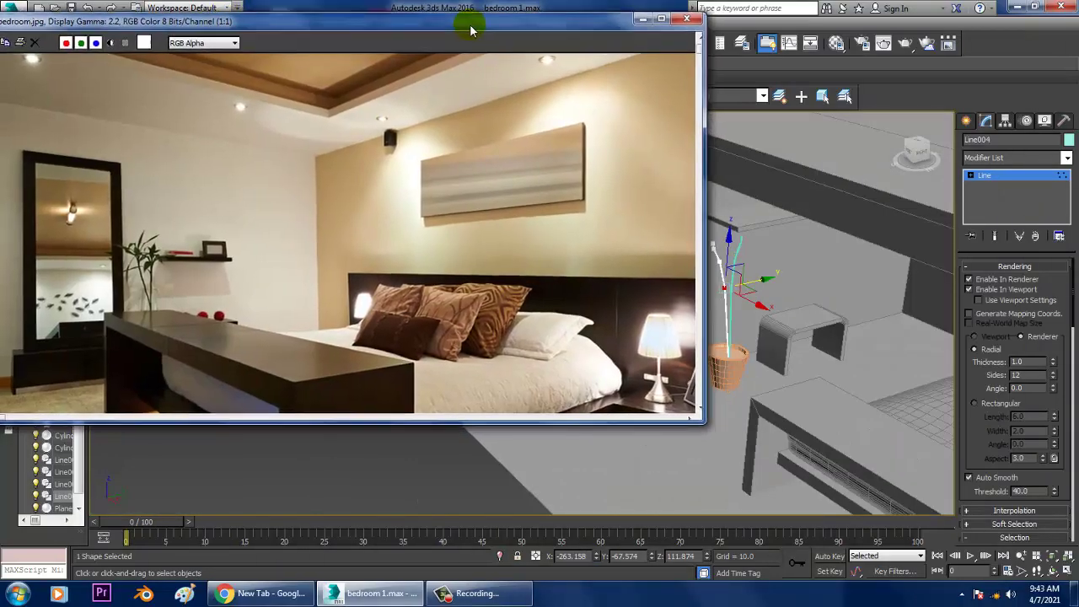
left_click_drag(474, 24, 323, 25)
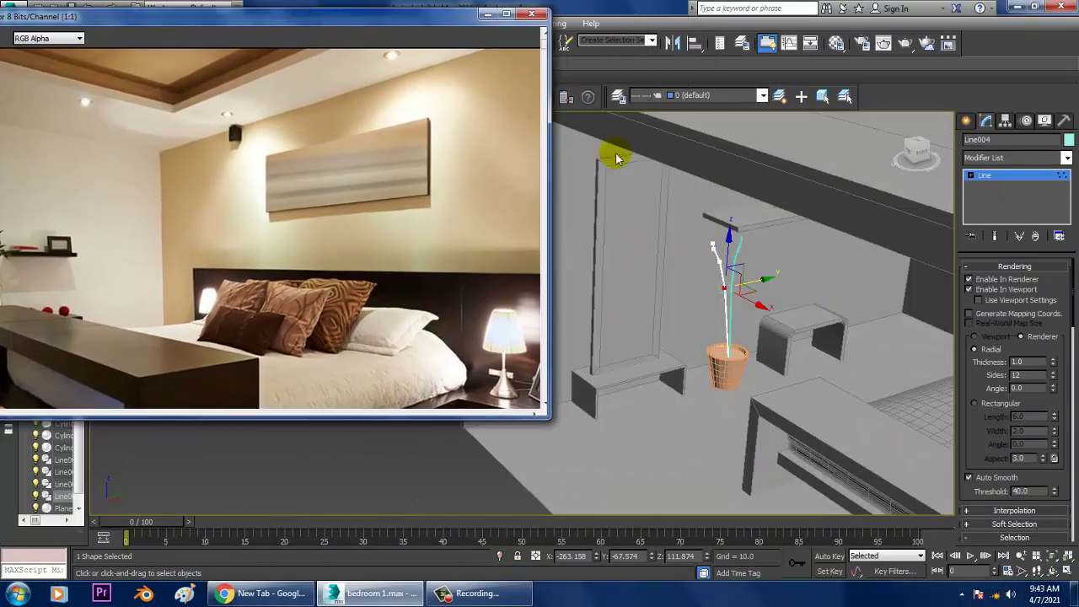
mouse_move(616, 158)
middle_mouse_down("alt")
mouse_move(784, 233)
mouse_move(706, 258)
mouse_move(761, 236)
mouse_move(756, 249)
middle_mouse_up("alt")
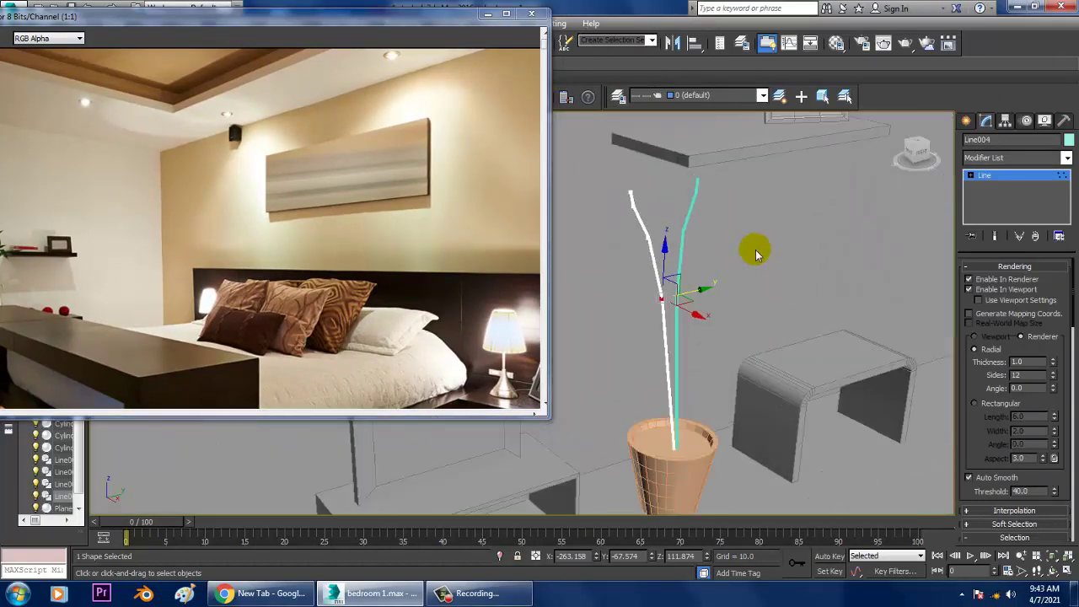
left_click(973, 180)
Centre the Top view on the pot, select stem Line003, and return to Perspective
key("alt+w")
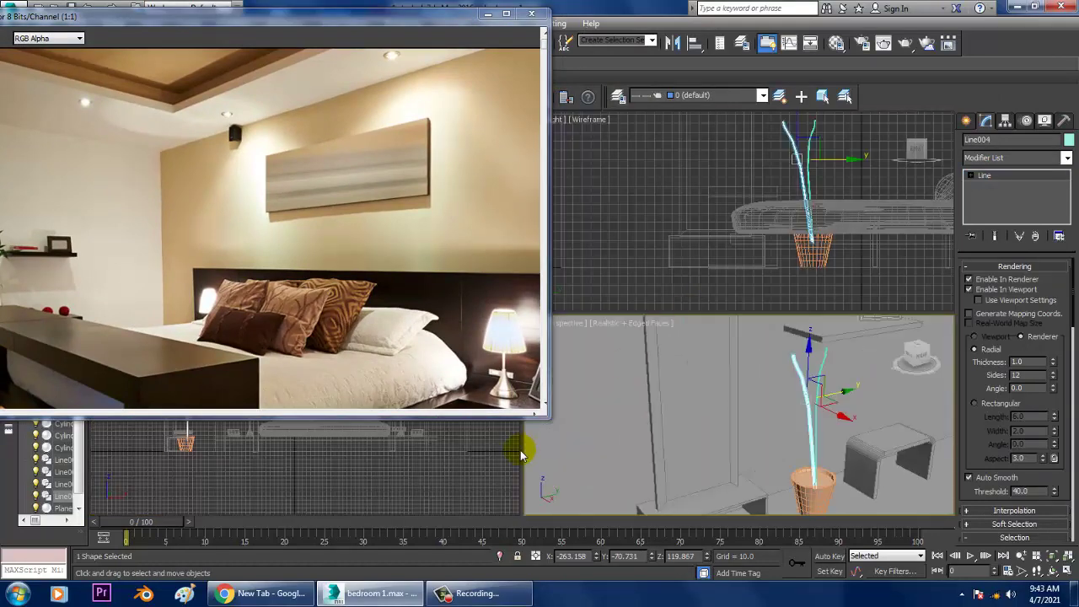
left_click_drag(388, 48, 253, 60)
left_click(550, 237)
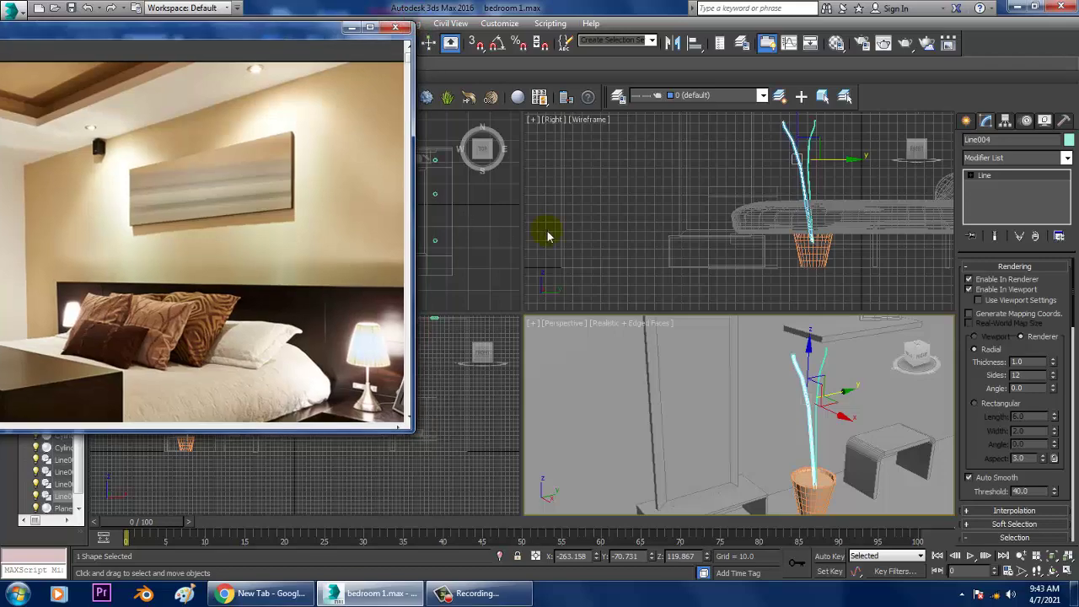
key("alt+w")
scroll(629, 261, "up", 3)
mouse_move(692, 200)
middle_mouse_down()
mouse_move(722, 295)
mouse_move(795, 294)
middle_mouse_up()
scroll(744, 278, "up", 2)
scroll(578, 256, "up", 3)
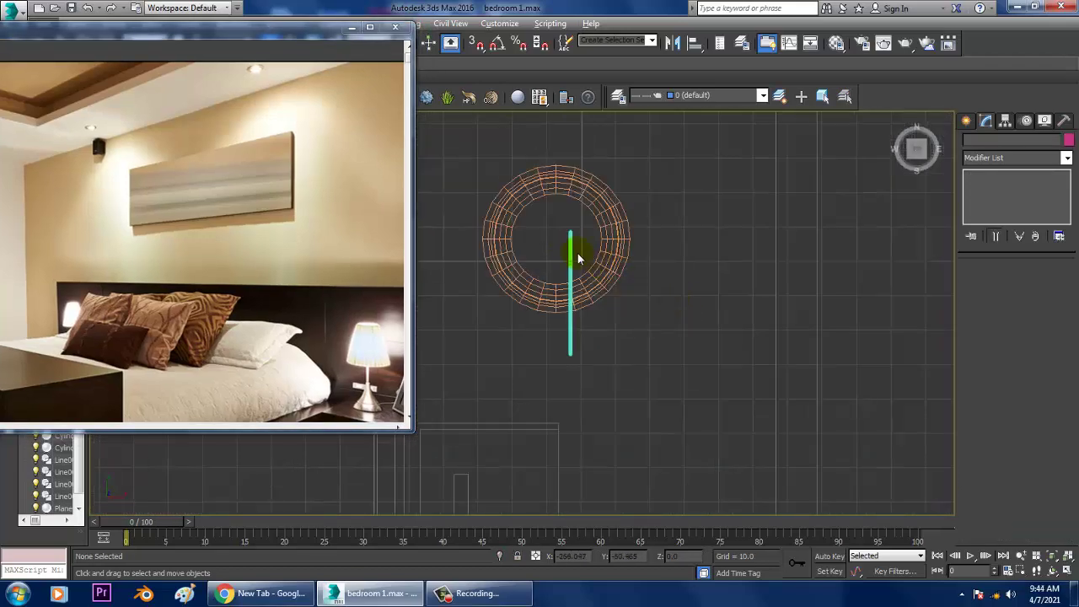
left_click(570, 242)
key("alt+w")
scroll(831, 397, "up", 2)
key("alt+w")
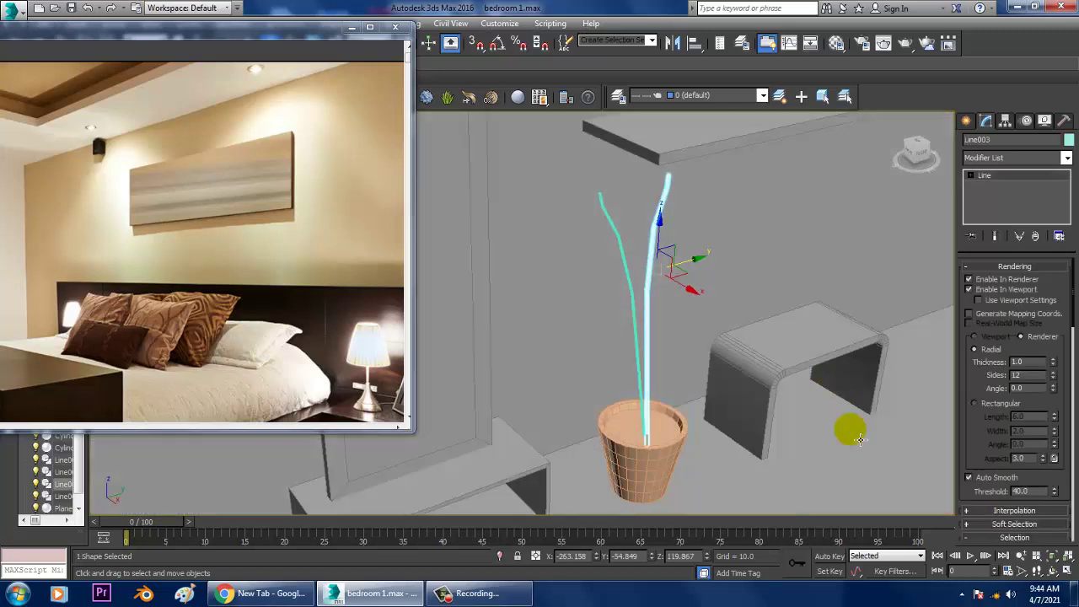
mouse_move(848, 429)
middle_mouse_down("alt")
mouse_move(805, 320)
mouse_move(941, 218)
middle_mouse_up("alt")
Draw a small circle on the floor near the pot
left_click(966, 120)
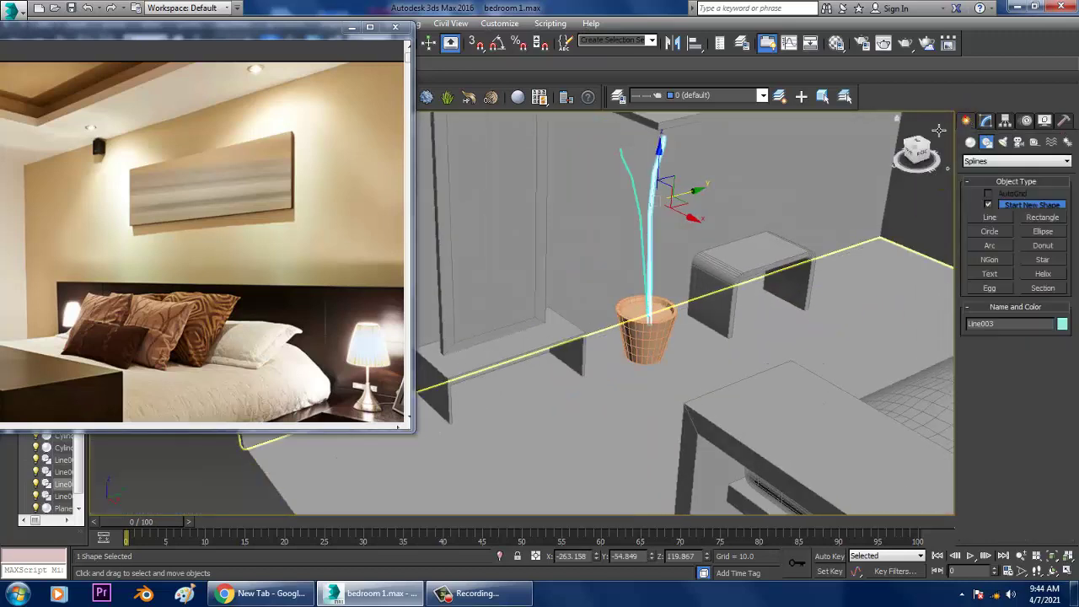
left_click(990, 231)
middle_click_drag(544, 489, 542, 418)
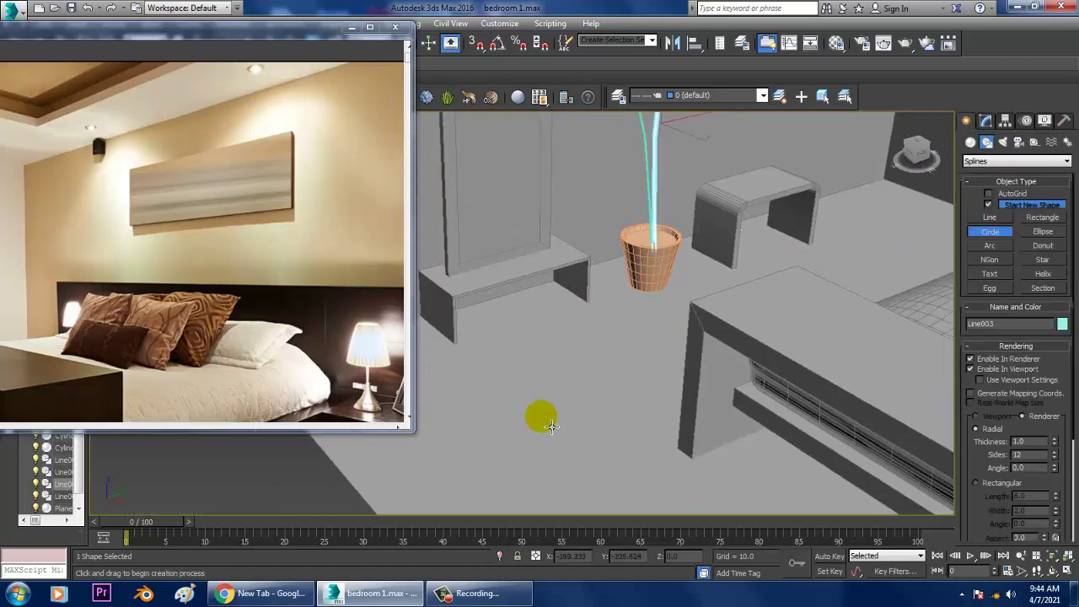
left_click_drag(542, 418, 565, 444)
right_click(633, 452)
Turn off the circle's Enable In Viewport rendering and bring it into view
left_click_drag(923, 156, 944, 150)
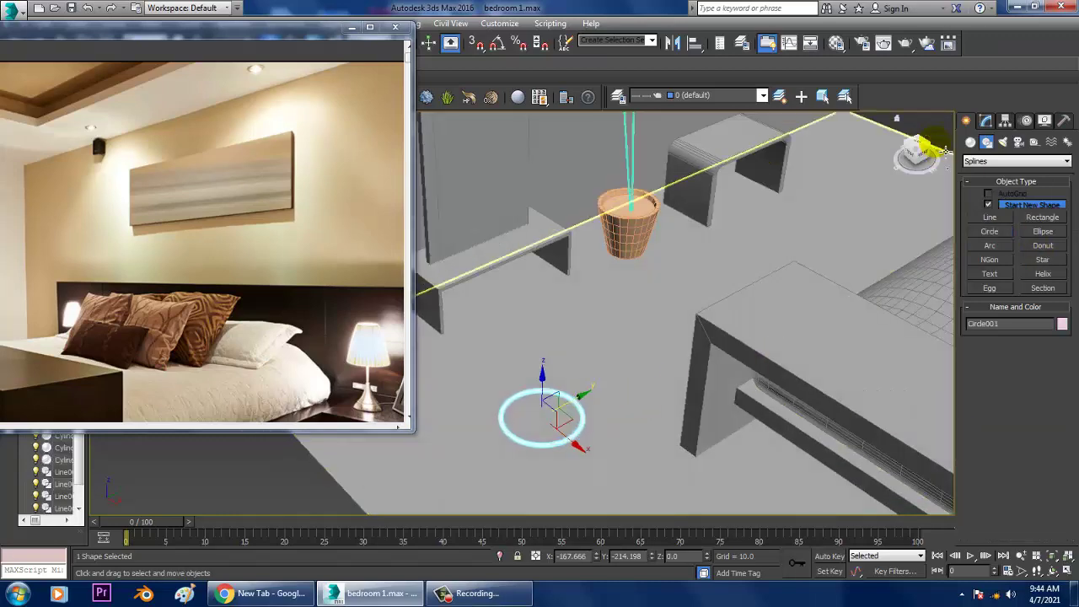
left_click(986, 121)
left_click(969, 289)
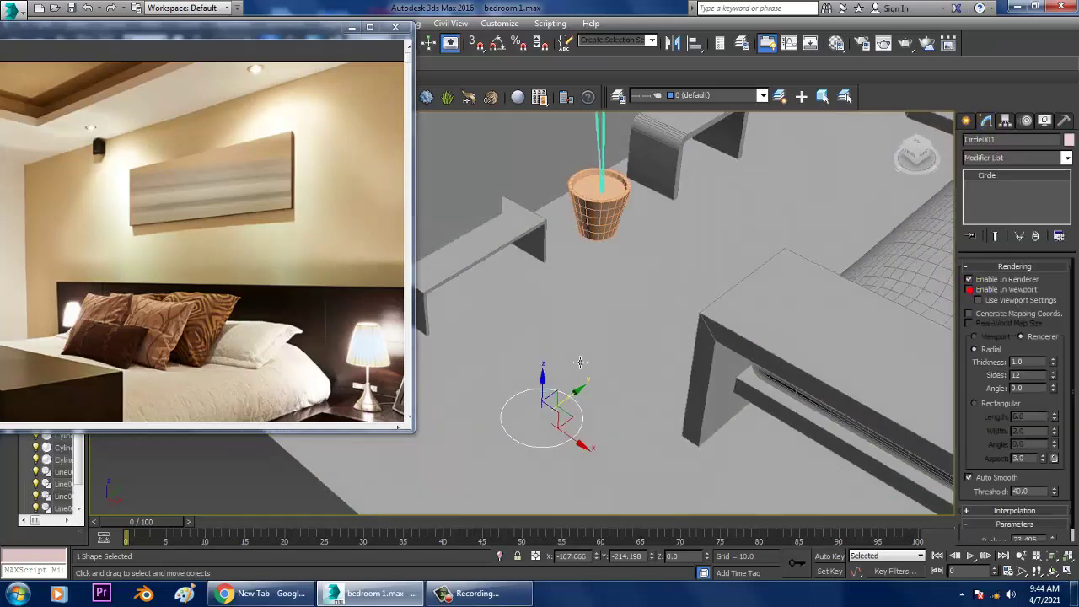
middle_click_drag(691, 354, 591, 422, "alt")
key("r")
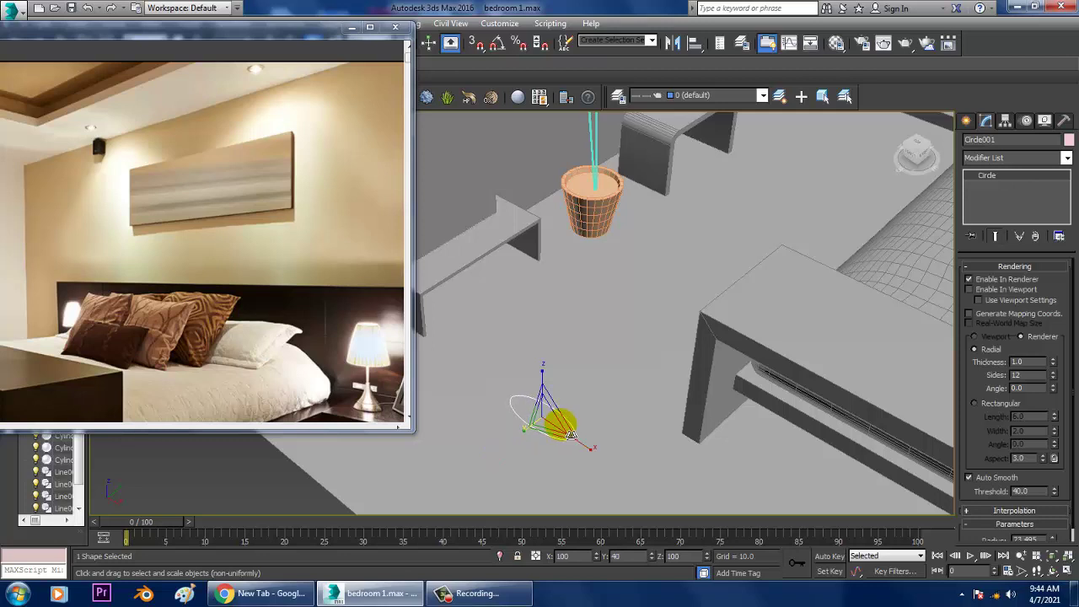
scroll(573, 431, "up", 5)
scroll(615, 379, "up", 3)
key("w")
mouse_move(615, 379)
middle_mouse_down()
mouse_move(761, 339)
mouse_move(754, 325)
middle_mouse_up()
scroll(761, 339, "down", 3)
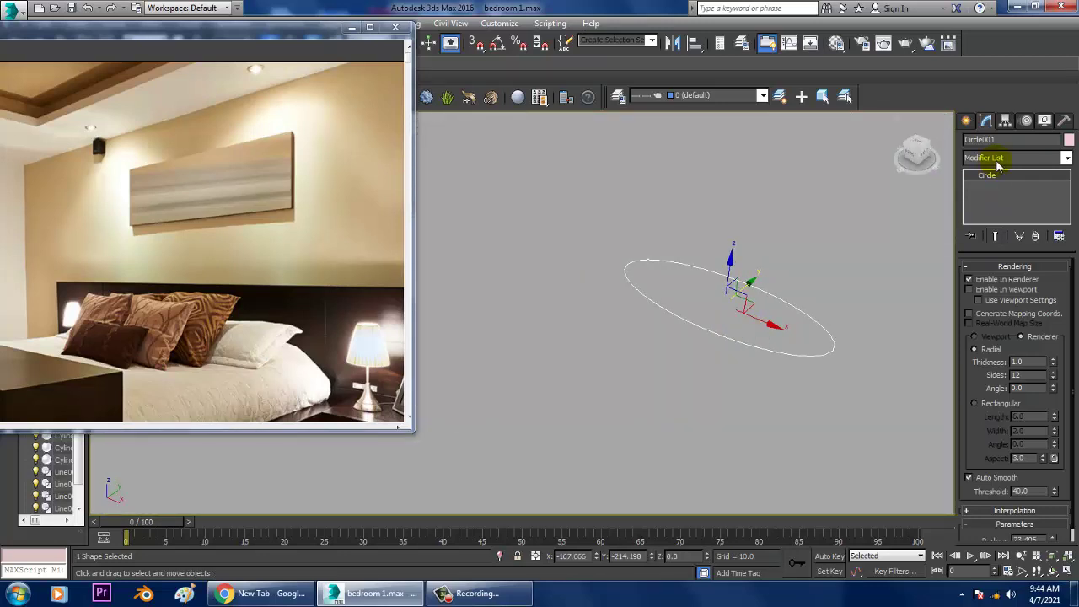
Extrude the circle by 1.0 and raise the disc to height 18.756
left_click(998, 160)
type("ex")
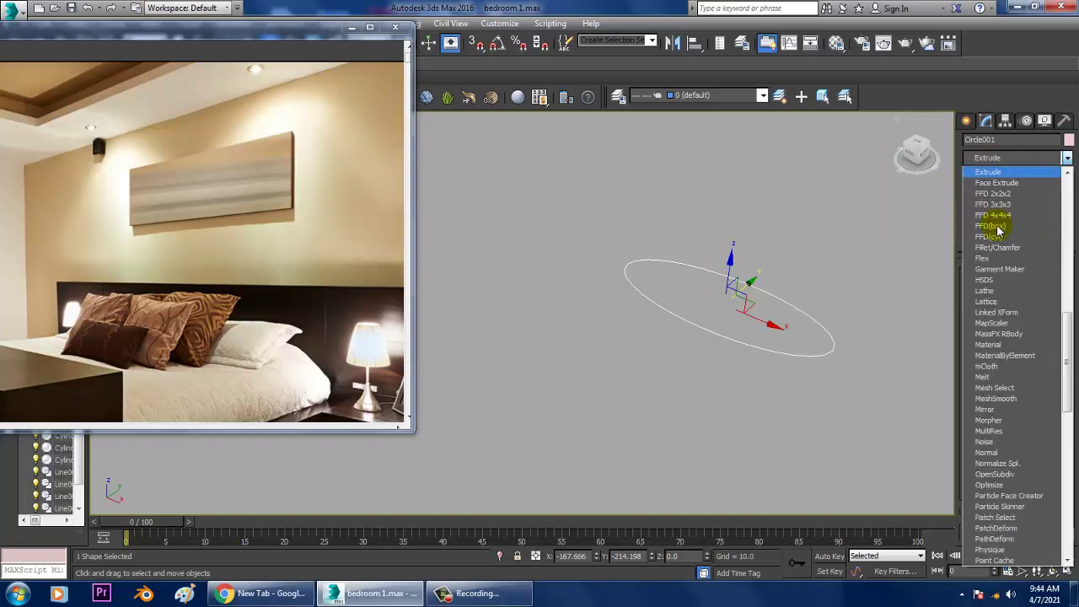
key("Return")
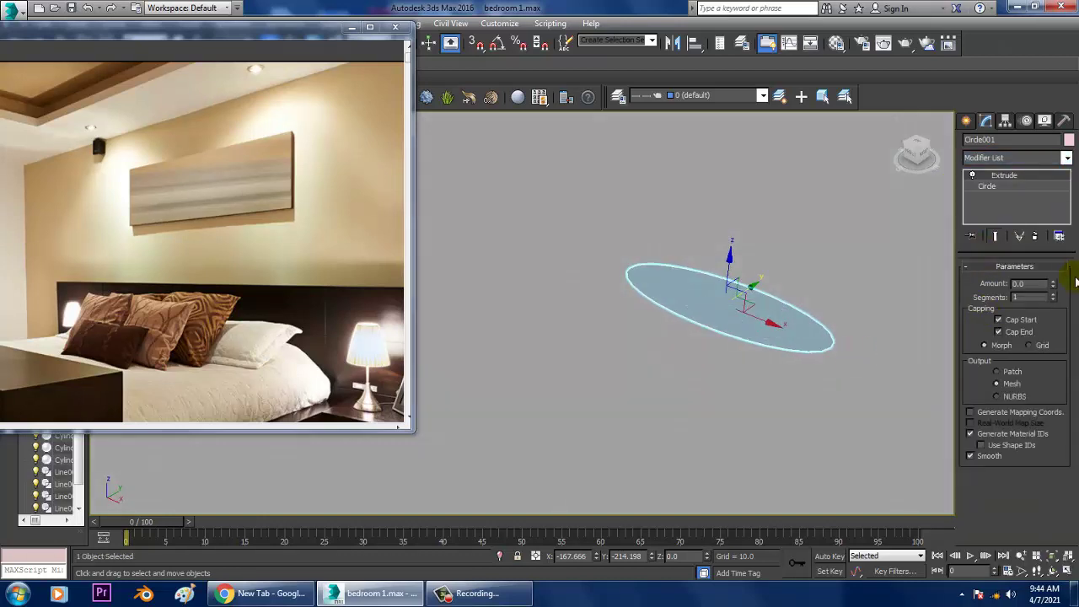
left_click(1052, 280)
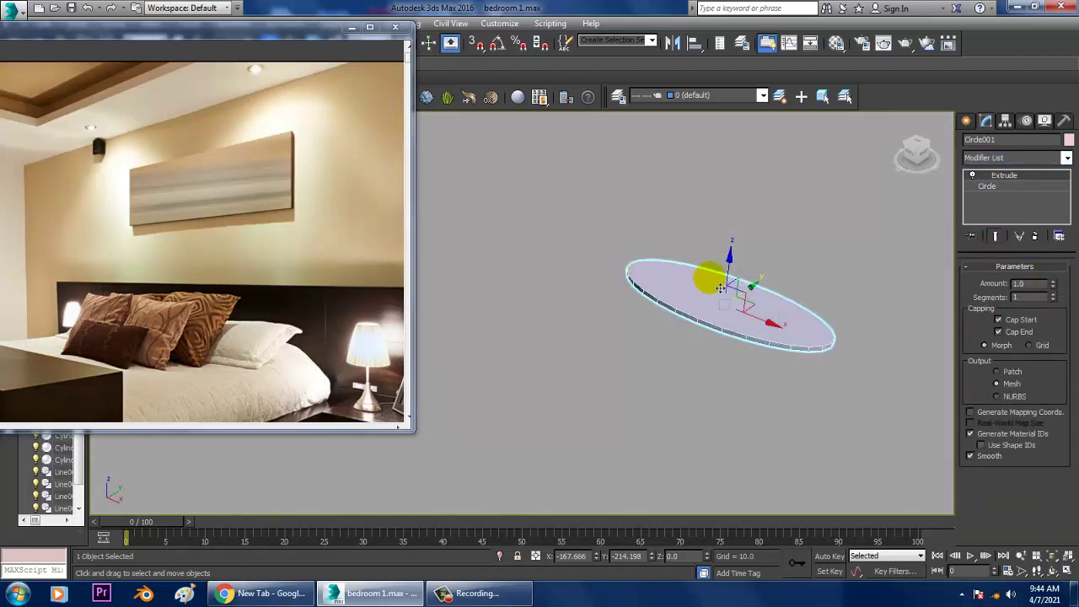
left_click_drag(737, 266, 731, 211)
key("z")
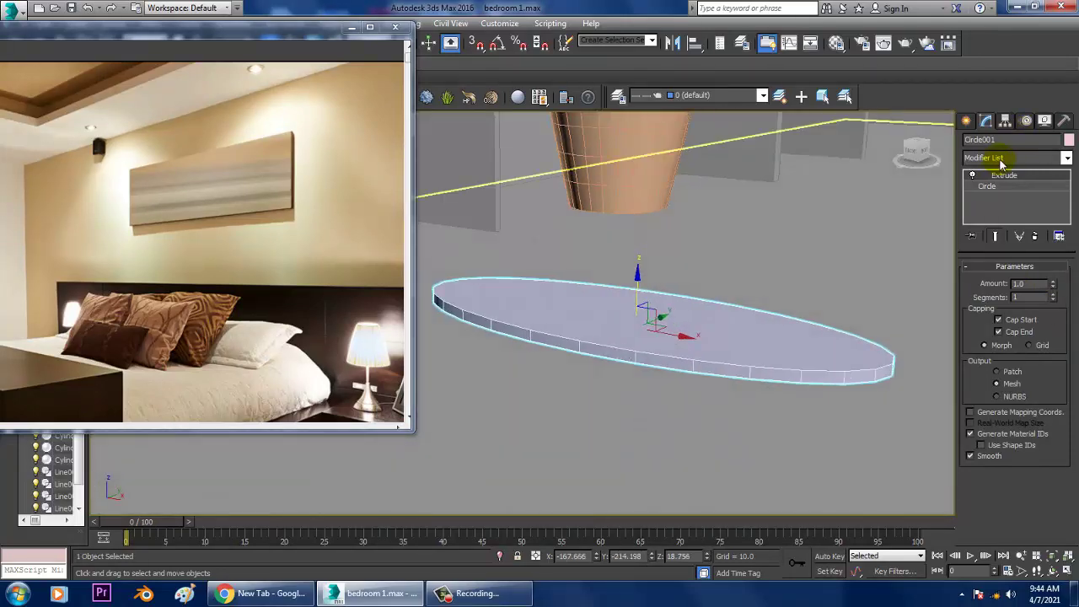
left_click(1001, 158)
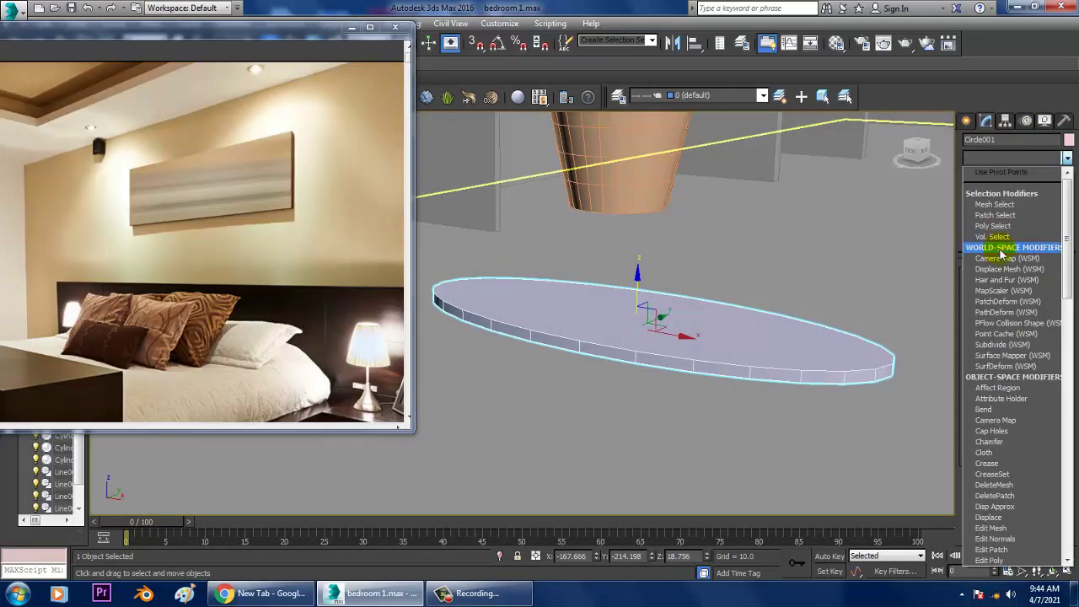
Bend the disc 65.5 degrees along the X axis
scroll(1001, 253, "down", 5)
left_click(998, 174)
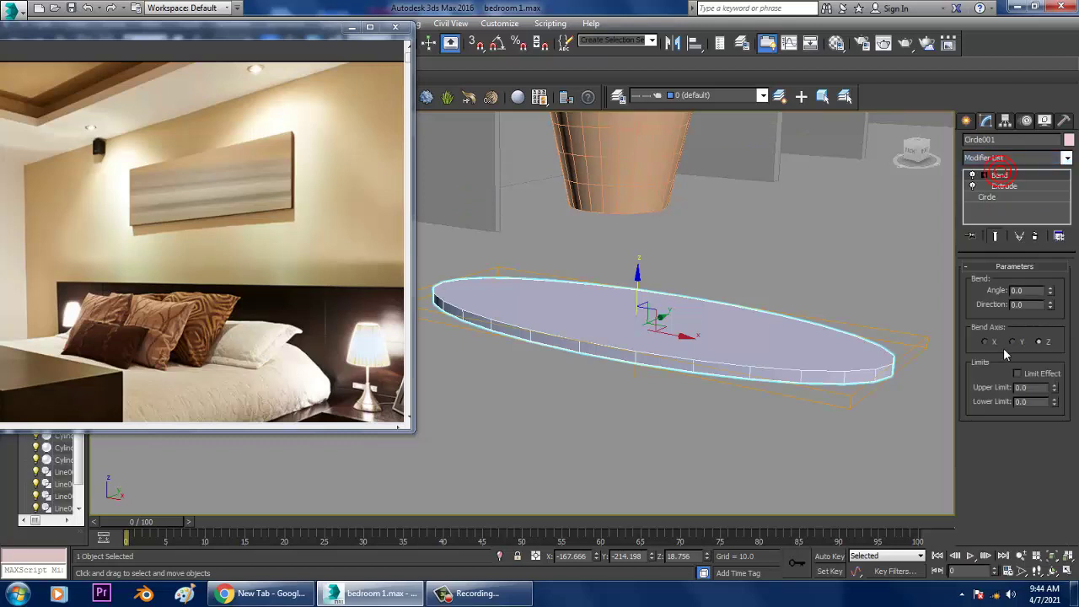
left_click_drag(1050, 292, 1061, 213)
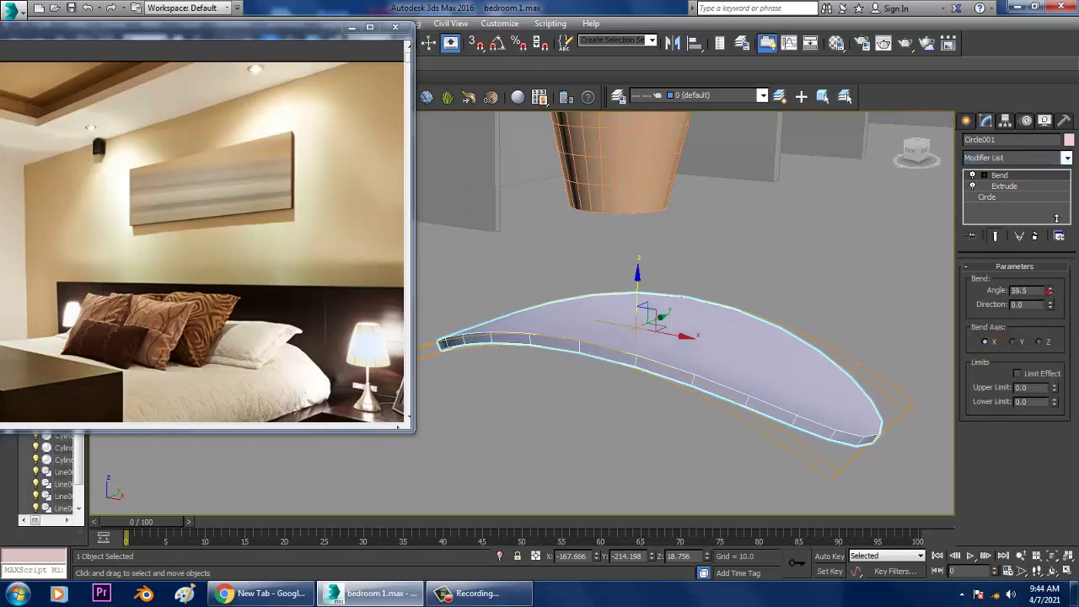
scroll(852, 295, "down", 5)
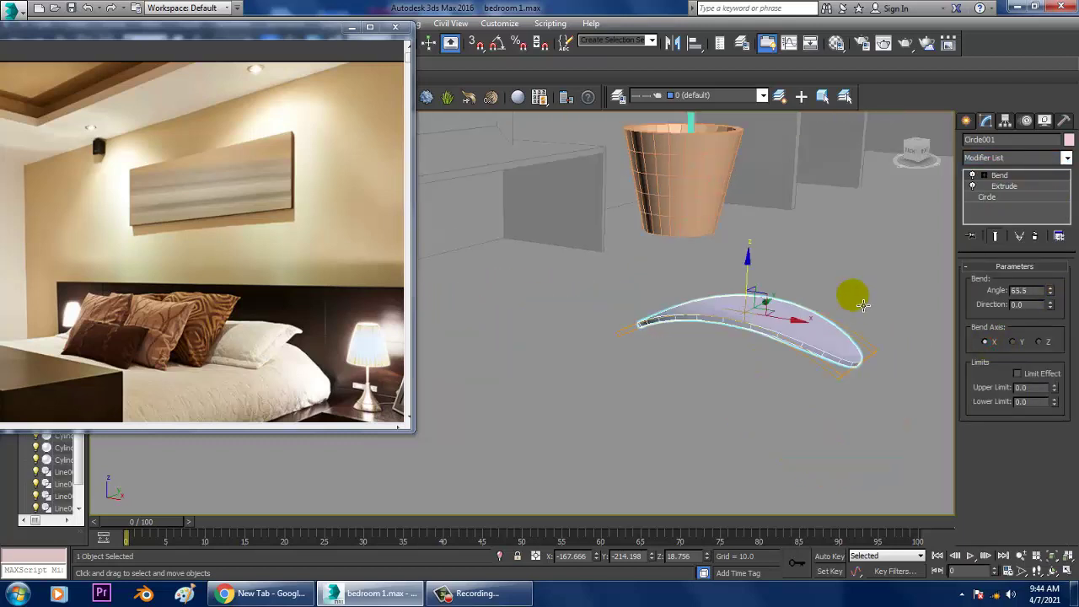
Move the bent disc onto the table top beside the pot and frame it in Top view
middle_click_drag(852, 296, 776, 360, "alt")
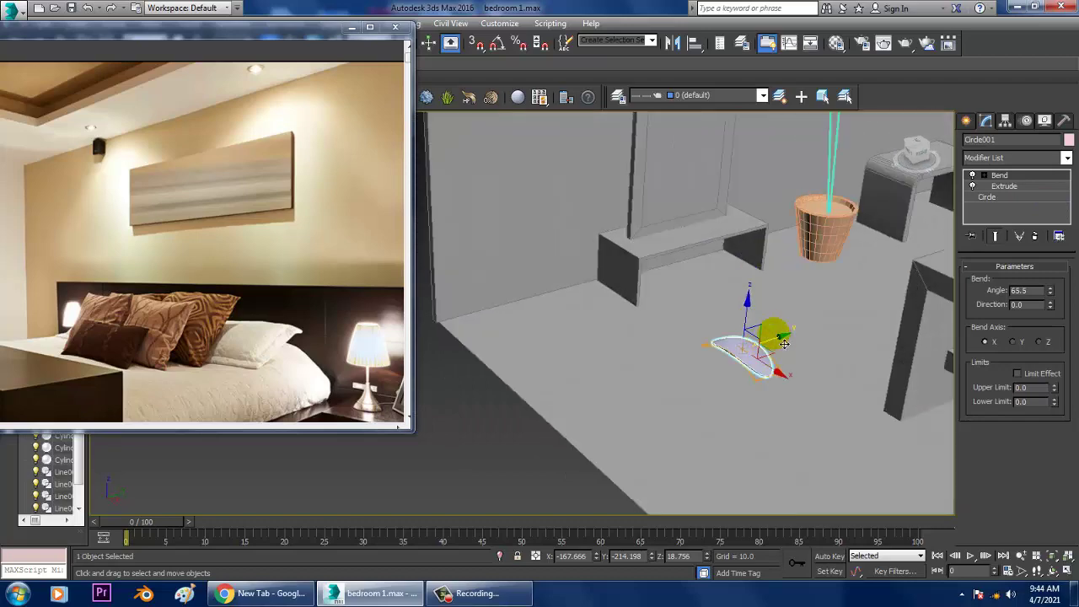
middle_click_drag(928, 273, 843, 472, "alt")
mouse_move(843, 473)
left_mouse_down()
mouse_move(823, 477)
mouse_move(708, 349)
left_mouse_up()
middle_click_drag(708, 350, 739, 226, "alt")
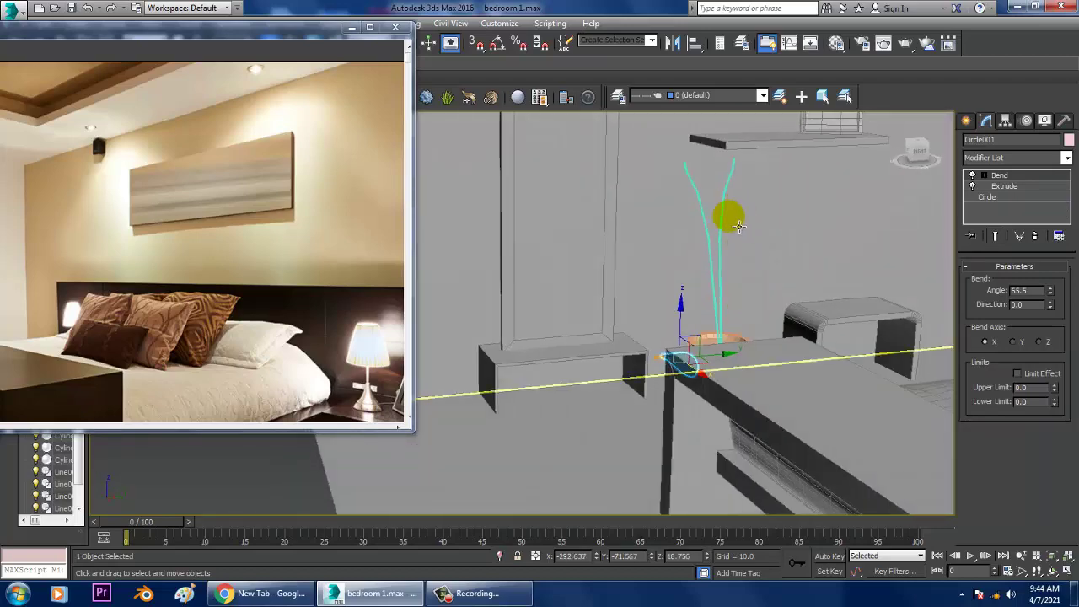
left_click(711, 384)
left_click_drag(722, 364, 765, 318)
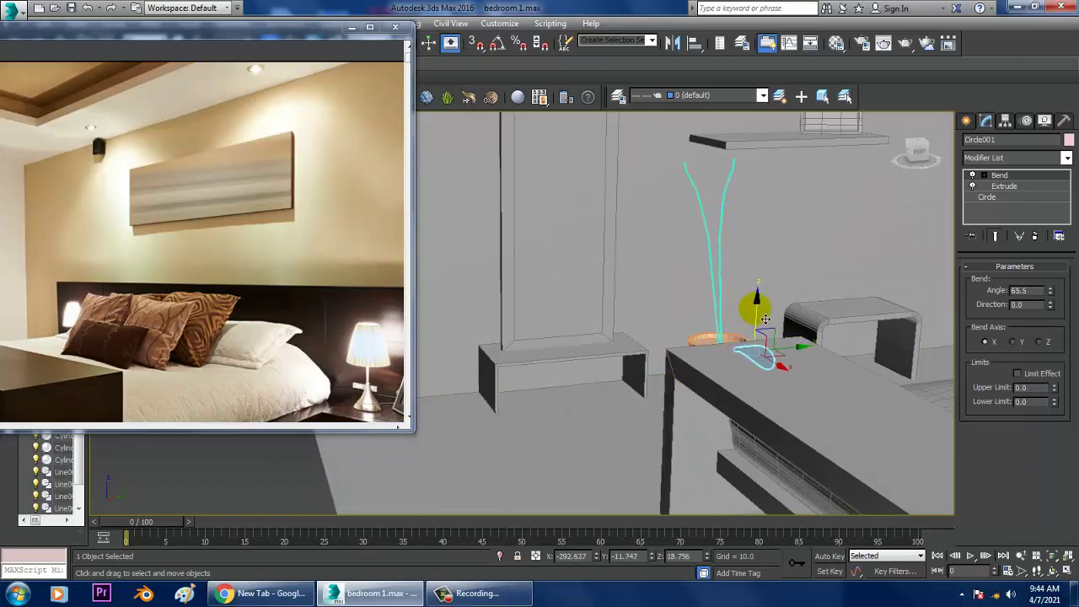
key("alt+w")
key("alt+w")
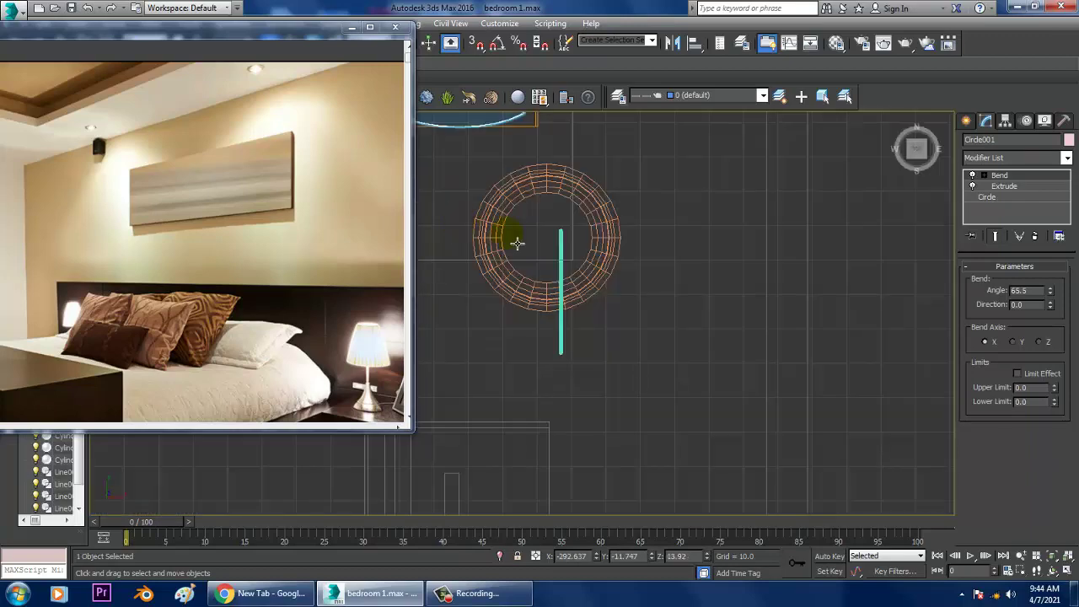
key("z")
scroll(632, 253, "down", 5)
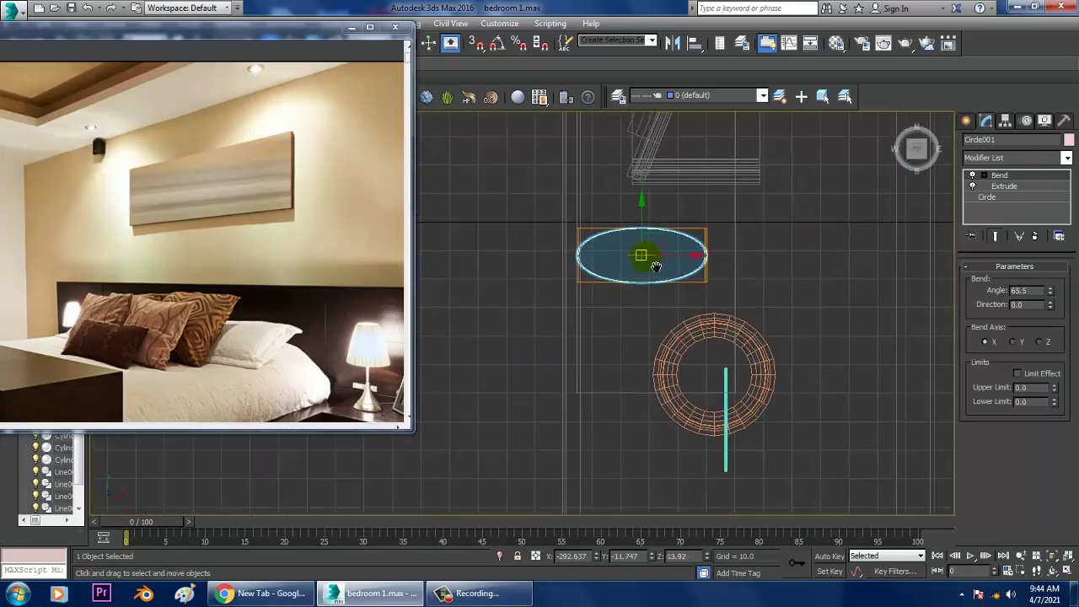
Offset the ellipse's pivot to the left of its centre
left_click(1005, 122)
left_click(1016, 207)
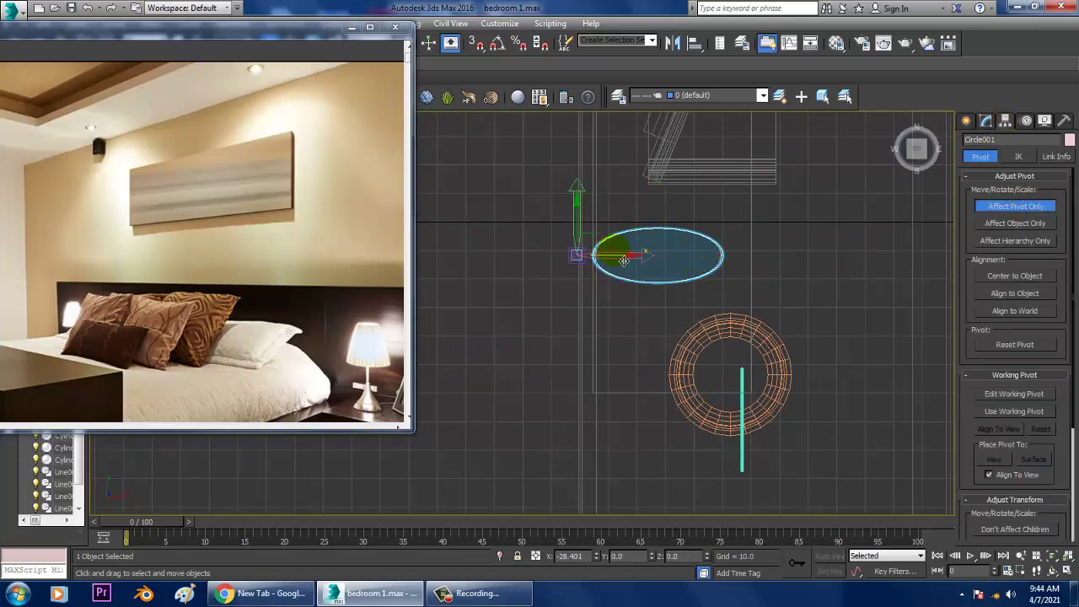
left_click(1010, 208)
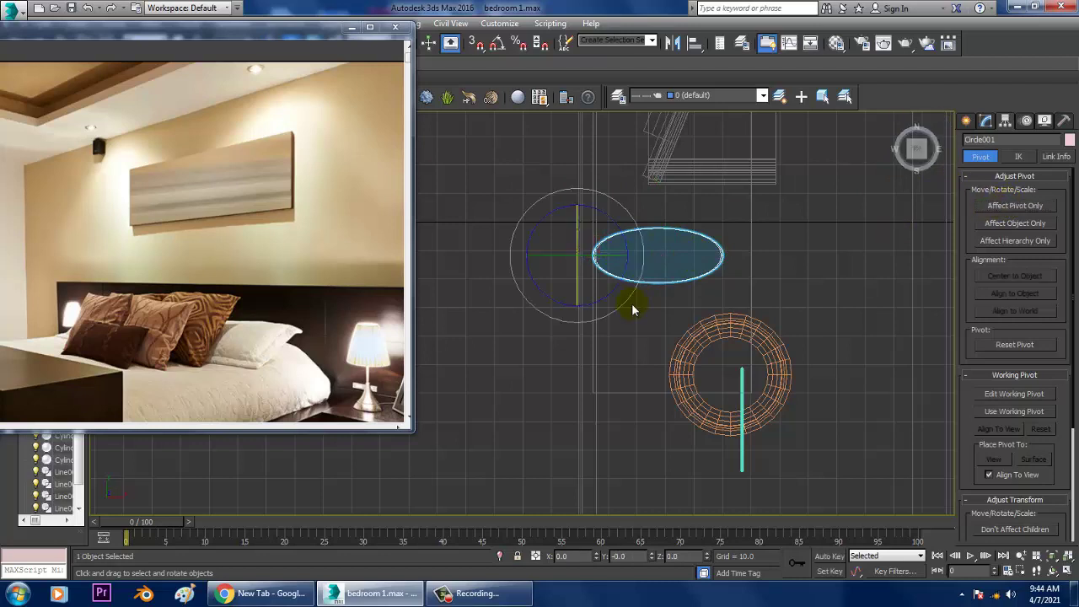
Rotate-copy the ellipse around the pivot into five more petals forming a ring
mouse_move(613, 330)
left_mouse_down()
mouse_move(663, 207)
mouse_move(614, 180)
left_mouse_up()
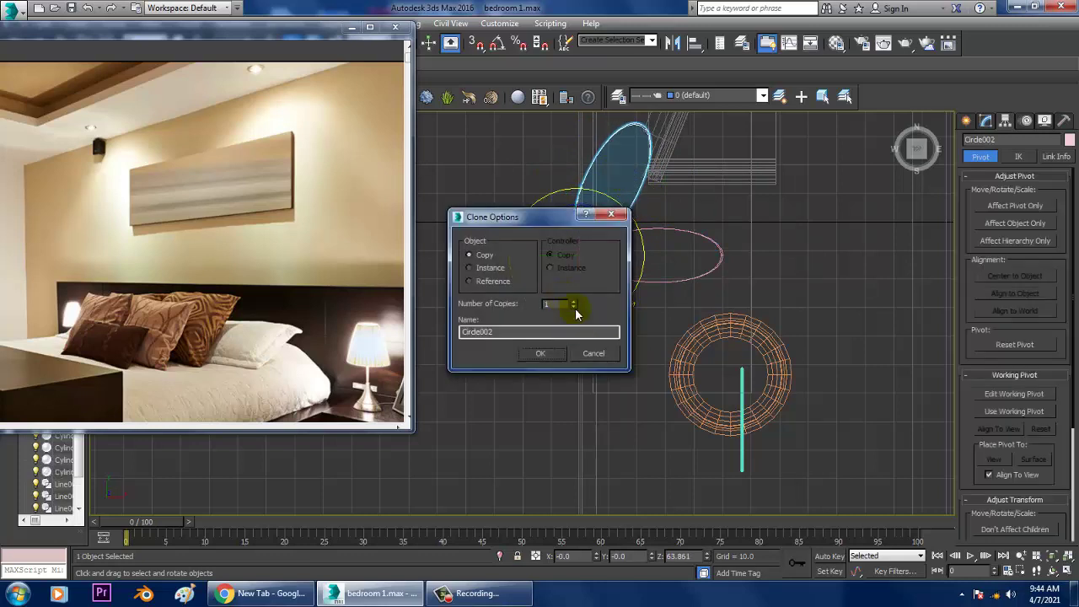
left_click(549, 357)
left_click_drag(614, 332, 649, 308, "shift")
left_click(540, 353)
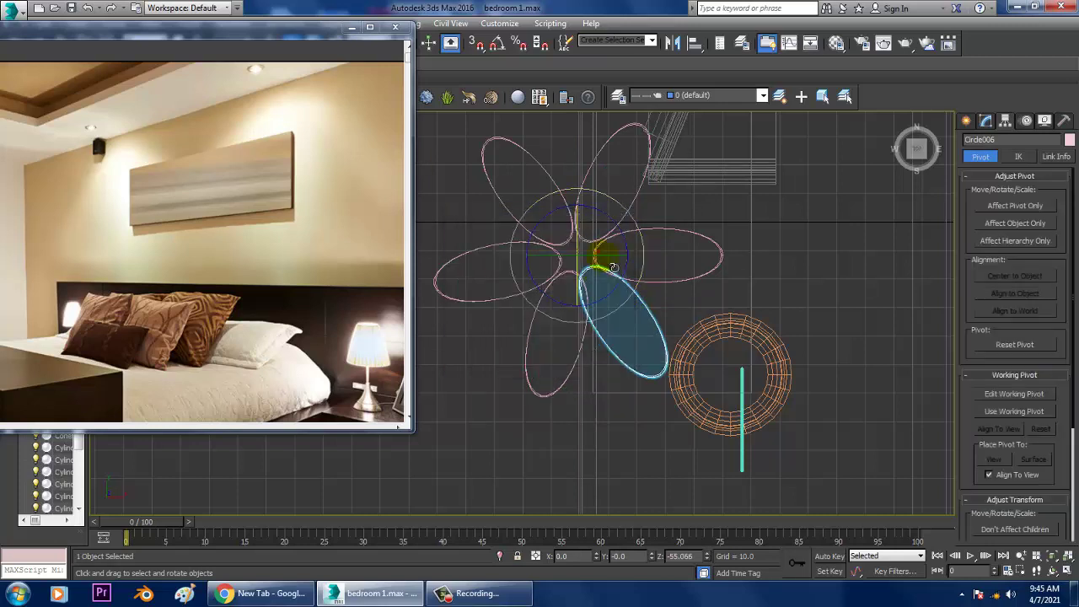
Select all six petals and scale the flower down around its centre
left_click(648, 212, "ctrl")
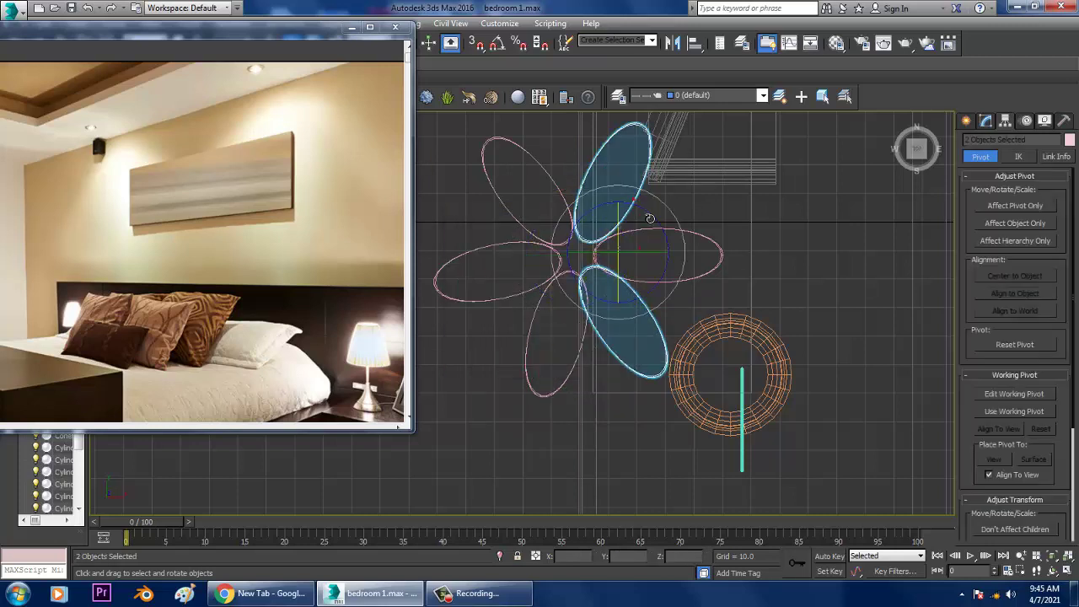
left_click(706, 281, "ctrl")
left_click(533, 329, "ctrl")
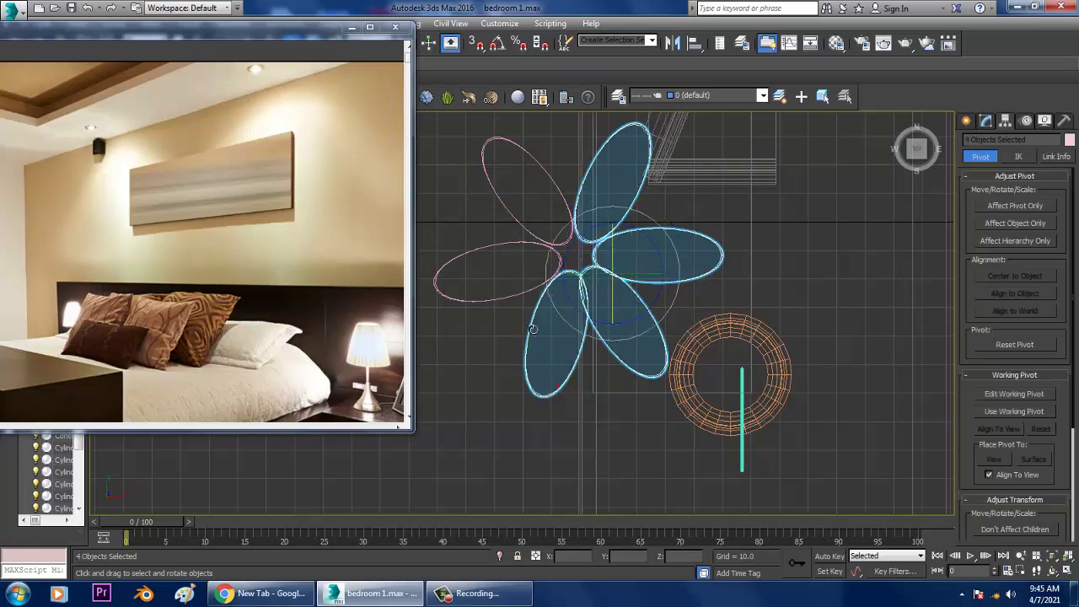
left_click(501, 297, "ctrl")
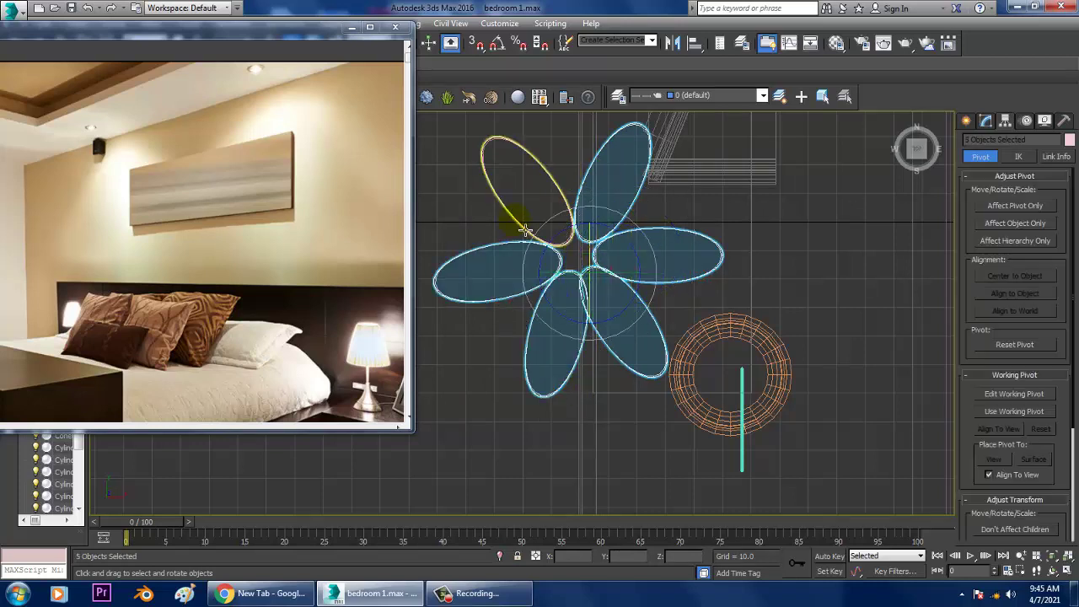
left_click(524, 229, "ctrl")
left_click_drag(597, 261, 698, 439)
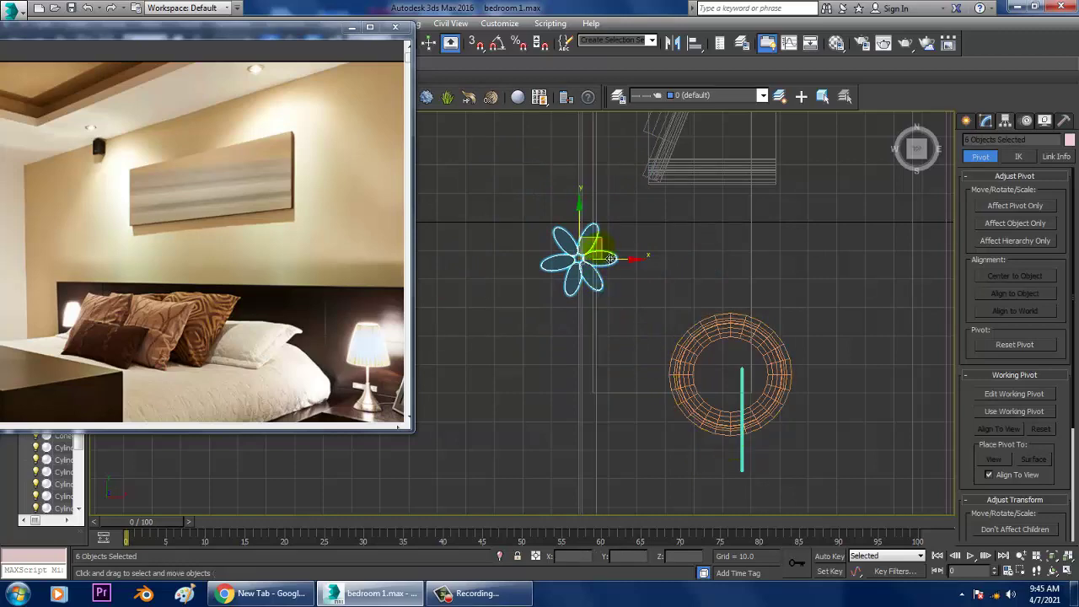
Centre the flower over the pot and raise it up the stem to shelf height
left_click_drag(580, 258, 730, 375)
key("alt+w")
key("z")
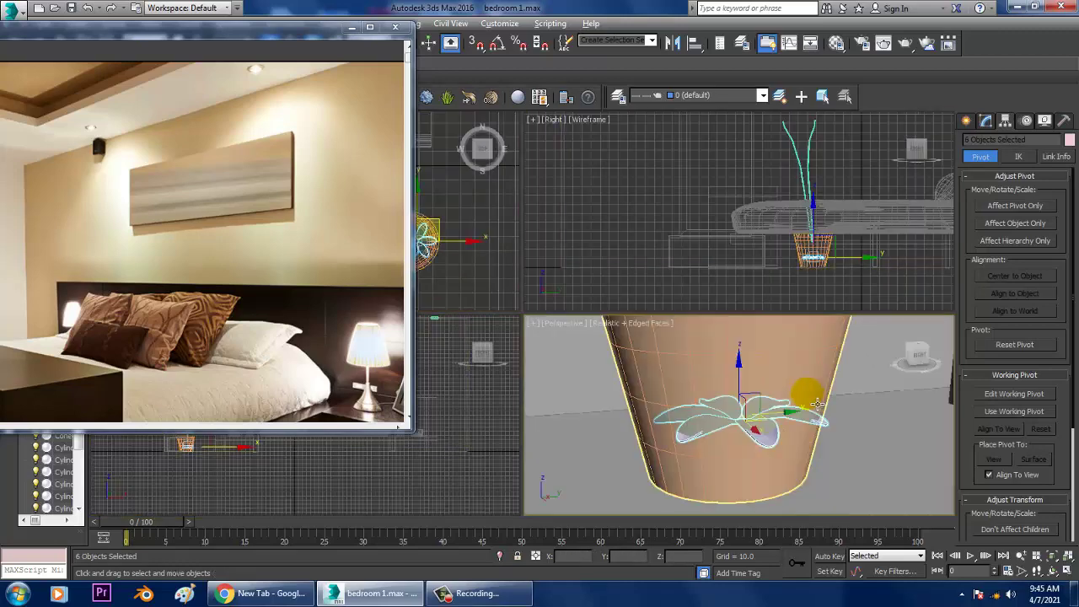
key("alt+w")
key("z")
middle_click_drag(656, 366, 616, 458)
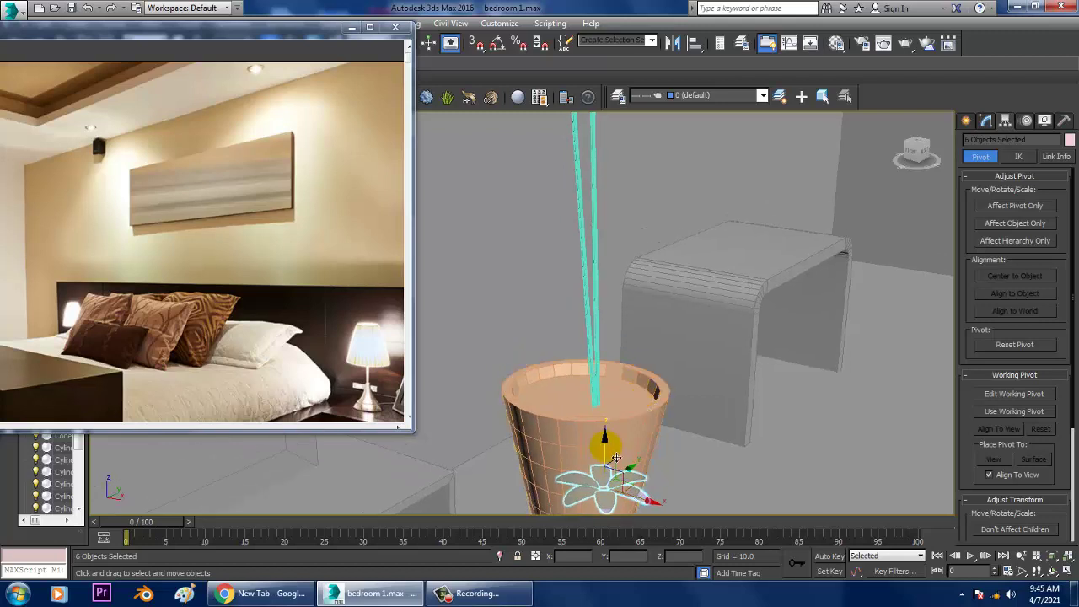
left_click_drag(616, 458, 602, 264)
middle_click_drag(602, 265, 637, 305)
scroll(638, 305, "down", 3)
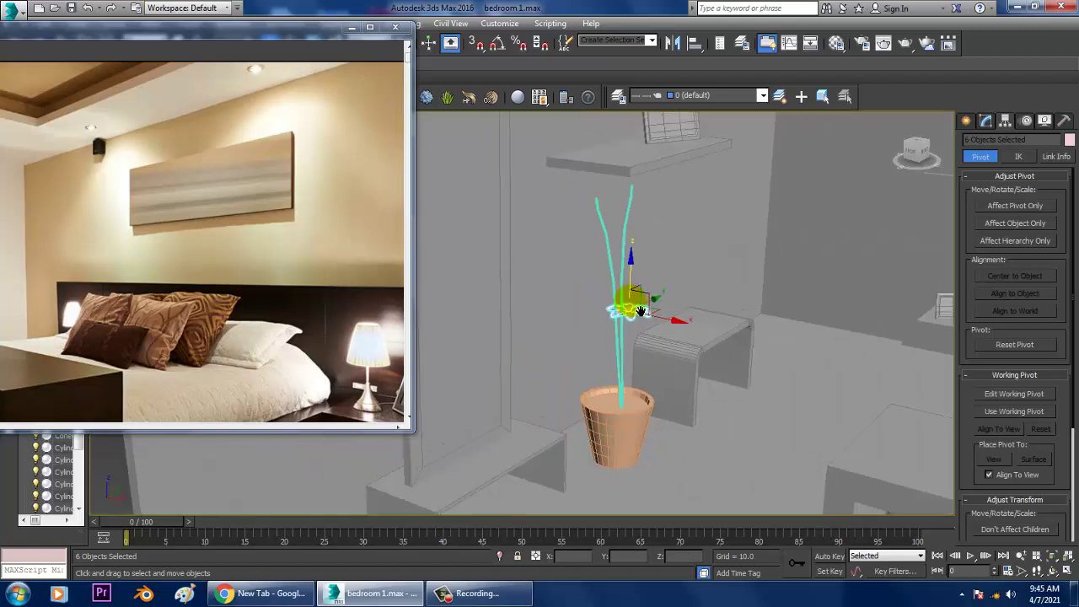
scroll(638, 304, "down", 1)
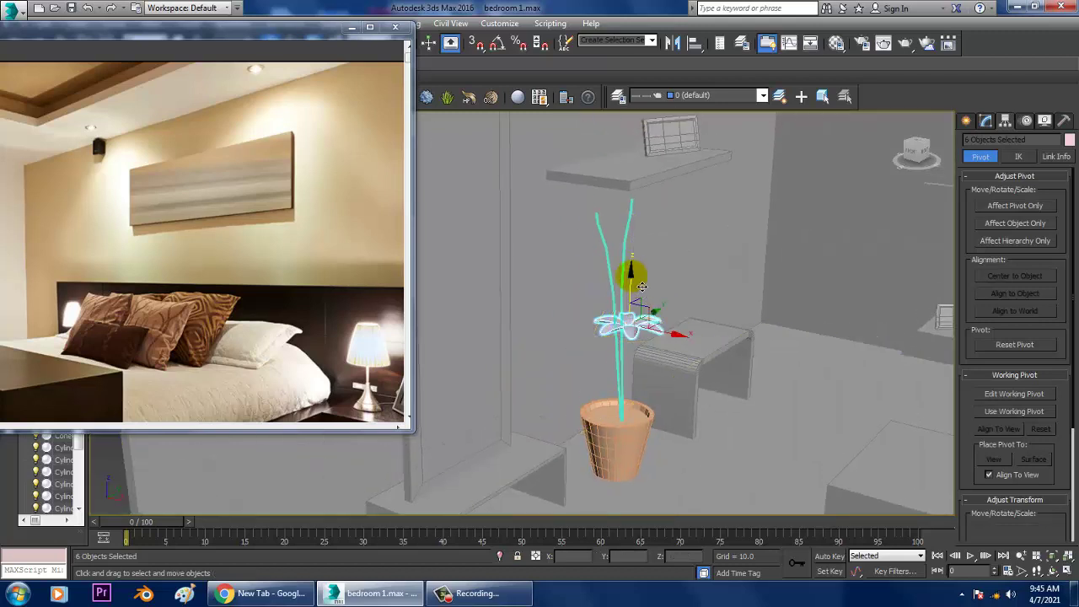
left_click_drag(645, 295, 647, 187)
Tilt and shrink the flower head so it sits smaller and flatter
key("e")
middle_click_drag(666, 202, 684, 217, "alt")
scroll(683, 218, "up", 3)
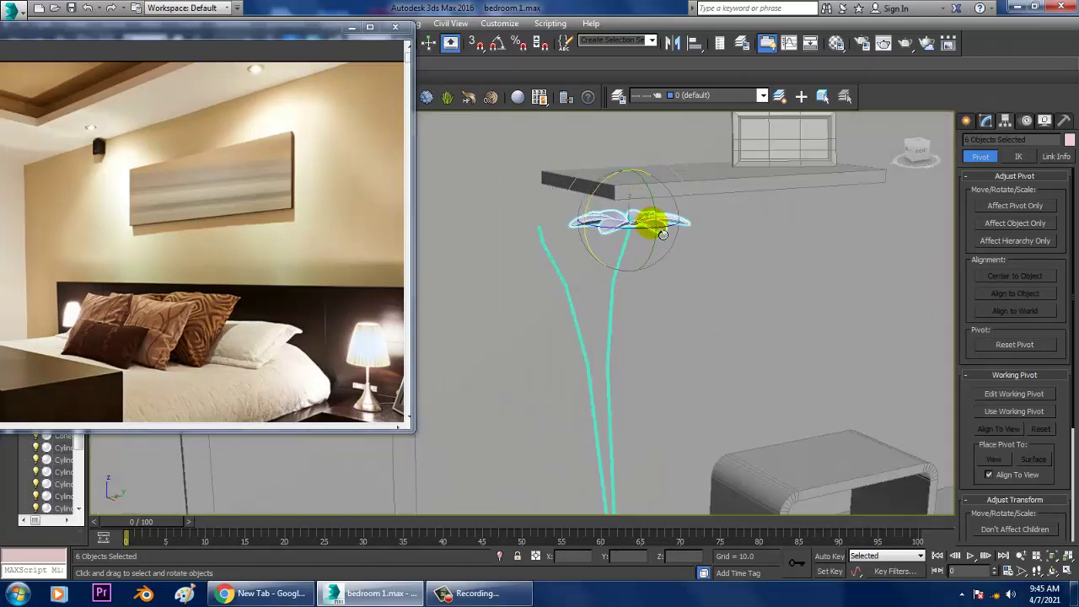
scroll(666, 242, "up", 2)
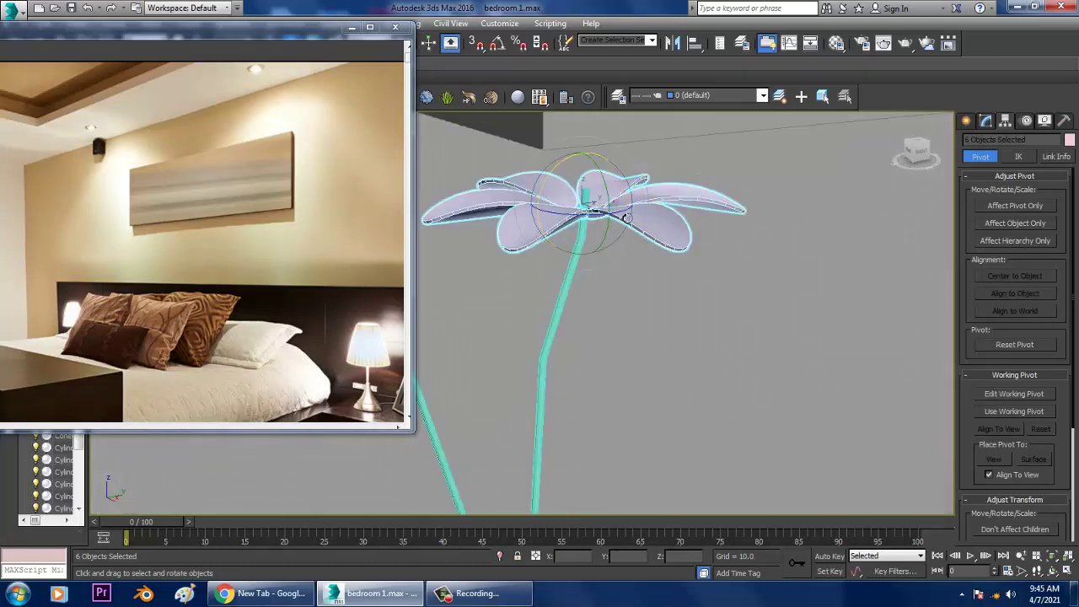
mouse_move(626, 217)
middle_mouse_down("alt")
mouse_move(635, 242)
mouse_move(608, 183)
middle_mouse_up("alt")
key("w")
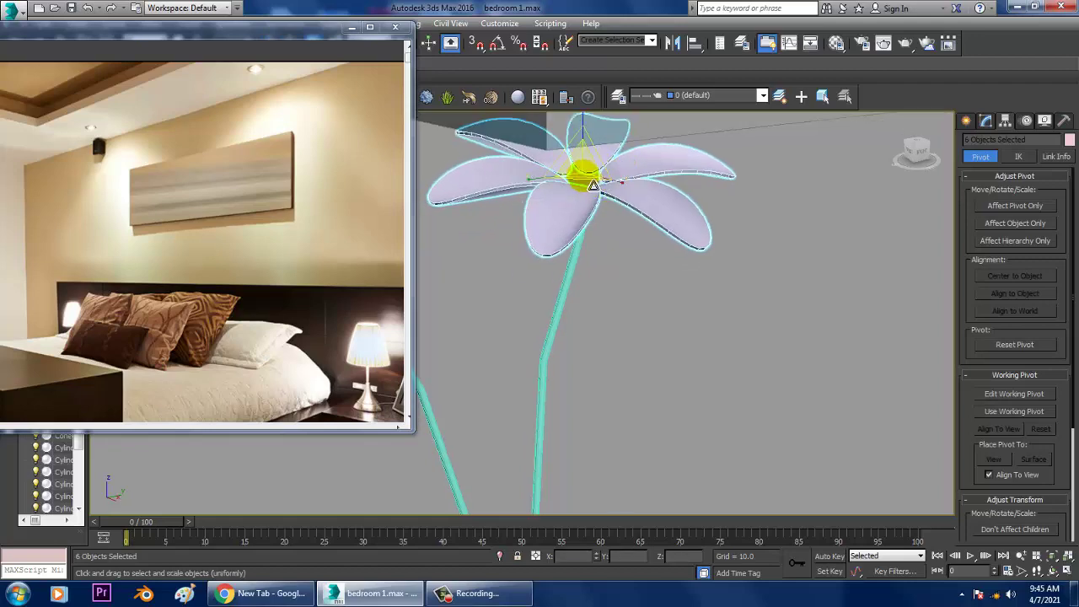
left_click_drag(593, 186, 604, 192)
mouse_move(617, 197)
middle_mouse_down("alt")
mouse_move(633, 180)
mouse_move(609, 165)
middle_mouse_up("alt")
scroll(614, 181, "down", 5)
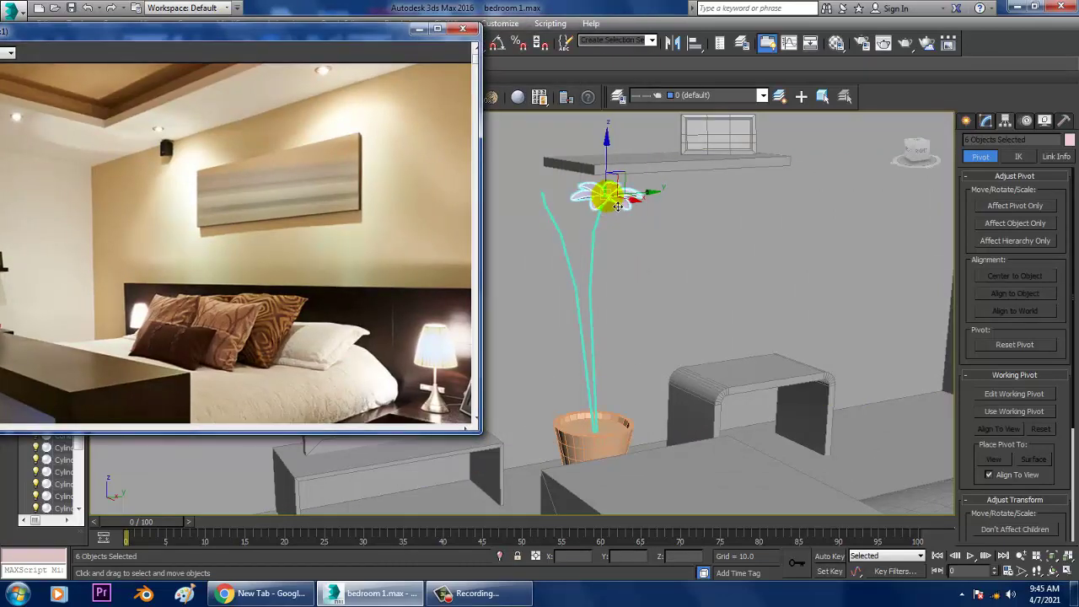
Check the flower from top and tilted views, then nudge it slightly upward
key("t")
key("z")
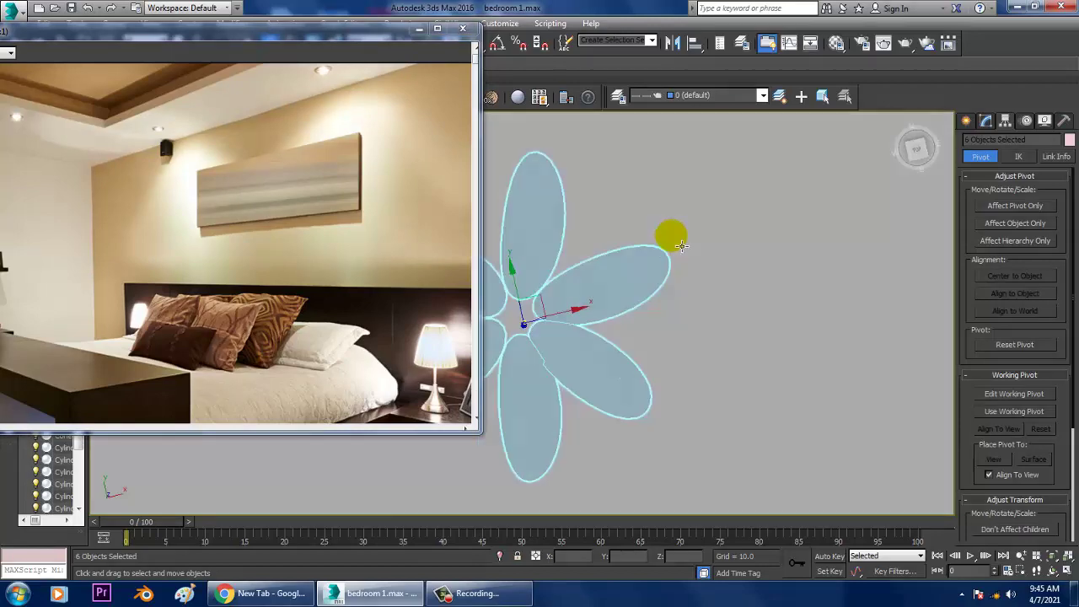
scroll(669, 233, "down", 3)
mouse_move(670, 234)
middle_mouse_down("alt")
mouse_move(765, 191)
mouse_move(680, 205)
mouse_move(674, 265)
middle_mouse_up("alt")
scroll(682, 219, "up", 3)
scroll(646, 241, "down", 3)
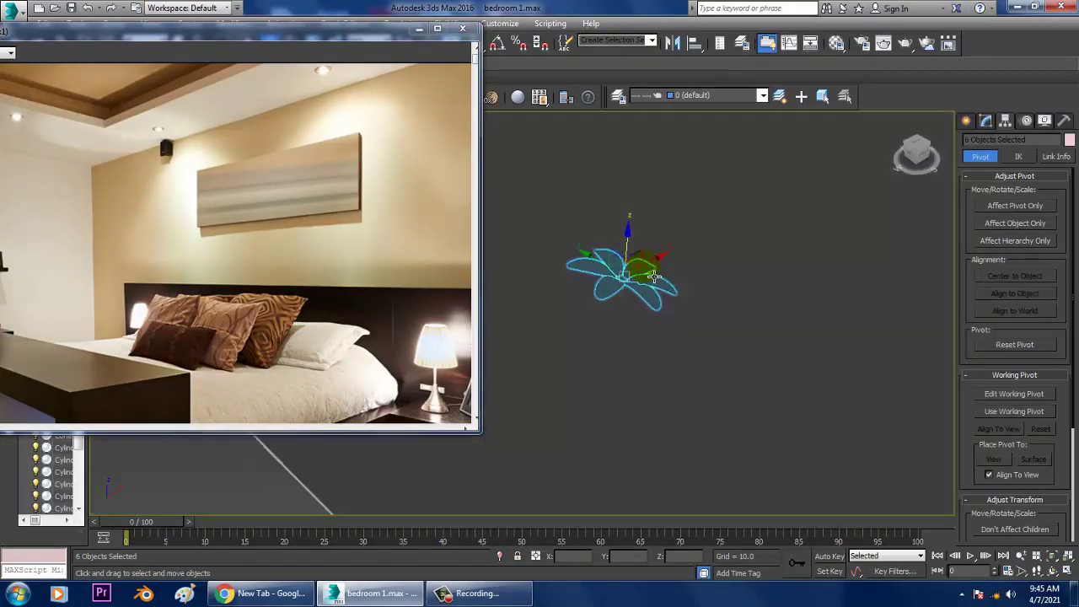
mouse_move(661, 316)
middle_mouse_down("alt")
mouse_move(638, 253)
mouse_move(585, 260)
mouse_move(681, 319)
mouse_move(689, 305)
middle_mouse_up("alt")
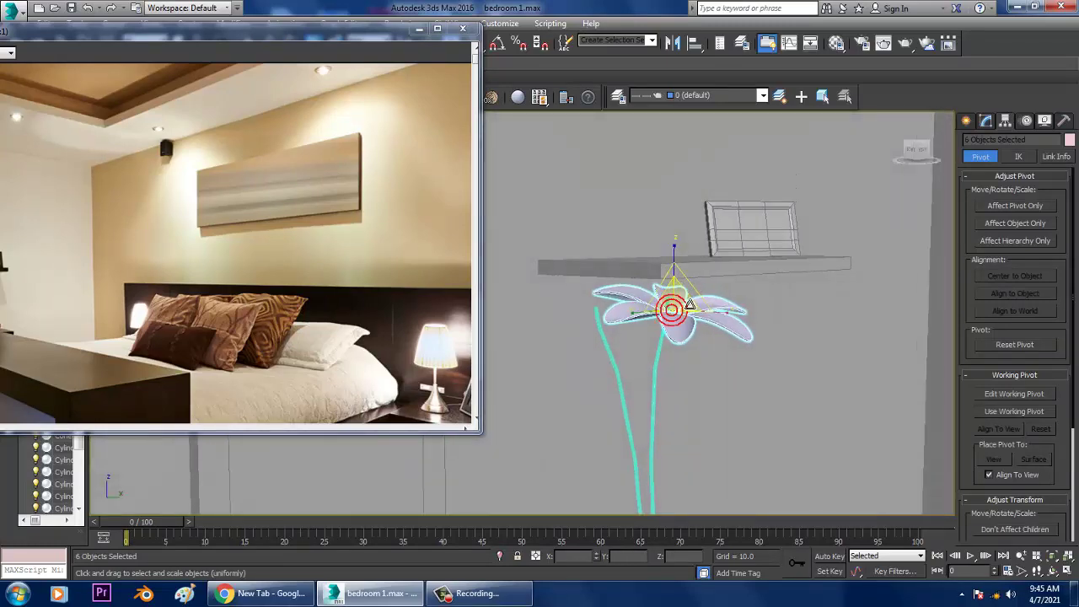
key("w")
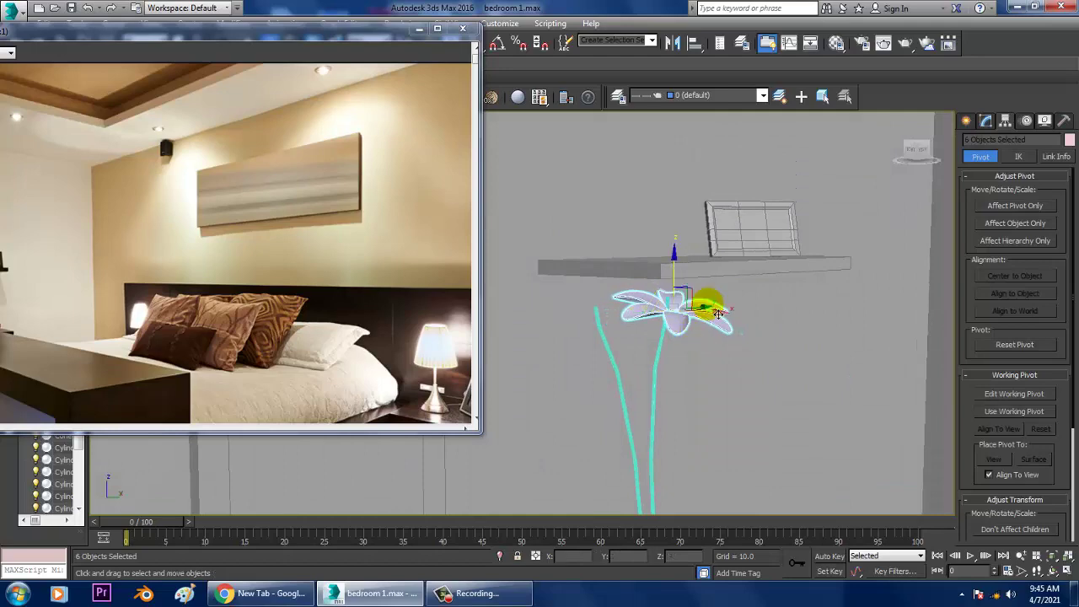
left_click_drag(681, 289, 684, 277)
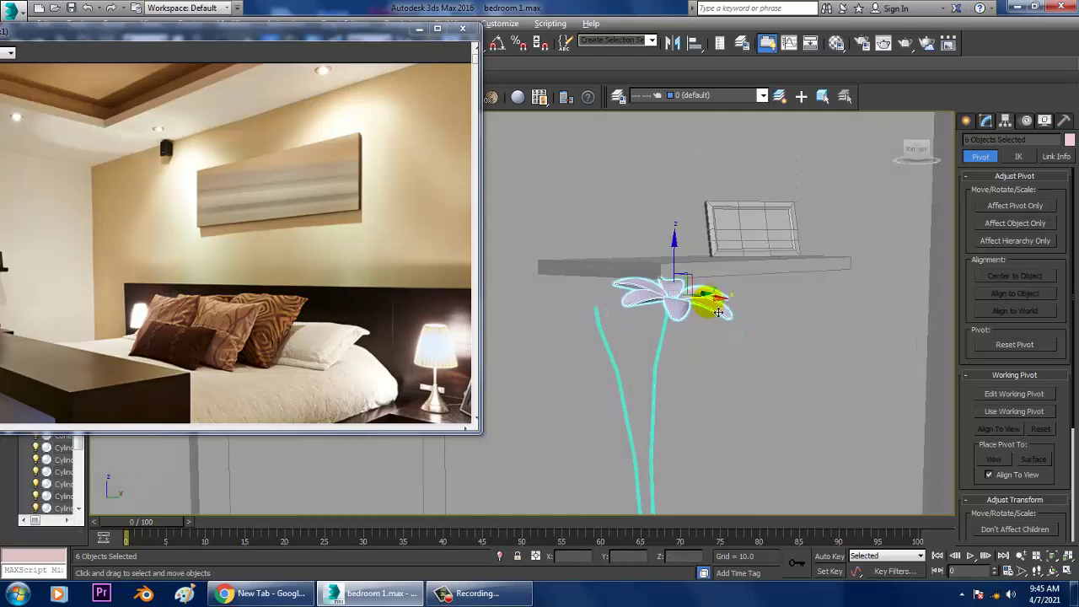
middle_click_drag(718, 311, 714, 315, "alt")
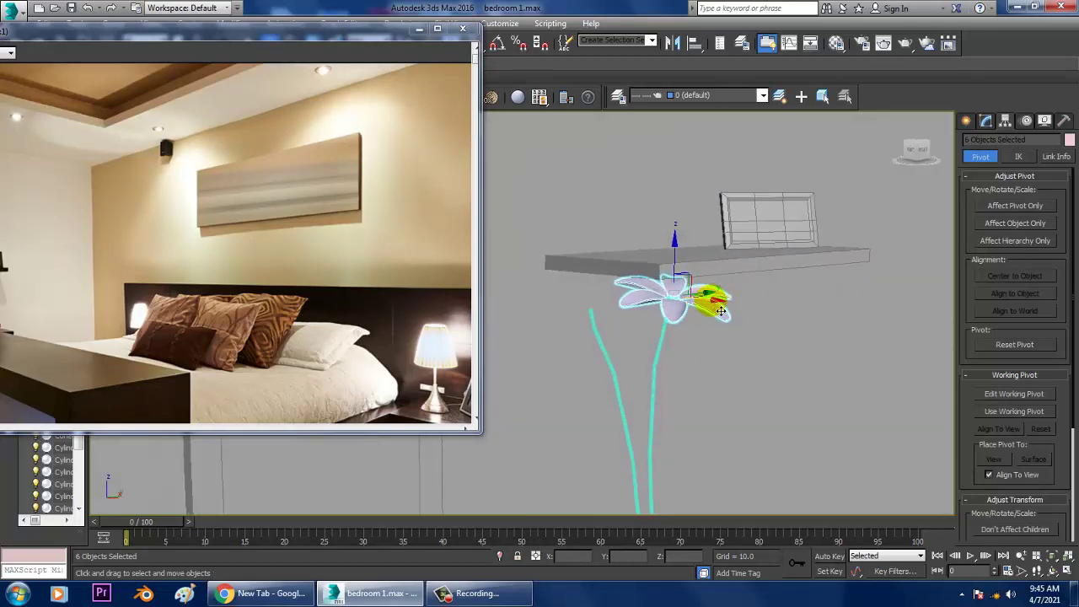
Clone the flower onto the left stem and turn the copy about 19.5° on Z
left_click_drag(721, 311, 630, 309, "shift")
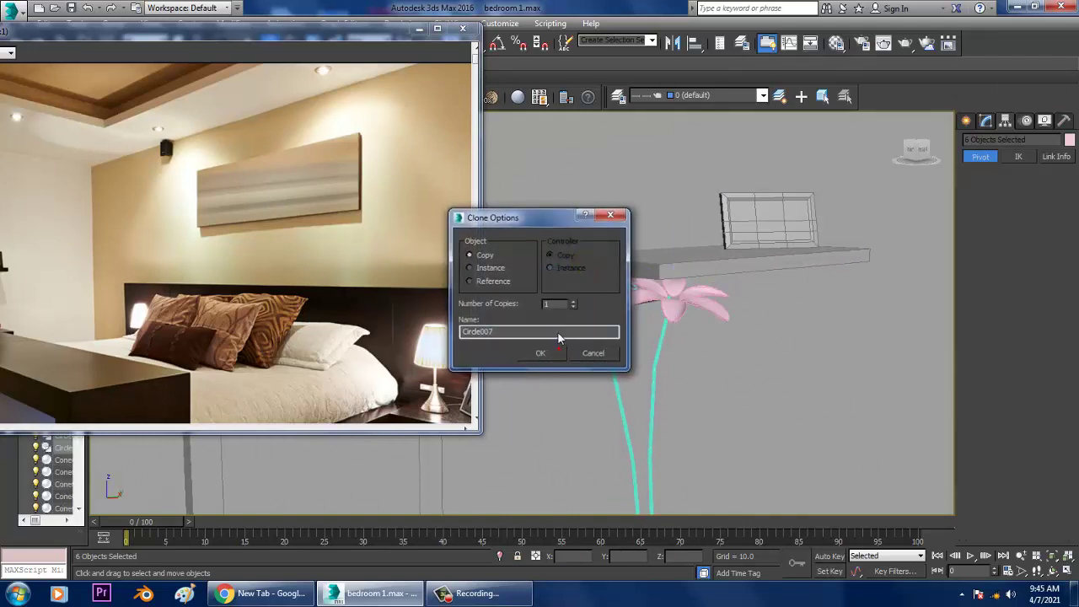
key("Return")
key("e")
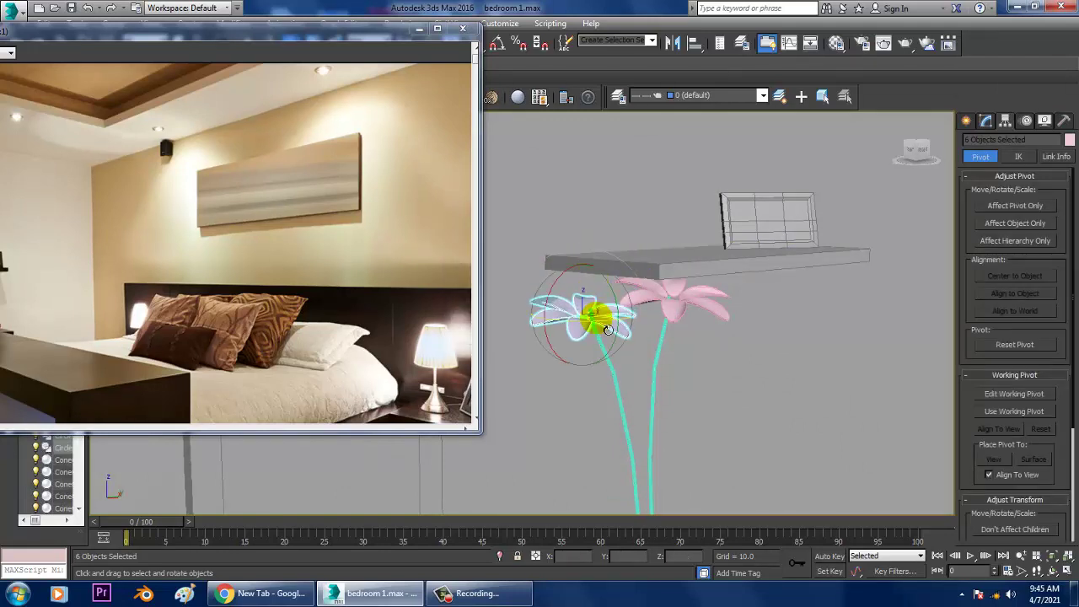
mouse_move(594, 335)
left_mouse_down()
mouse_move(631, 315)
mouse_move(629, 295)
left_mouse_up()
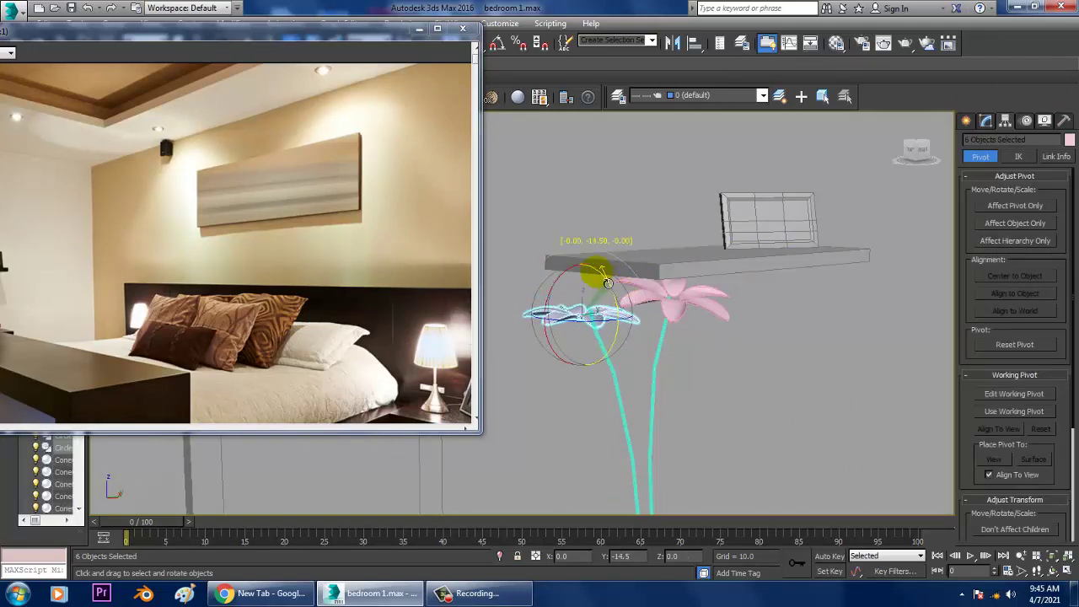
middle_click_drag(628, 295, 675, 320, "alt")
Select the petals of the right-hand flower from a side view
scroll(742, 329, "up", 3)
scroll(811, 335, "up", 2)
middle_click_drag(811, 335, 801, 331, "alt")
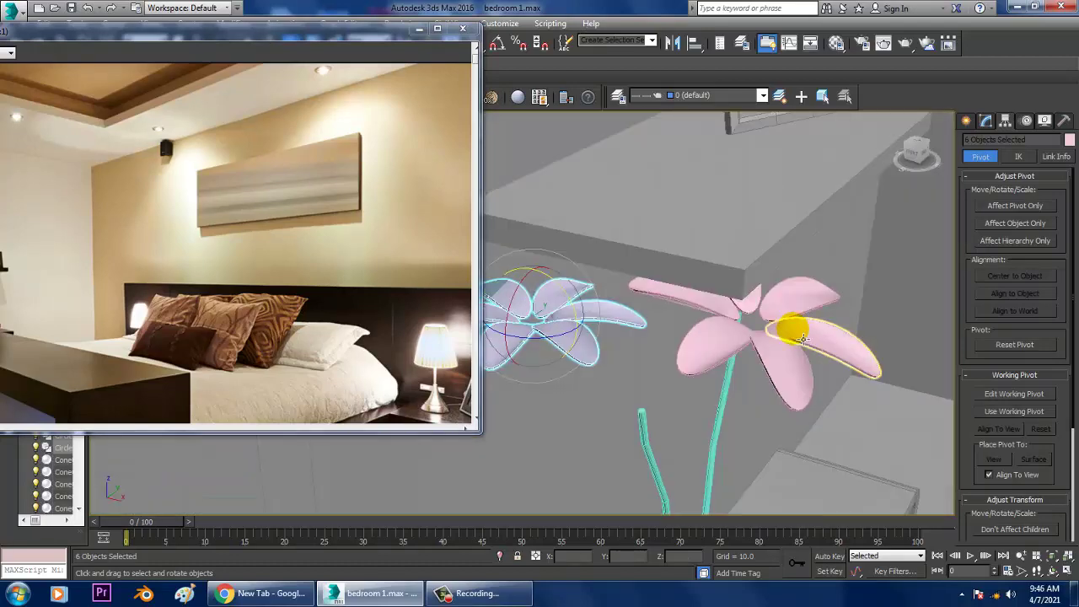
left_click(805, 327)
left_click(756, 361, "ctrl")
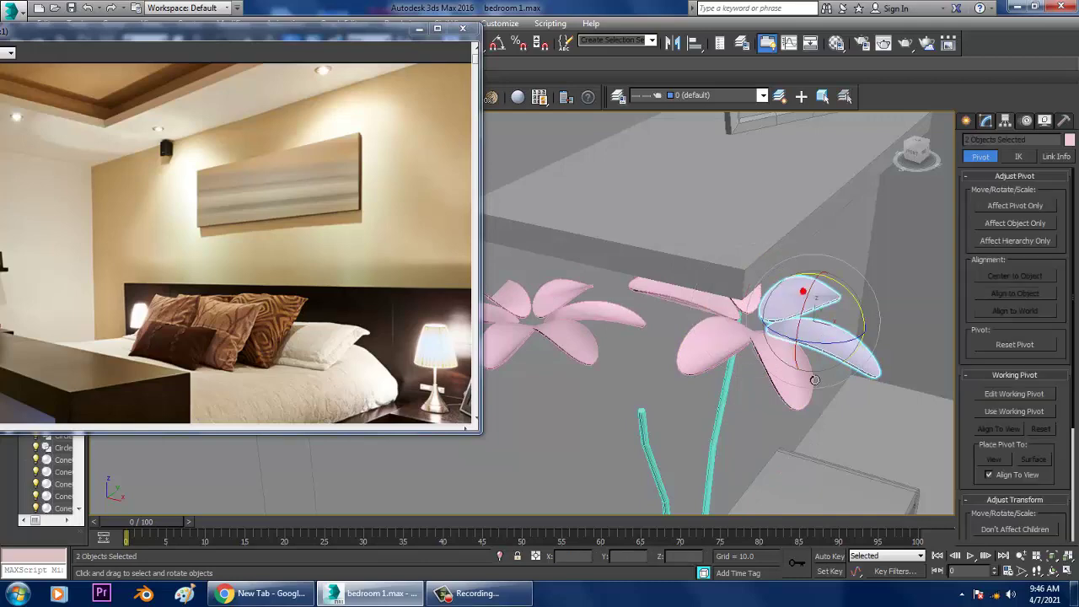
left_click(687, 297, "ctrl")
left_click(717, 263, "ctrl")
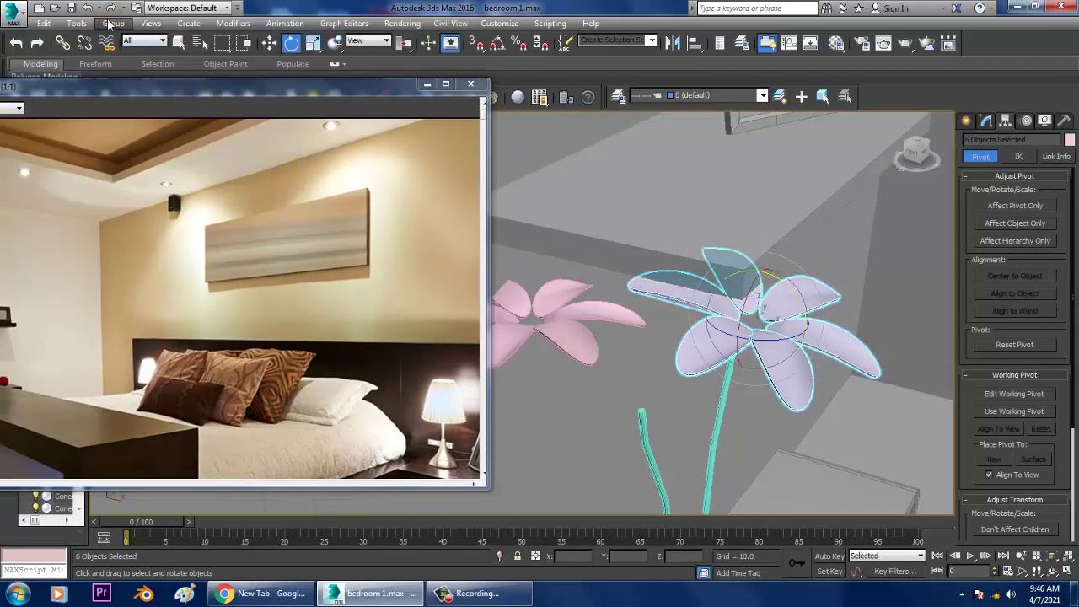
Group the selected flower head parts into a single group
left_click(113, 23)
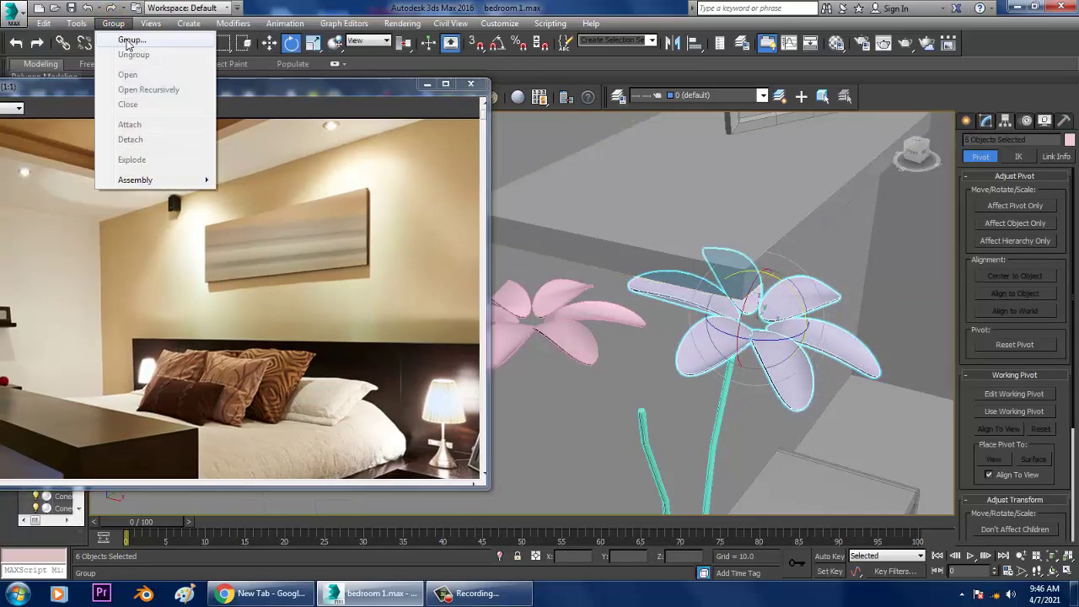
left_click(123, 38)
left_click(558, 326)
key("w")
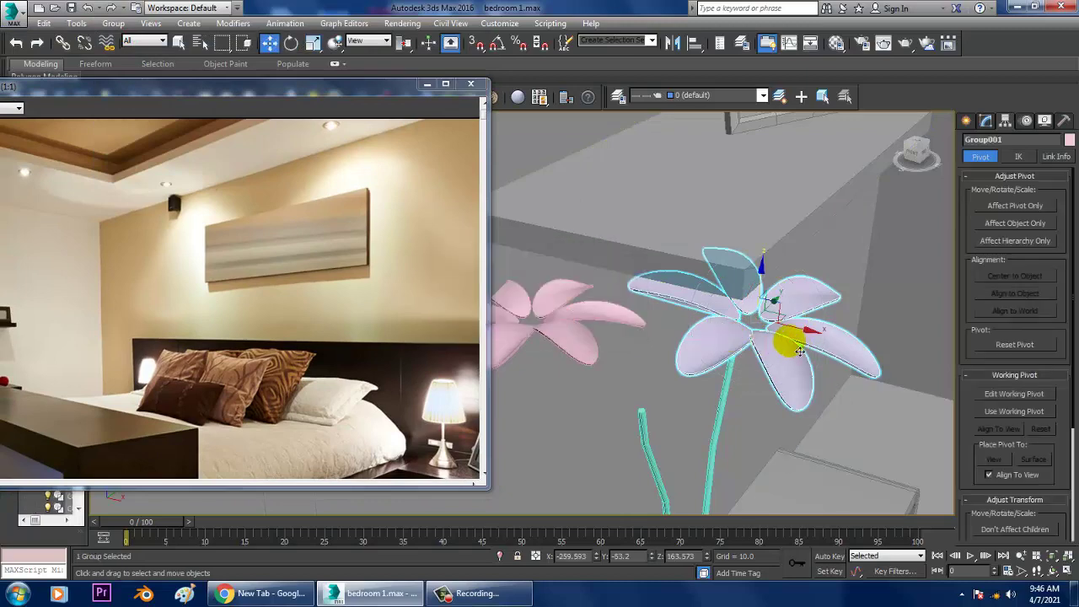
Make a copy of the flower group and align it to the second stem (Line004)
mouse_move(802, 338)
middle_mouse_down("alt")
mouse_move(794, 326)
mouse_move(791, 350)
mouse_move(766, 362)
mouse_move(801, 360)
middle_mouse_up("alt")
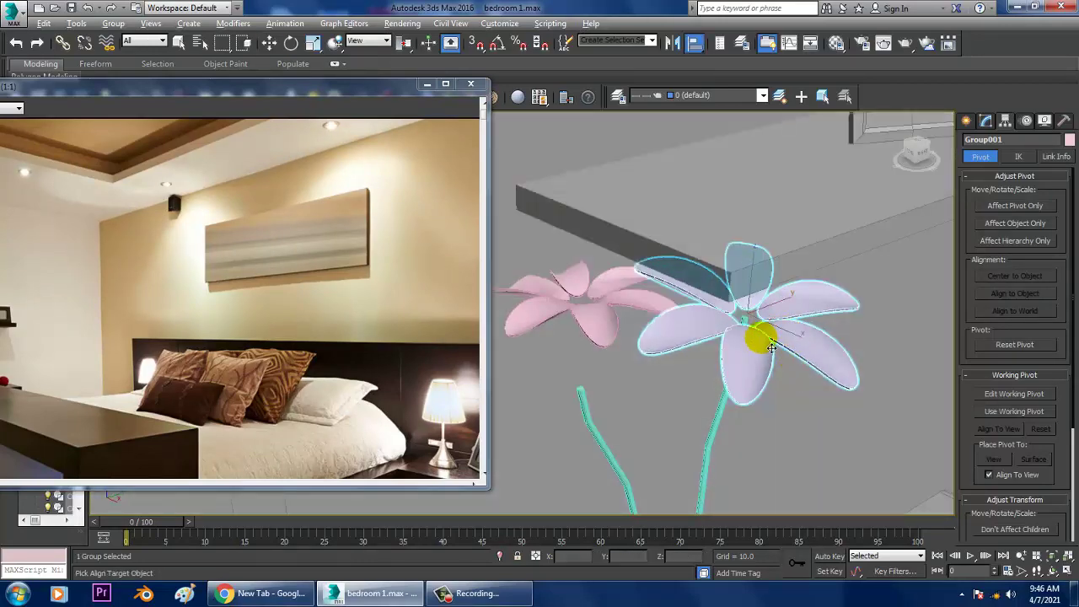
left_click_drag(793, 308, 663, 350, "shift")
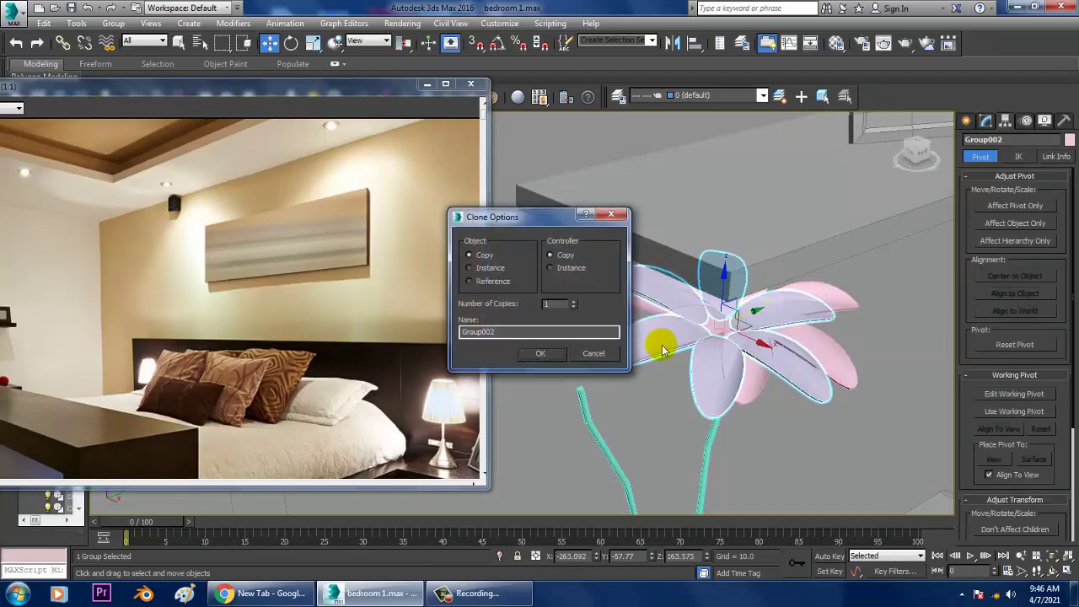
left_click(544, 355)
key("alt+a")
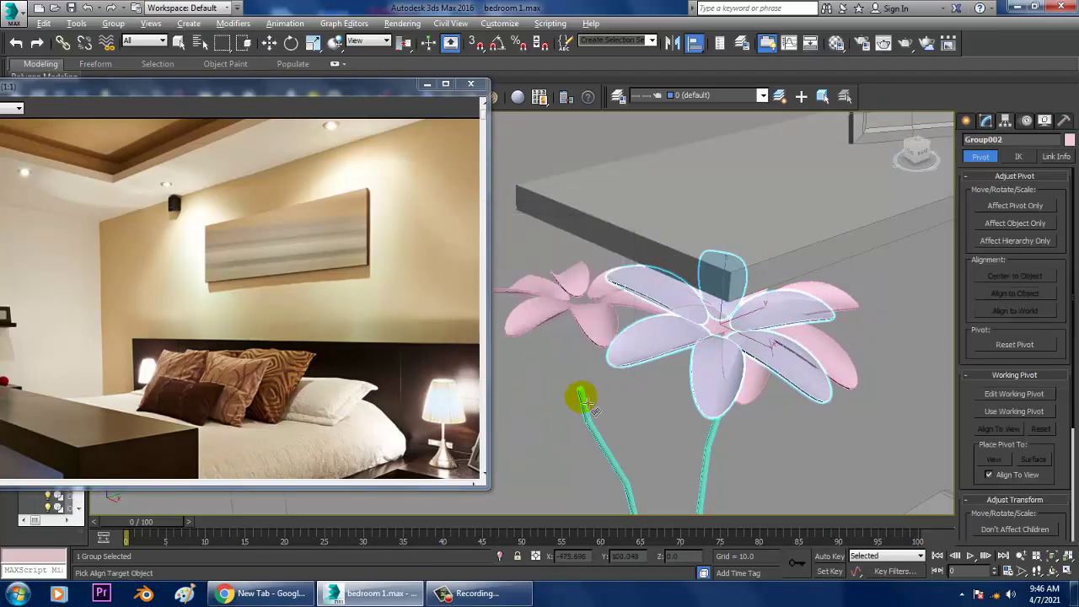
left_click(590, 402)
left_click(542, 406)
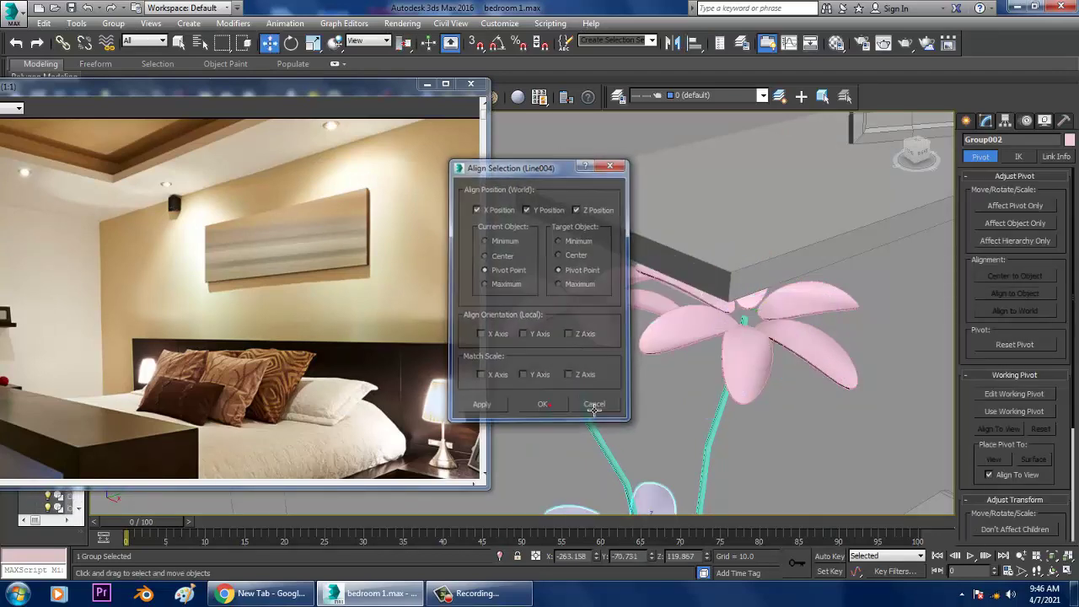
Raise the copied flower up the stem and slide it sideways onto its top
scroll(549, 416, "down", 3)
middle_click_drag(549, 415, 594, 425, "alt")
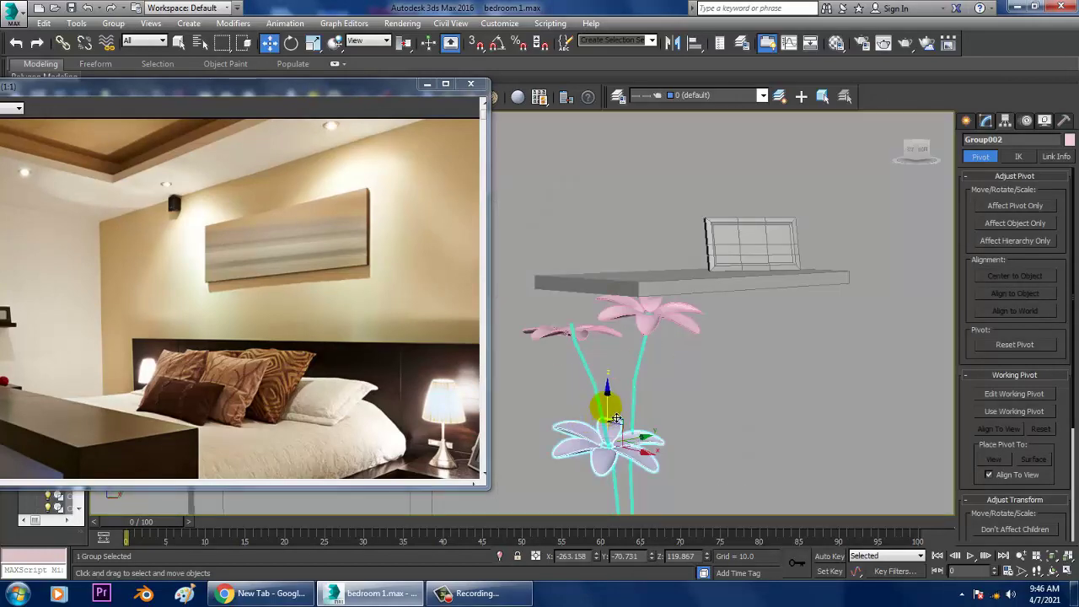
left_click_drag(616, 419, 617, 354)
scroll(616, 354, "up", 5)
middle_click_drag(616, 354, 645, 346, "alt")
scroll(694, 335, "down", 4)
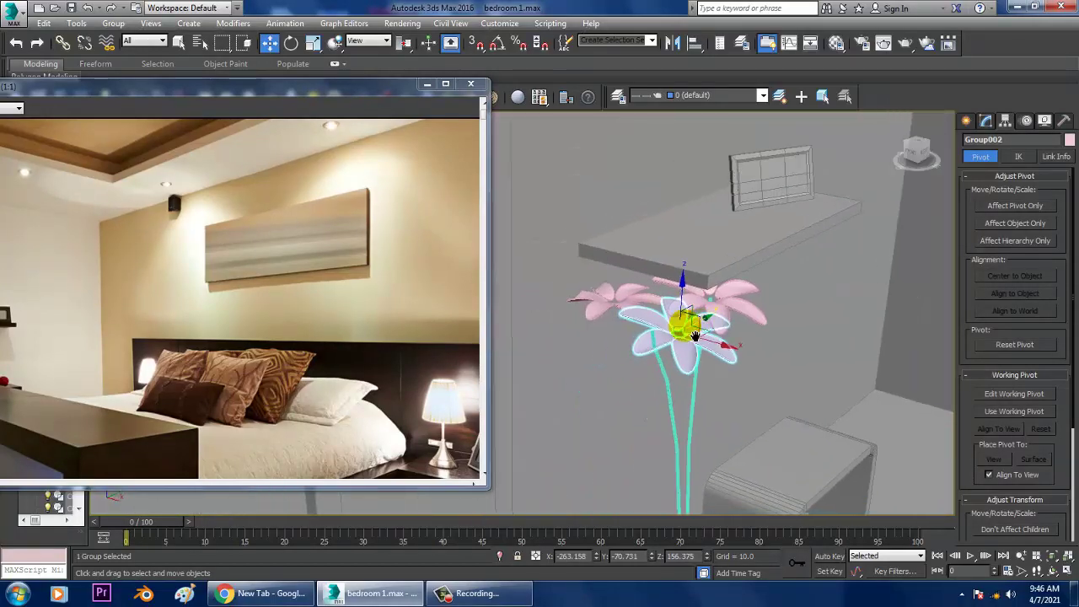
scroll(694, 335, "up", 5)
scroll(833, 312, "down", 3)
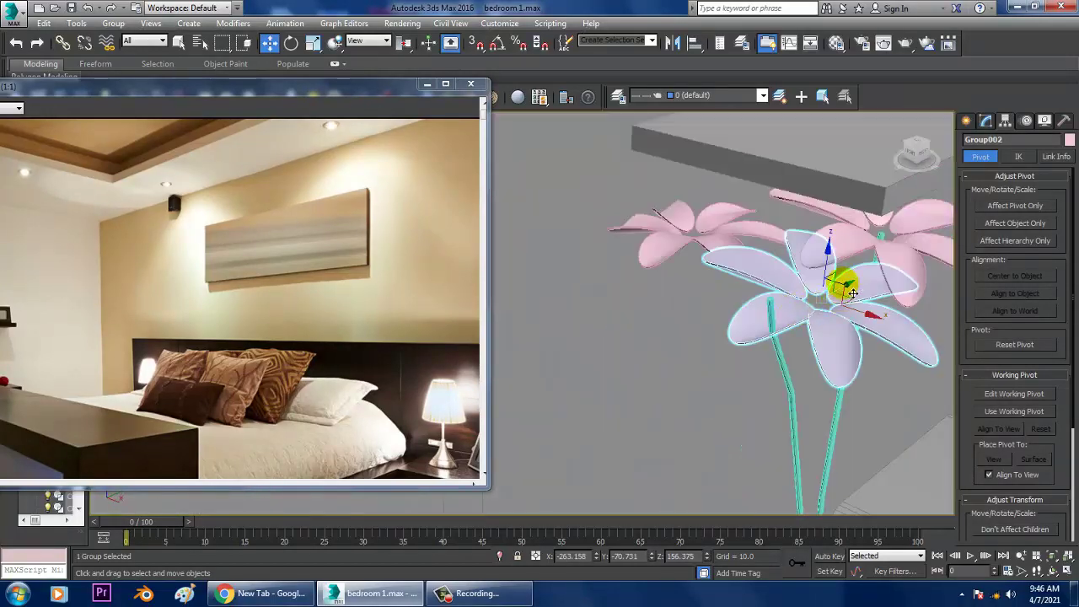
middle_click_drag(853, 293, 784, 291, "alt")
left_click_drag(784, 291, 802, 311)
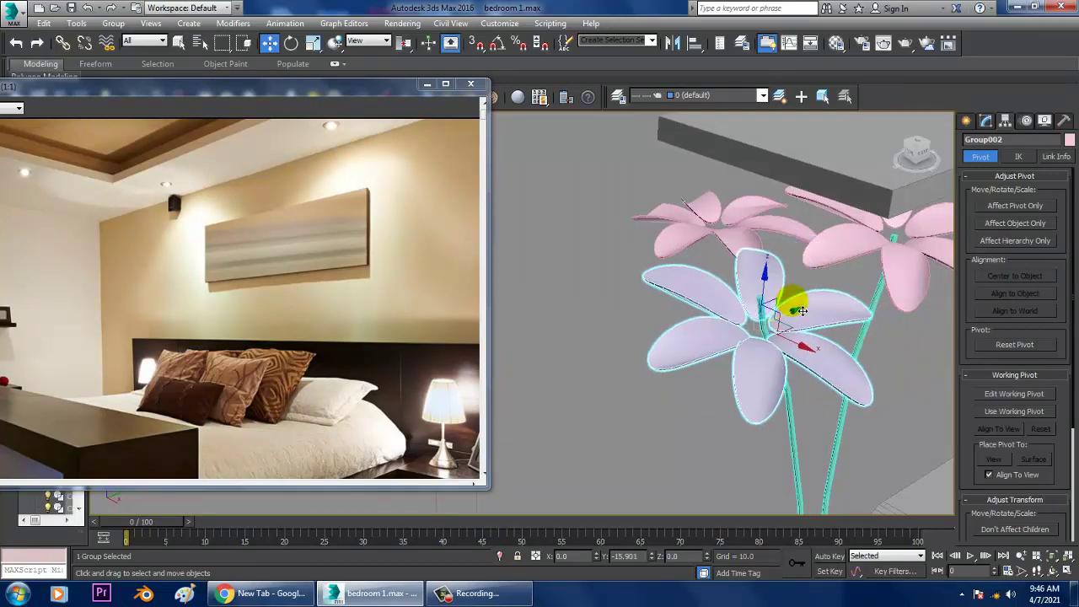
Lift the copied flower slightly and tilt its head into place
mouse_move(807, 312)
middle_mouse_down("alt")
mouse_move(831, 313)
mouse_move(753, 301)
middle_mouse_up("alt")
left_click_drag(752, 301, 770, 263)
left_click_drag(731, 279, 747, 261)
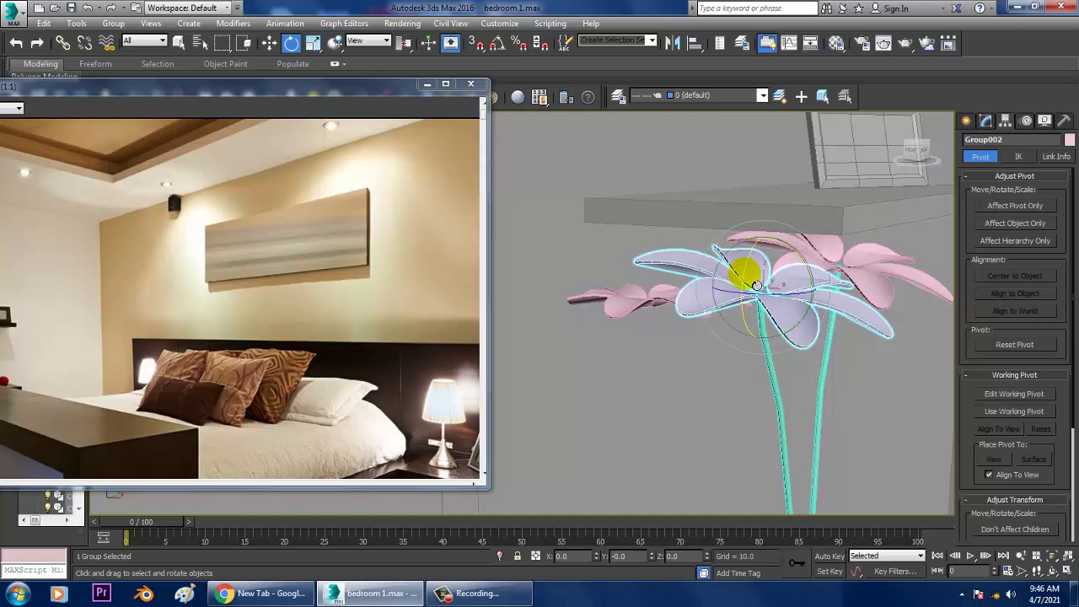
middle_click_drag(747, 261, 655, 294, "alt")
left_click_drag(655, 294, 646, 310)
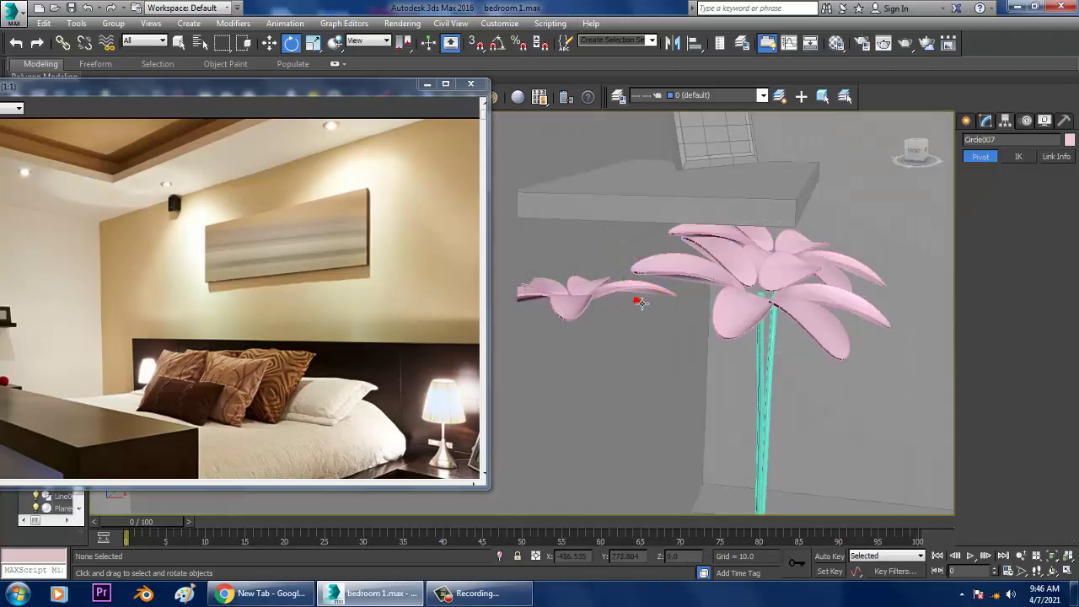
Delete the small stray pink flower head
left_click(557, 291)
left_click(631, 287)
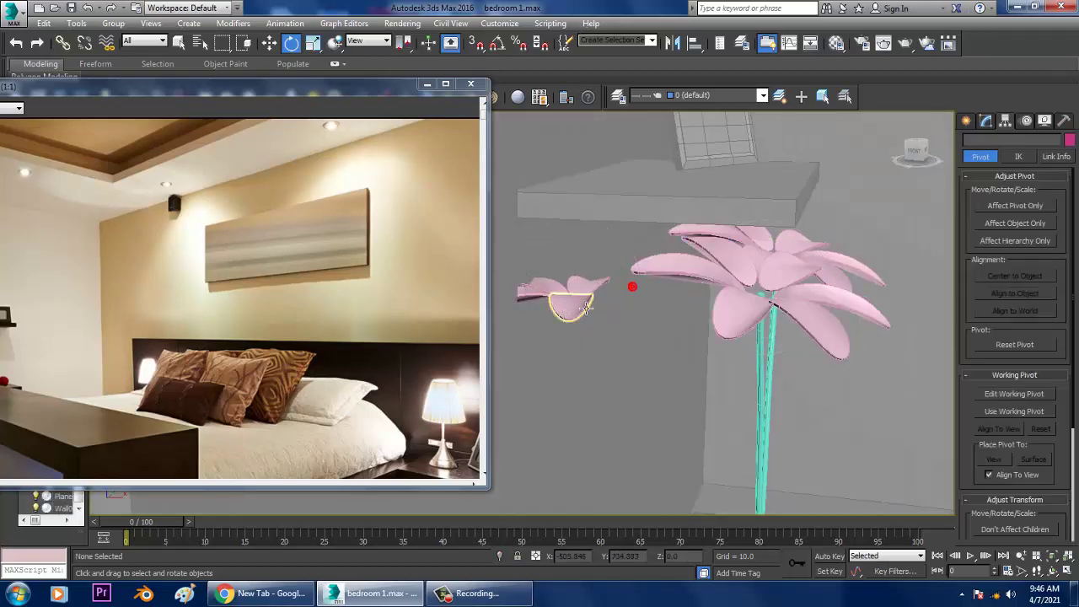
left_click(544, 288)
key("Delete")
Select both flower stems and both flower heads together
scroll(766, 311, "down", 5)
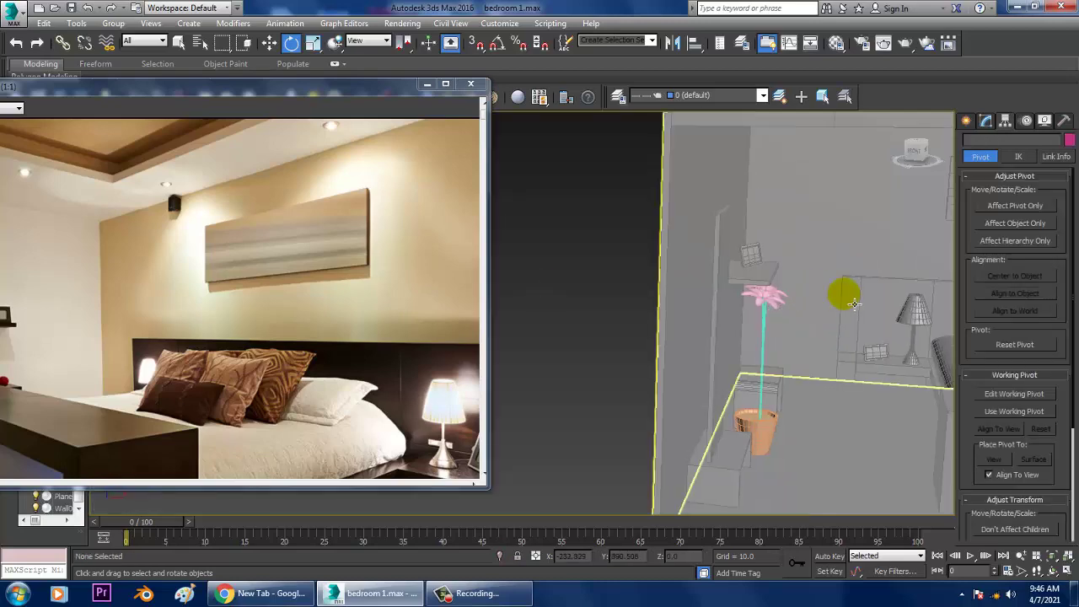
mouse_move(838, 289)
middle_mouse_down("alt")
mouse_move(571, 366)
mouse_move(759, 317)
mouse_move(714, 300)
middle_mouse_up("alt")
left_click(730, 320)
left_click(730, 330)
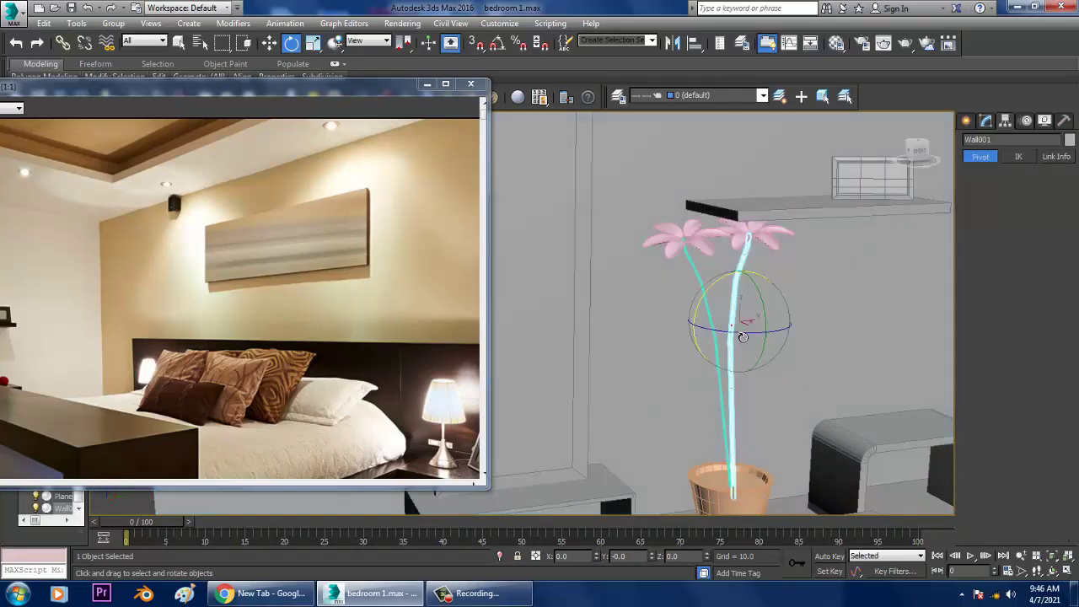
mouse_move(223, 90)
left_mouse_down()
mouse_move(386, 70)
mouse_move(220, 77)
left_mouse_up()
scroll(717, 273, "up", 3)
left_click(664, 291)
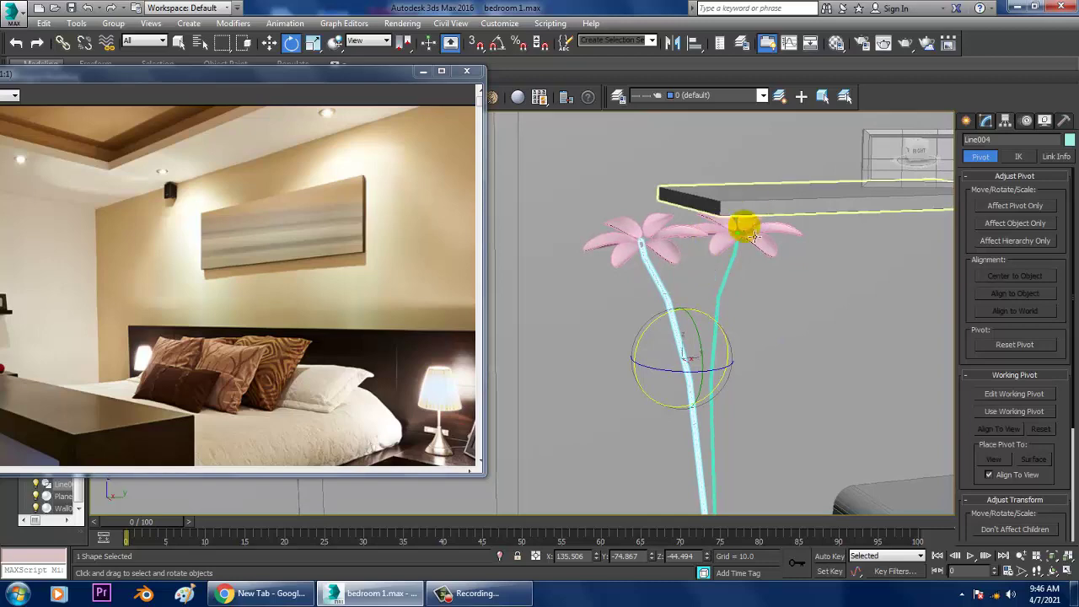
left_click(744, 228, "ctrl")
left_click(664, 242, "ctrl")
left_click(718, 331, "ctrl")
Scale the two flowers down uniformly to fit the pot, then clear the selection
scroll(712, 331, "down", 2)
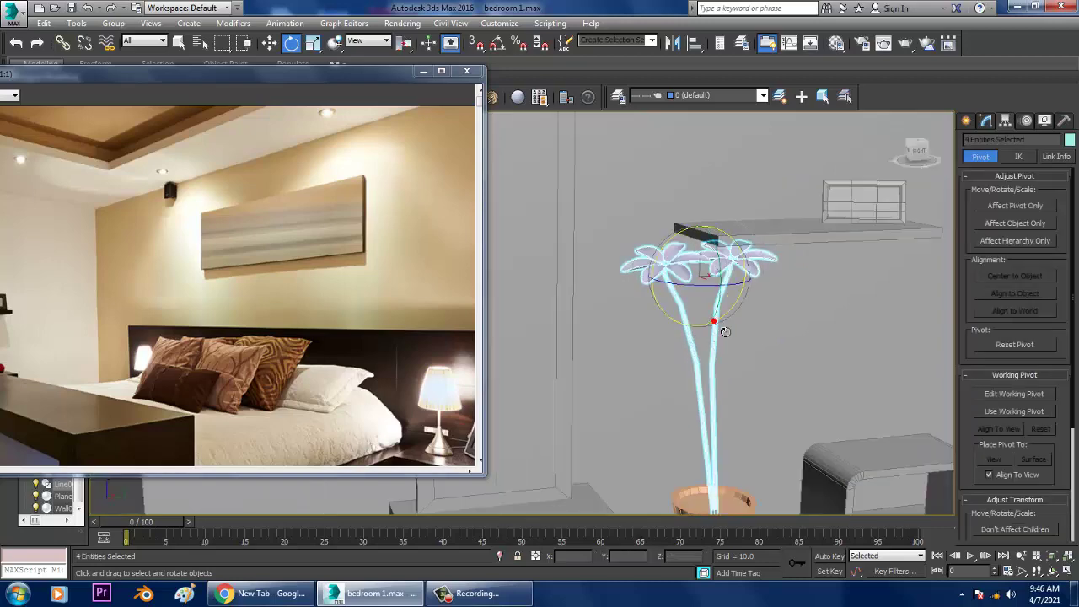
key("r")
left_click_drag(687, 265, 718, 282)
key("w")
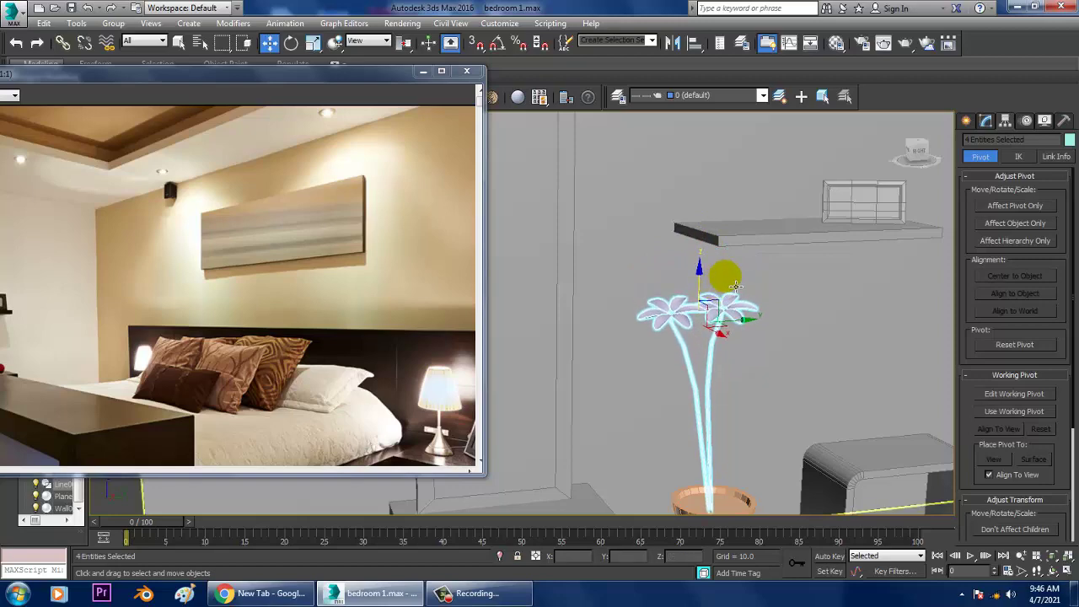
scroll(733, 284, "down", 3)
scroll(748, 295, "down", 2)
scroll(674, 295, "down", 3)
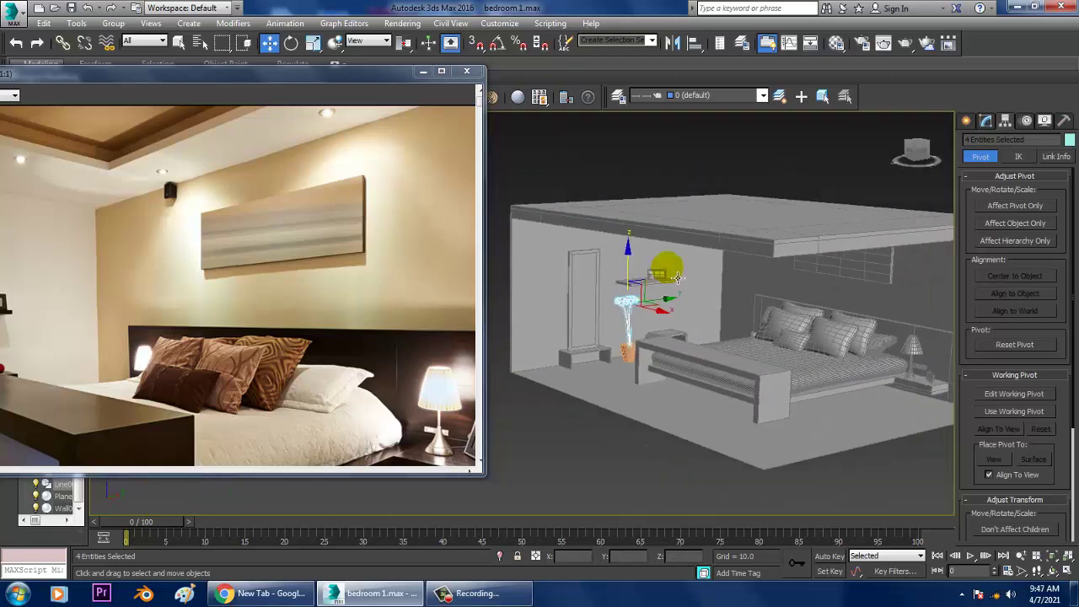
key("ctrl+d")
scroll(670, 294, "up", 3)
scroll(679, 293, "up", 2)
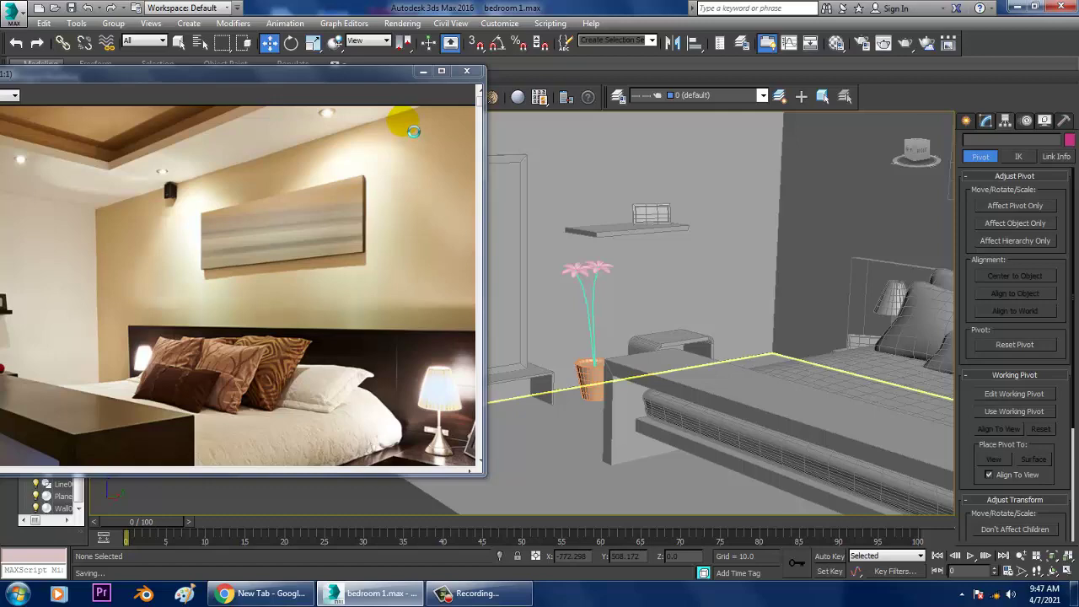
Set the renderer to V-Ray Adv 3.30.05 with HDTV 1920x1080 output size
left_click(424, 71)
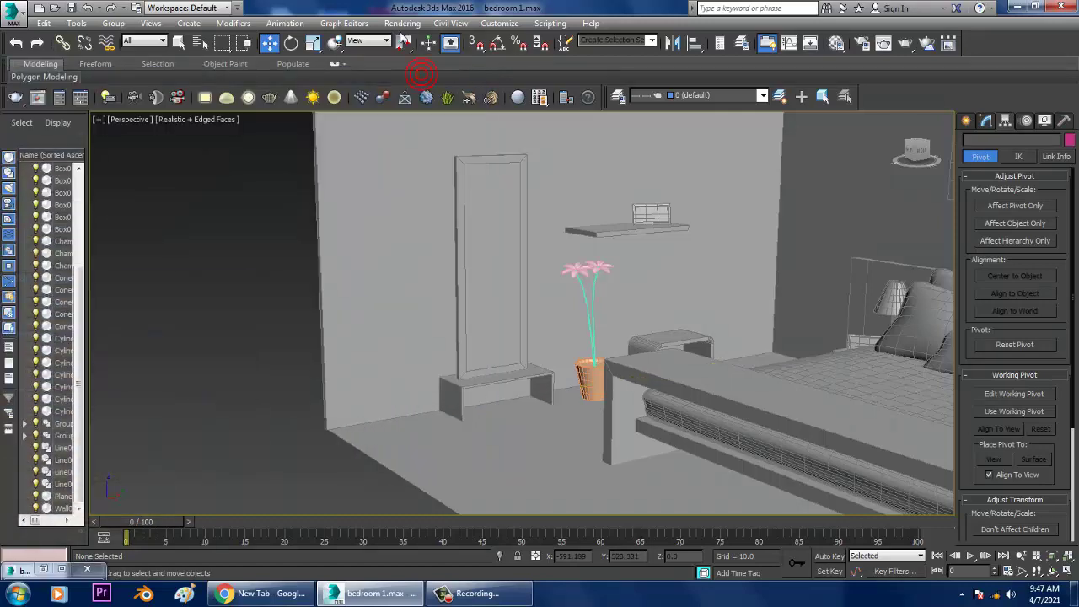
left_click(402, 24)
left_click(458, 81)
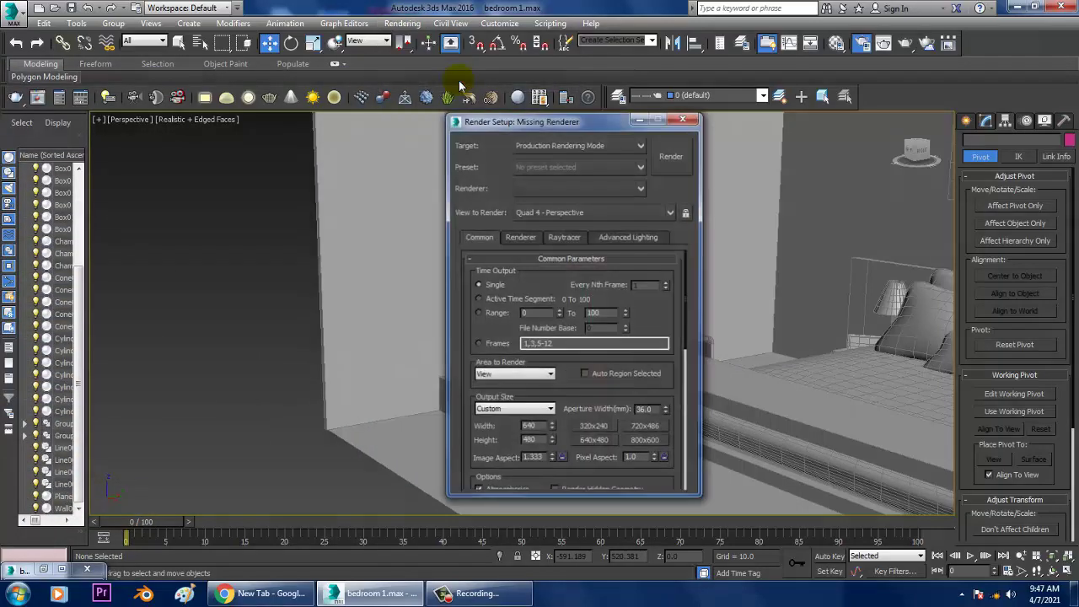
left_click(571, 187)
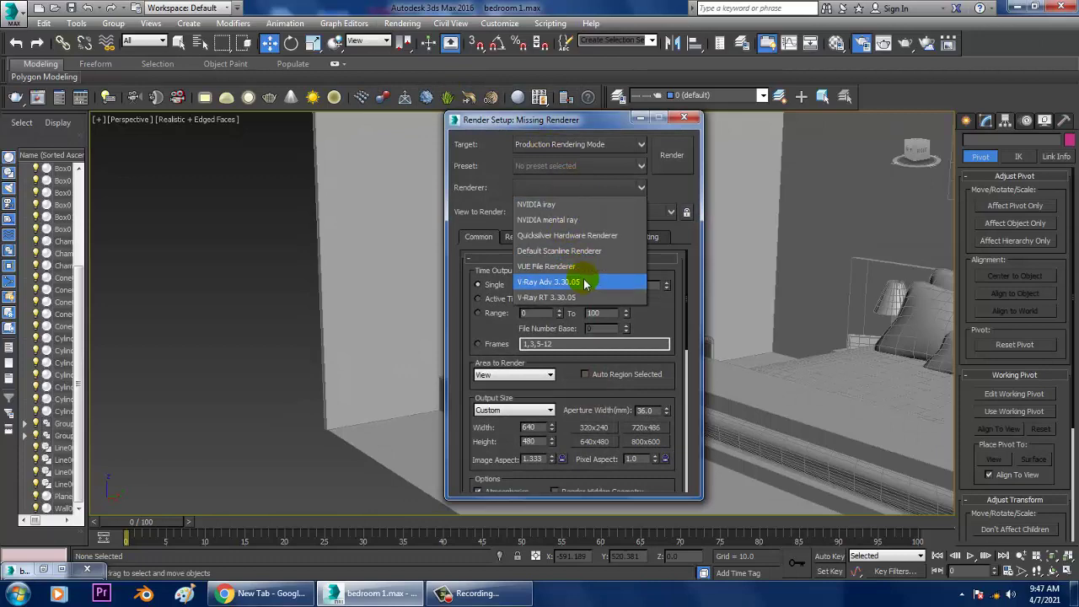
left_click(580, 281)
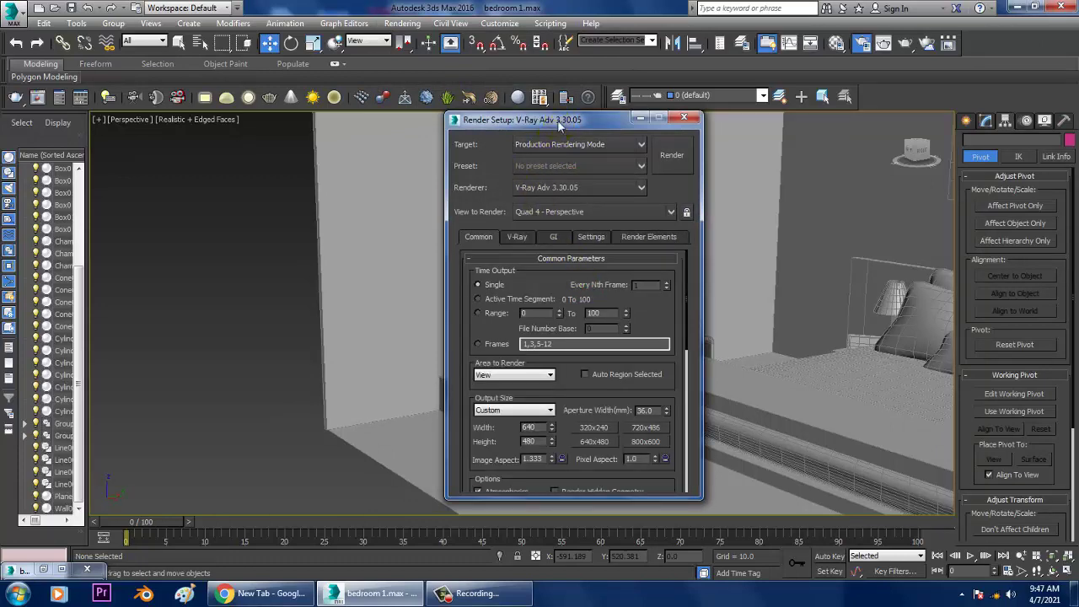
left_click_drag(557, 120, 515, 91)
left_click(494, 383)
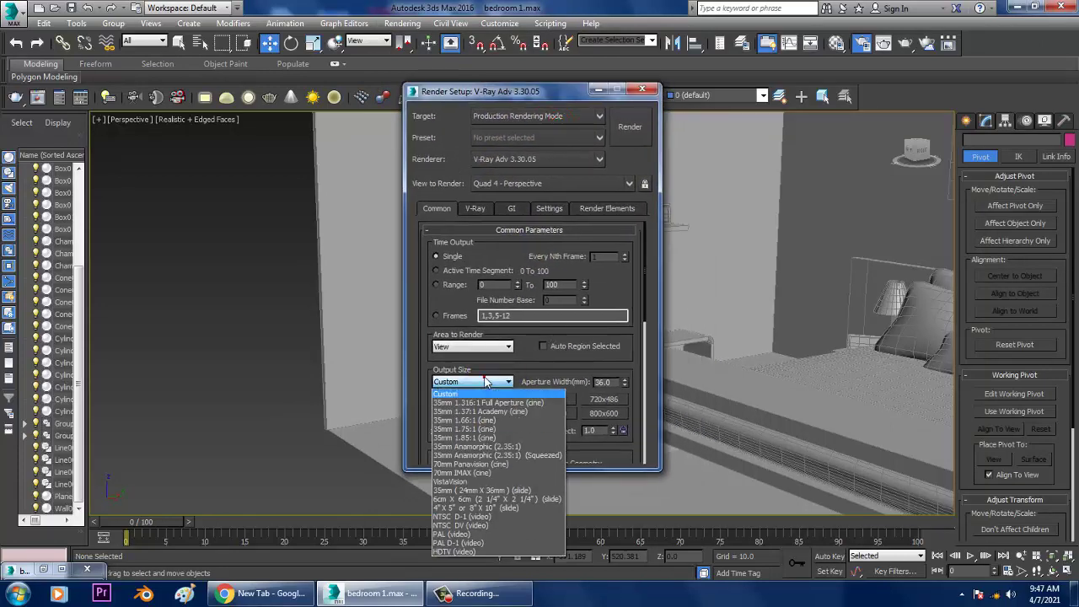
left_click(496, 552)
left_click_drag(526, 374, 540, 305)
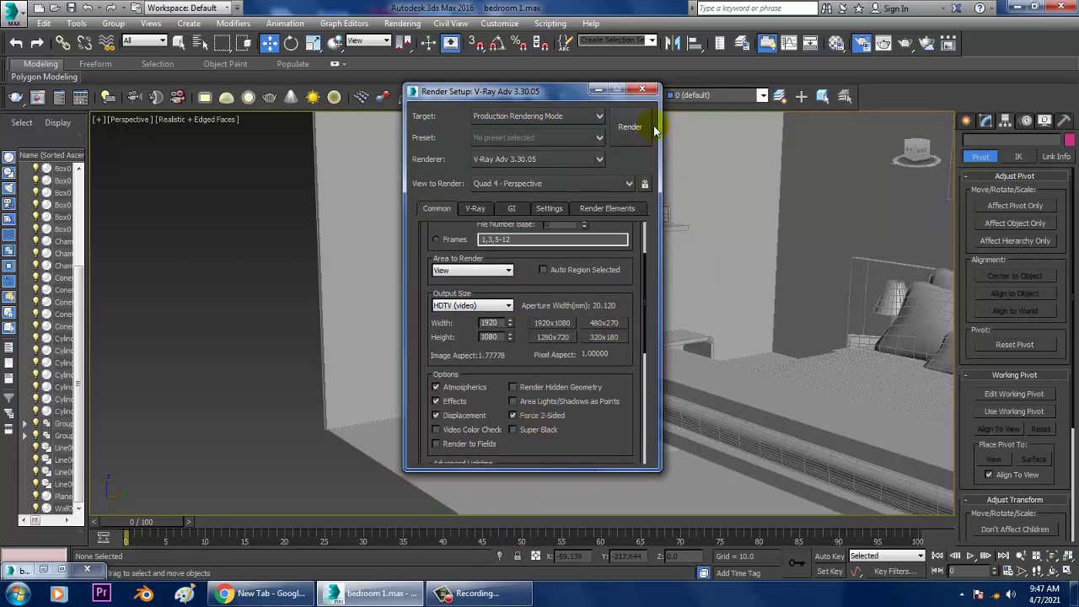
left_click(638, 95)
Select all scene objects, check the object colour picker, then deselect everything
middle_click_drag(646, 253, 651, 270, "alt")
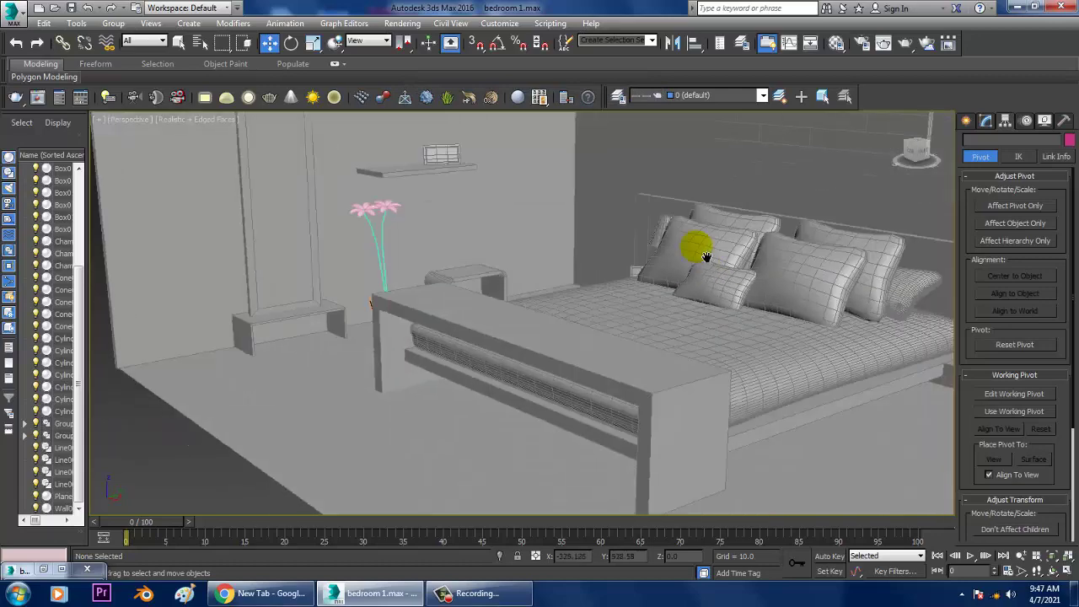
key("ctrl+a")
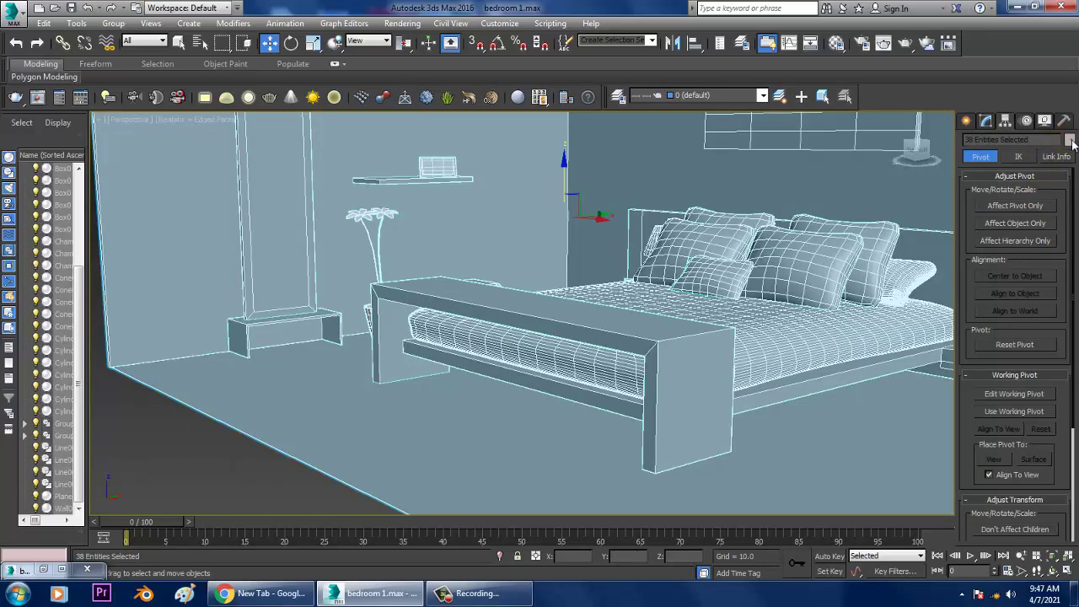
left_click(1070, 140)
left_click(615, 369)
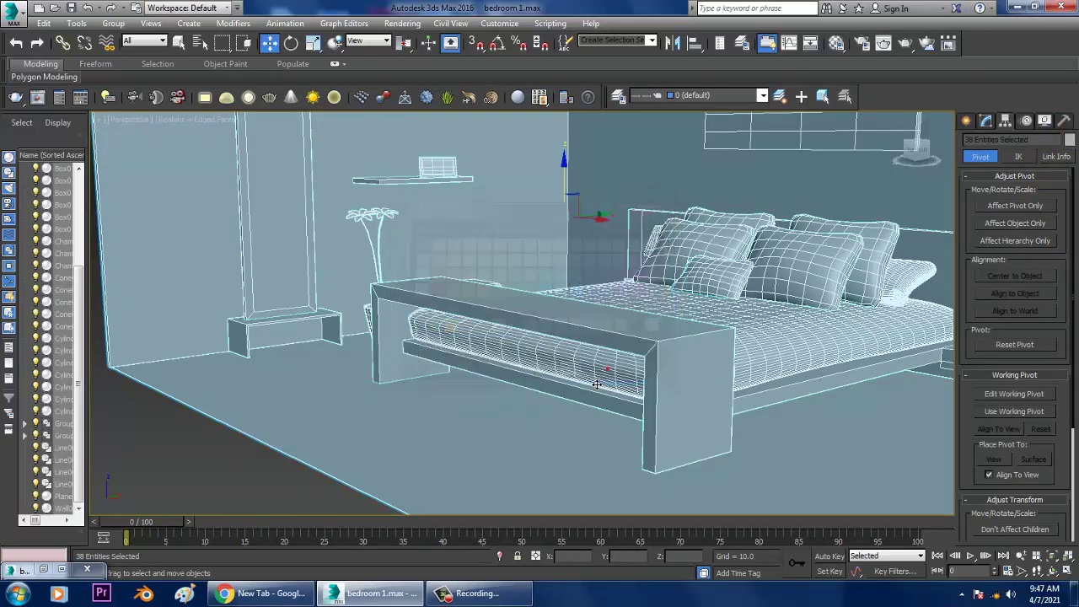
left_click(205, 458)
Select the wall behind the bed (Wall001)
middle_click_drag(530, 439, 634, 405)
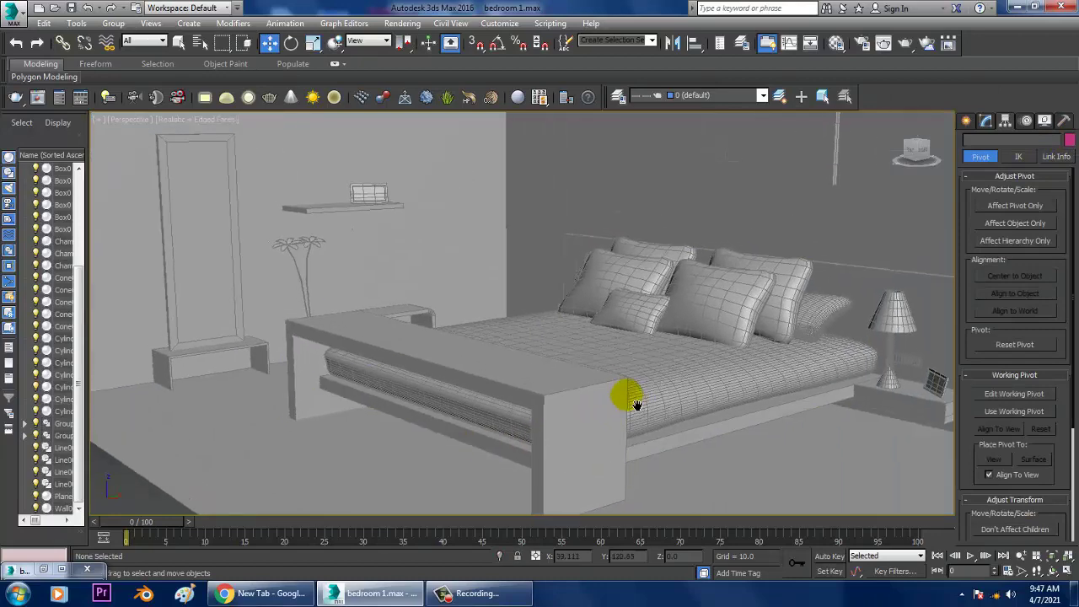
scroll(634, 405, "up", 3)
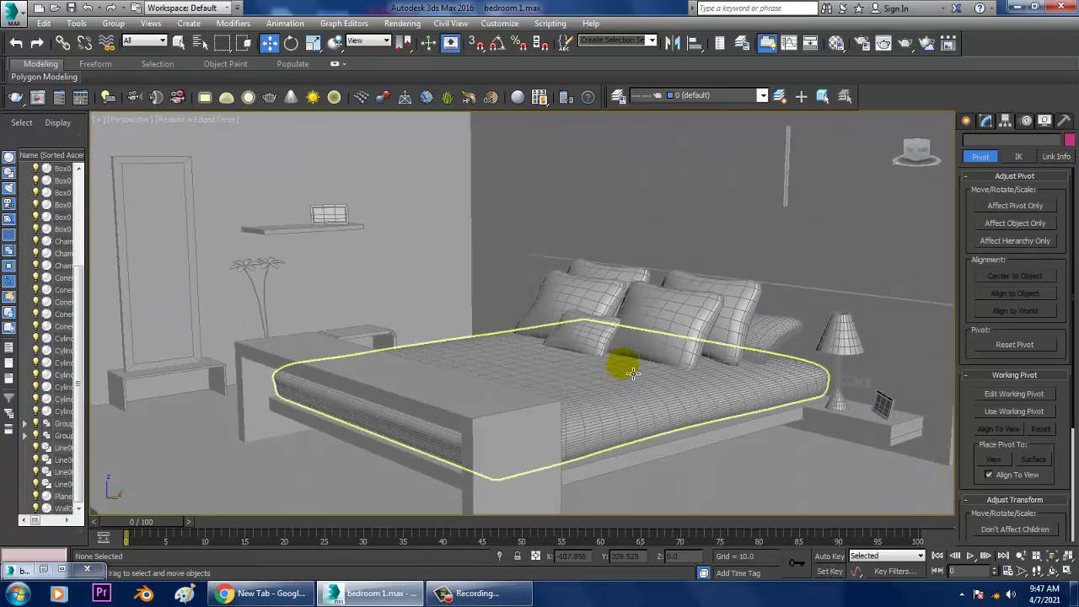
left_click(481, 221)
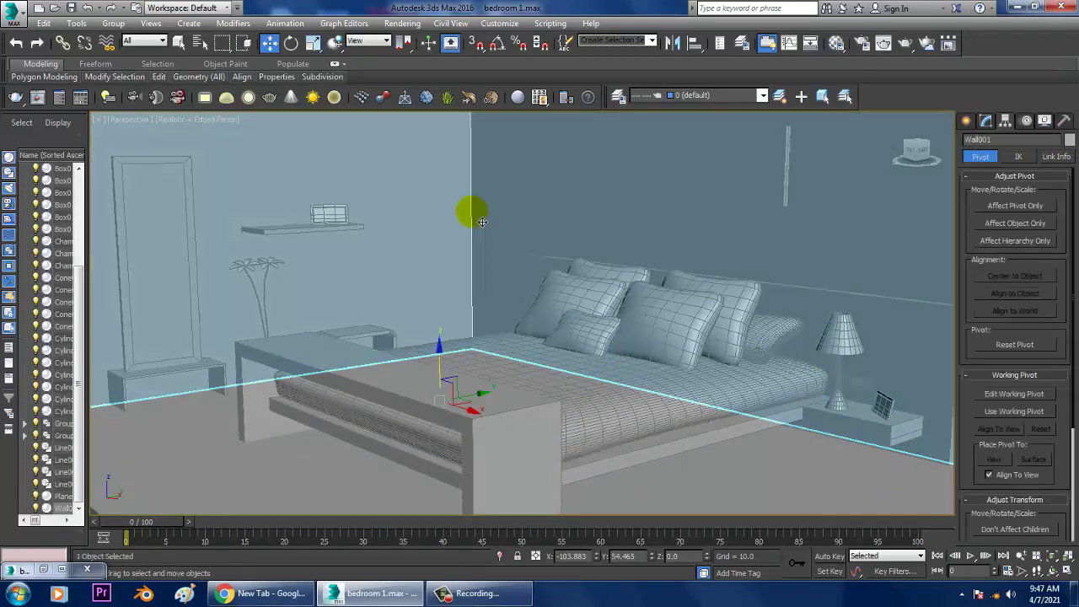
Switch to the Slate Material Editor and add a VRayMtl node named wall
key("m")
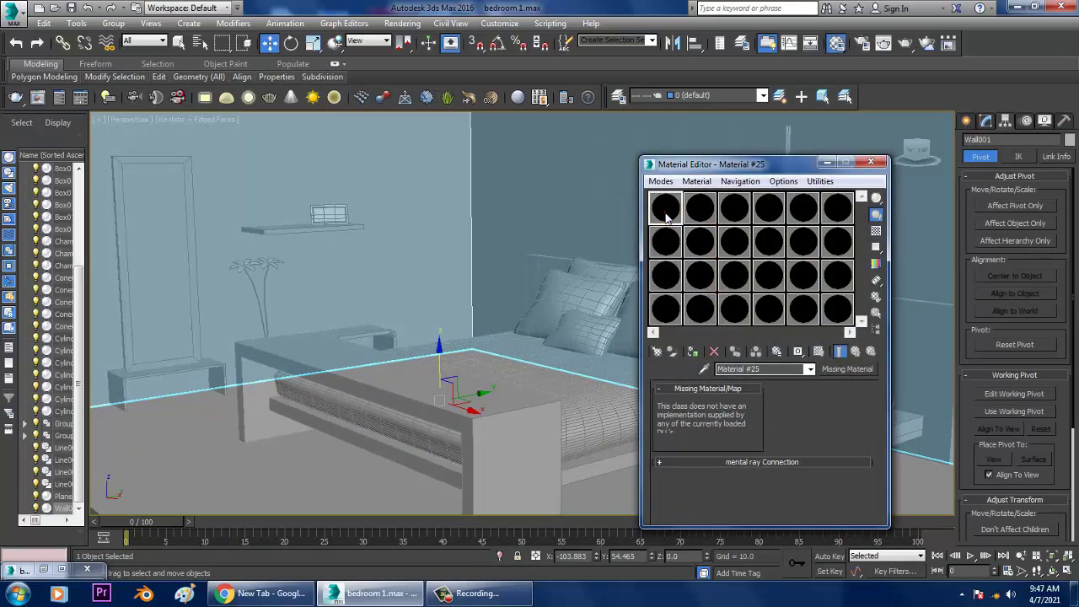
left_click(853, 368)
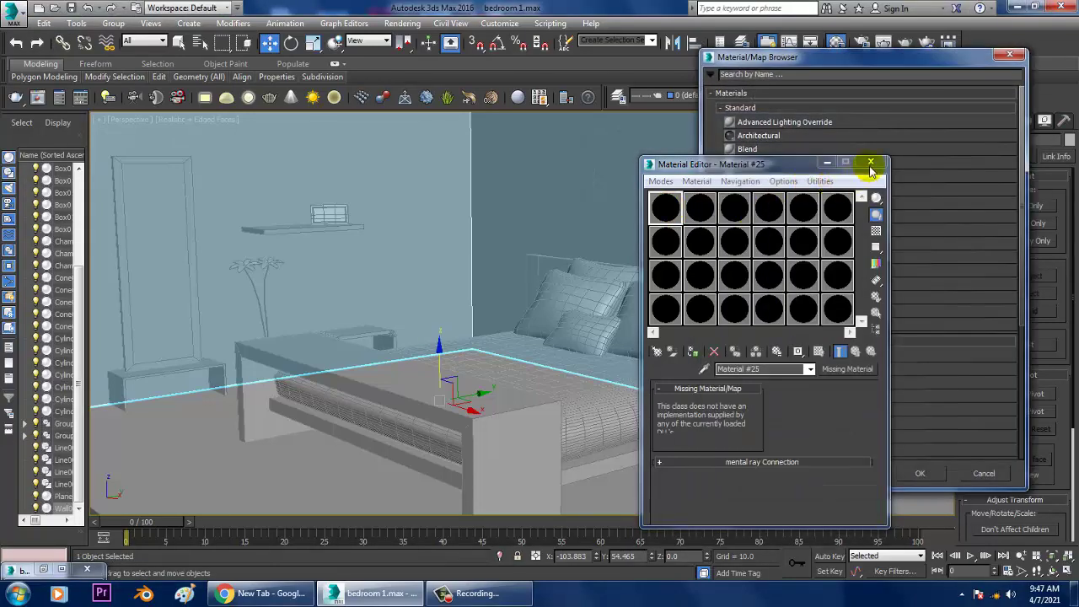
left_click(975, 475)
left_click(659, 182)
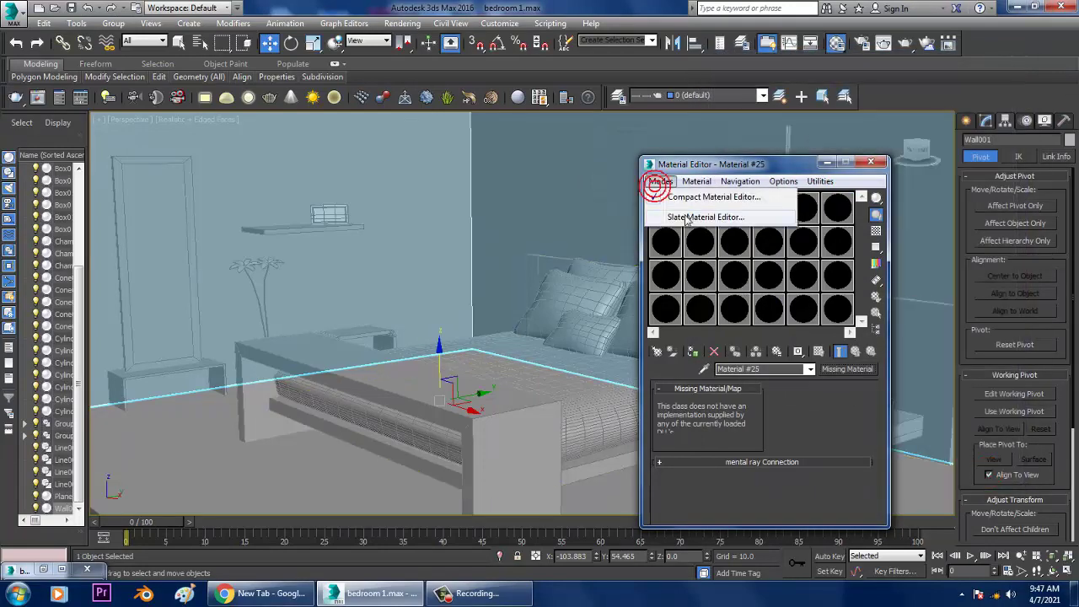
left_click(700, 217)
left_click_drag(178, 177, 183, 241)
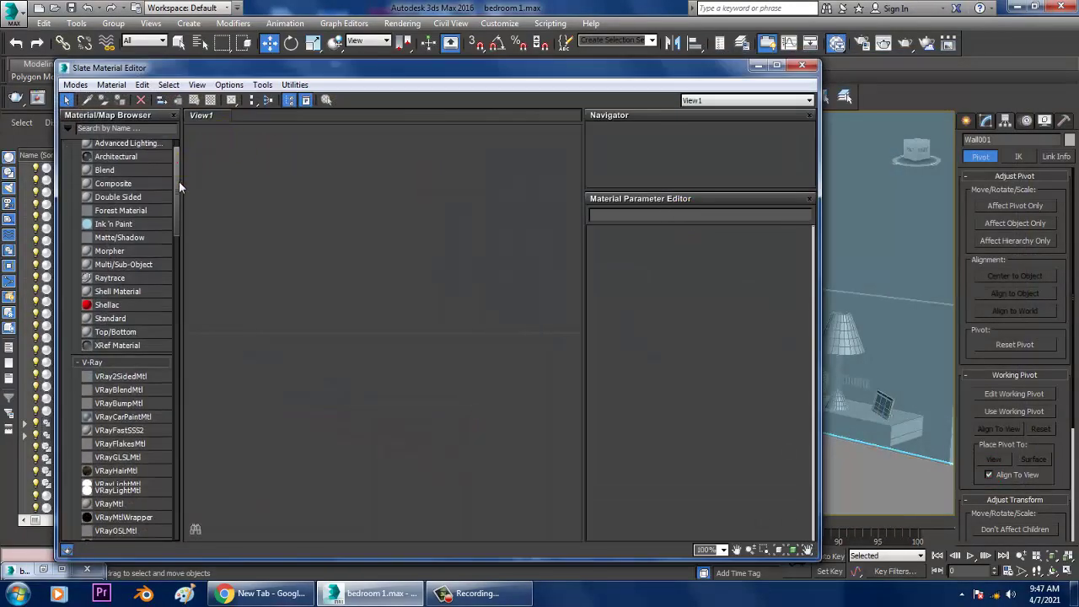
left_click_drag(114, 175, 393, 227)
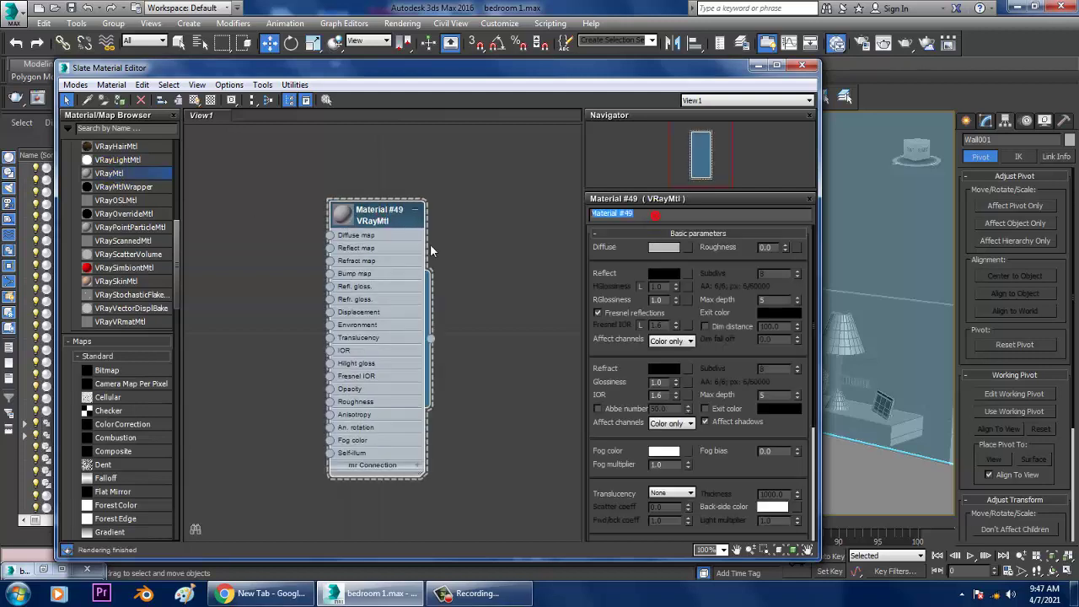
type("wall")
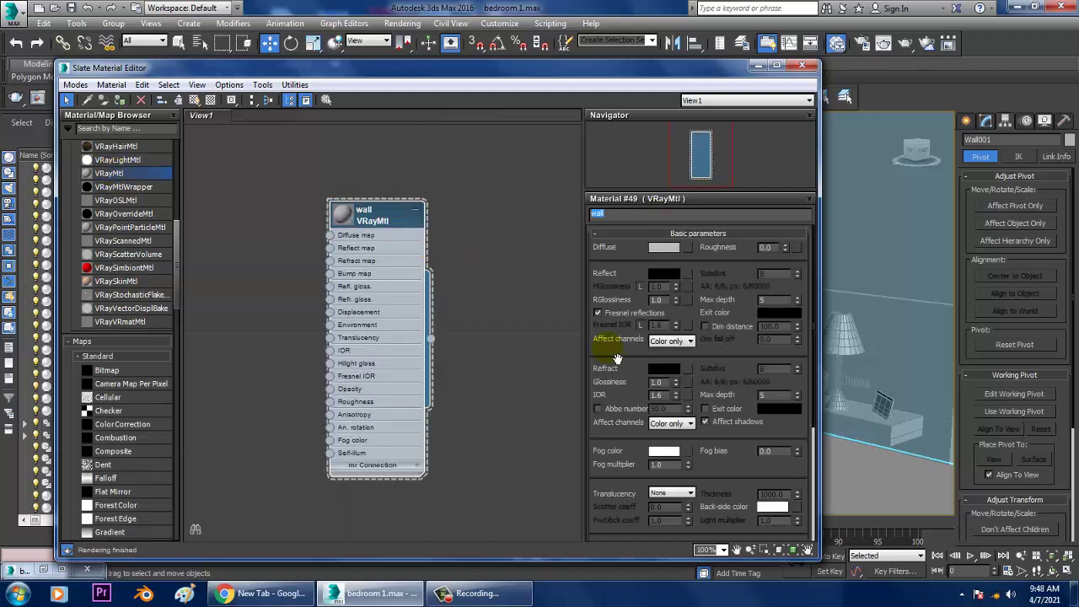
Sample the tan wall colour from the reference photo as Diffuse and assign it to the wall
left_click(657, 250)
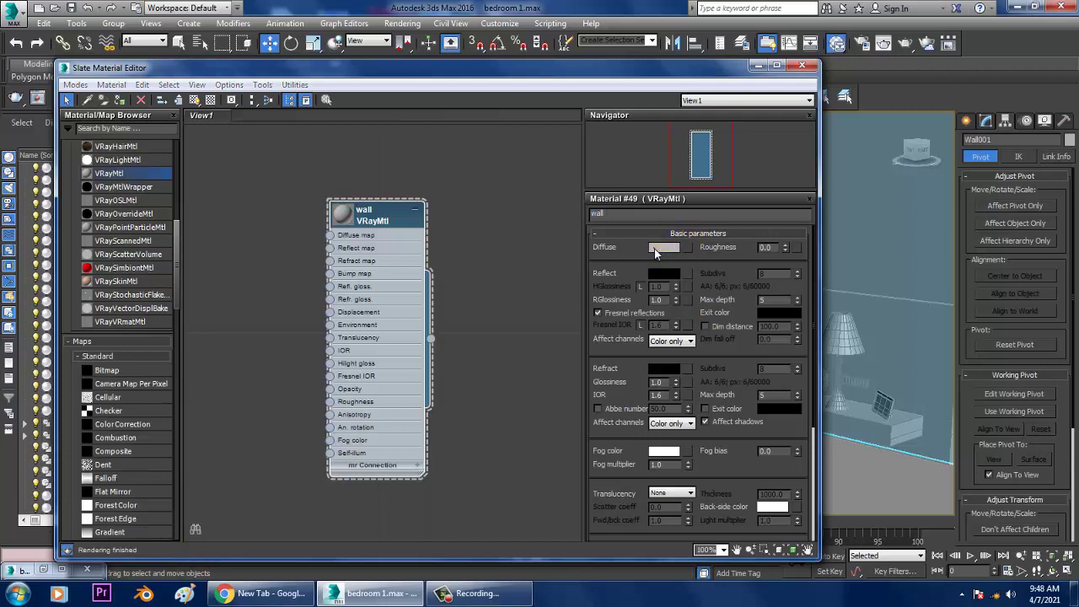
left_click(44, 570)
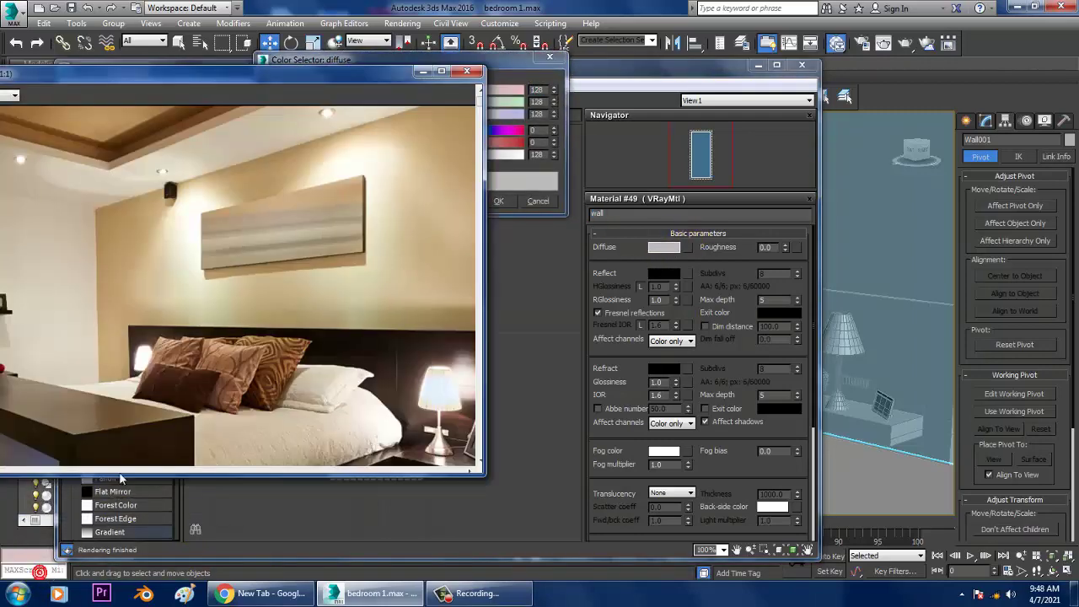
left_click_drag(321, 77, 203, 101)
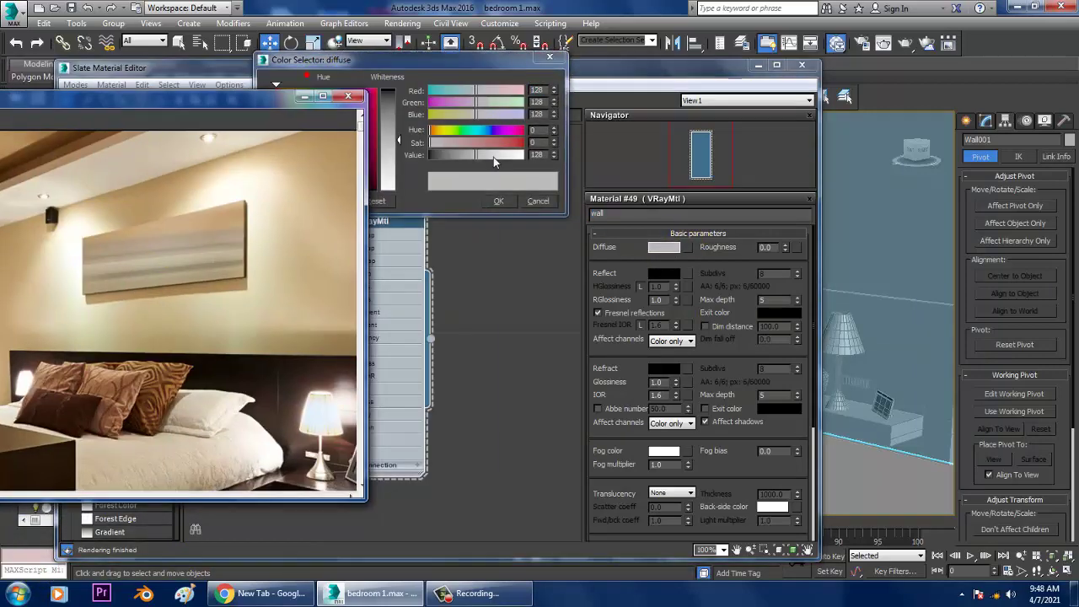
left_click(407, 160)
left_click_drag(354, 60, 584, 81)
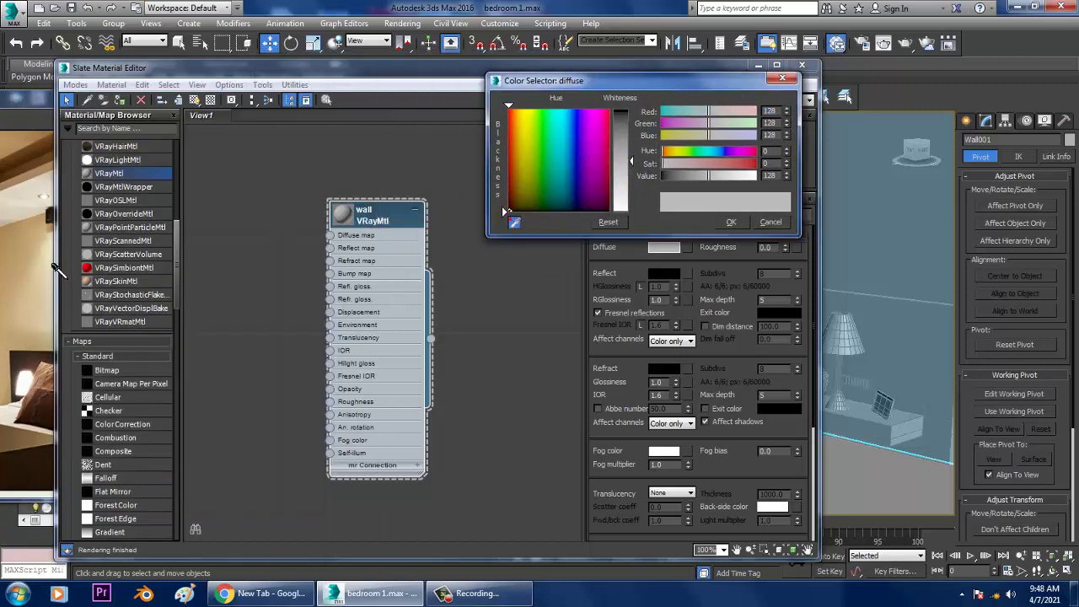
left_click(27, 262)
left_click_drag(28, 261, 29, 262)
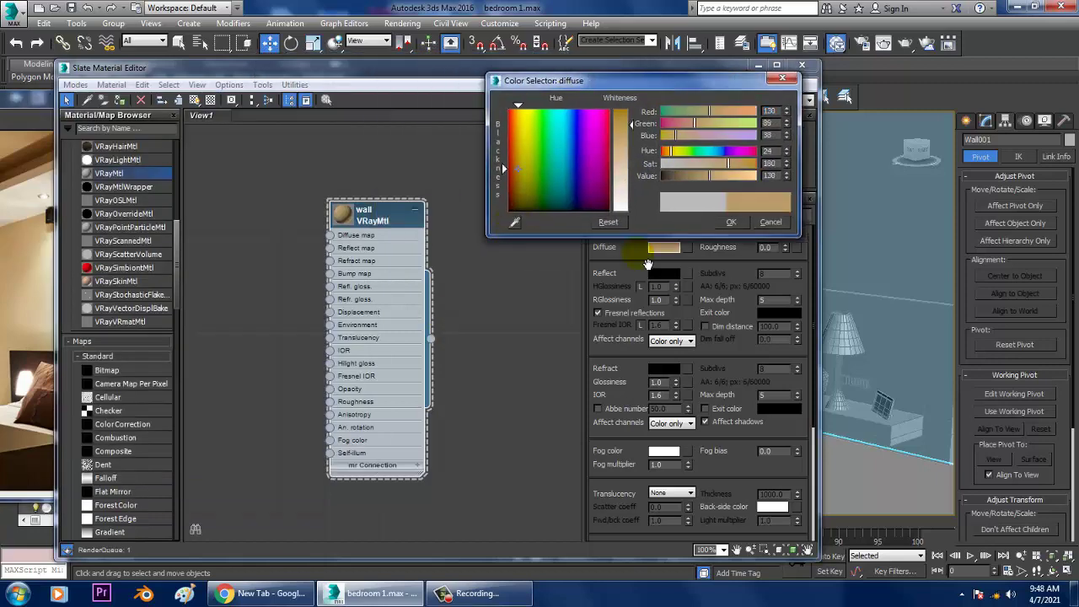
left_click(731, 223)
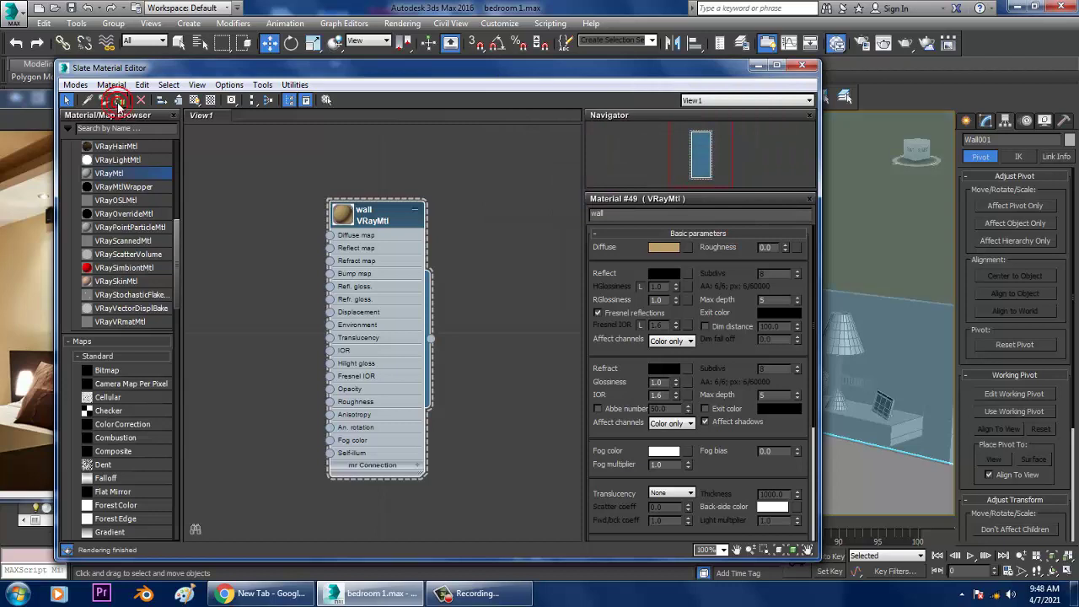
left_click(118, 101)
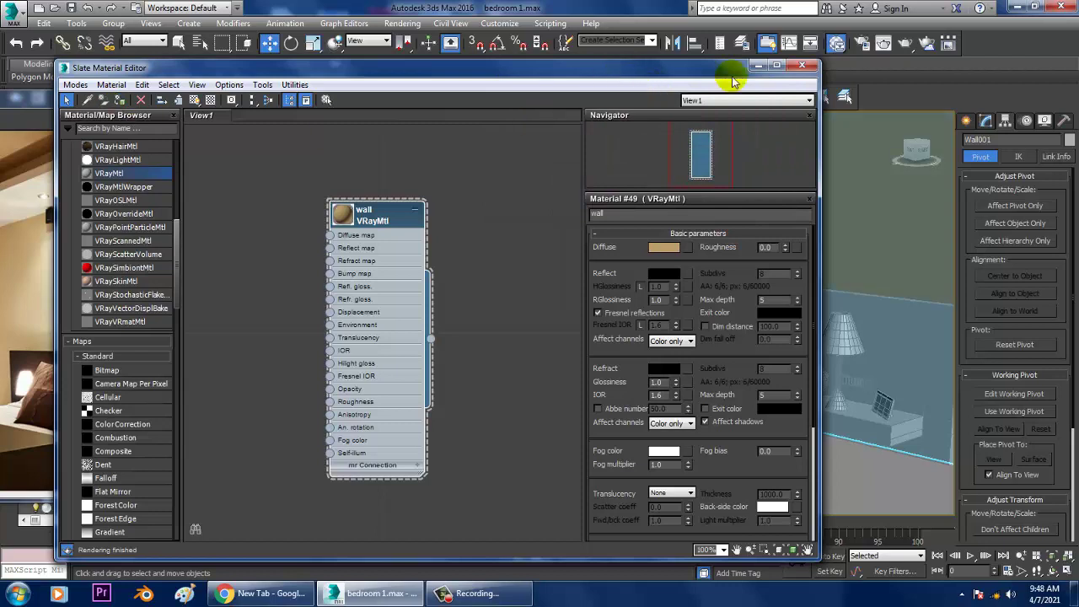
Set the wall material's Reflect colour to grey
left_click(660, 274)
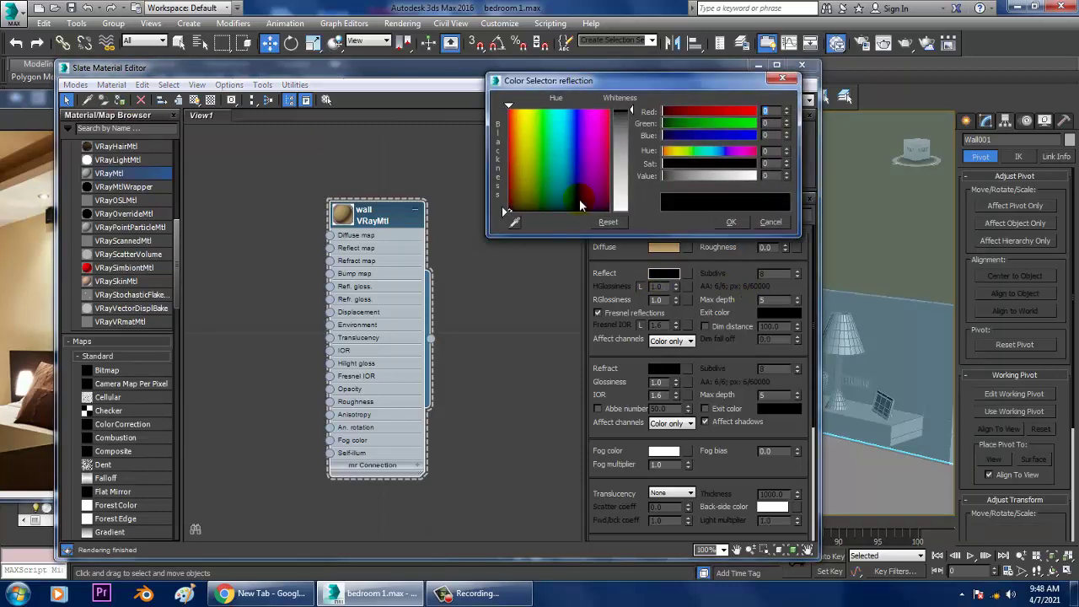
mouse_move(631, 112)
left_mouse_down()
mouse_move(640, 200)
mouse_move(625, 126)
left_mouse_up()
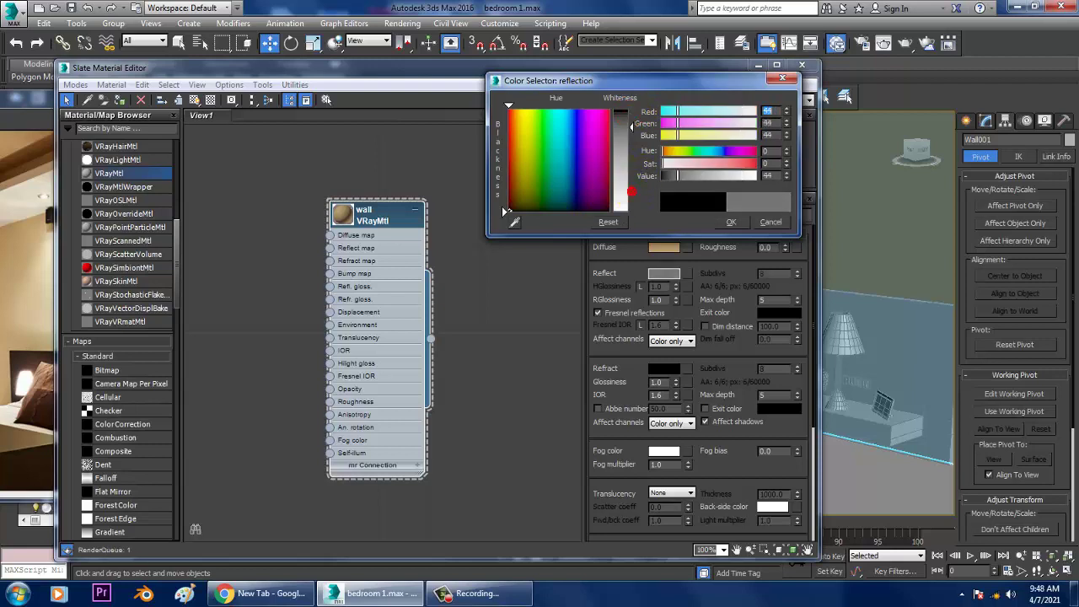
left_click(728, 224)
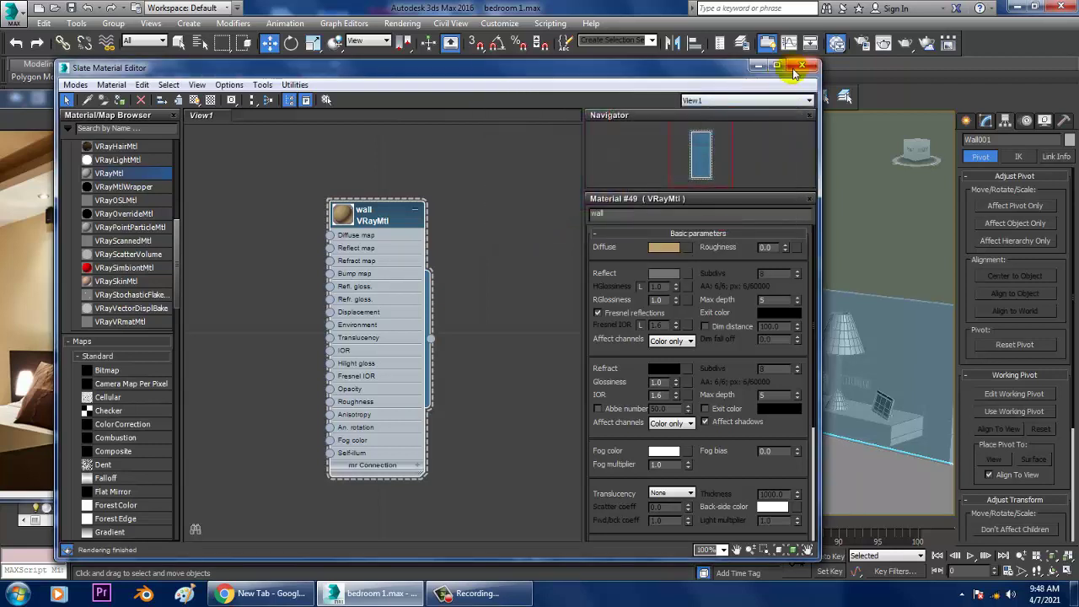
Select the floor plane (Plane001) and bring the Slate Material Editor back up
left_click(802, 66)
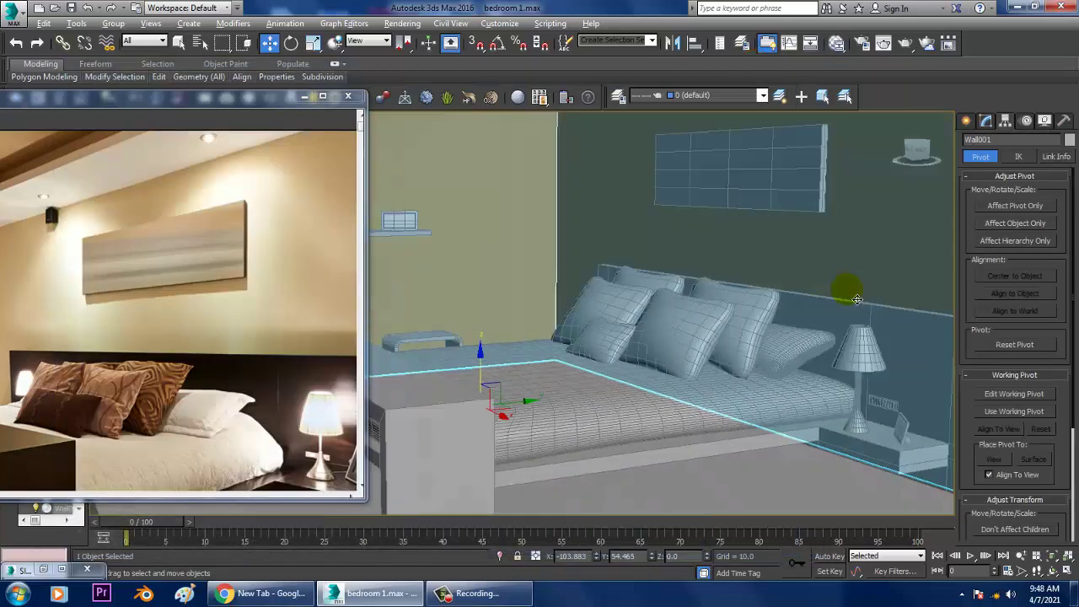
scroll(801, 282, "down", 5)
left_click(652, 424)
scroll(717, 426, "up", 4)
scroll(759, 434, "up", 3)
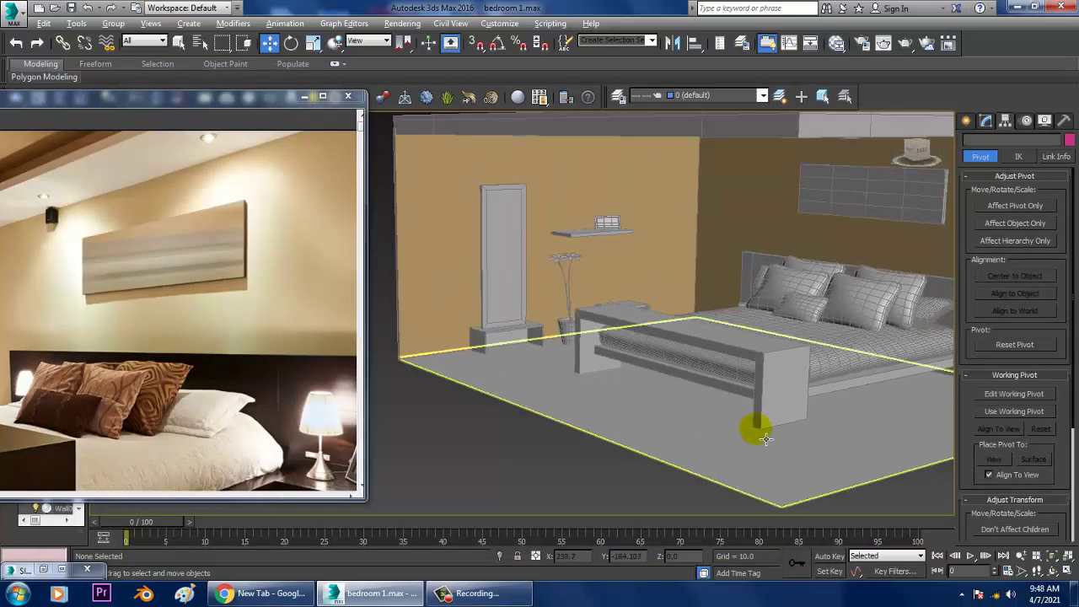
scroll(759, 434, "up", 2)
left_click(755, 409)
scroll(758, 455, "up", 3)
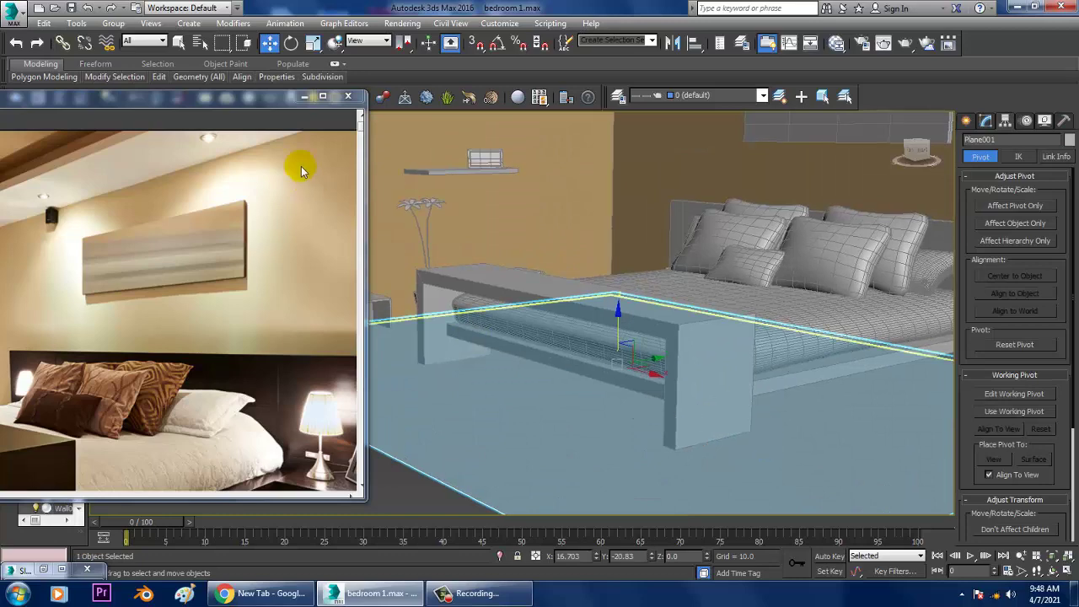
left_click_drag(235, 94, 381, 35)
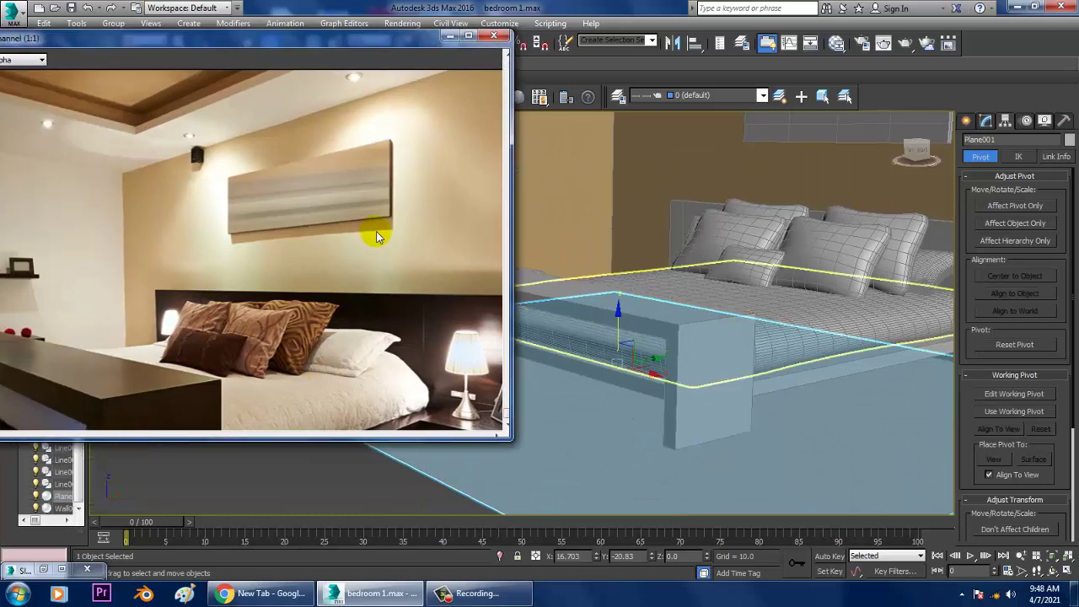
scroll(377, 237, "down", 2)
scroll(783, 422, "up", 2)
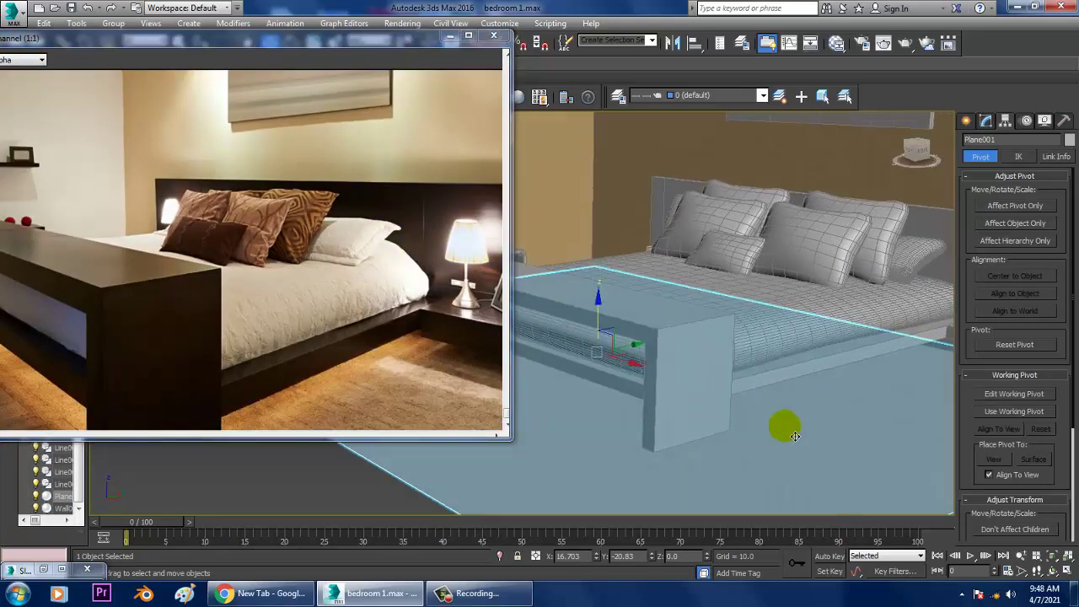
key("m")
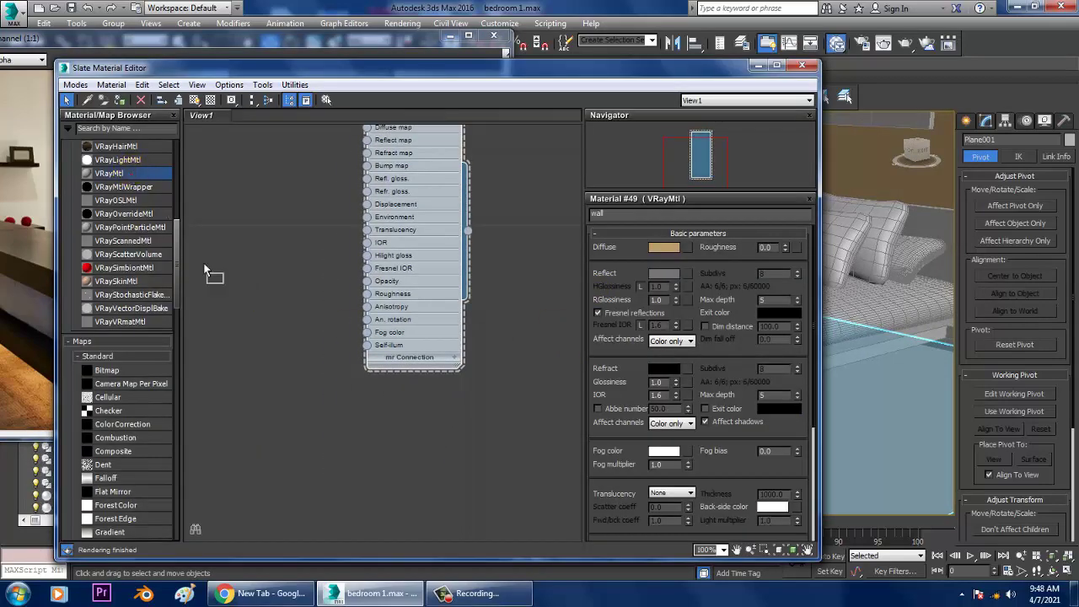
Add a second VRayMtl for the floor with a Bitmap in its Diffuse slot
left_click_drag(205, 270, 240, 358)
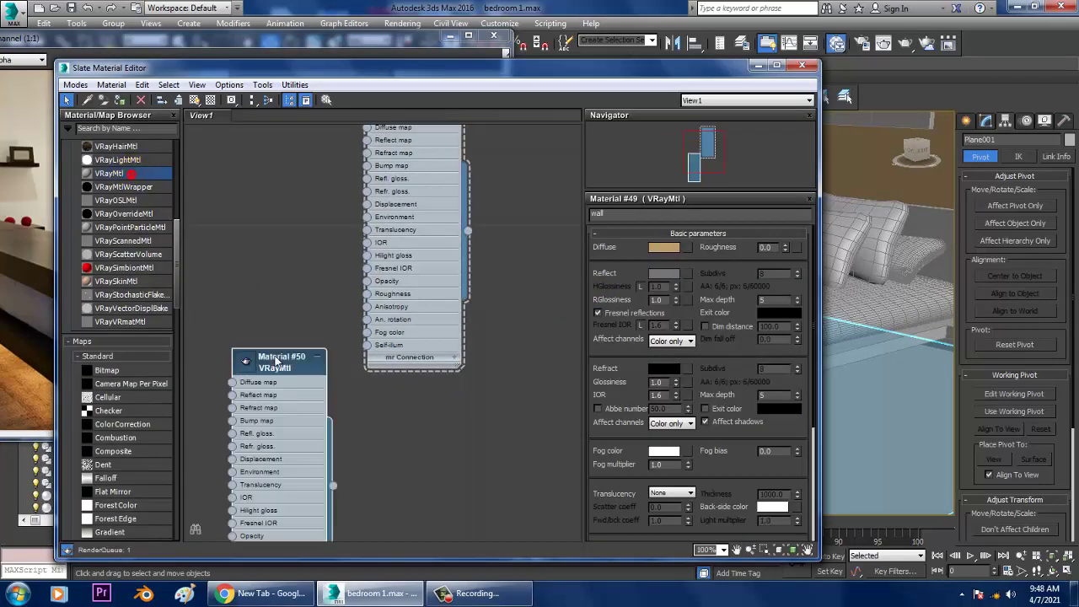
left_click(684, 247)
double_click(747, 129)
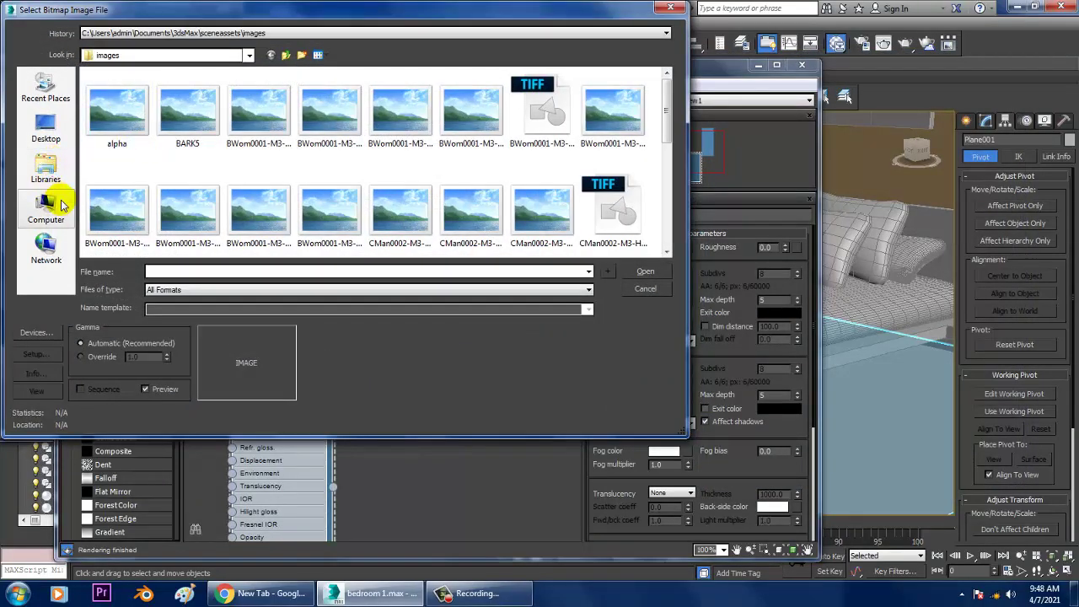
Load the checkered carpet texture from D: > April 2021 > bedddroom
left_click(46, 207)
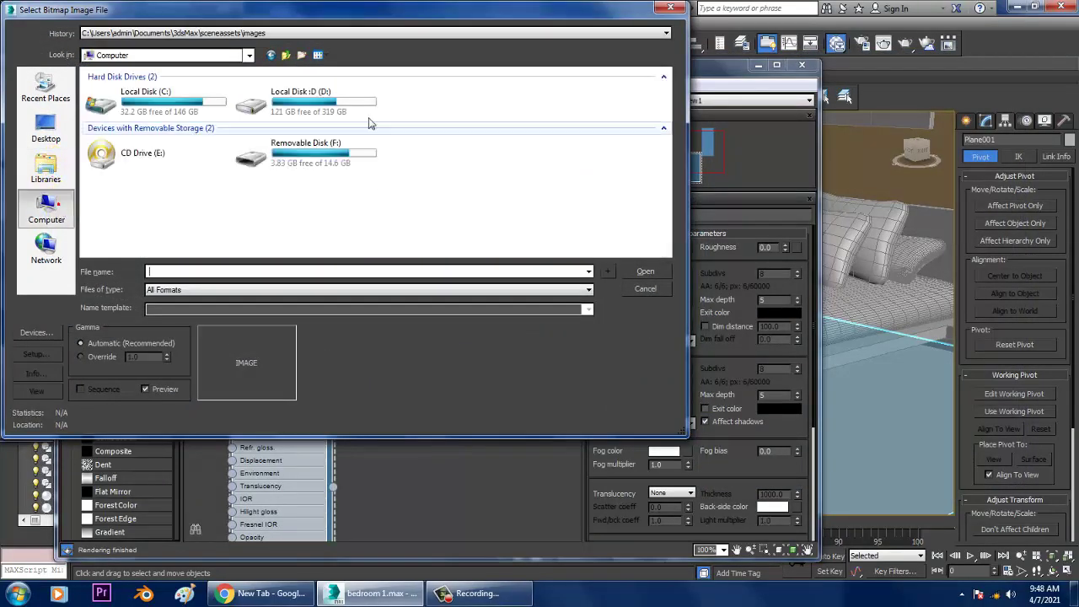
double_click(337, 99)
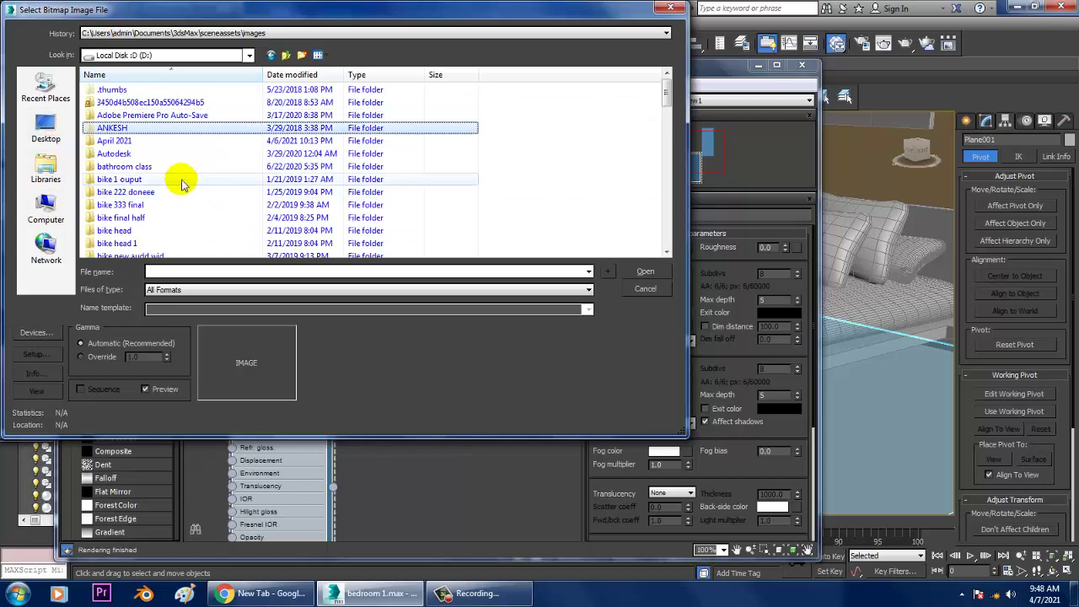
key("a")
key("a")
key("a")
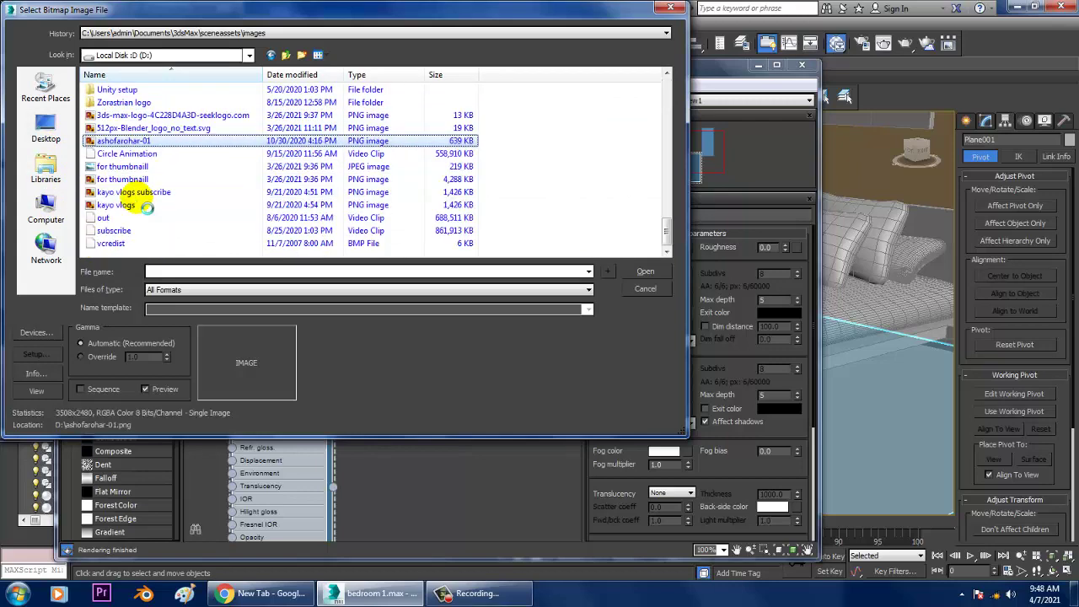
scroll(146, 207, "up", 5)
double_click(126, 115)
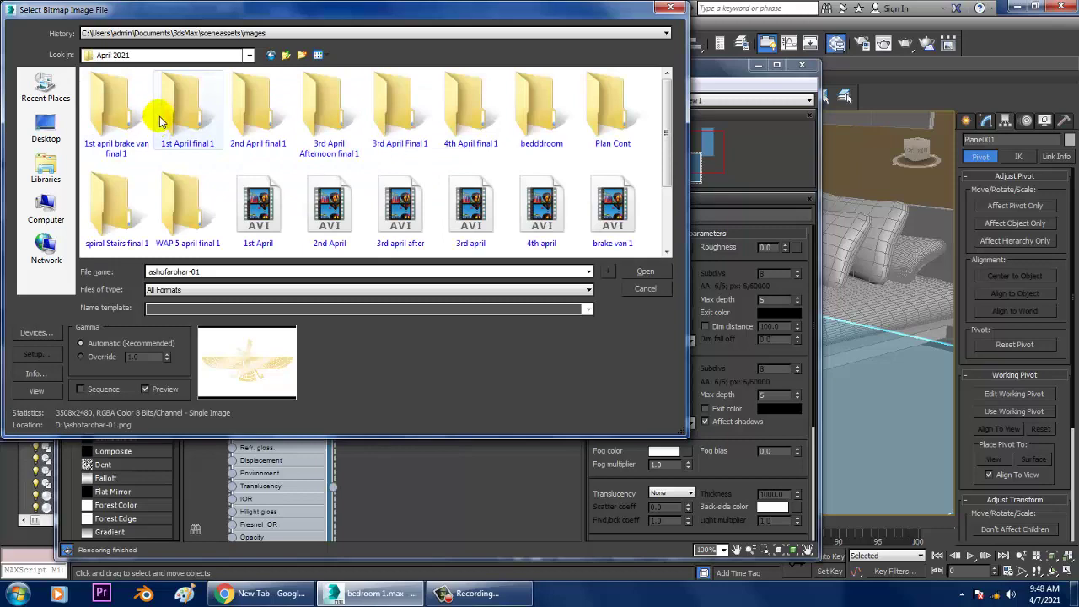
scroll(354, 126, "down", 2)
scroll(337, 161, "up", 2)
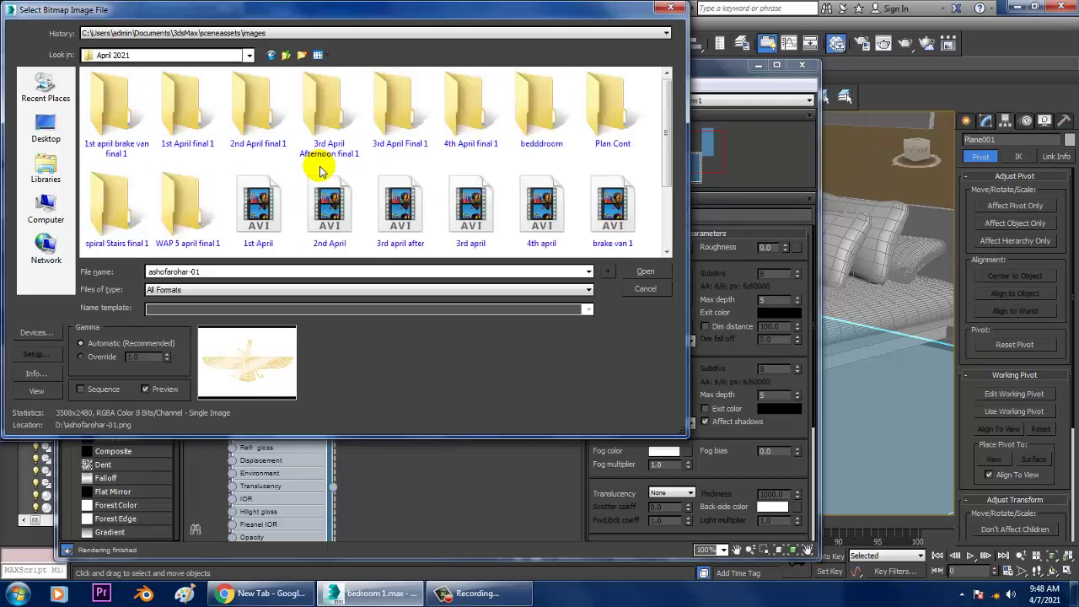
double_click(542, 105)
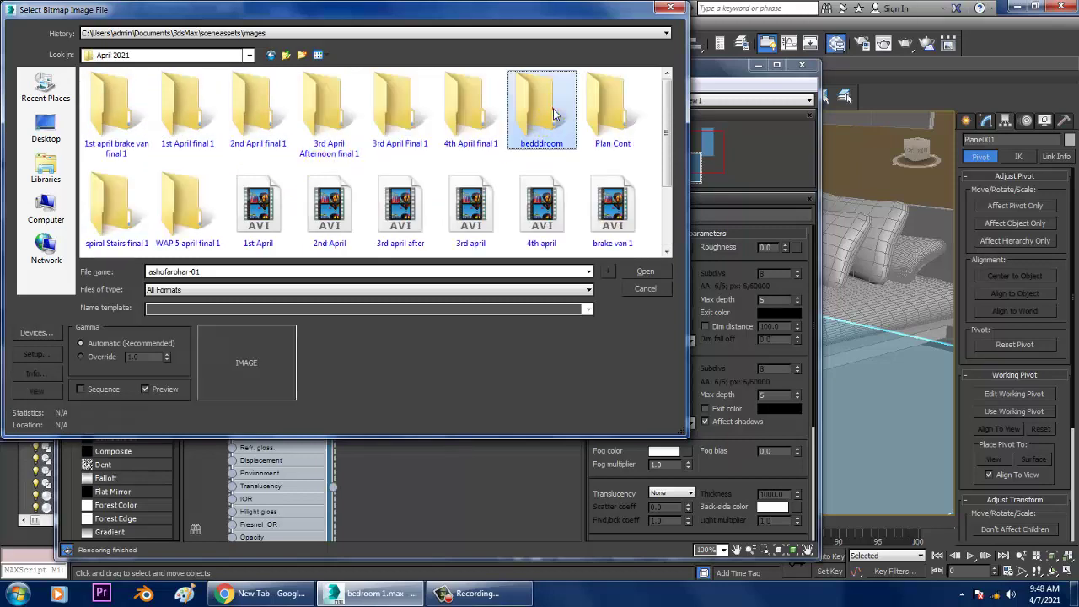
left_click(139, 108)
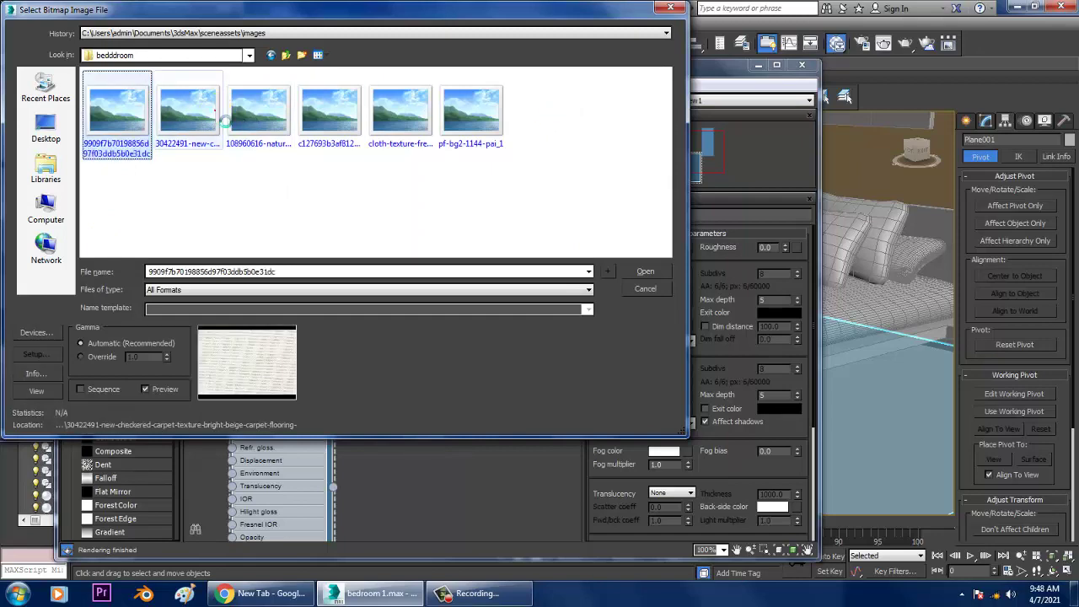
left_click(207, 108)
double_click(176, 101)
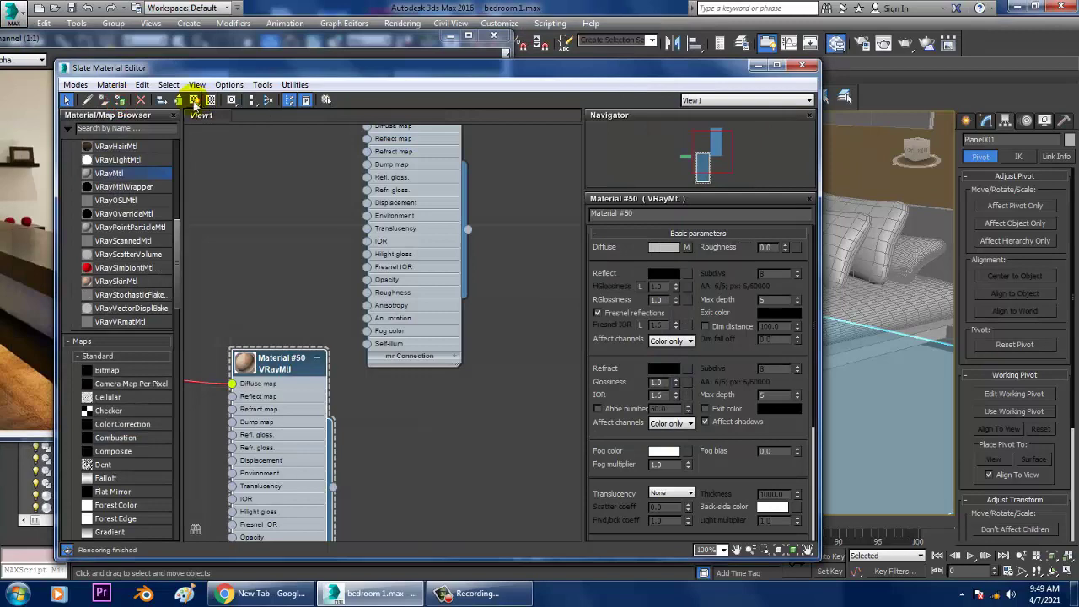
Show the carpet material shaded in the viewport and check the room
left_click(194, 101)
left_click(765, 68)
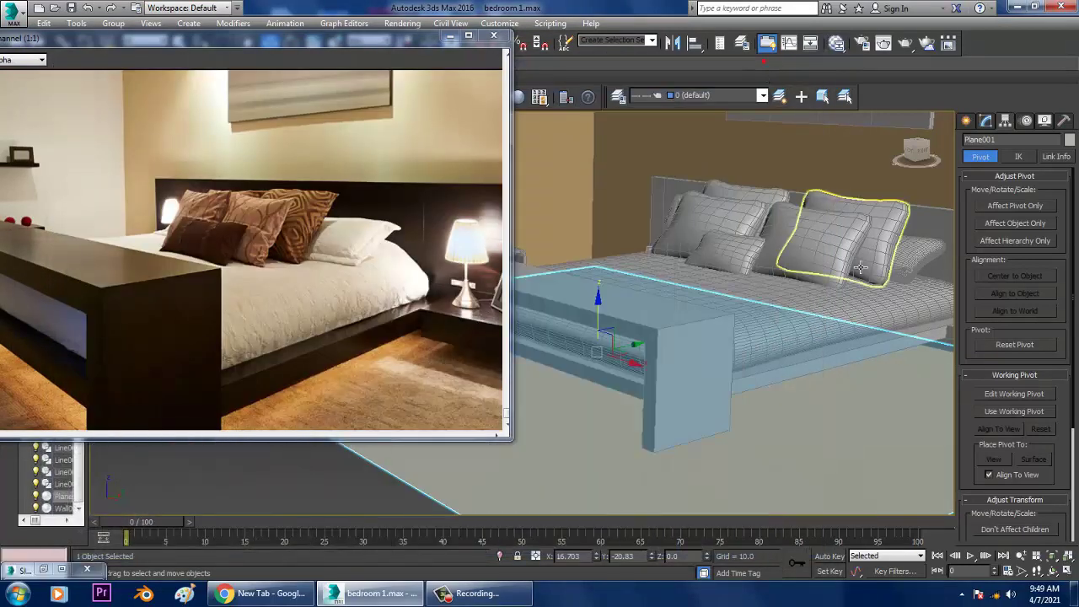
scroll(809, 284, "down", 5)
scroll(785, 313, "up", 5)
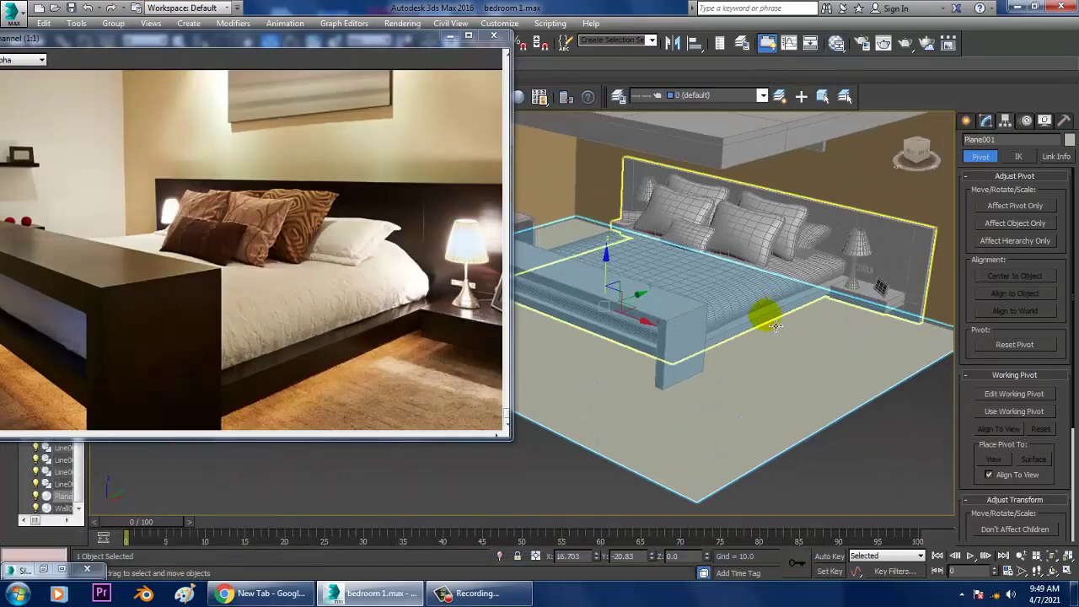
key("m")
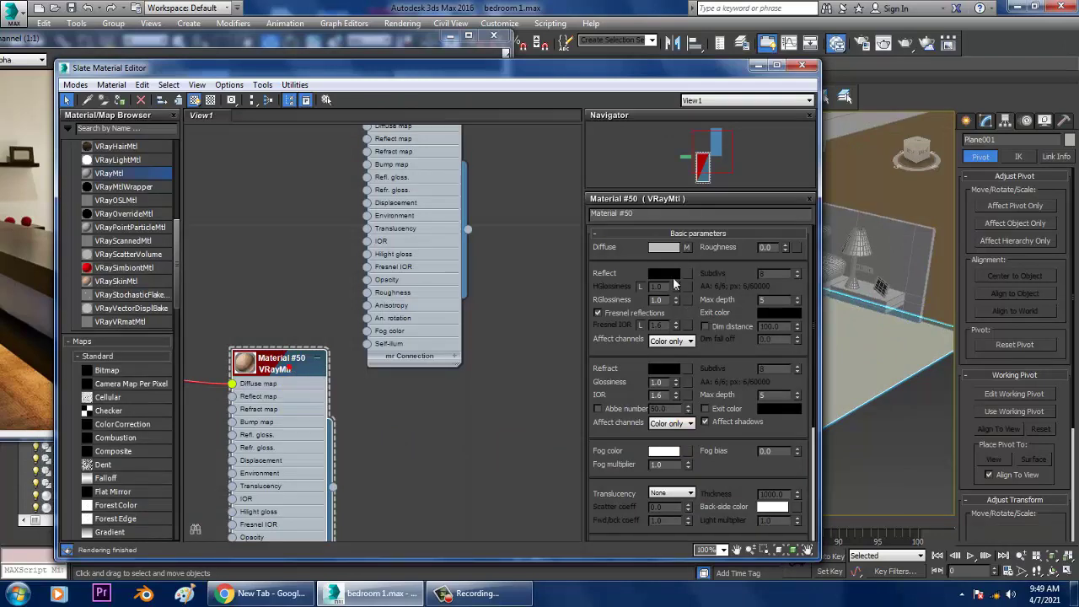
Set the carpet bitmap's U and V tiling to 3.0
left_click(687, 247)
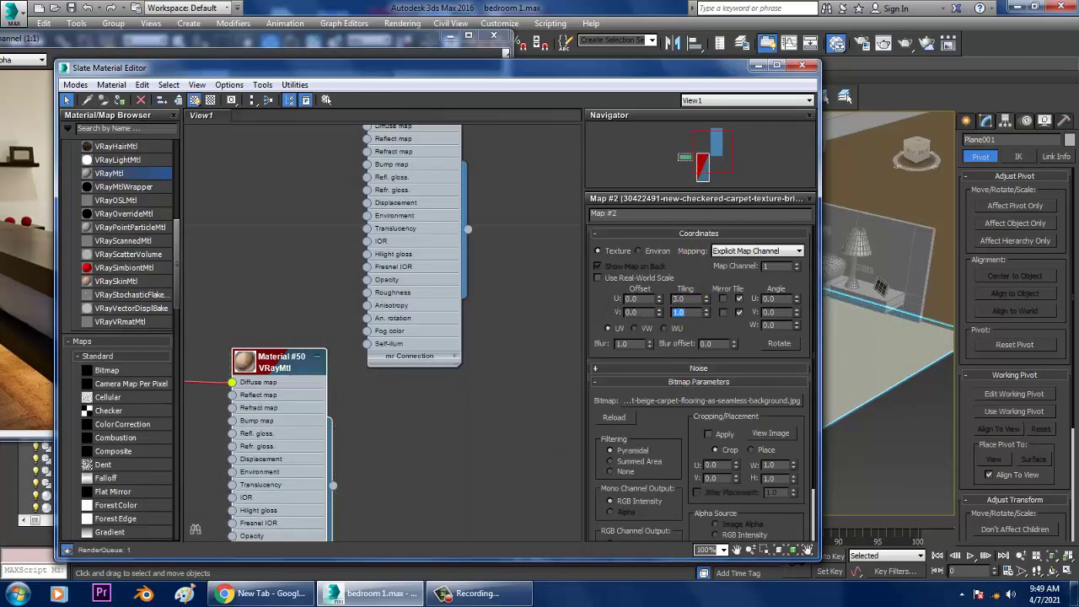
left_click_drag(622, 77, 428, 52)
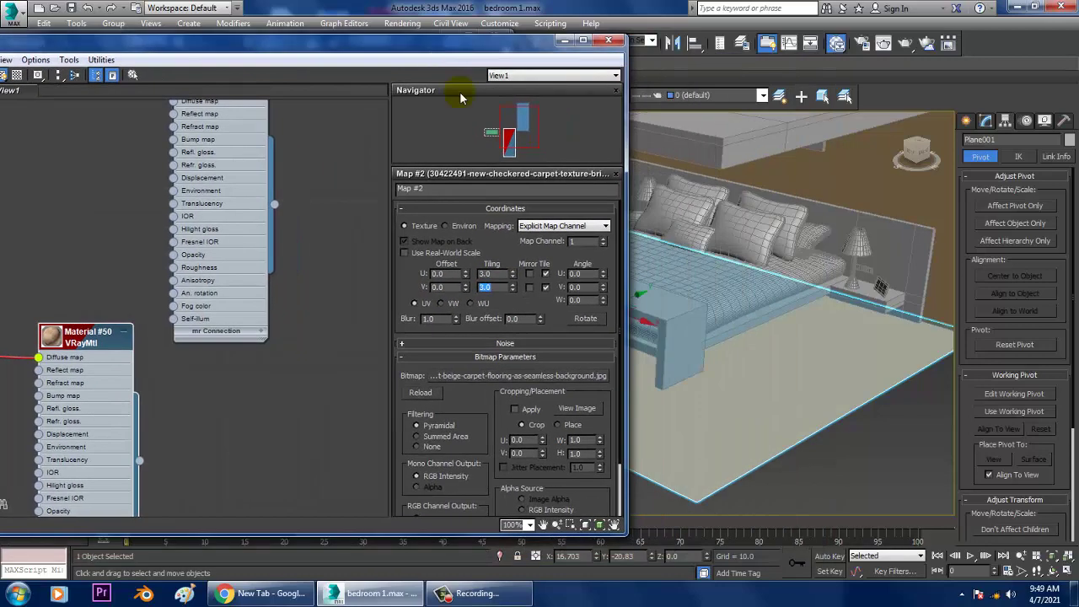
left_click(808, 364)
scroll(808, 337, "down", 3)
scroll(808, 355, "up", 3)
scroll(808, 364, "down", 2)
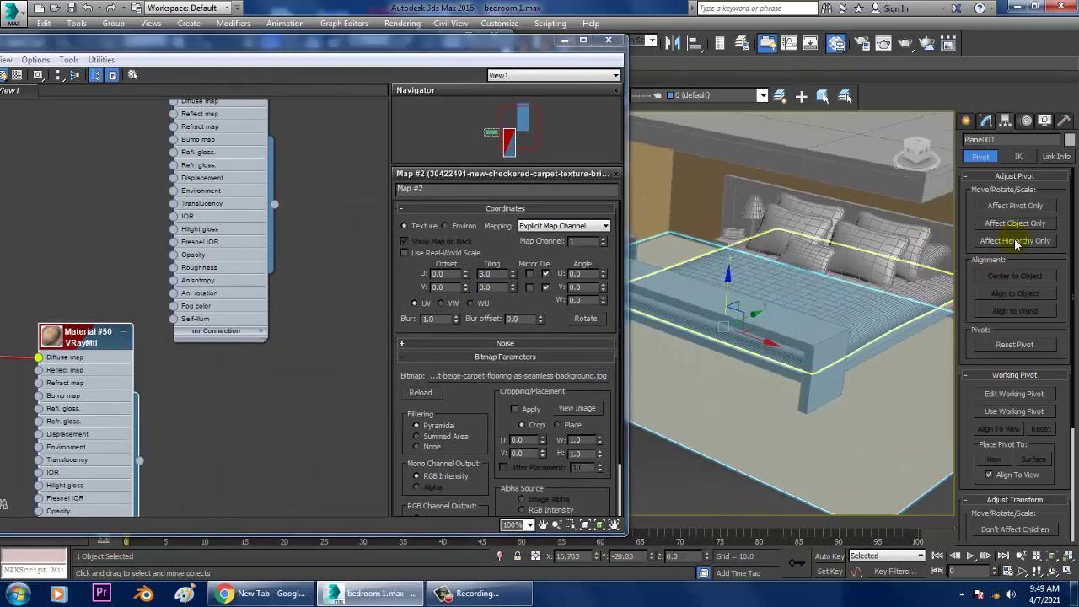
Add a UVW Map modifier to the floor Plane001
left_click(985, 121)
left_click(1012, 158)
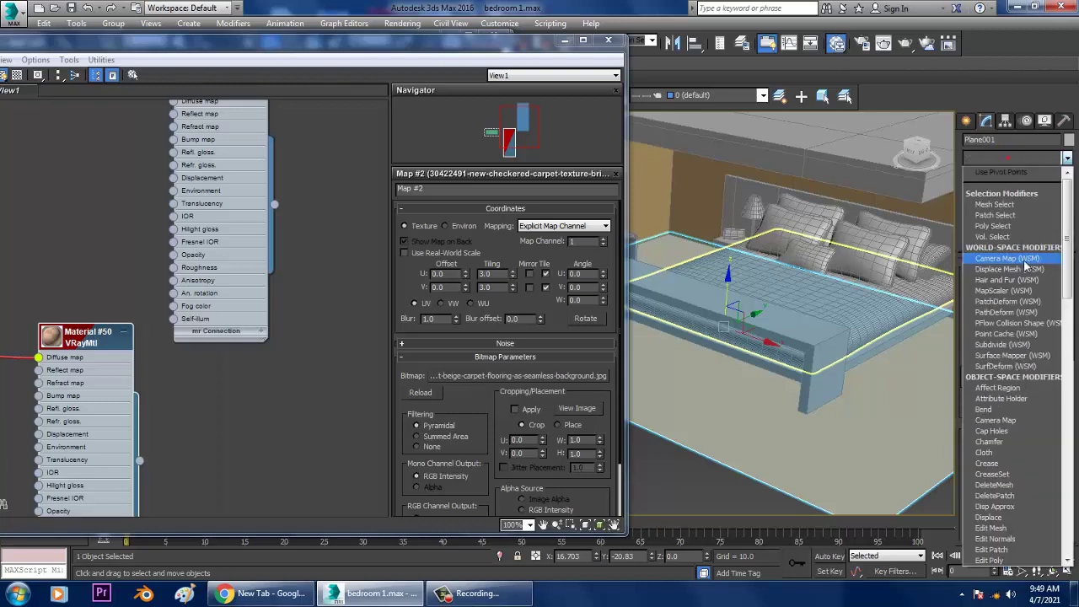
key("u")
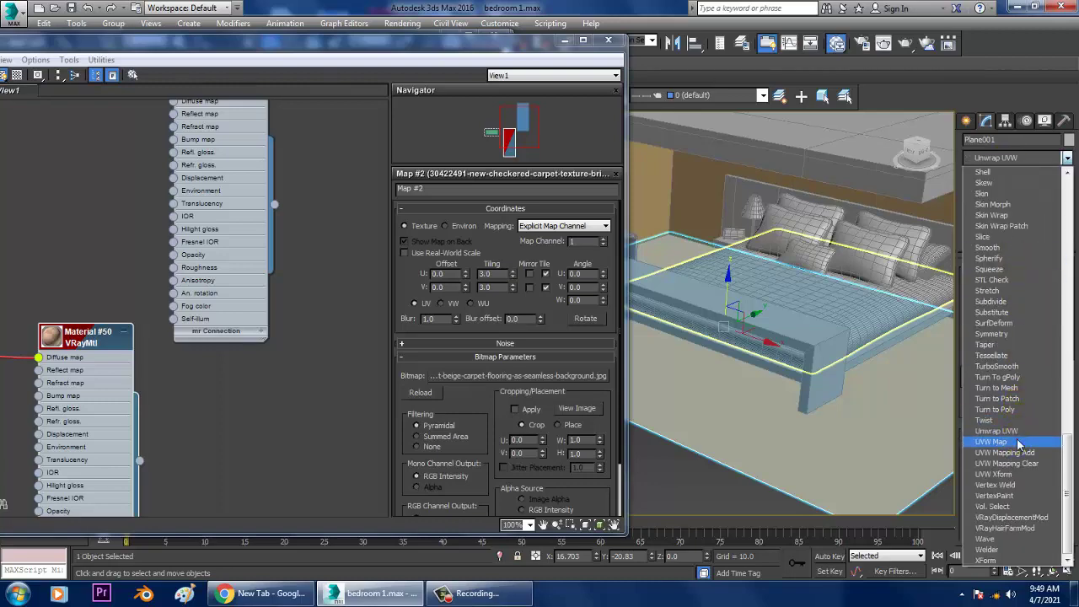
left_click(1020, 441)
middle_click_drag(795, 433, 888, 440, "alt")
Set the carpet bitmap tiling to 4.0 to make the checks smaller
double_click(489, 274)
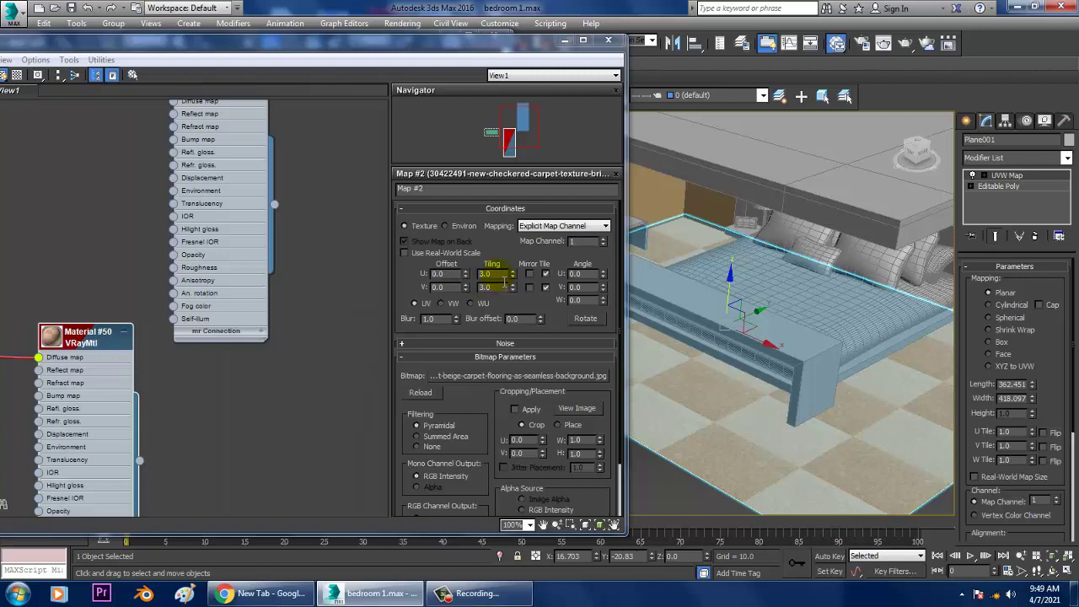
type("4")
key("Return")
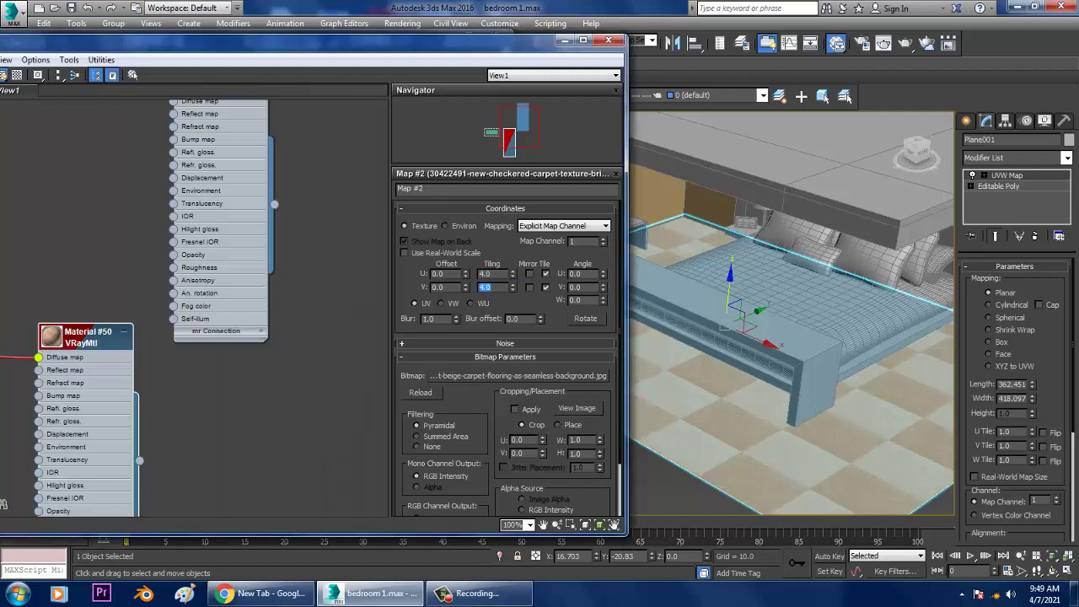
Inspect the smaller carpet checks around the room, then bring back the Material Editor enlarged
left_click(564, 39)
middle_click_drag(725, 362, 753, 376, "alt")
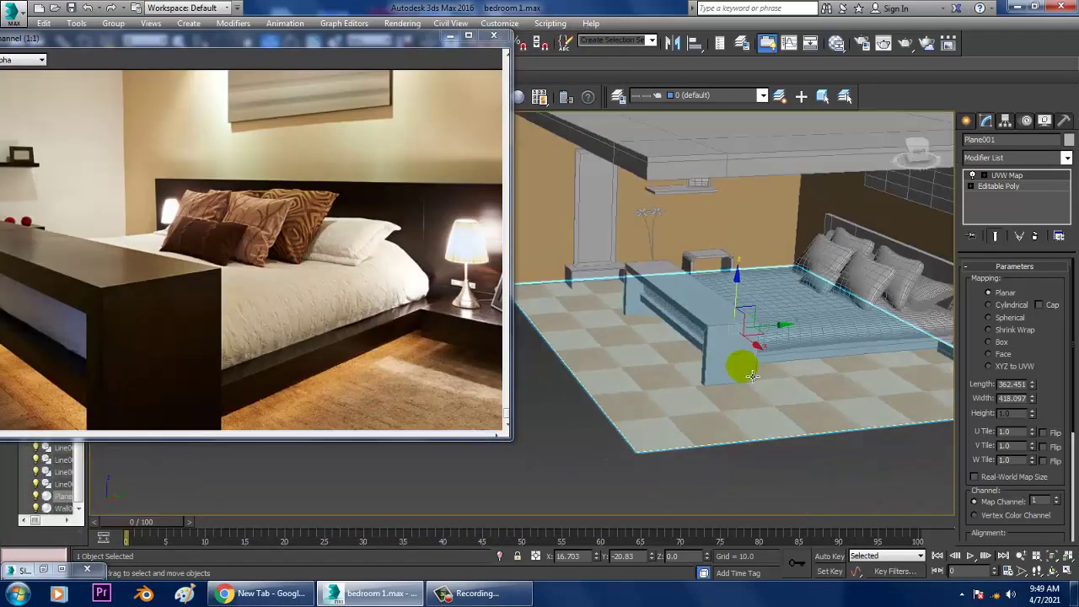
scroll(753, 376, "up", 3)
scroll(838, 378, "up", 3)
scroll(785, 378, "up", 3)
scroll(798, 368, "up", 3)
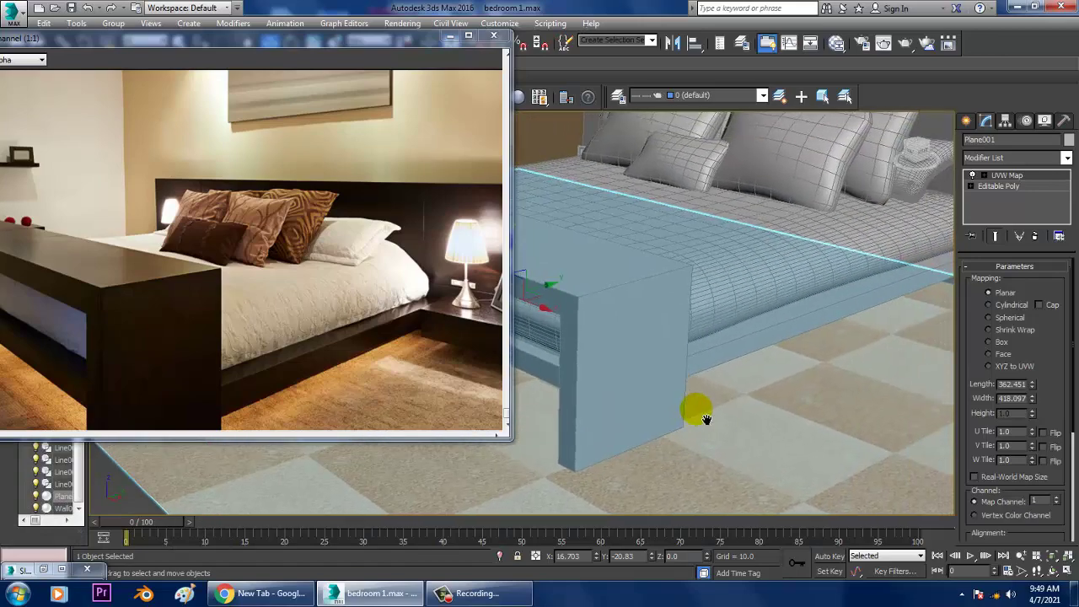
scroll(706, 419, "up", 2)
middle_click_drag(814, 421, 848, 432, "alt")
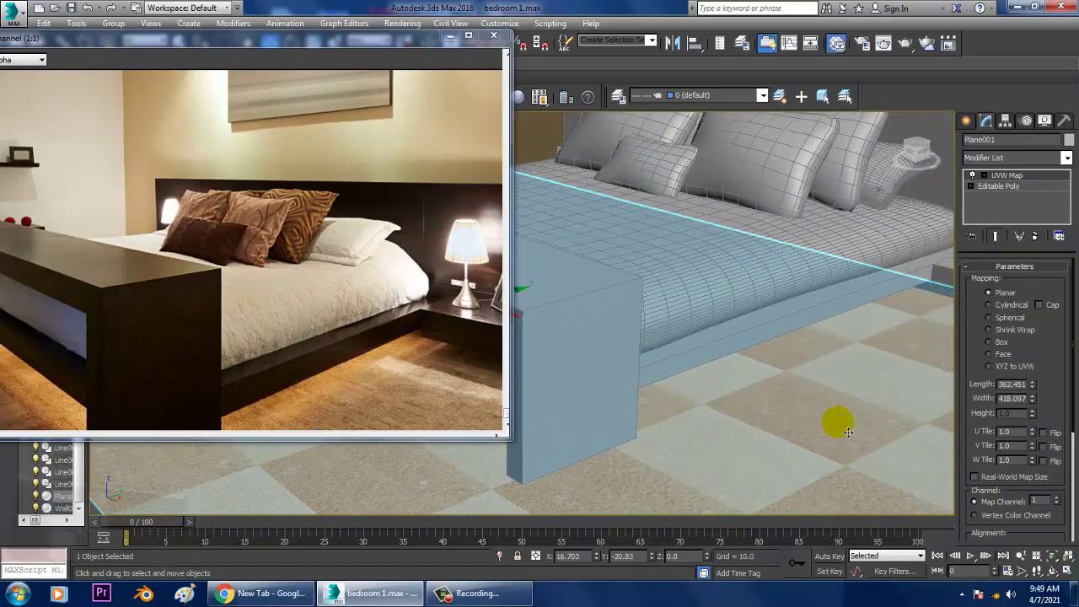
key("m")
double_click(317, 35)
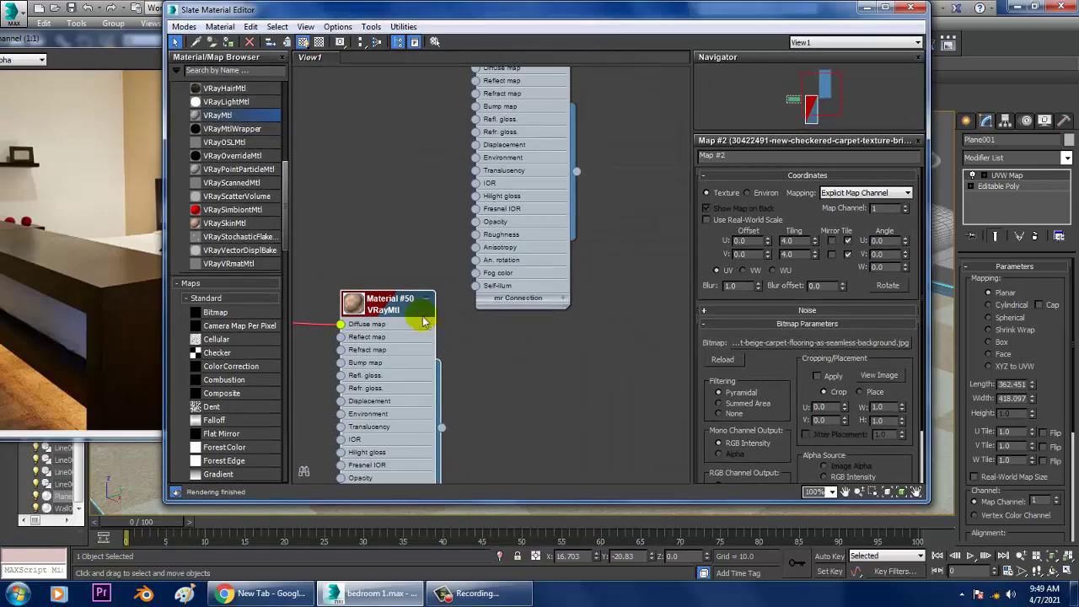
Place Material #50 beside the carpet bitmap node and add a Noise map node (Map #3)
middle_click_drag(424, 321, 468, 308)
scroll(468, 308, "down", 1)
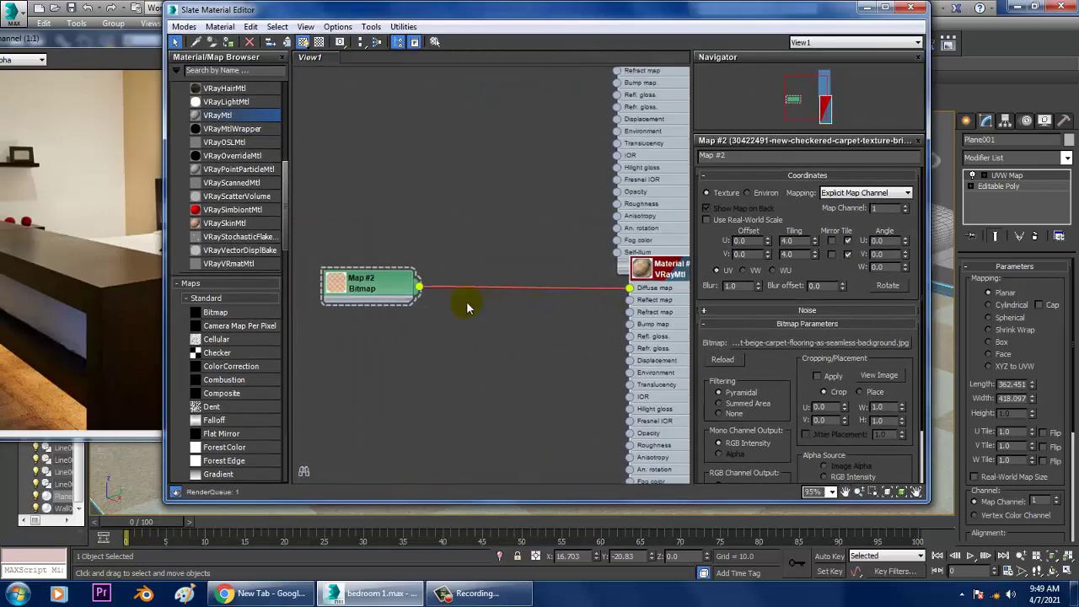
left_click_drag(653, 268, 582, 219)
scroll(633, 290, "up", 1)
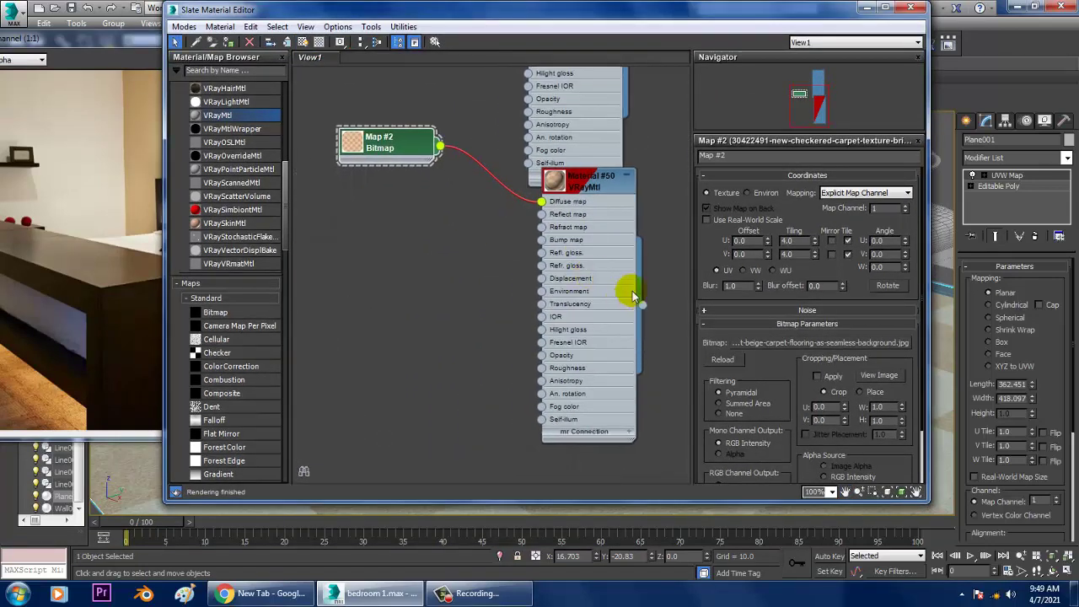
left_click_drag(285, 206, 289, 277)
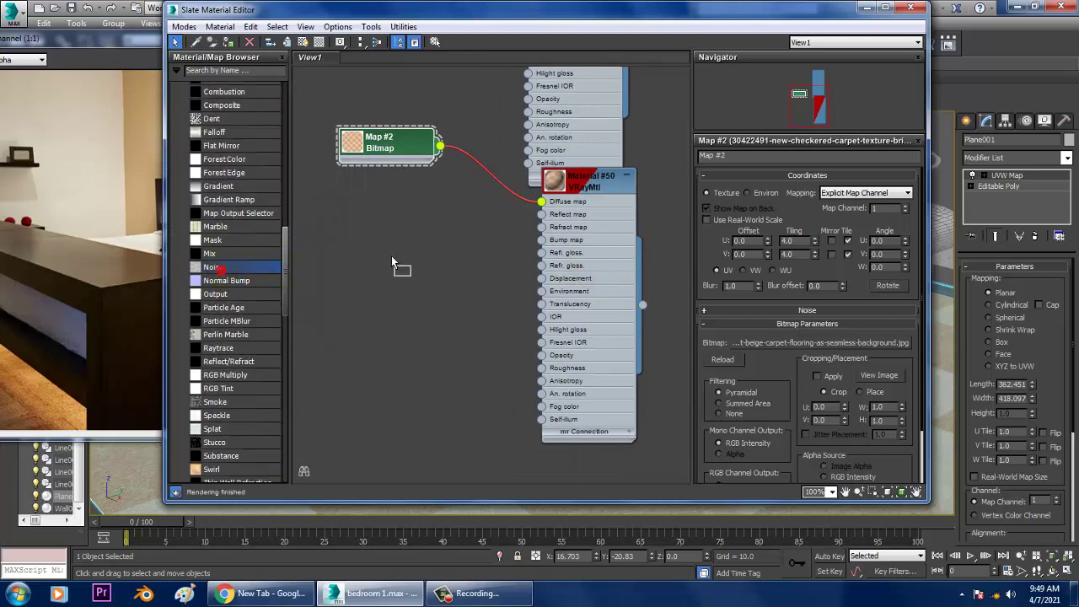
left_click_drag(392, 264, 388, 263)
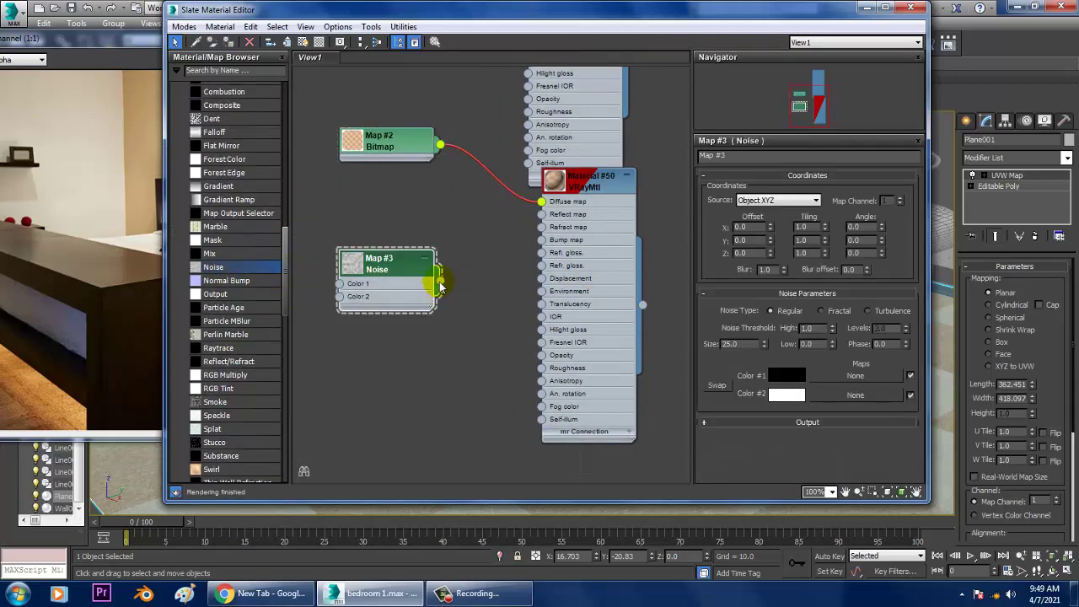
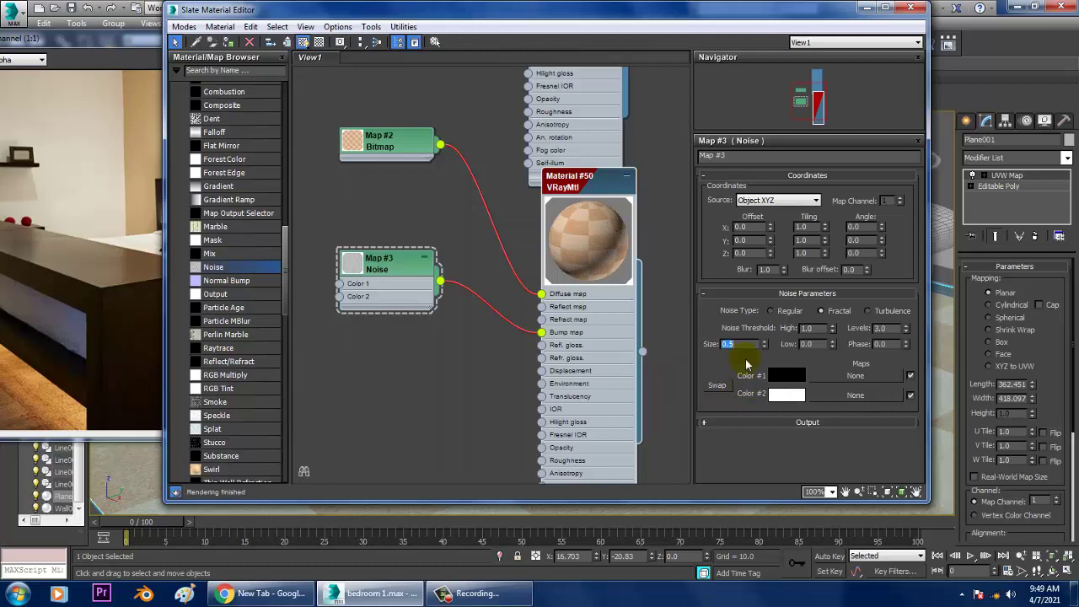
Hide the material editor and compare the bedroom scene with the enlarged reference photo
left_click(866, 10)
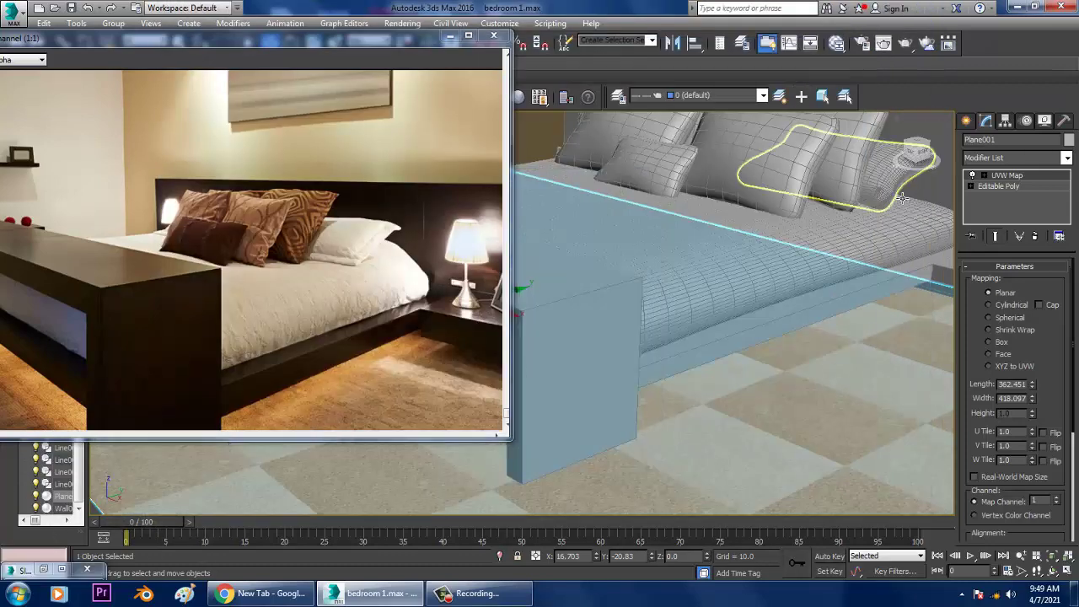
scroll(802, 251, "down", 5)
mouse_move(802, 250)
middle_mouse_down("alt")
mouse_move(795, 234)
mouse_move(809, 282)
mouse_move(855, 289)
mouse_move(783, 279)
mouse_move(725, 287)
middle_mouse_up("alt")
left_click(327, 140)
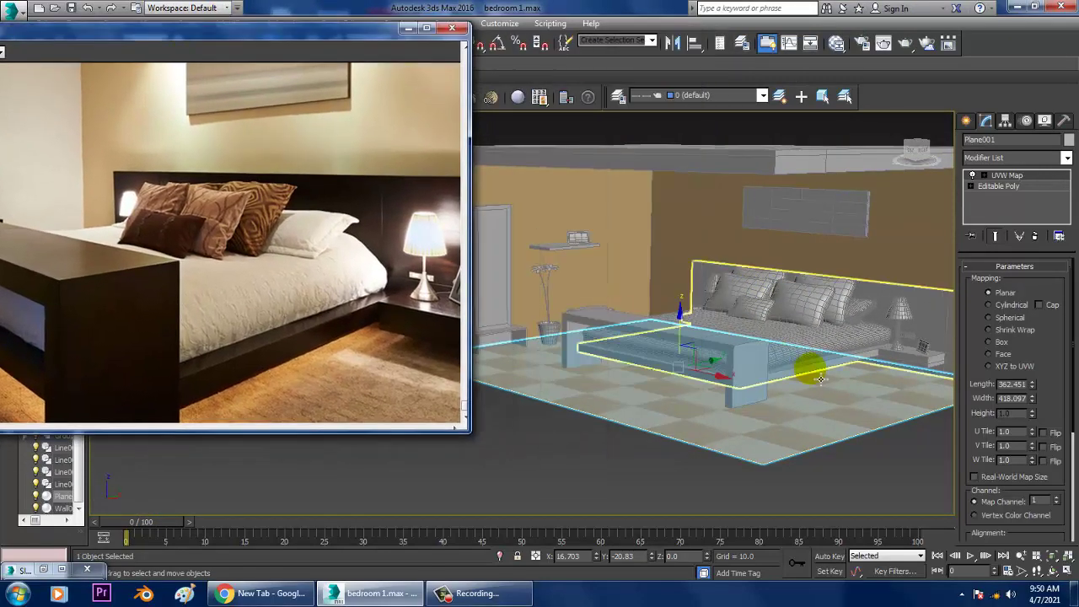
middle_click_drag(806, 361, 800, 382)
scroll(800, 381, "up", 2)
scroll(734, 368, "up", 3)
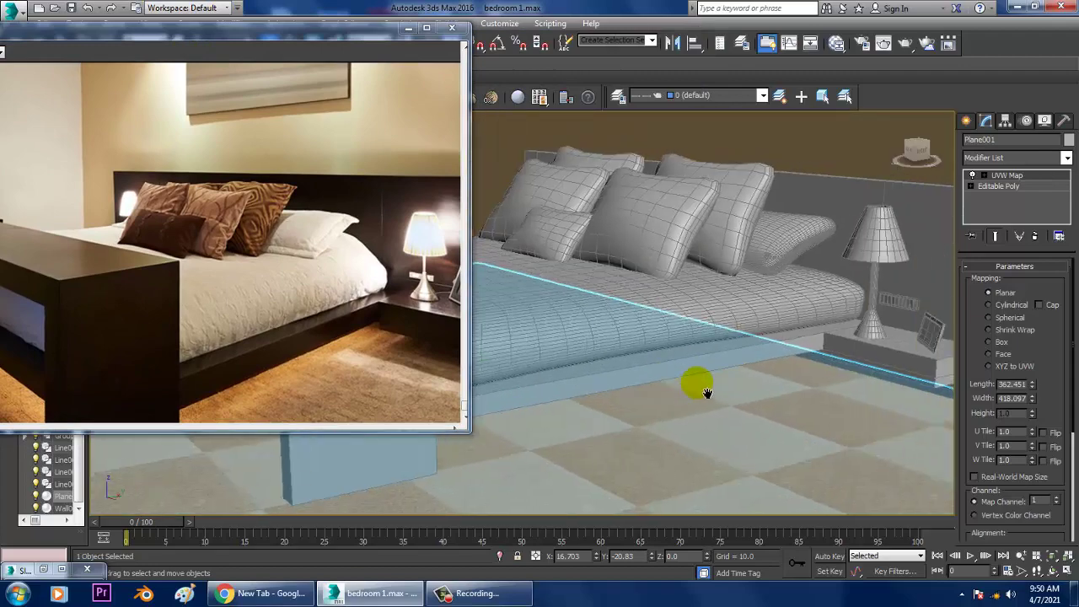
scroll(699, 378, "up", 2)
scroll(783, 386, "up", 1)
scroll(765, 371, "down", 2)
scroll(860, 309, "down", 2)
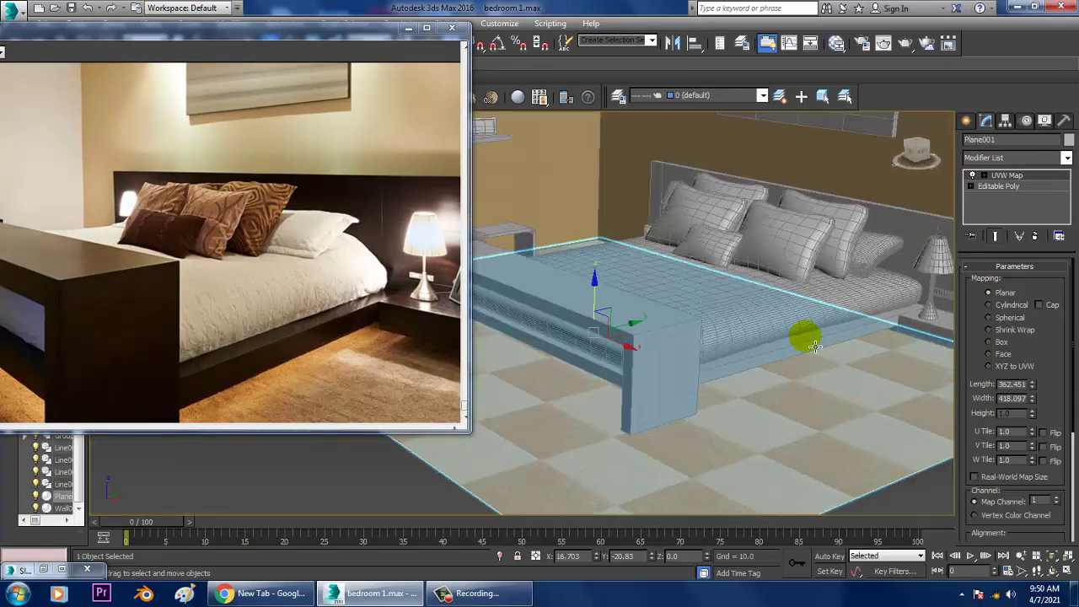
mouse_move(802, 337)
middle_mouse_down("alt")
mouse_move(622, 373)
mouse_move(698, 349)
mouse_move(678, 371)
middle_mouse_up("alt")
Select the floor plane and rename its VRay material to 'floor carpet'
left_click(660, 374)
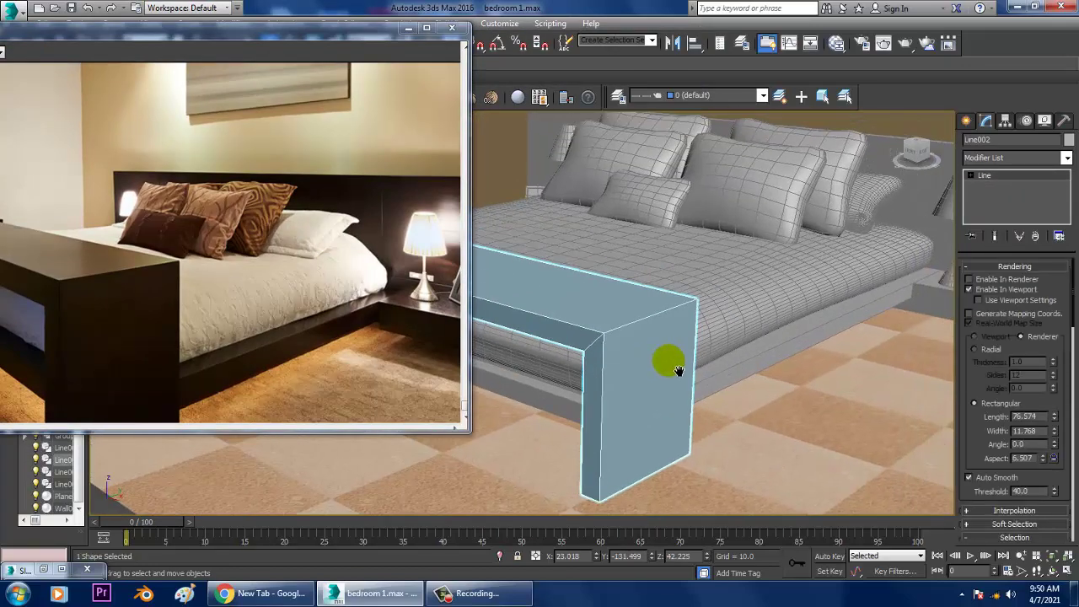
left_click(814, 486)
key("m")
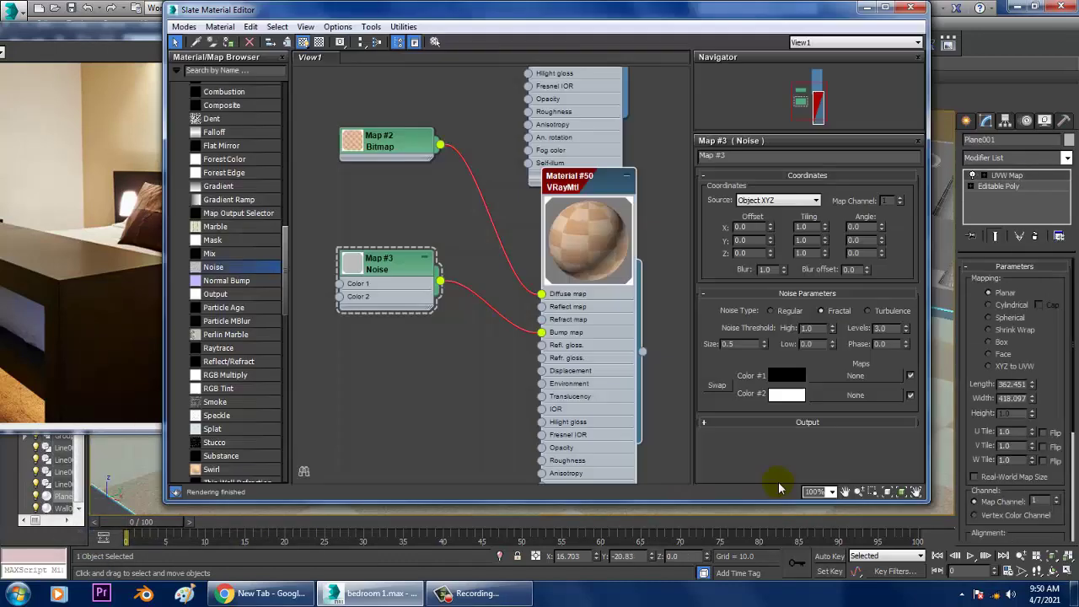
double_click(612, 186)
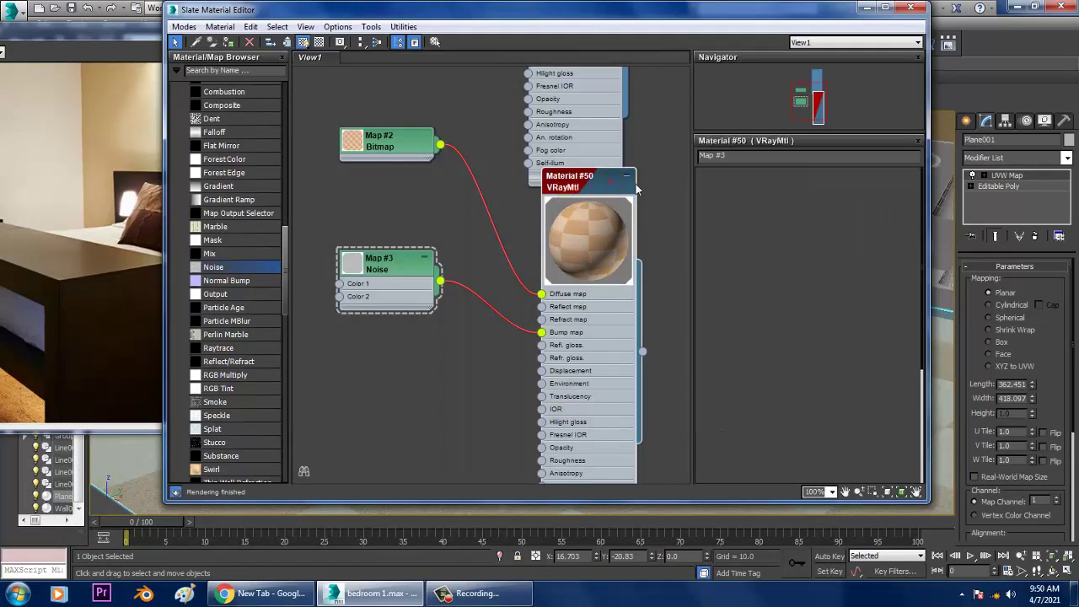
type("floor carpet")
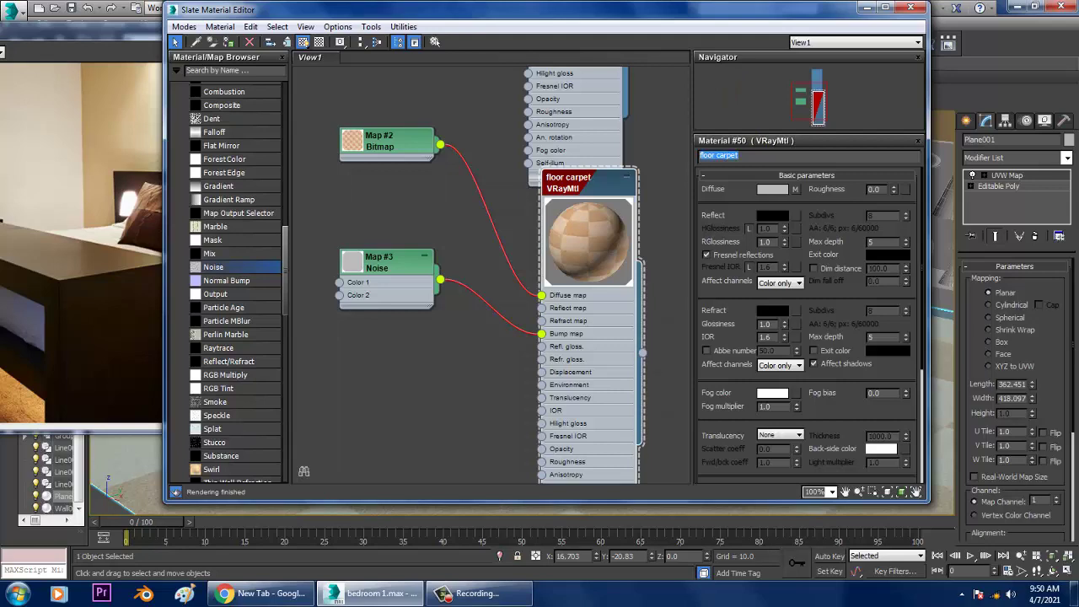
Select the bench Line002 and reopen the material editor with free space in the node graph
left_click(866, 10)
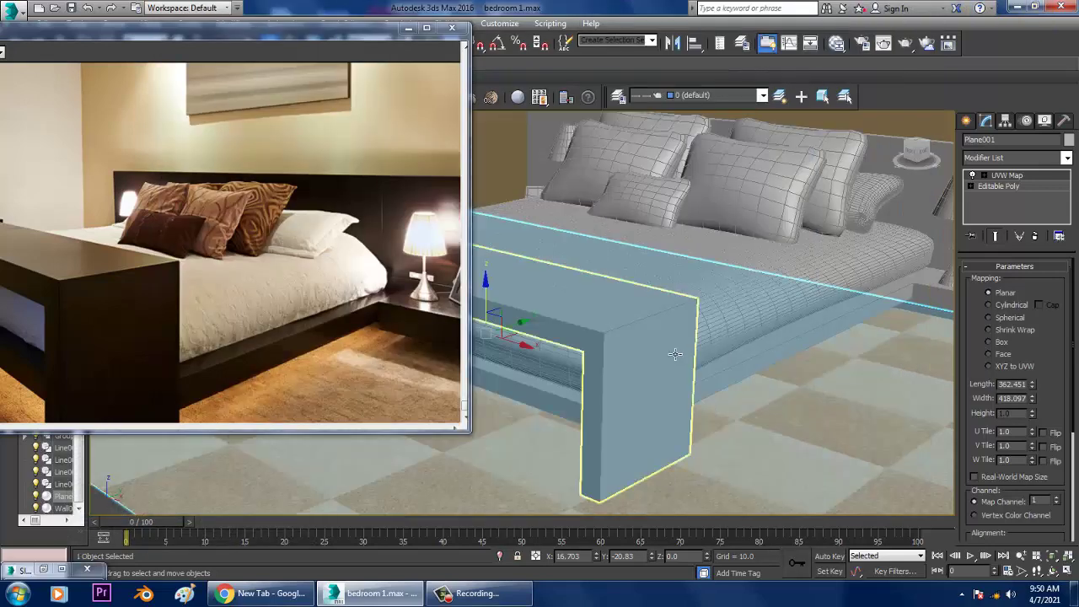
left_click(649, 320)
key("m")
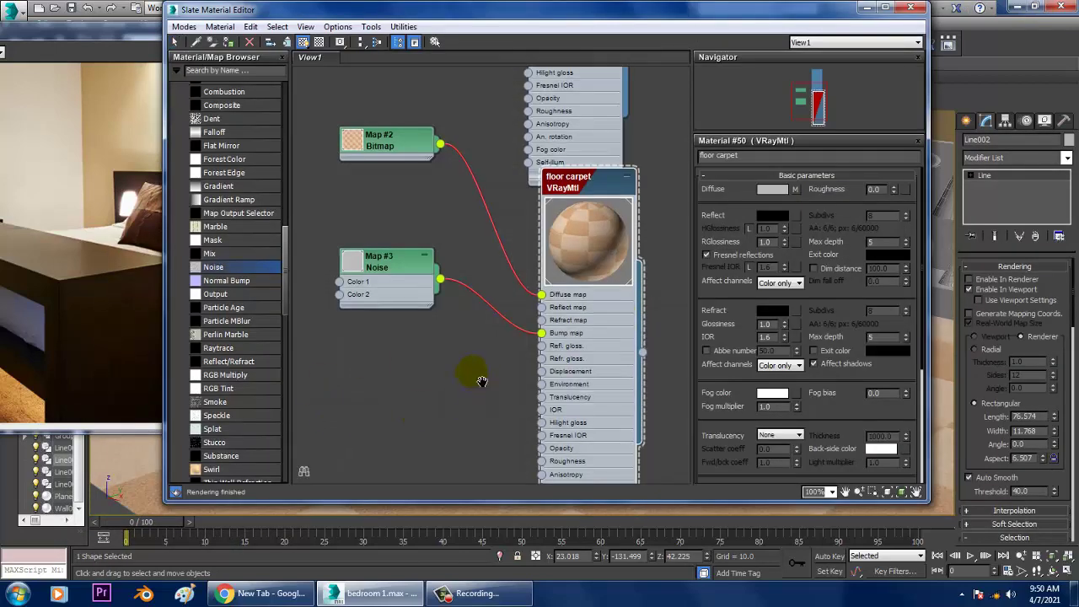
middle_click_drag(481, 374, 472, 189)
left_click_drag(284, 266, 285, 149)
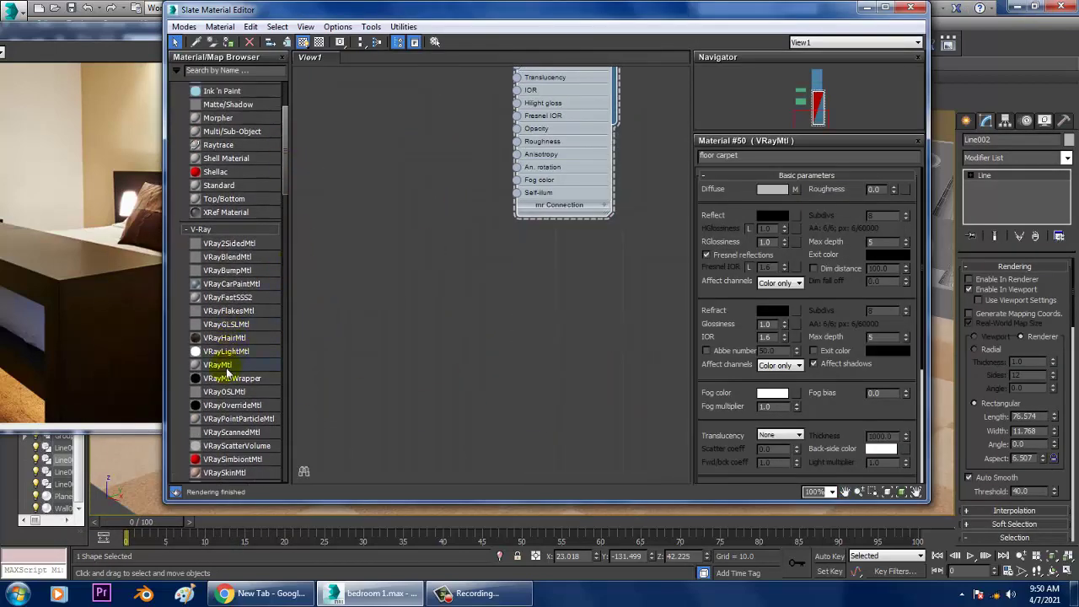
Add a new VRayMtl and load the wood-grain JPG as its diffuse bitmap
left_click_drag(374, 290, 412, 252)
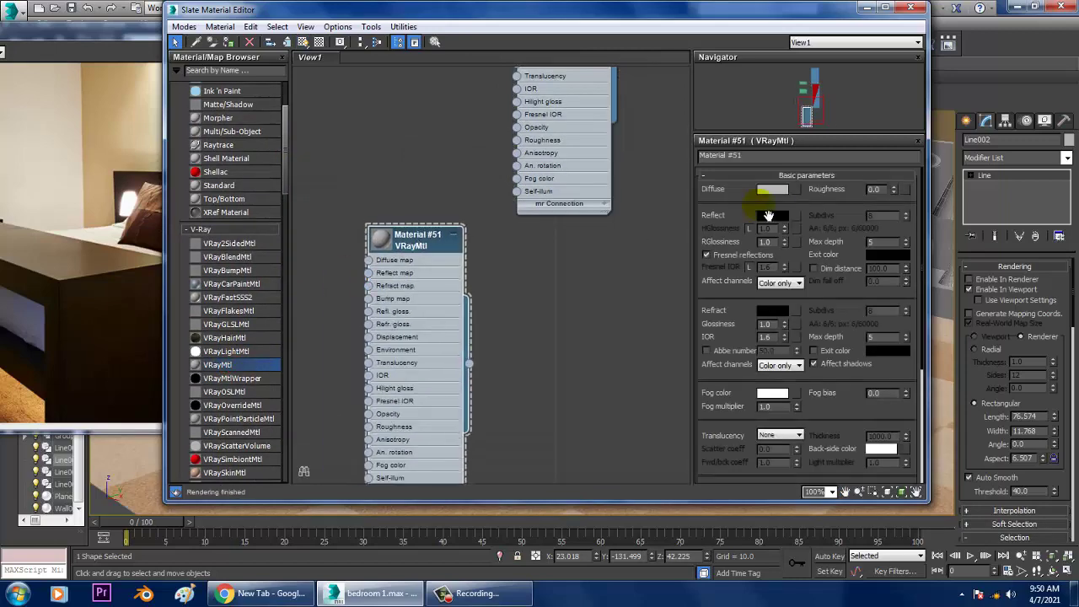
left_click(799, 190)
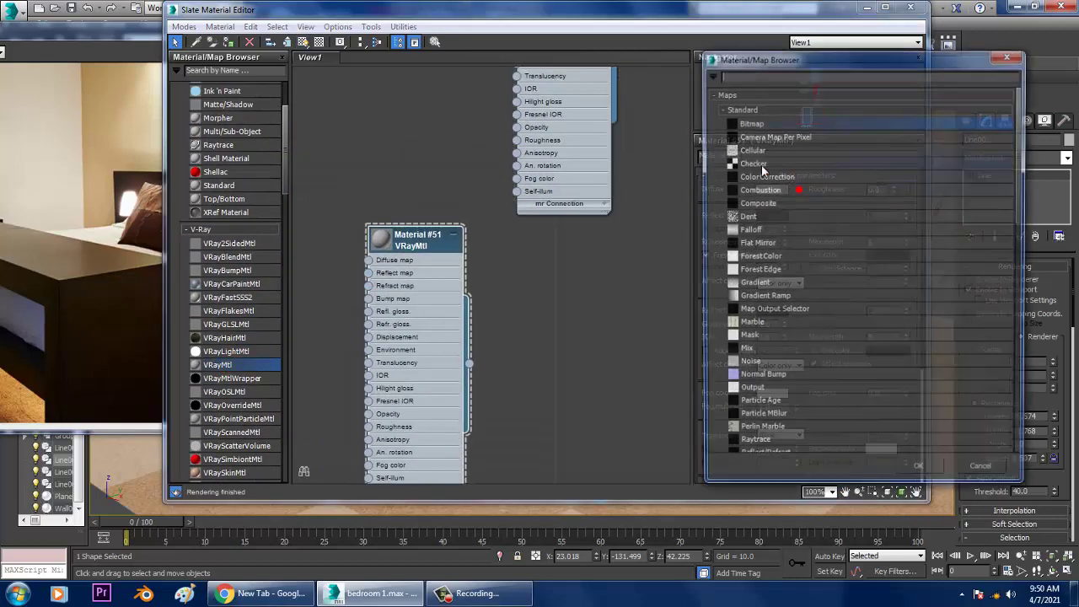
double_click(759, 126)
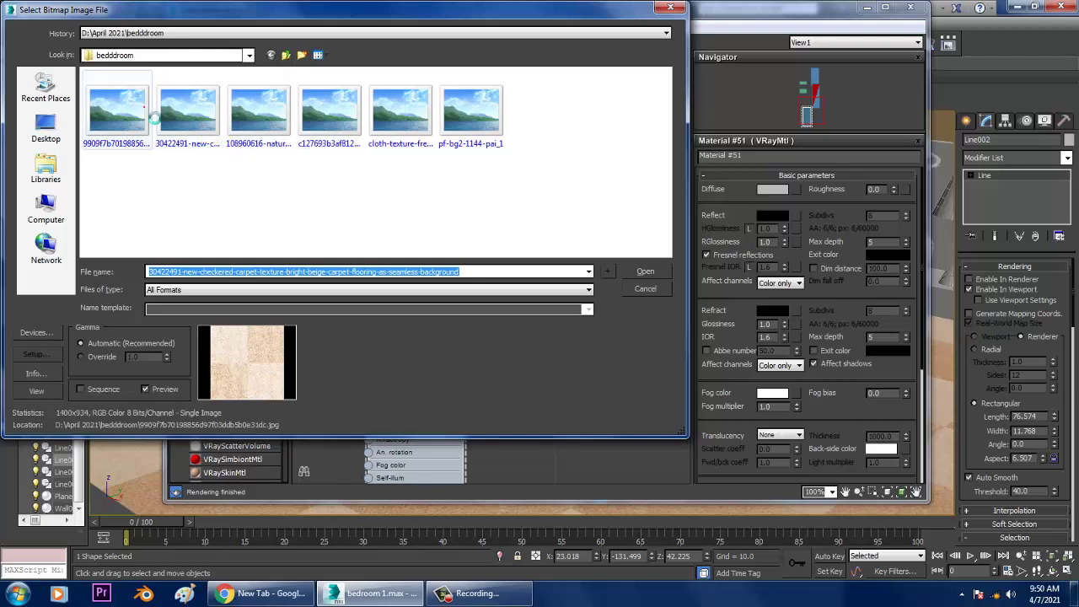
left_click(211, 122)
left_click(262, 118)
left_click(378, 119)
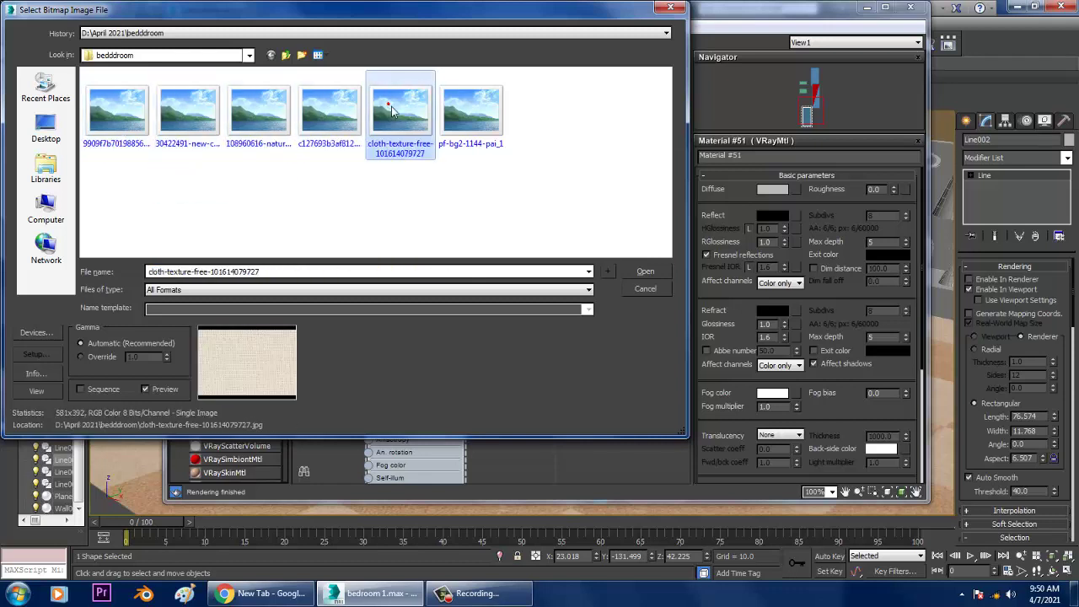
left_click(470, 110)
left_click(397, 109)
left_click(355, 119)
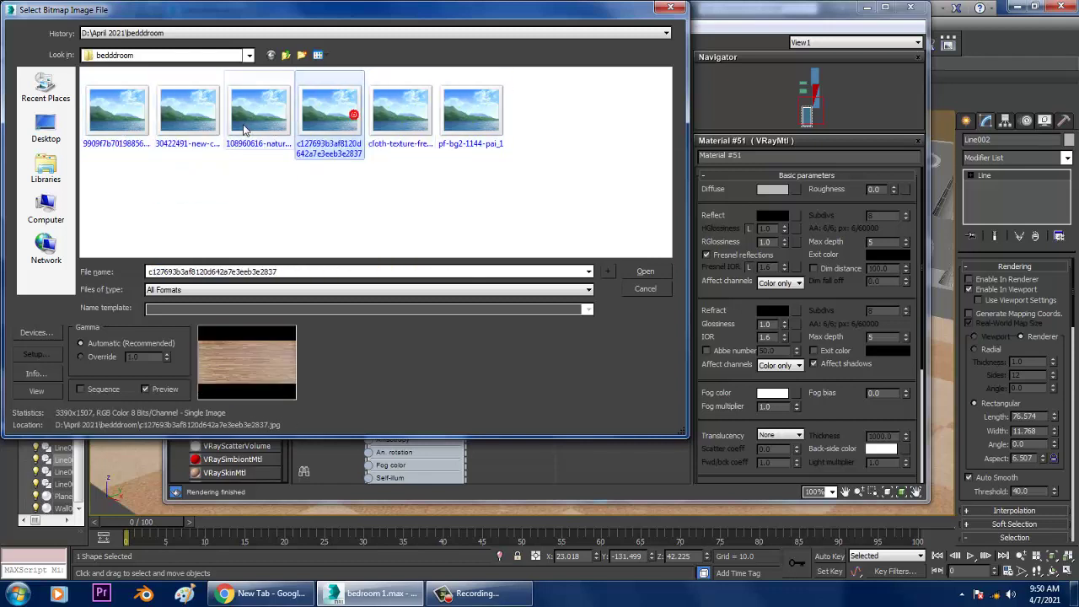
left_click(278, 126)
left_click(319, 119)
double_click(319, 116)
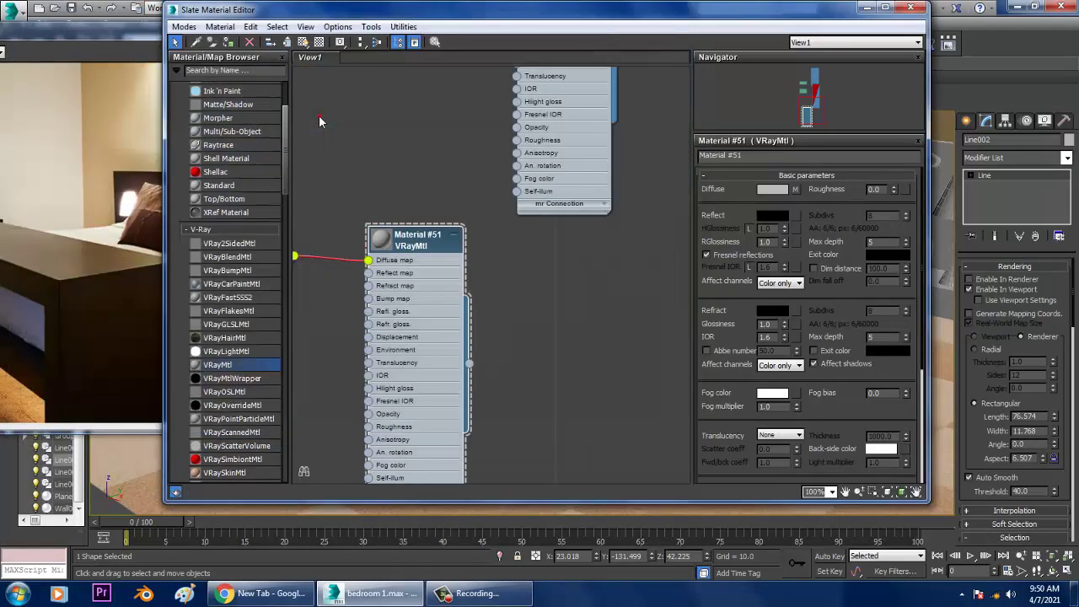
Show the material shaded in the viewport and name it 'wood'
left_click(302, 41)
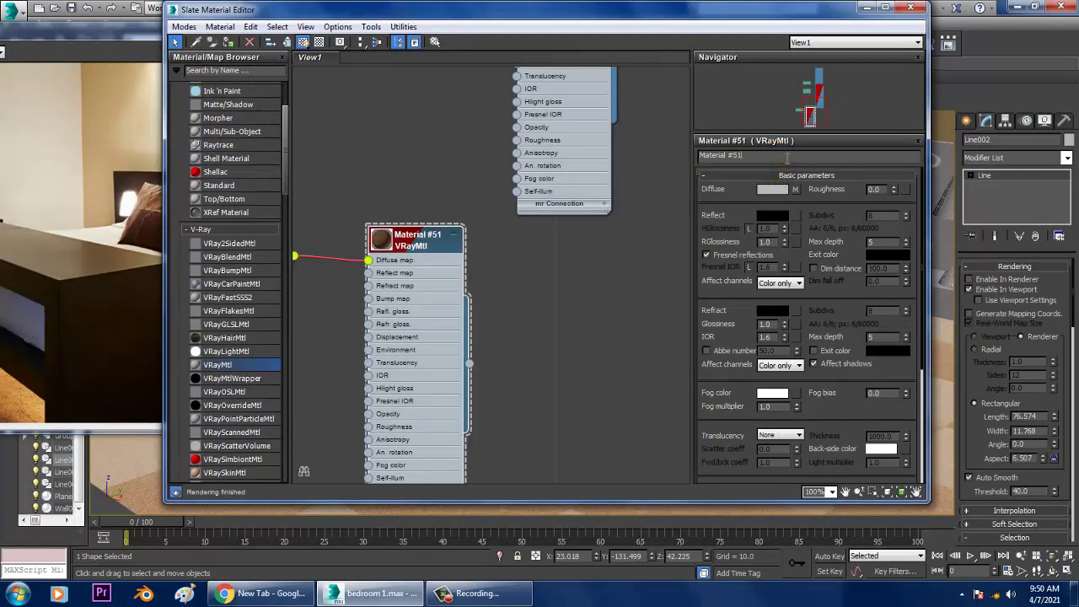
type("wood")
left_click_drag(700, 10, 366, 168)
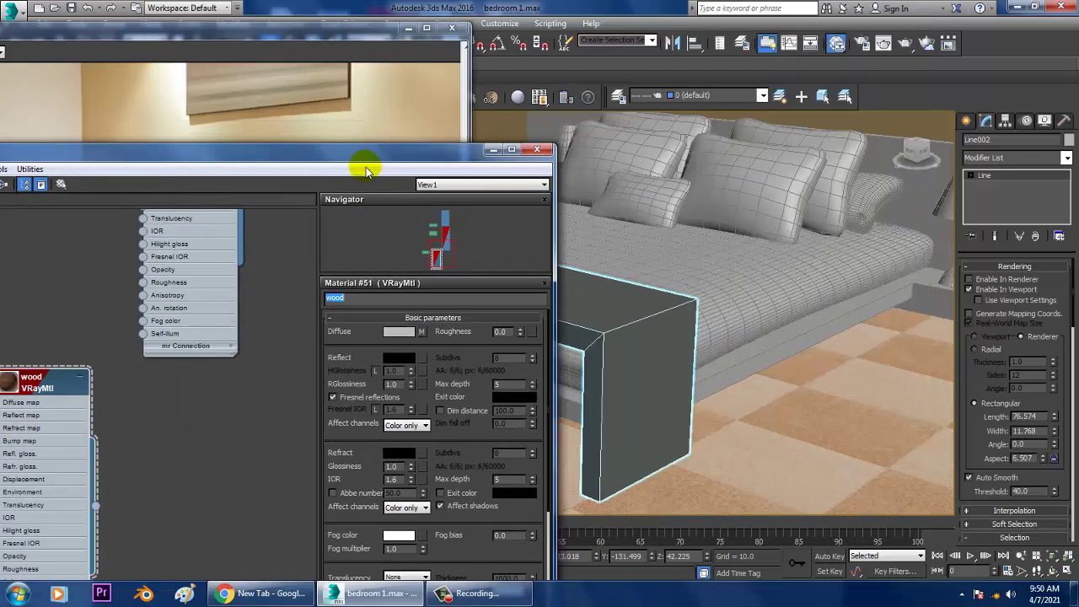
Convert the bench to an editable poly
left_click(1003, 156)
left_click(1005, 164)
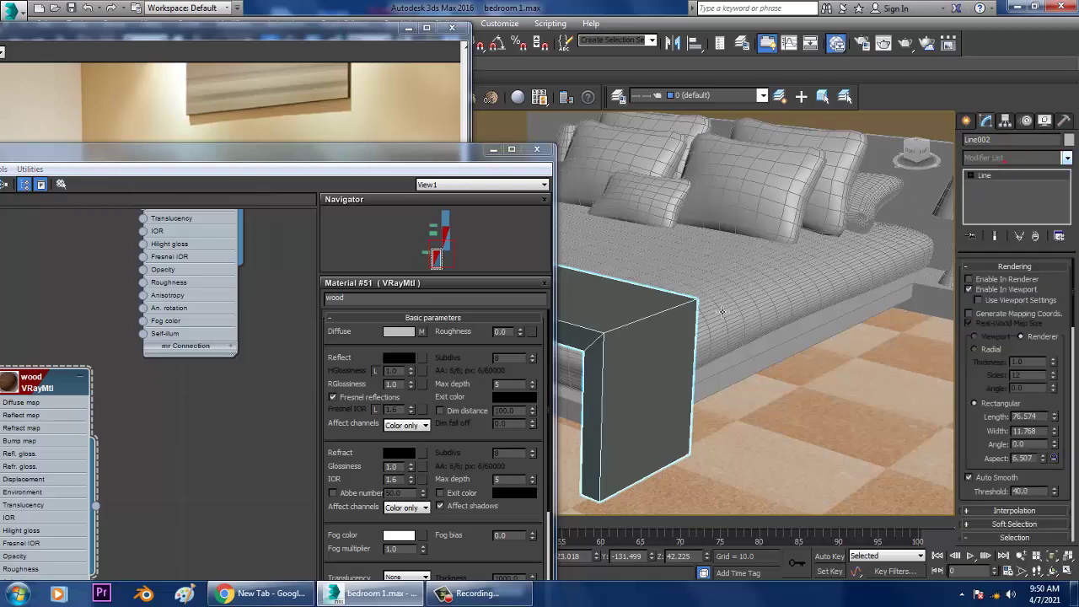
right_click(625, 317)
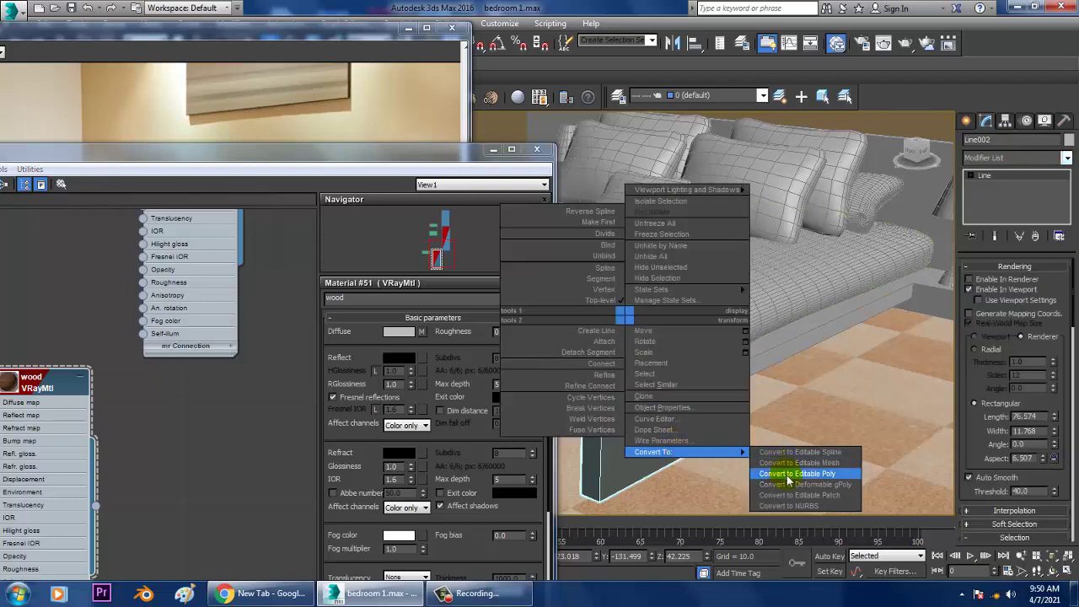
left_click(784, 472)
Add a UVW Map modifier to the bench with Box mapping
left_click(1023, 160)
scroll(1023, 244, "down", 15)
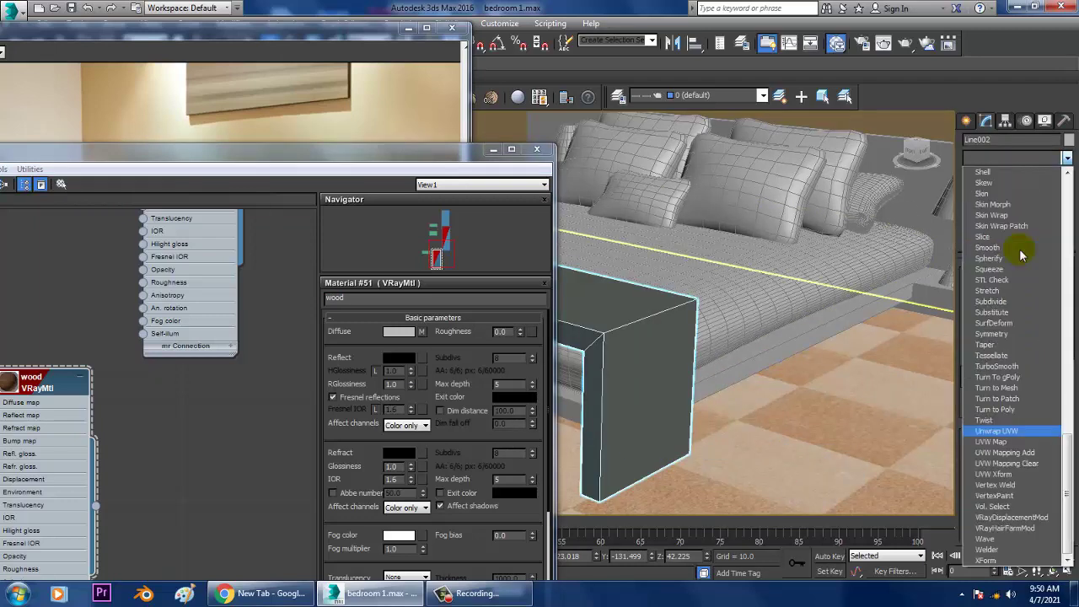
left_click(1003, 442)
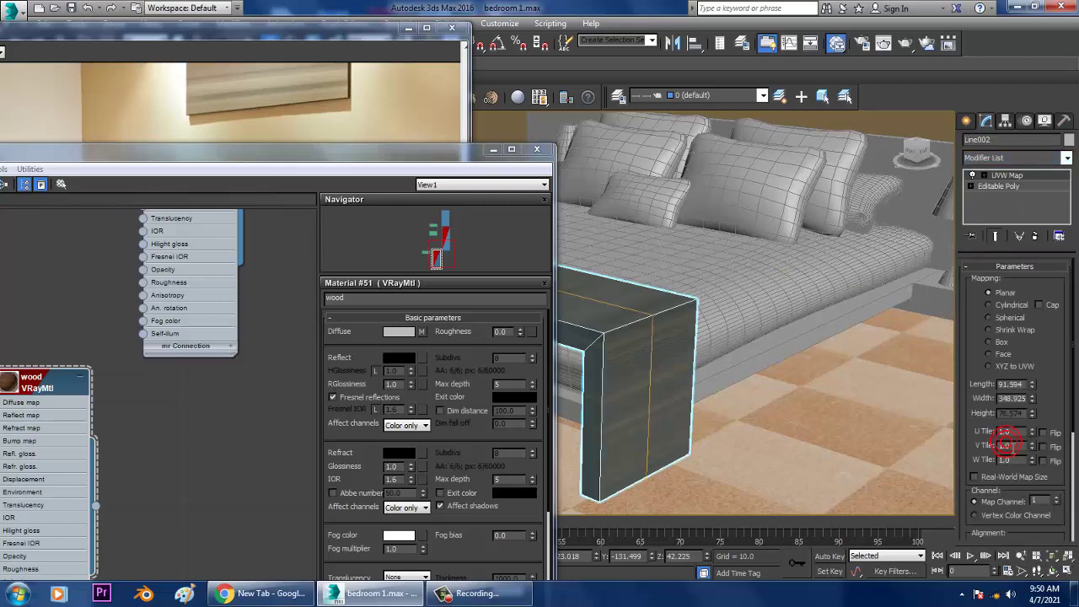
left_click(989, 341)
mouse_move(741, 371)
middle_mouse_down("alt")
mouse_move(852, 306)
mouse_move(862, 323)
mouse_move(809, 325)
mouse_move(740, 379)
middle_mouse_up("alt")
scroll(771, 326, "up", 3)
scroll(770, 326, "down", 10)
middle_click_drag(759, 325, 752, 342, "alt")
scroll(752, 342, "up", 4)
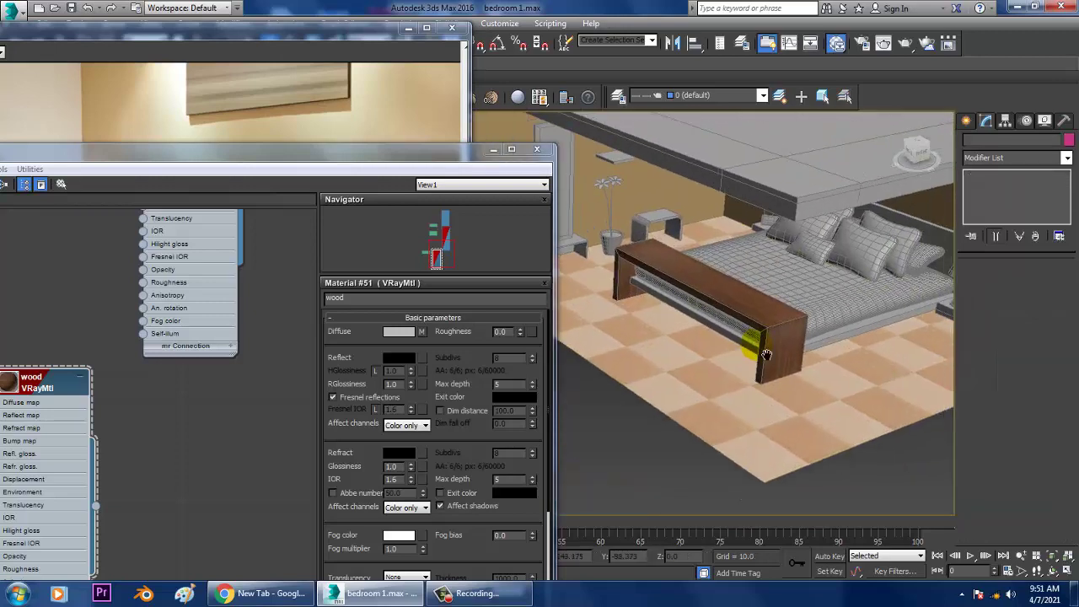
scroll(752, 341, "up", 3)
scroll(818, 332, "up", 3)
scroll(818, 331, "up", 3)
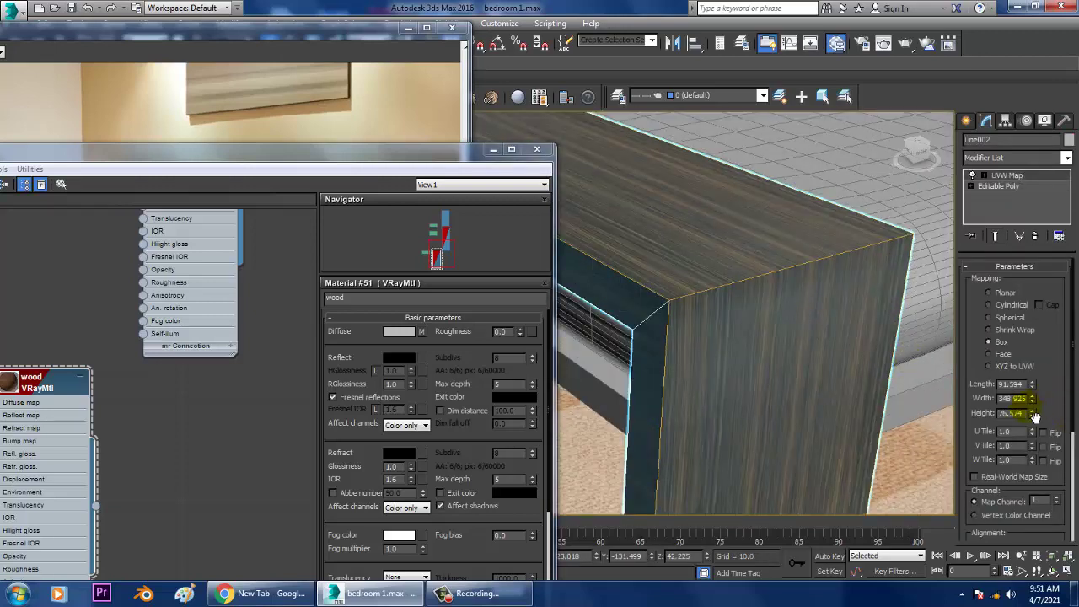
Set the box mapping width to about 394.3 and length 88.847, then fit it to the bench
mouse_move(1033, 399)
left_mouse_down()
mouse_move(1026, 393)
mouse_move(1042, 404)
mouse_move(1000, 321)
left_mouse_up()
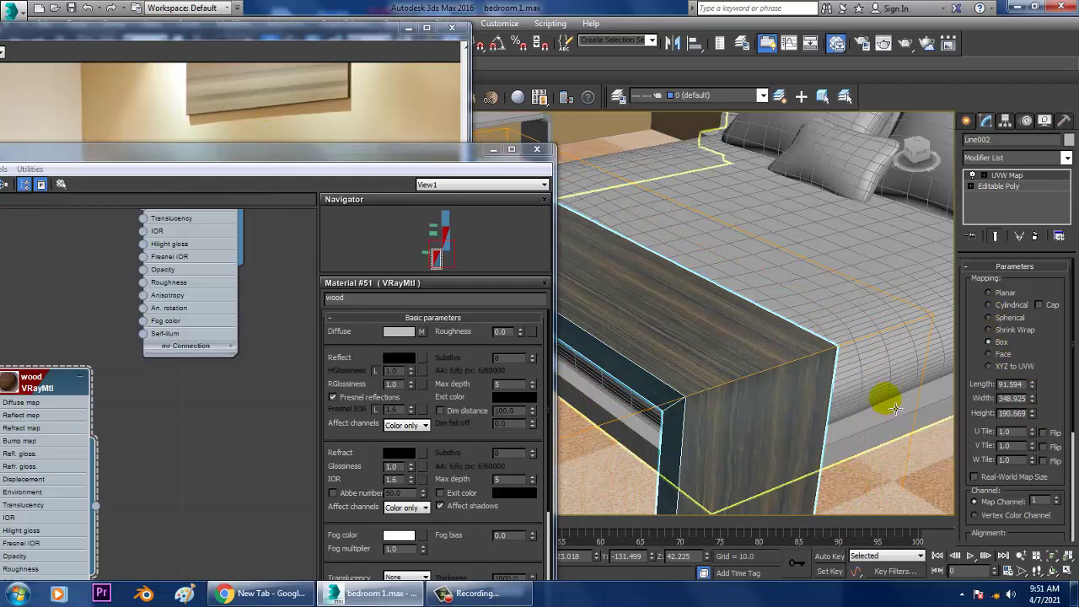
middle_click_drag(891, 340, 891, 361, "alt")
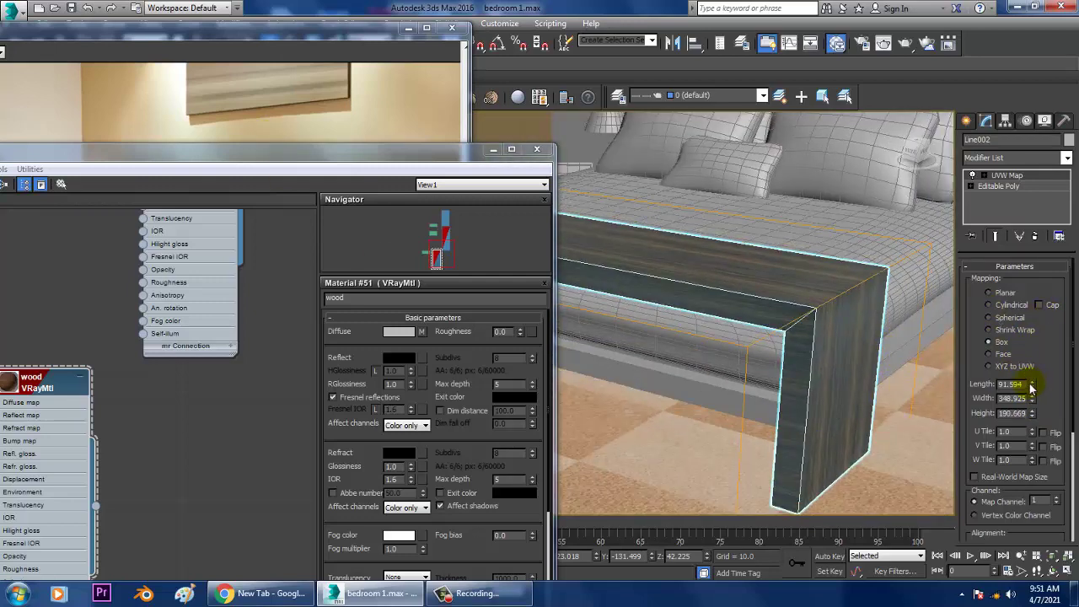
left_click_drag(1032, 386, 1041, 394)
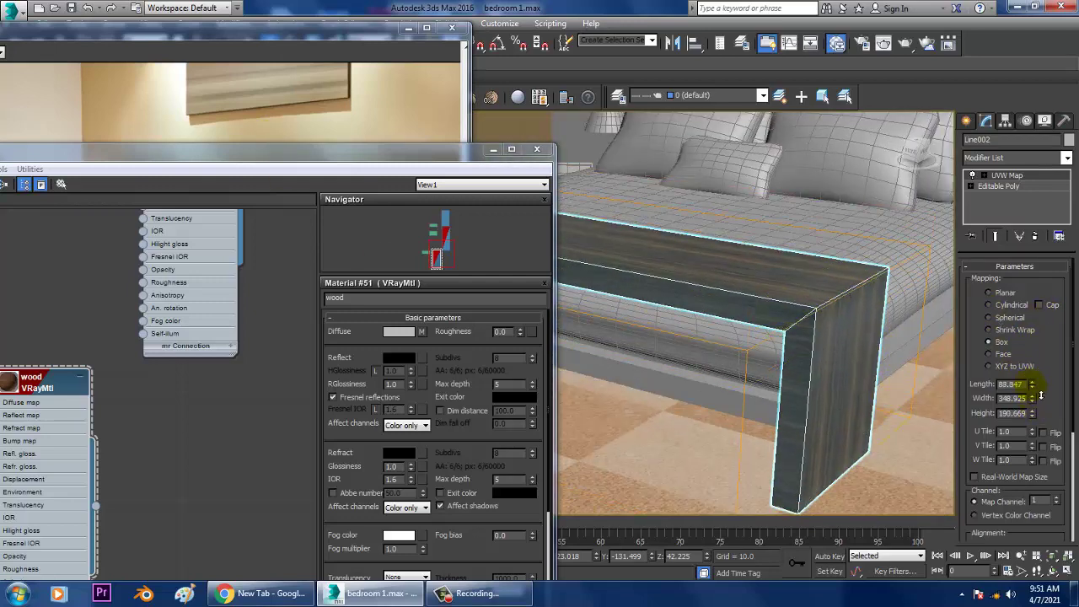
scroll(1054, 422, "down", 5)
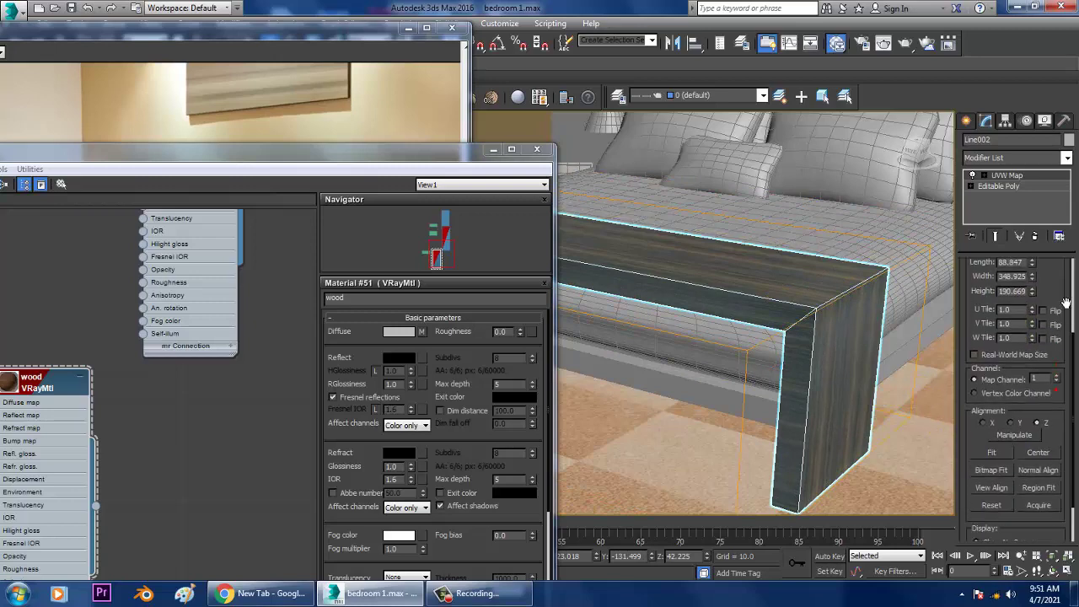
left_click(992, 453)
mouse_move(823, 398)
middle_mouse_down("alt")
mouse_move(783, 385)
mouse_move(755, 337)
middle_mouse_up("alt")
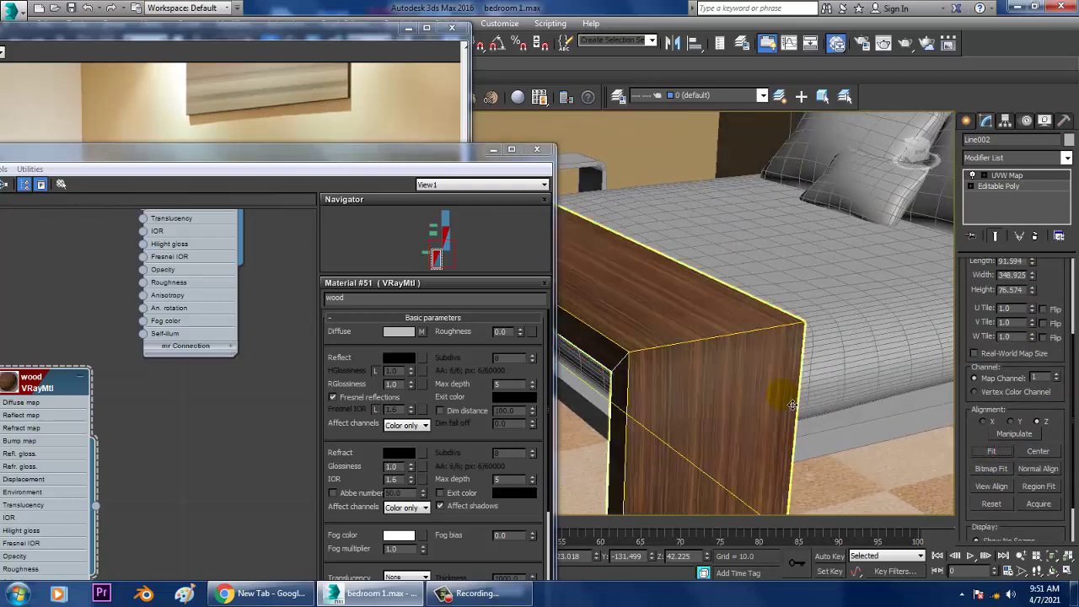
left_click_drag(249, 168, 263, 84)
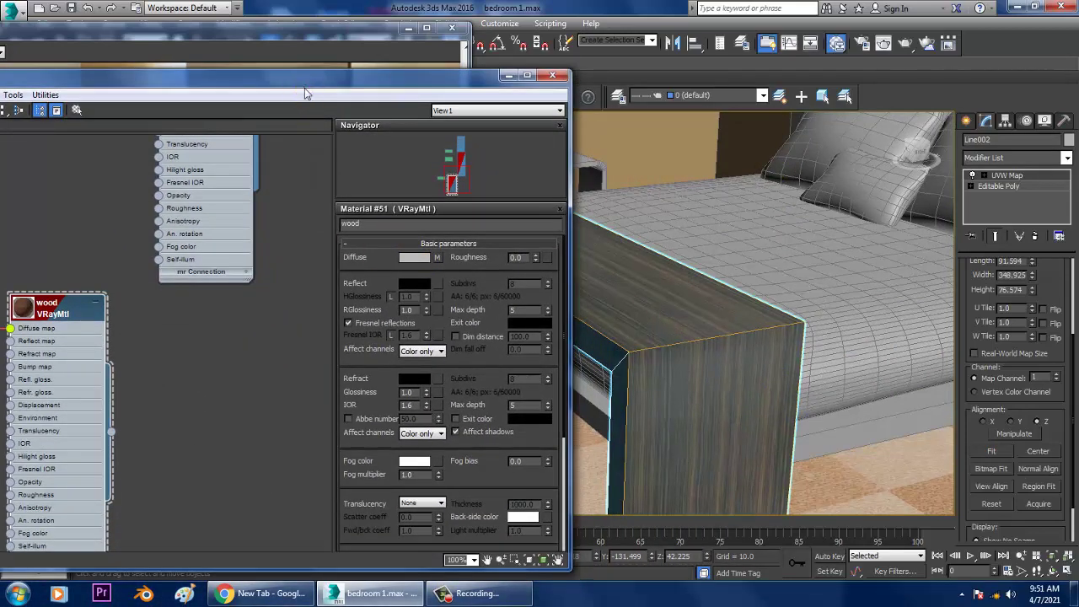
left_click_drag(305, 87, 287, 276)
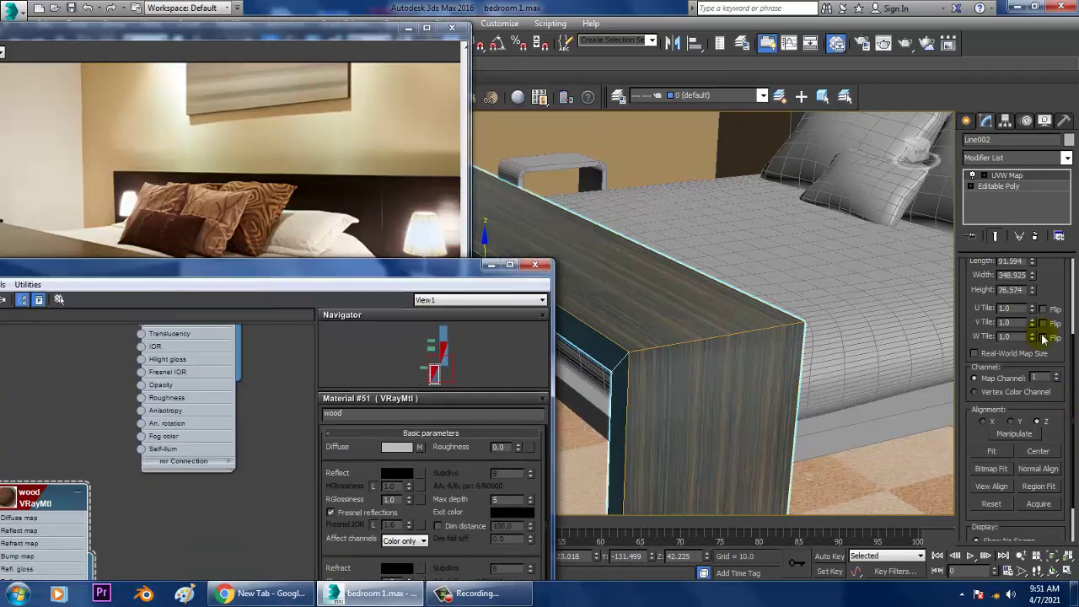
mouse_move(1044, 338)
left_mouse_down()
mouse_move(1059, 398)
mouse_move(1041, 327)
mouse_move(998, 336)
left_mouse_up()
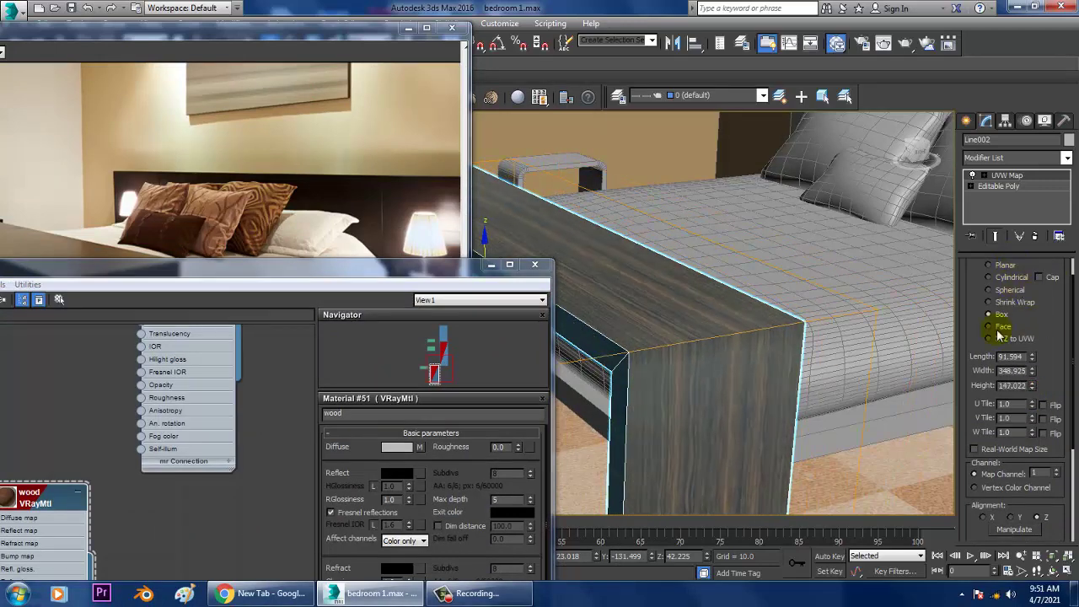
Set the wood material's Reflect colour to grey
double_click(389, 281)
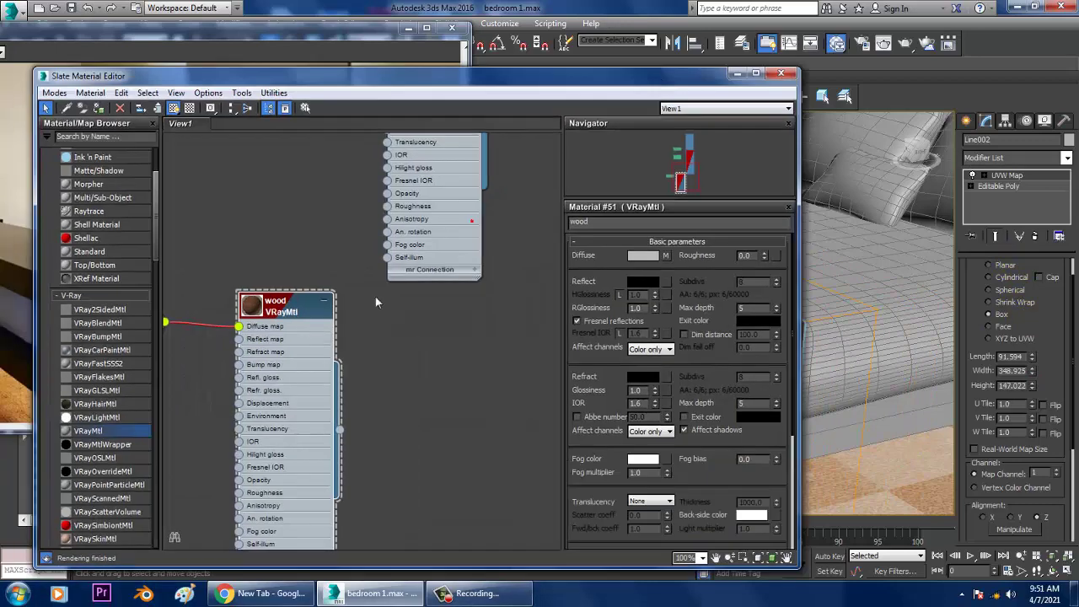
left_click(643, 282)
left_click_drag(628, 125, 630, 149)
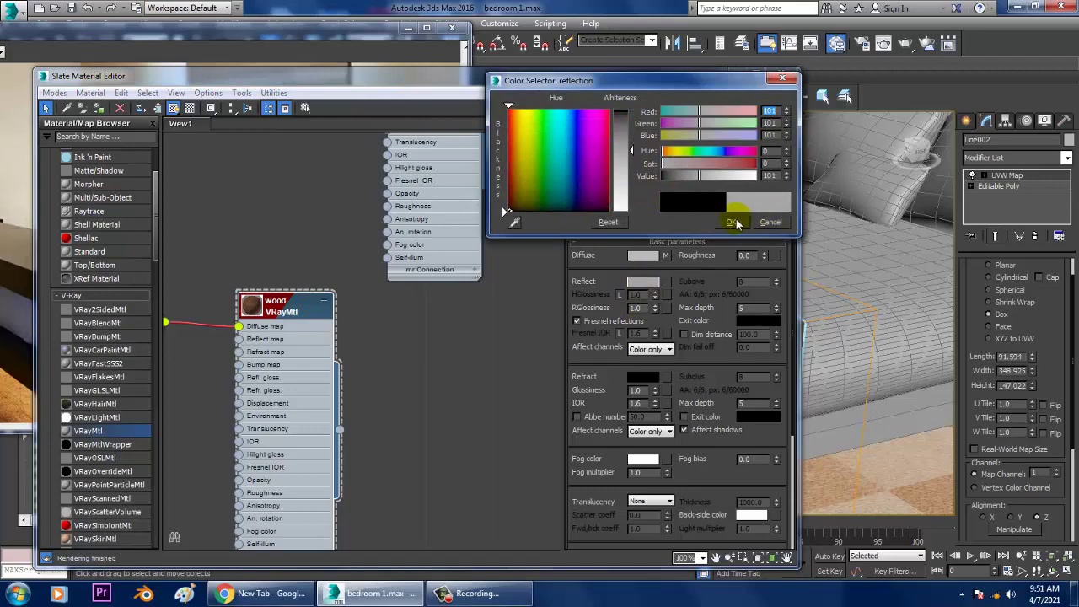
left_click(731, 222)
Hide the editor and reference photo, then orbit the room and reselect the wooden bench
left_click(736, 75)
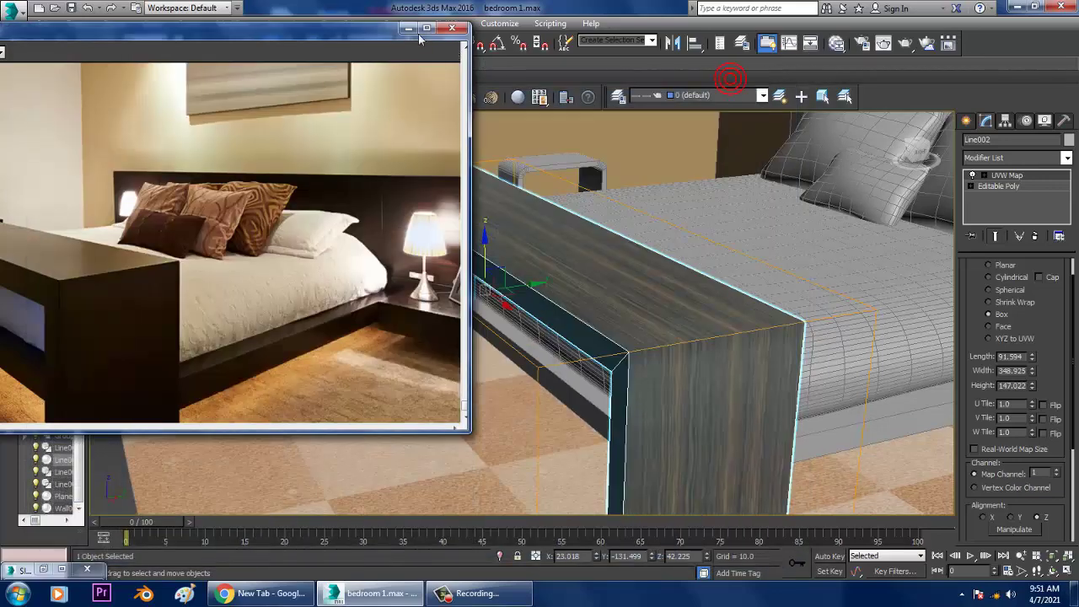
left_click(405, 29)
middle_click_drag(723, 277, 557, 316, "alt")
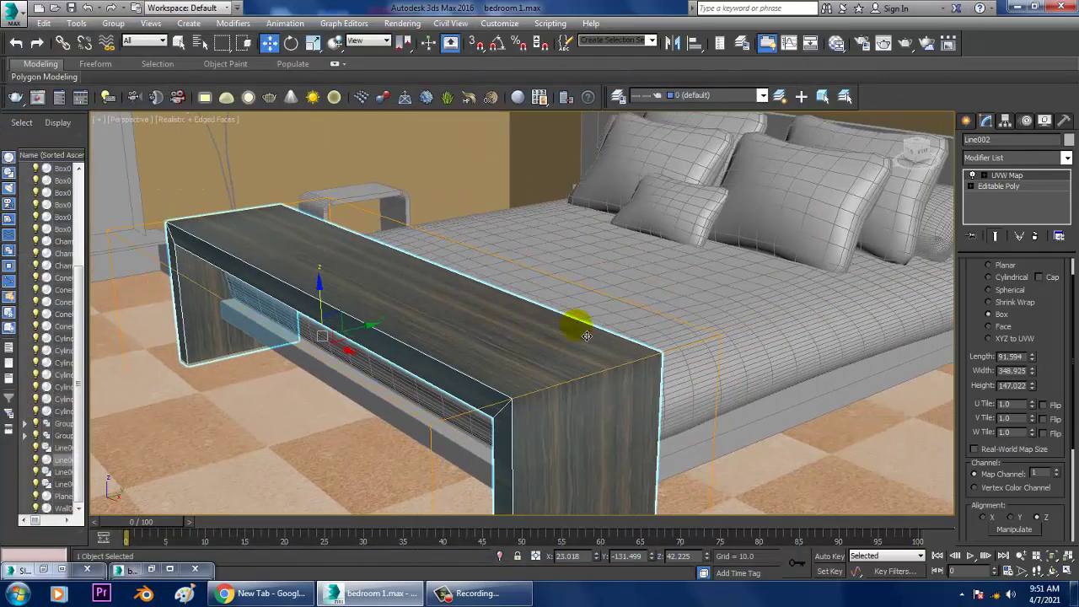
scroll(557, 316, "down", 8)
left_click(615, 366)
scroll(614, 366, "up", 8)
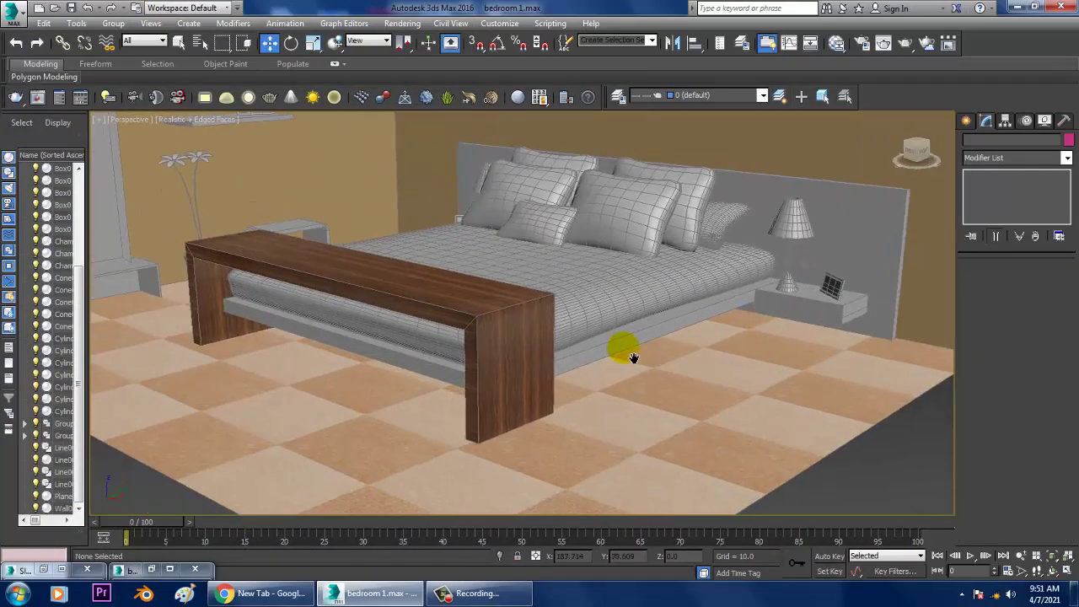
scroll(574, 360, "up", 4)
scroll(494, 350, "down", 3)
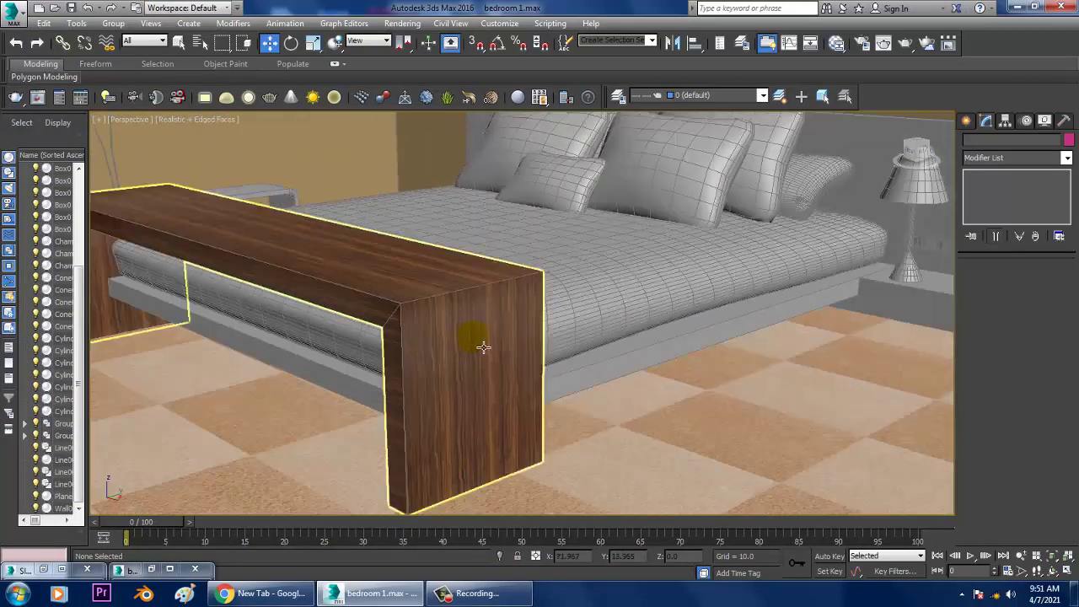
scroll(481, 349, "up", 2)
left_click(509, 348)
scroll(509, 348, "down", 3)
mouse_move(510, 348)
middle_mouse_down("alt")
mouse_move(492, 400)
mouse_move(514, 385)
mouse_move(485, 371)
mouse_move(559, 385)
middle_mouse_up("alt")
scroll(559, 385, "up", 3)
scroll(564, 417, "up", 2)
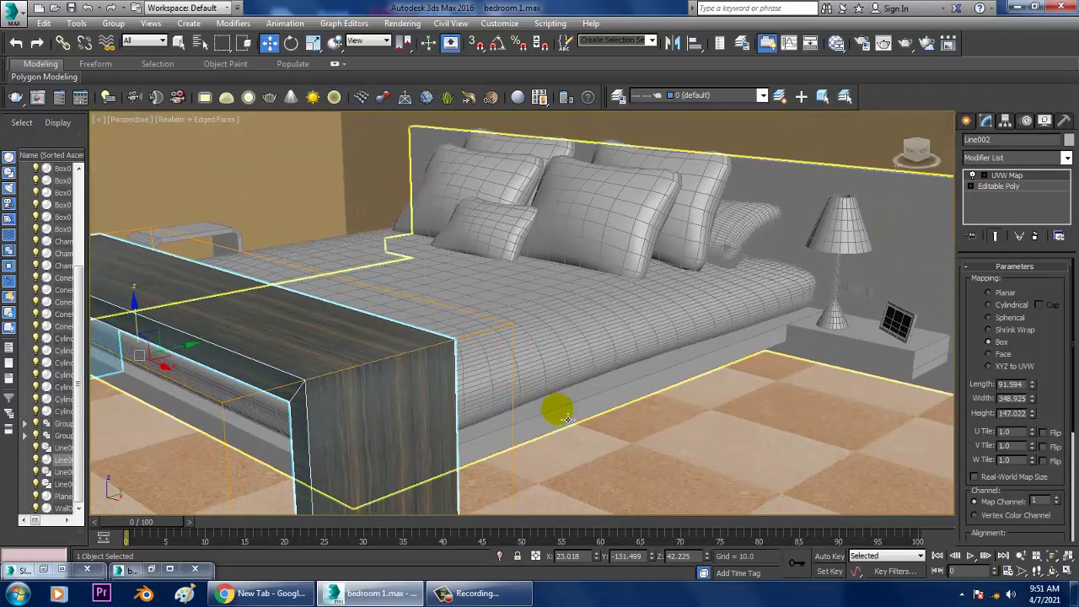
Bring the bedroom reference photo back up beside the scene
key("m")
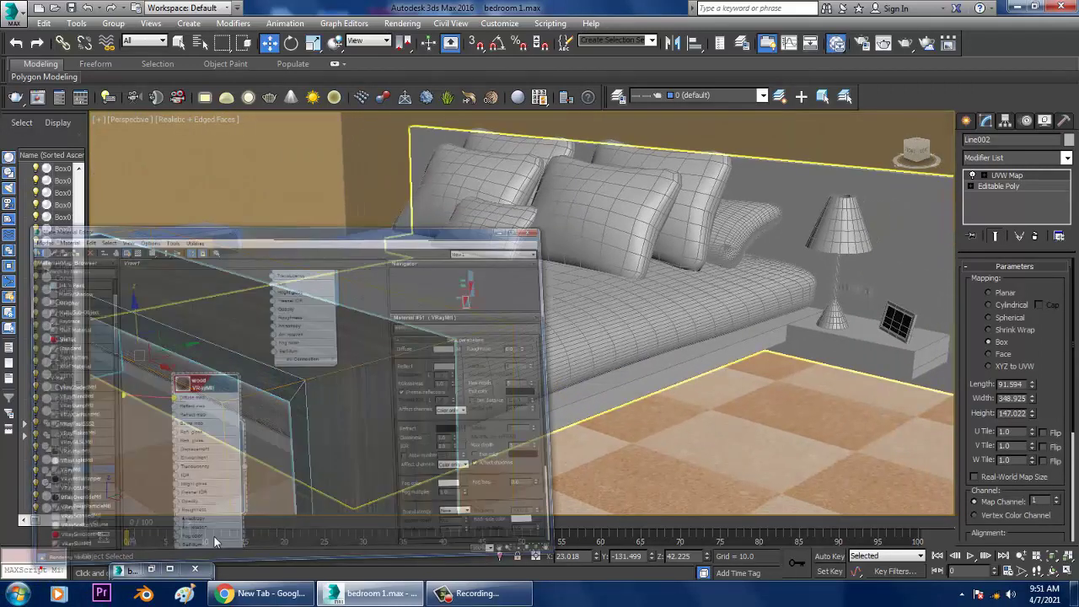
left_click(737, 74)
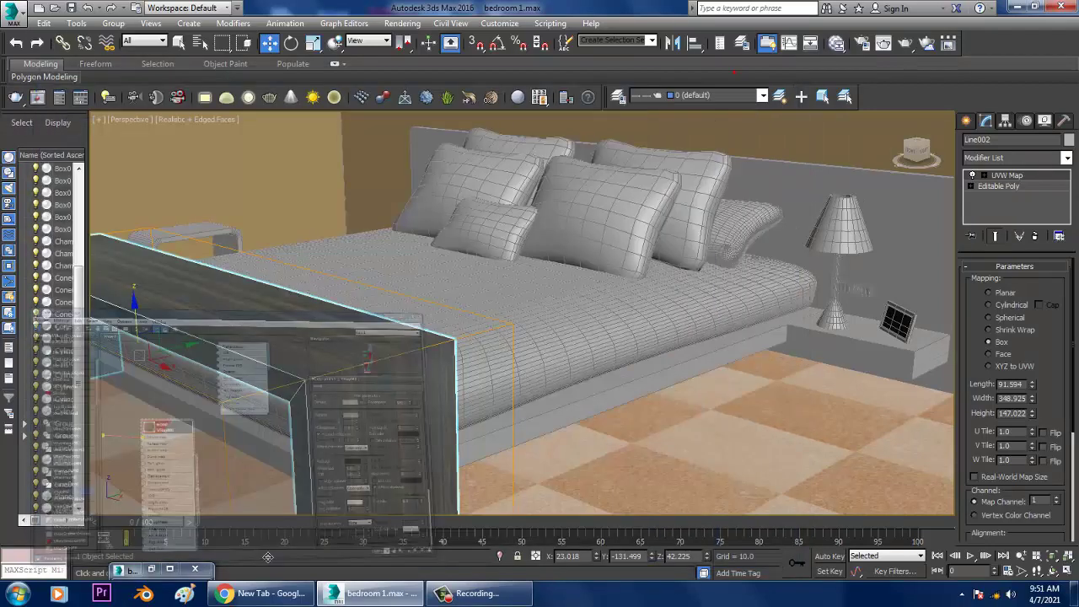
left_click(152, 570)
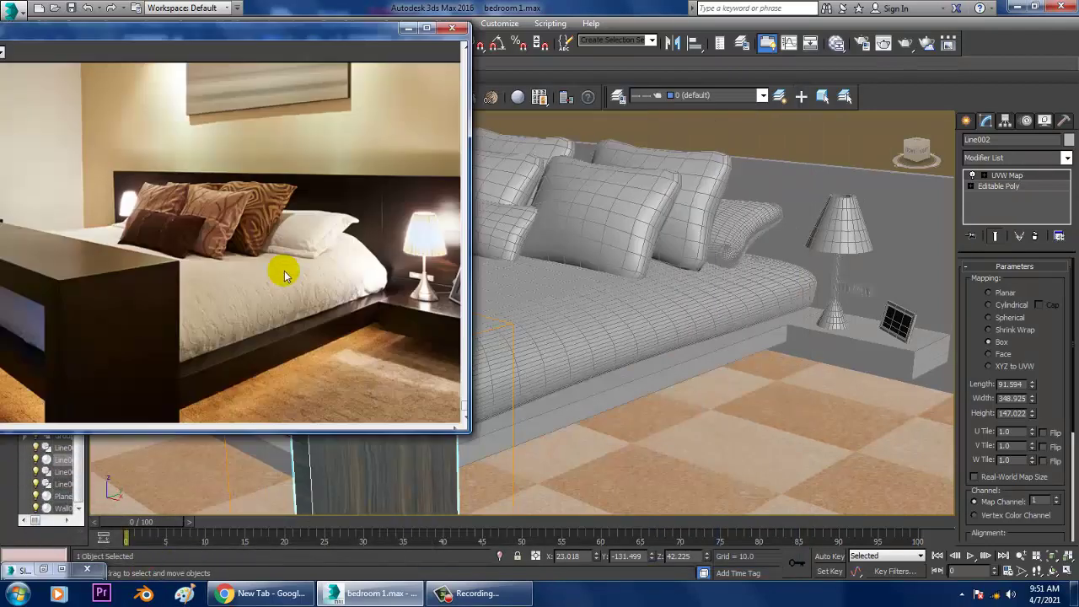
Assign the wood material to the bed base and wall panel
left_click(408, 28)
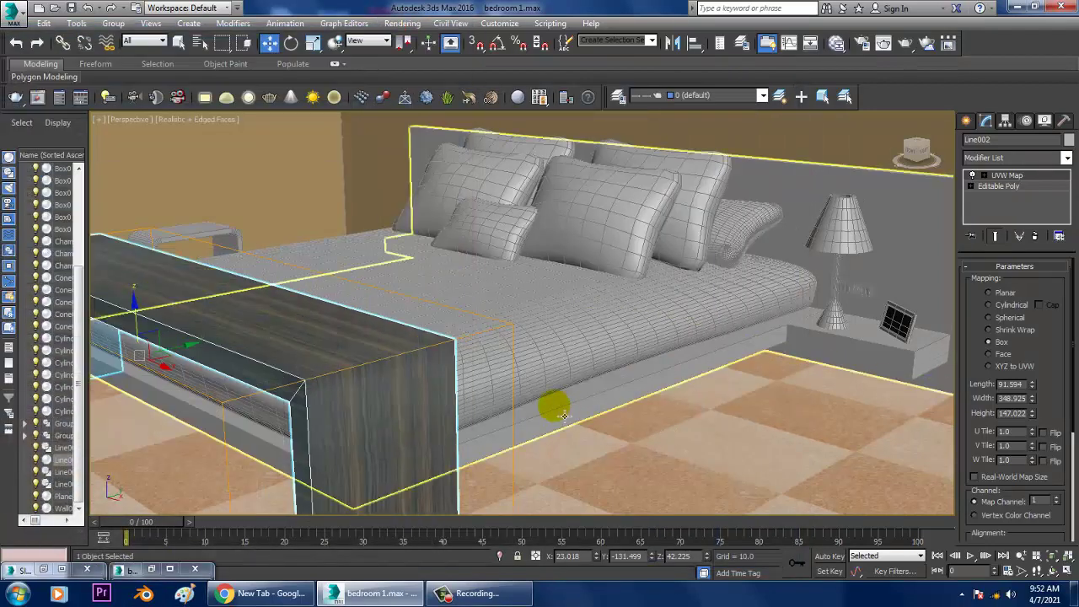
left_click(611, 410)
key("m")
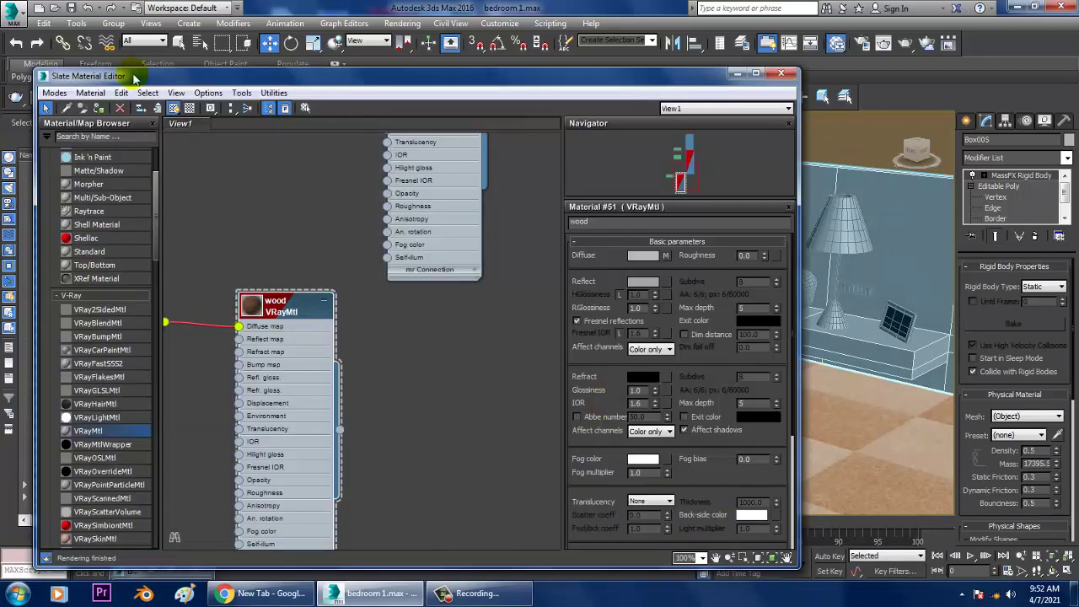
left_click(97, 109)
Convert Box005 to an editable poly, dropping its MassFX Rigid Body modifier
left_click(736, 73)
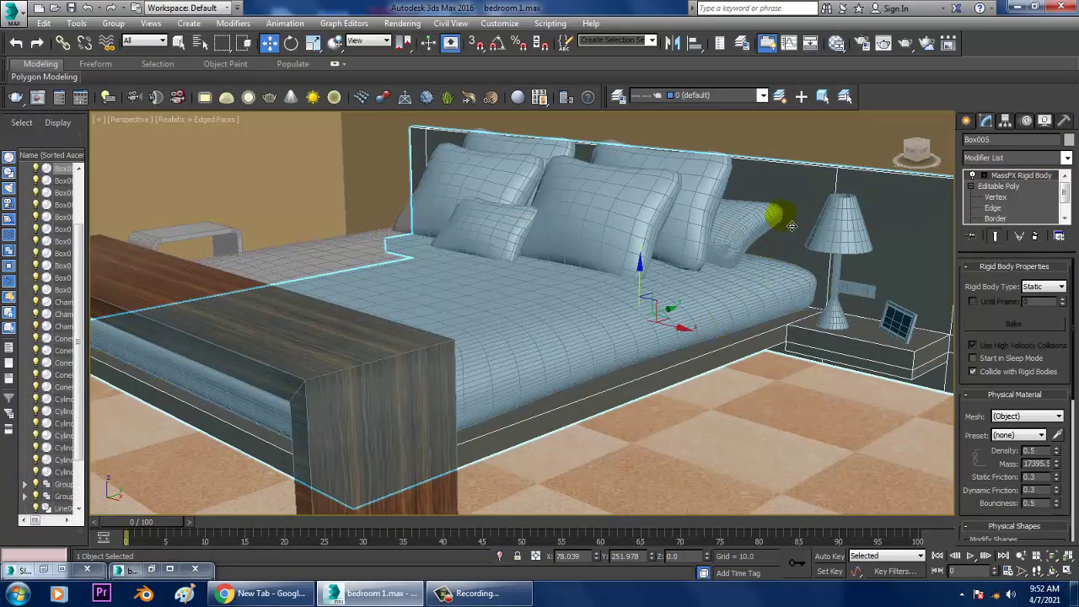
right_click(791, 191)
mouse_move(848, 327)
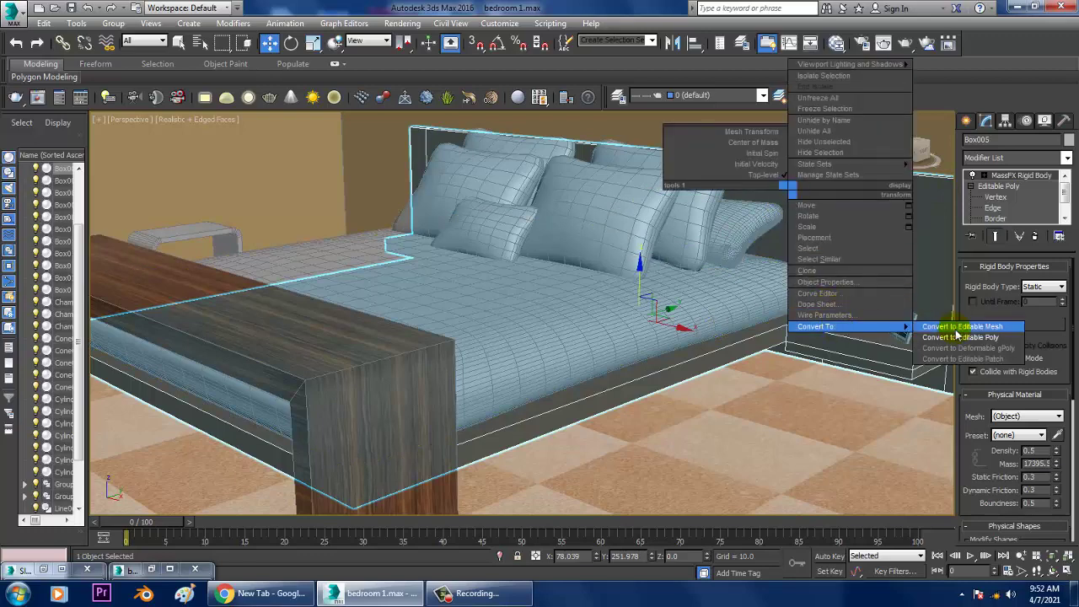
left_click(959, 337)
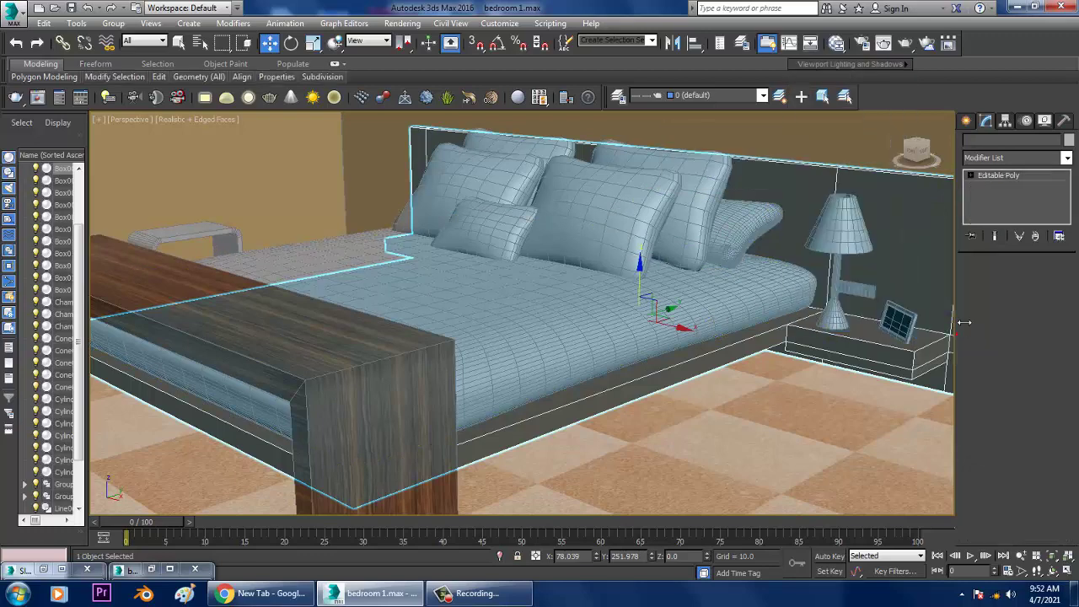
Add a Box-projection UVW Map modifier to Box005, then deselect it
left_click(1009, 160)
scroll(999, 337, "down", 10)
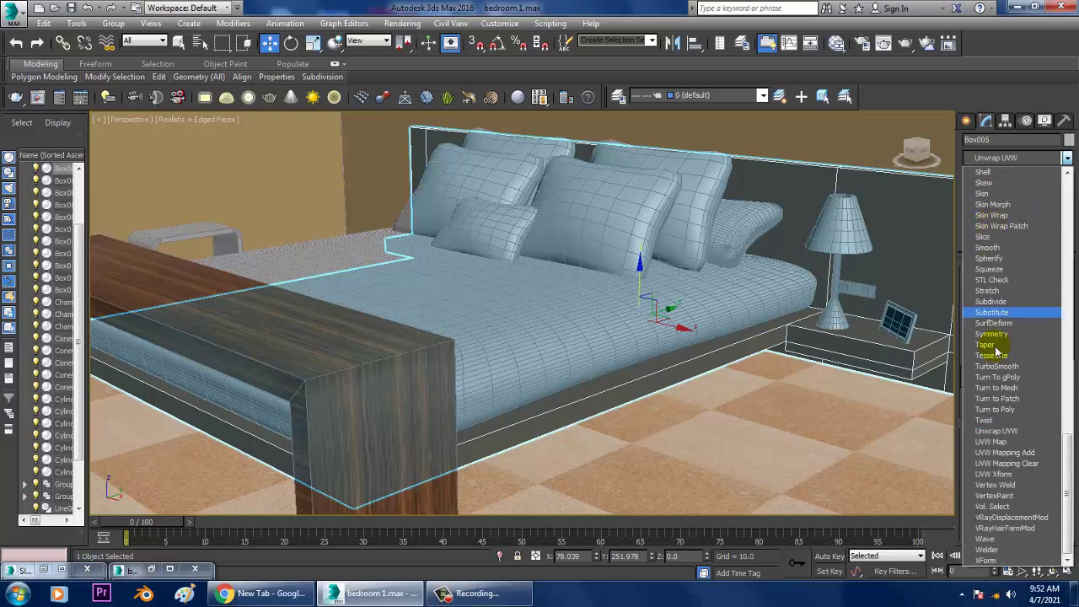
left_click(992, 441)
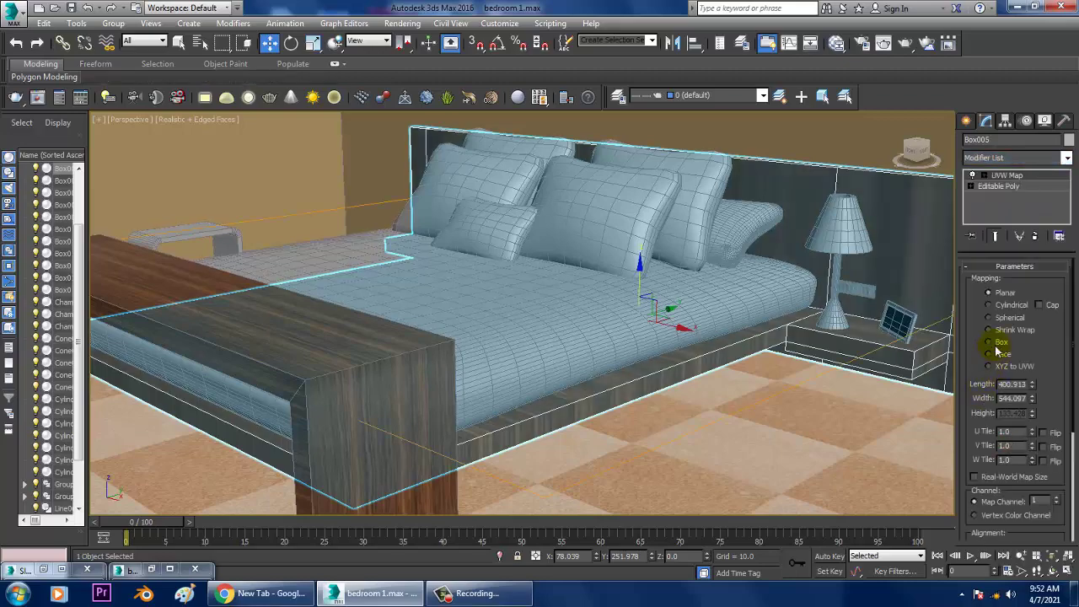
left_click(999, 346)
middle_click_drag(759, 330, 756, 334, "alt")
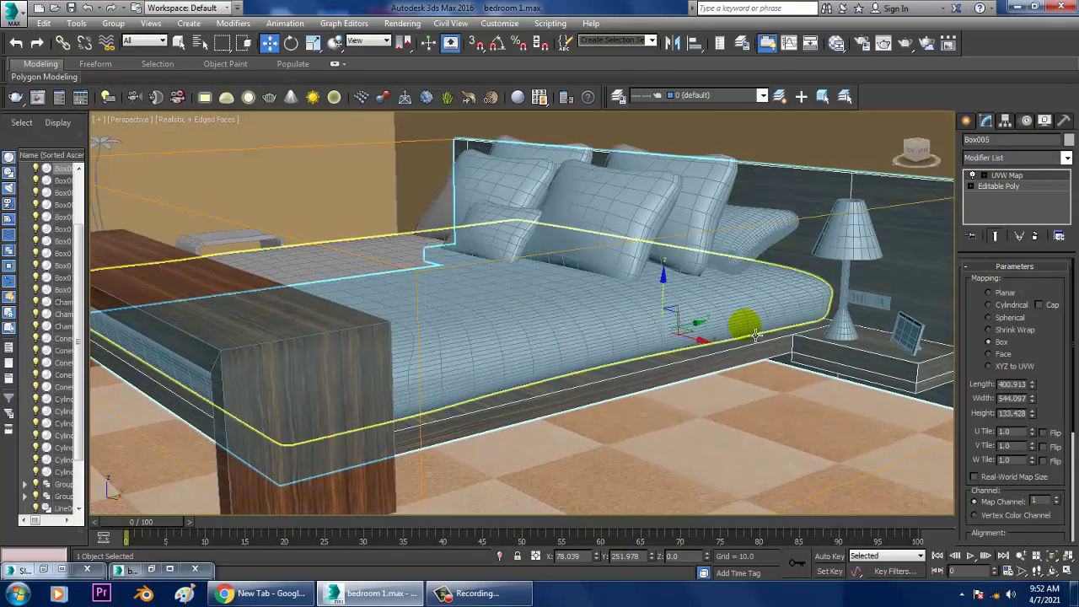
scroll(756, 334, "down", 3)
scroll(756, 334, "down", 3)
left_click(871, 341)
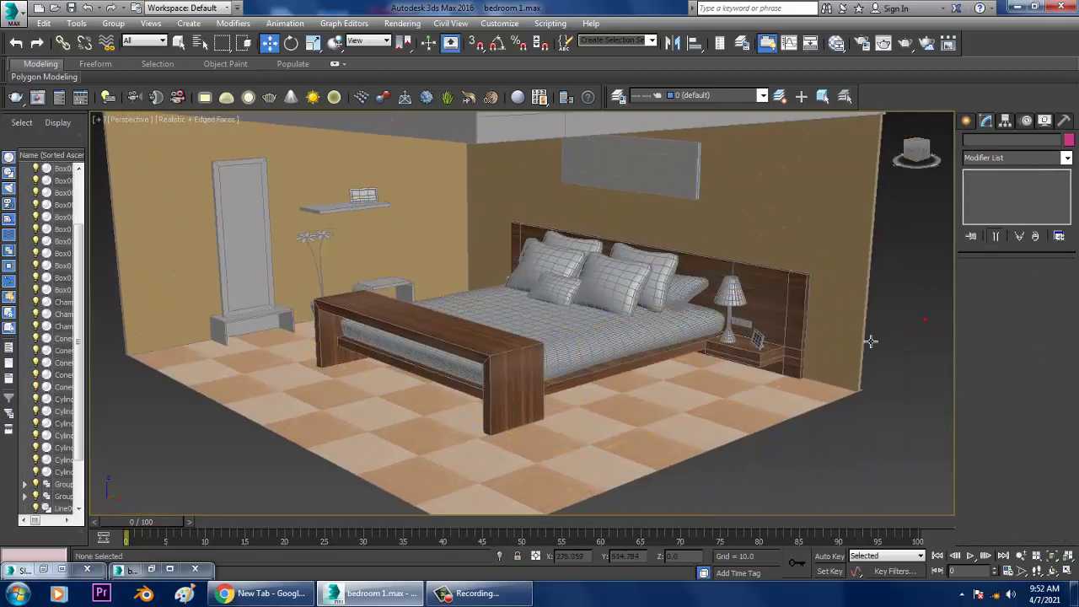
scroll(871, 341, "up", 5)
scroll(582, 313, "down", 2)
scroll(670, 309, "down", 1)
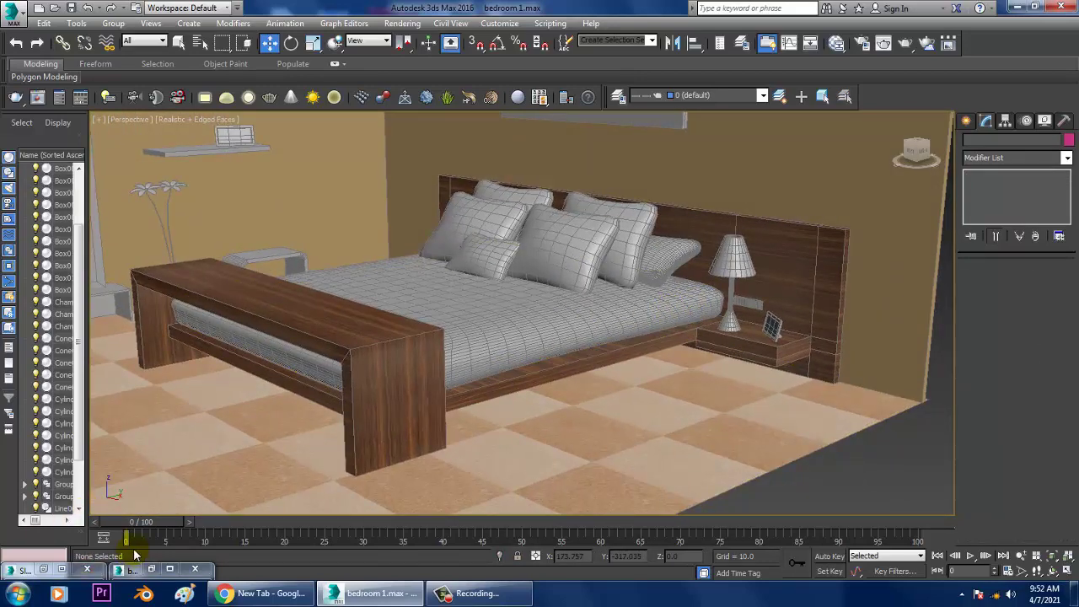
Search Google Images for 'wooden texture' in Chrome
left_click(262, 593)
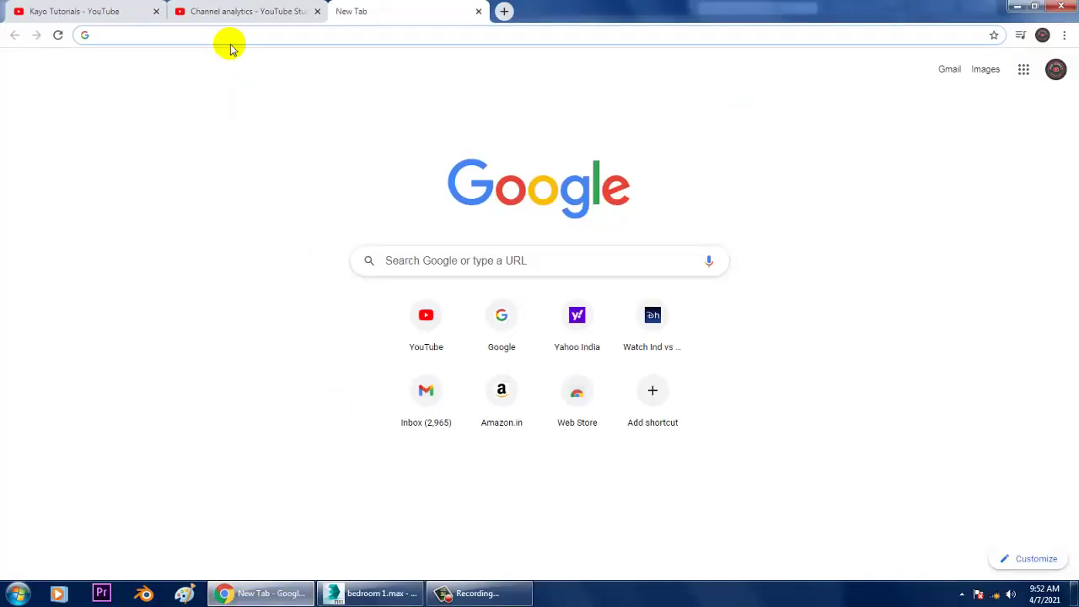
type("google.com")
key("Return")
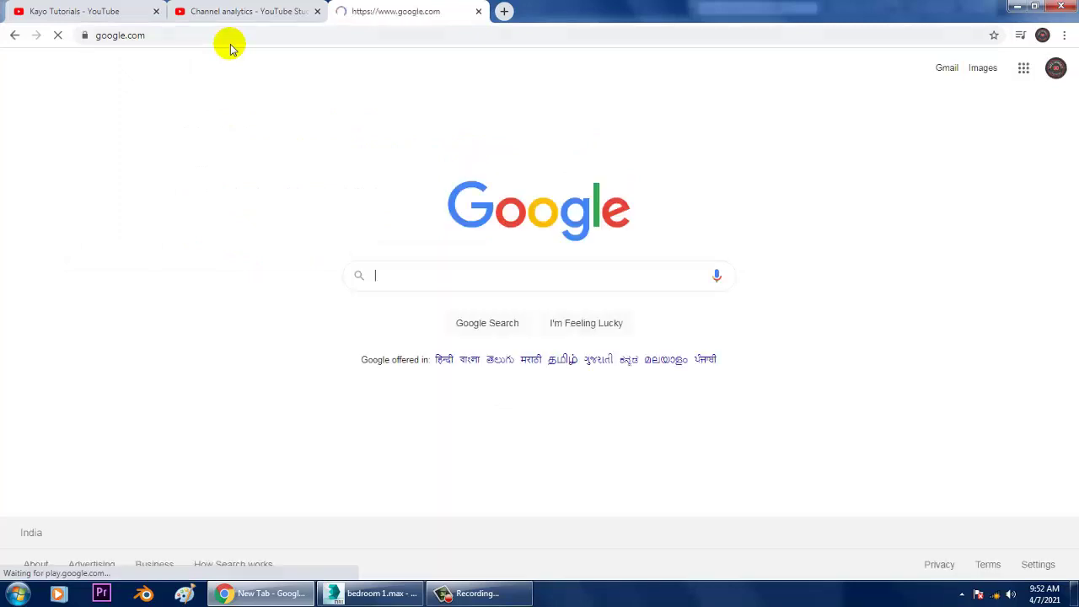
type("woo")
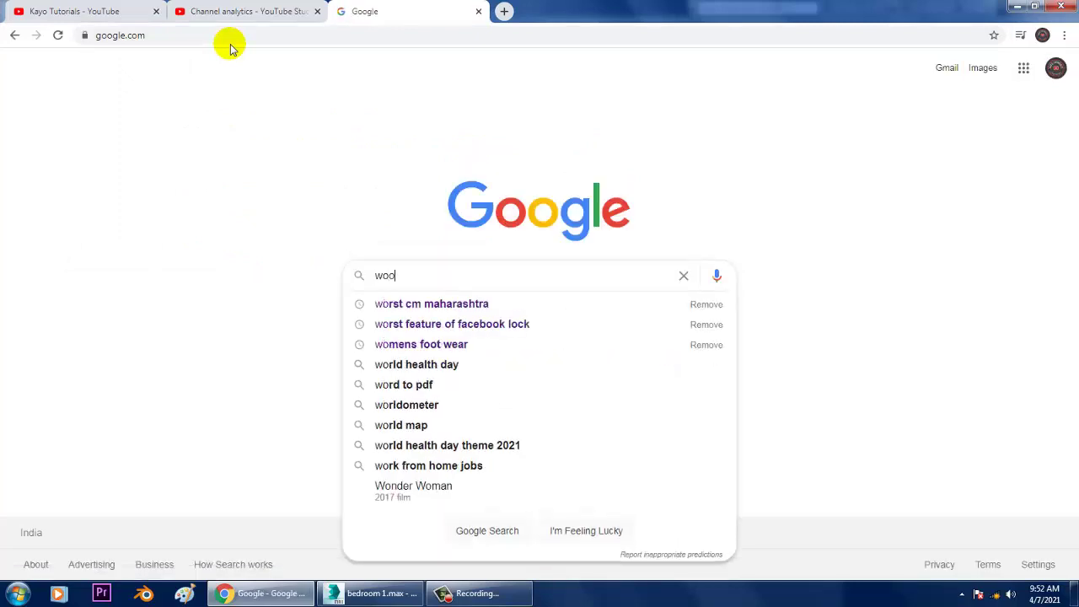
type("den texture")
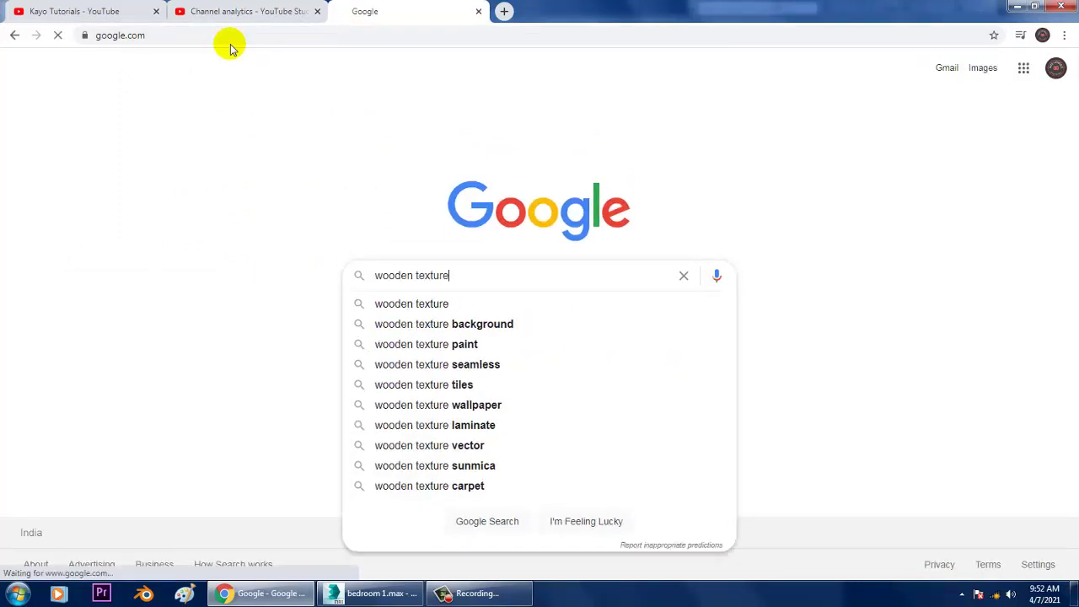
key("Return")
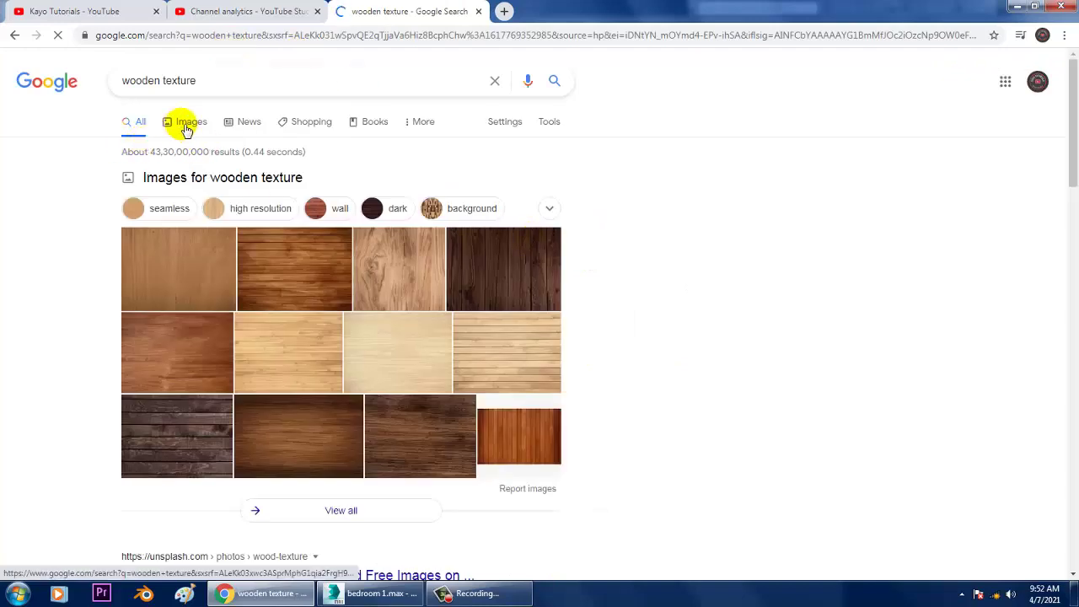
left_click(192, 123)
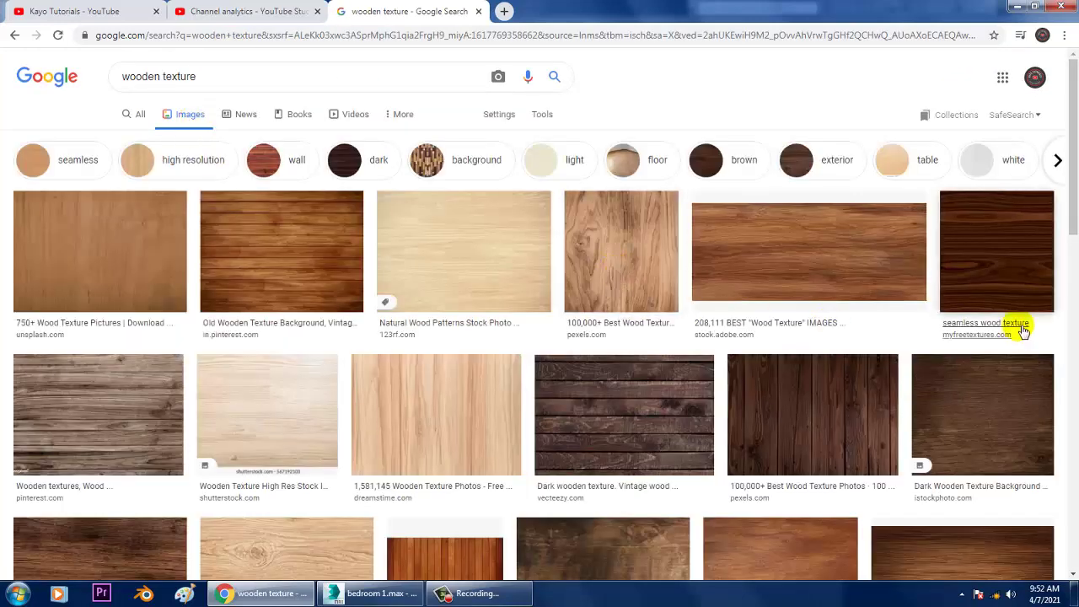
Save the first wood texture image into D: > April 2021 > bedddroom
left_click(882, 264)
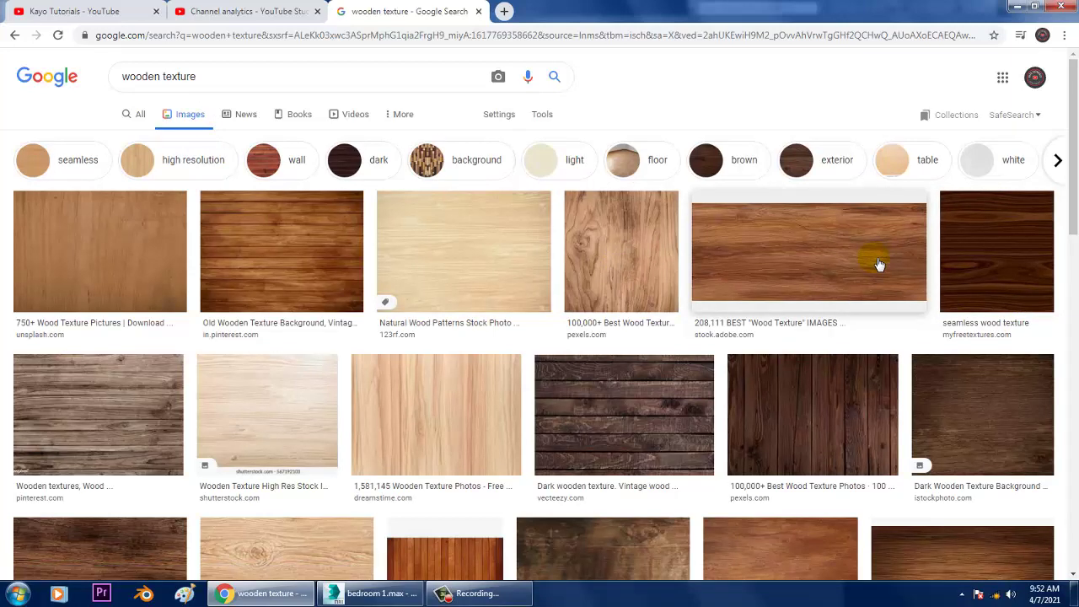
left_click(110, 244)
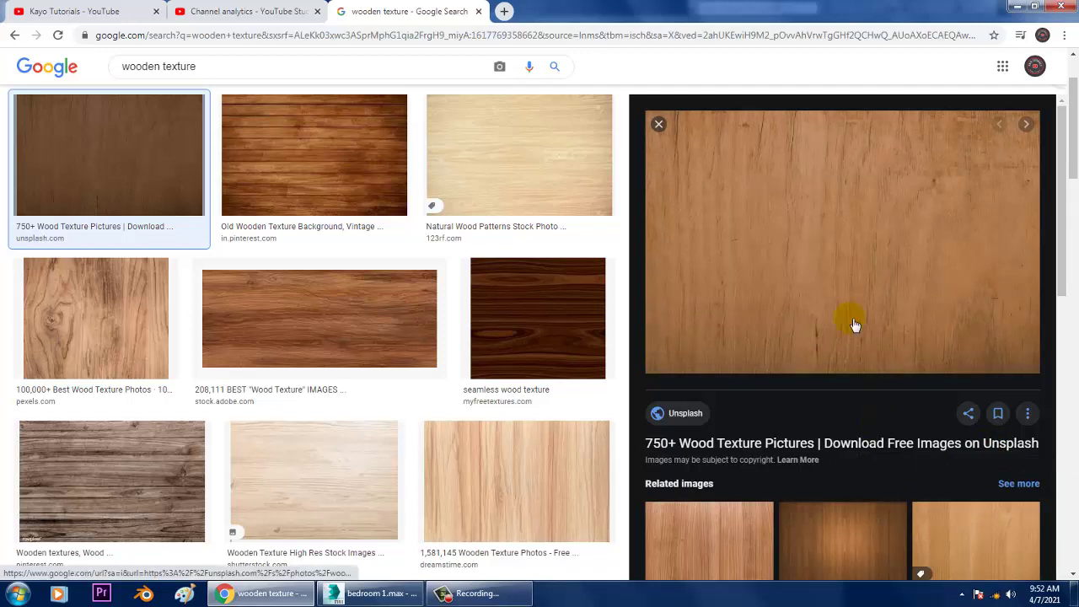
right_click(777, 192)
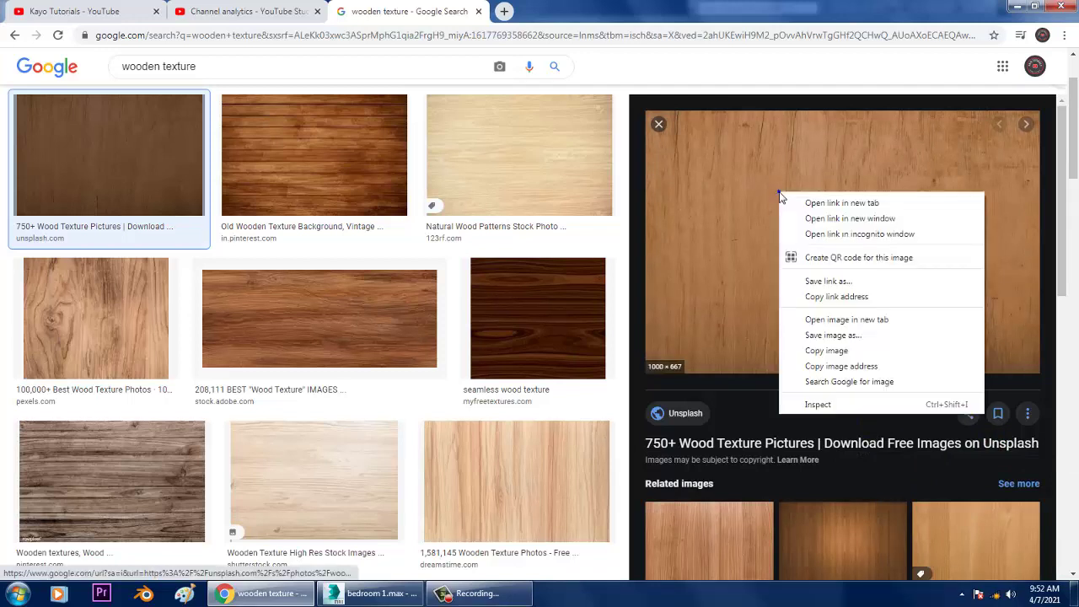
left_click(835, 336)
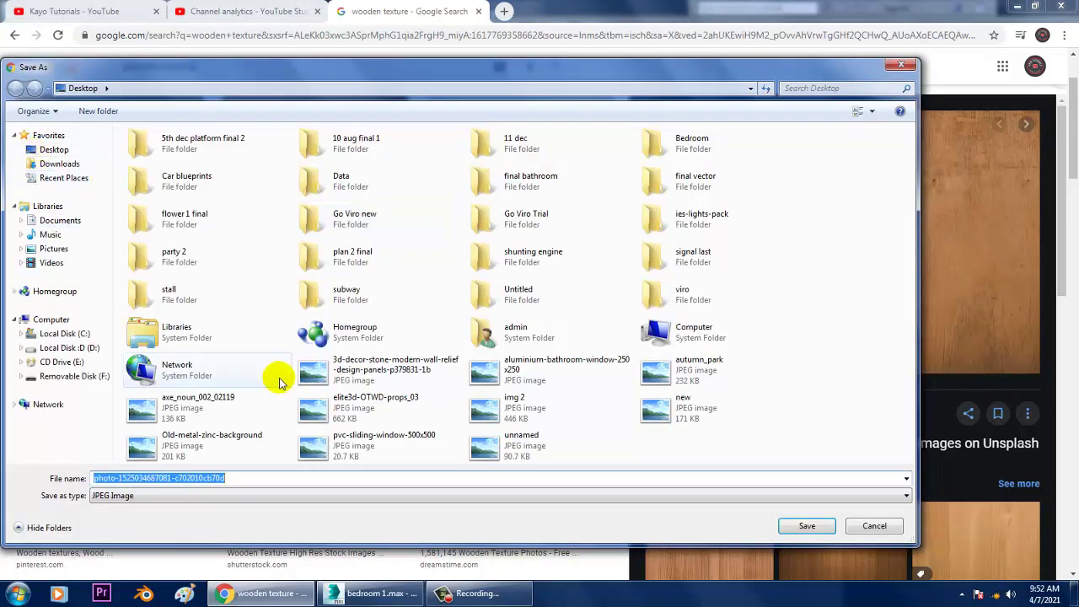
left_click(69, 348)
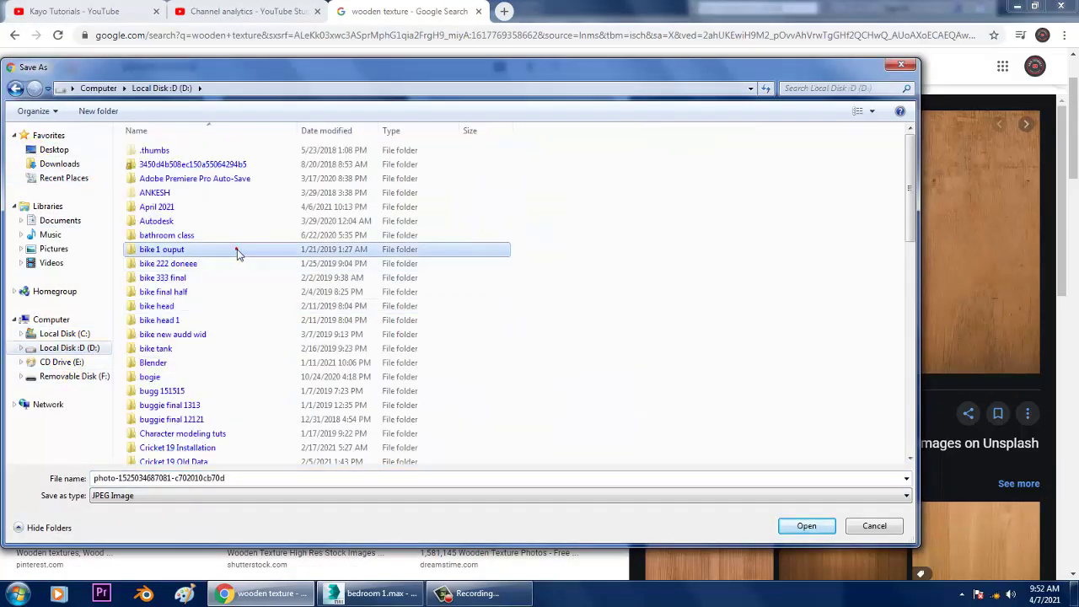
left_click(166, 210)
double_click(166, 210)
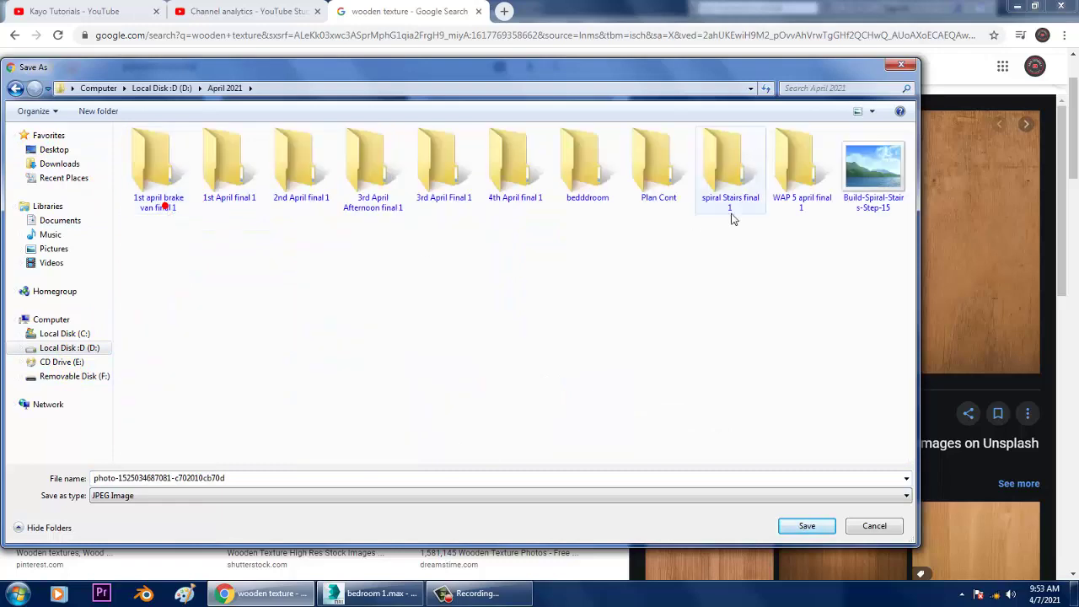
double_click(609, 174)
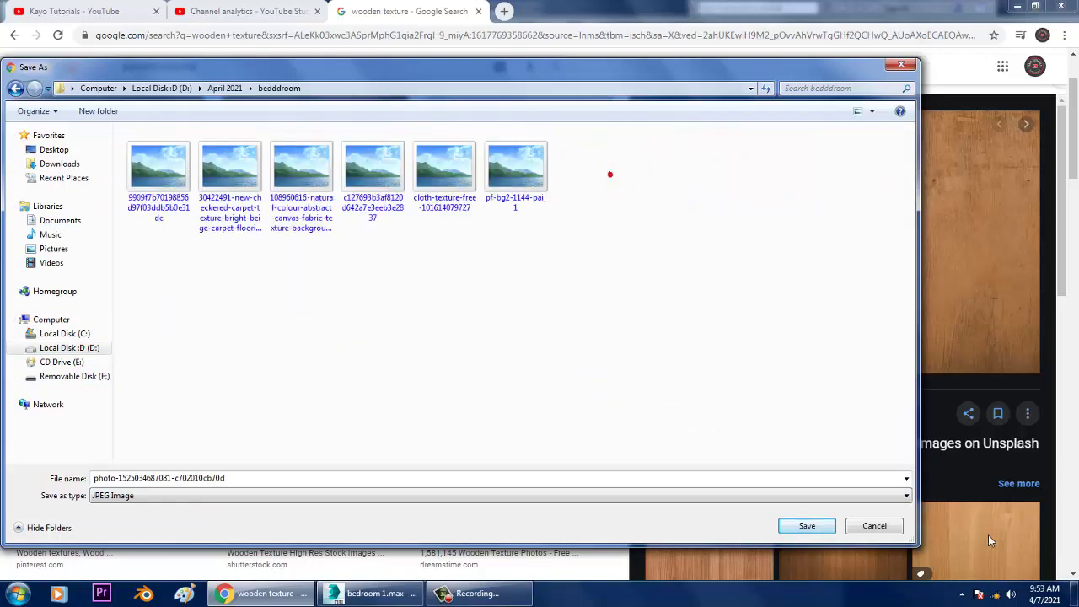
left_click(833, 525)
left_click(1015, 7)
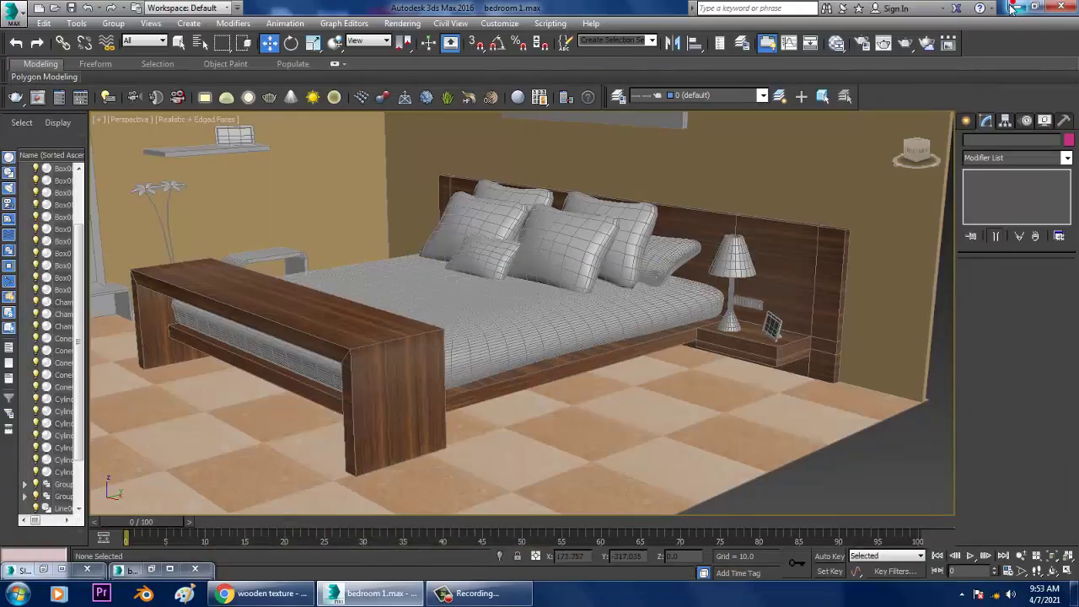
left_click(425, 372)
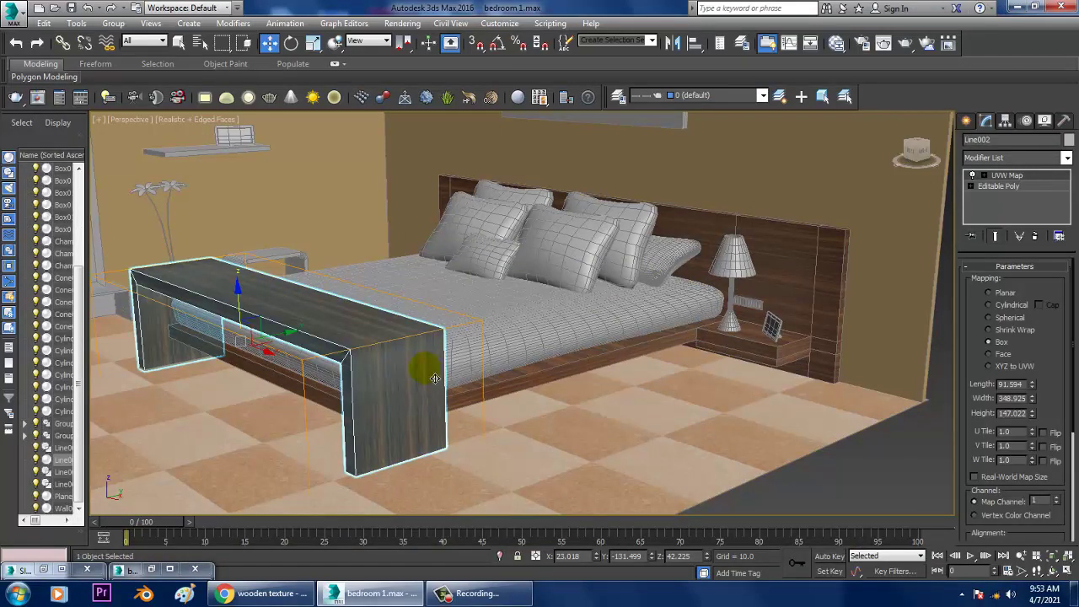
key("m")
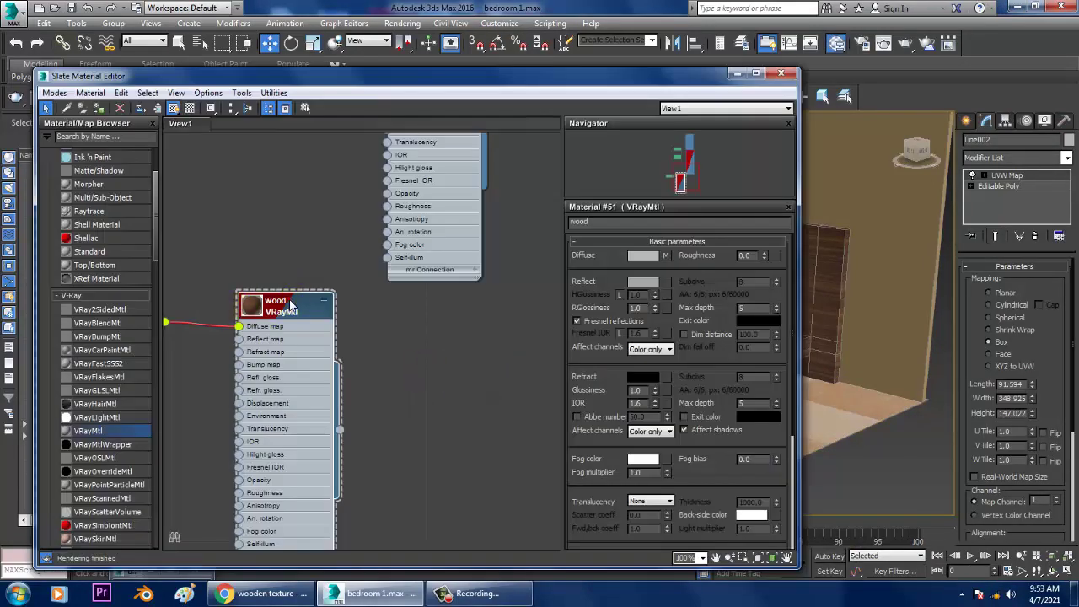
left_click(666, 255)
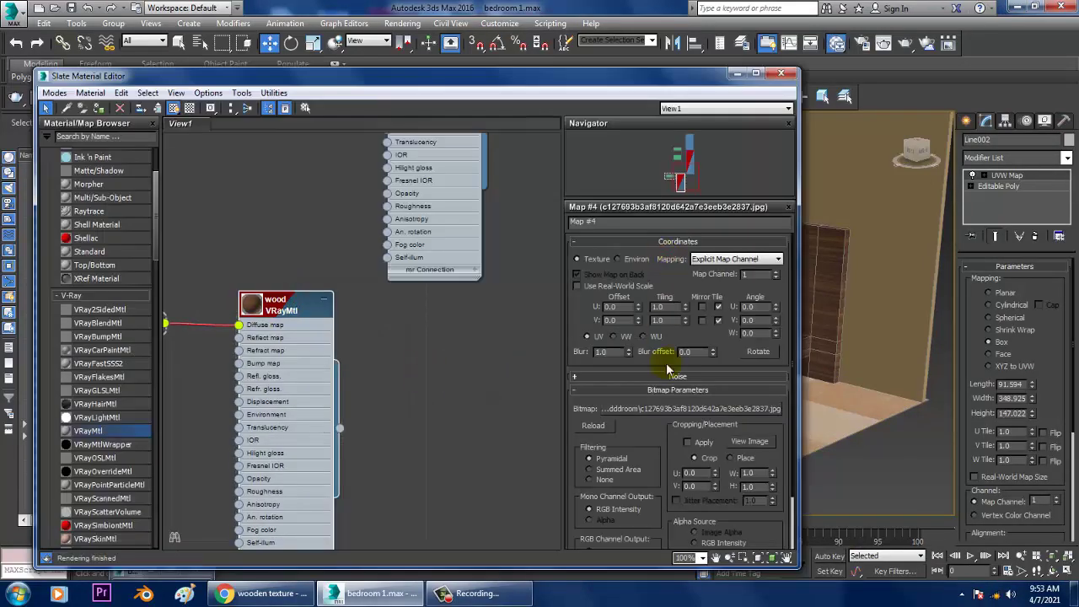
left_click(689, 410)
left_click(575, 216)
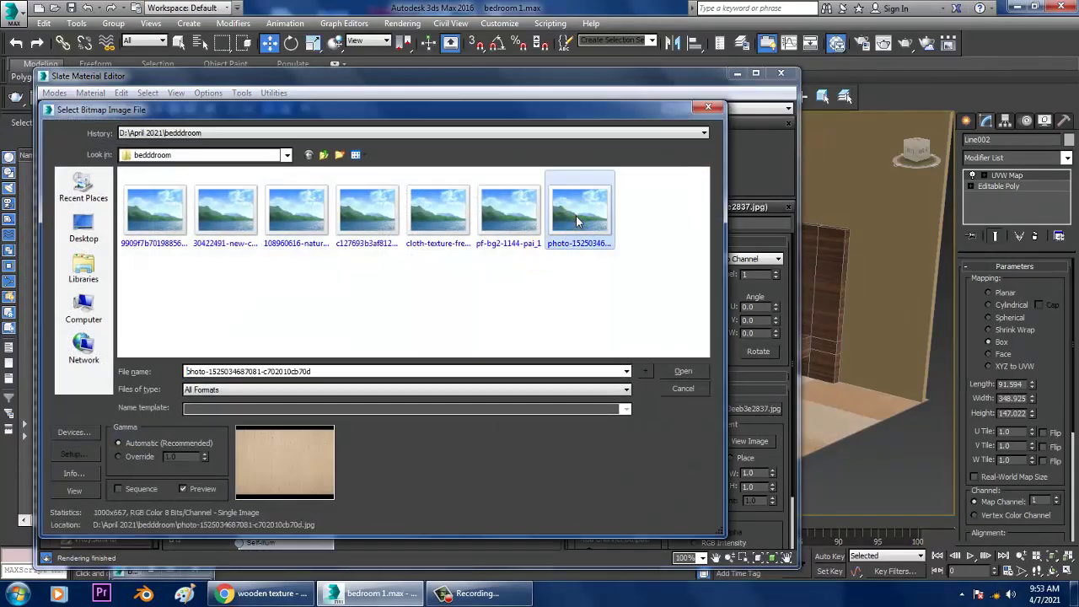
double_click(578, 216)
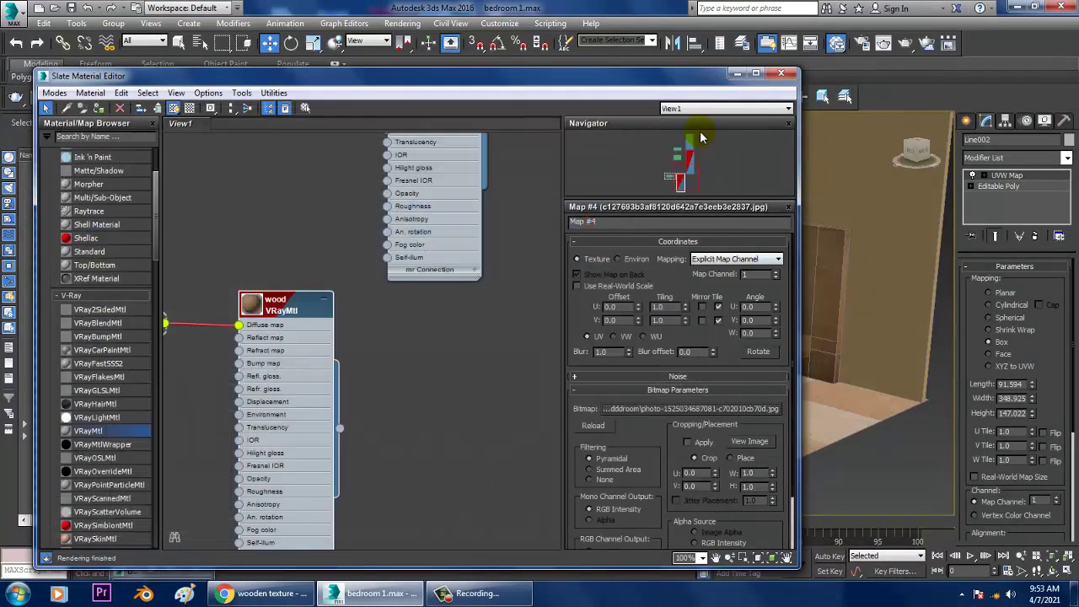
left_click(733, 73)
left_click(825, 476)
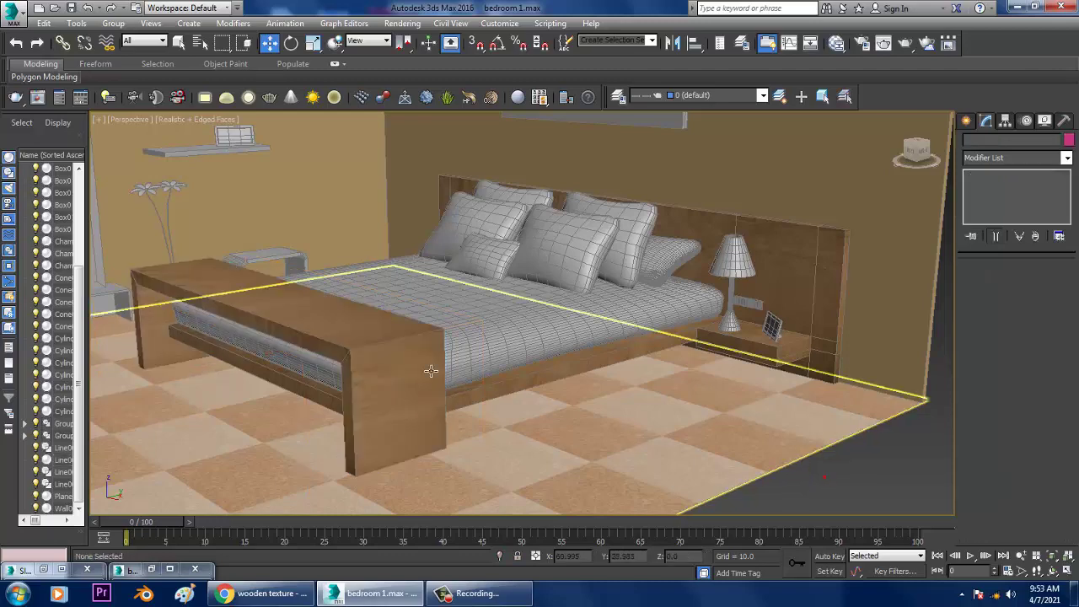
scroll(429, 368, "up", 2)
scroll(439, 342, "up", 3)
scroll(474, 320, "up", 2)
mouse_move(472, 324)
middle_mouse_down("alt")
mouse_move(598, 312)
mouse_move(441, 343)
mouse_move(580, 329)
mouse_move(585, 301)
mouse_move(580, 328)
middle_mouse_up("alt")
scroll(556, 324, "down", 3)
scroll(573, 306, "up", 4)
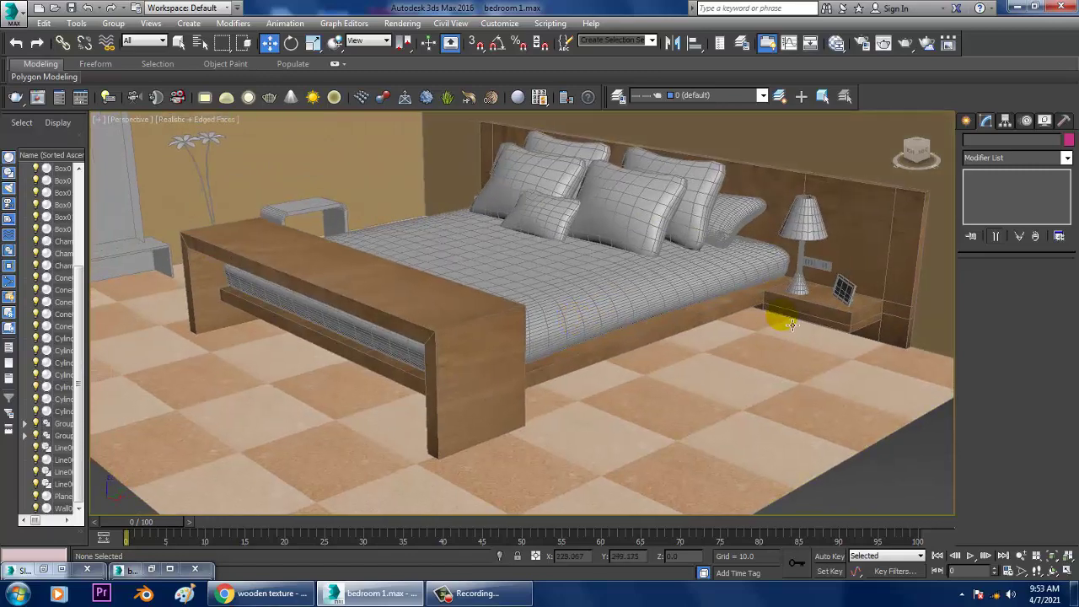
middle_click_drag(783, 308, 732, 328, "alt")
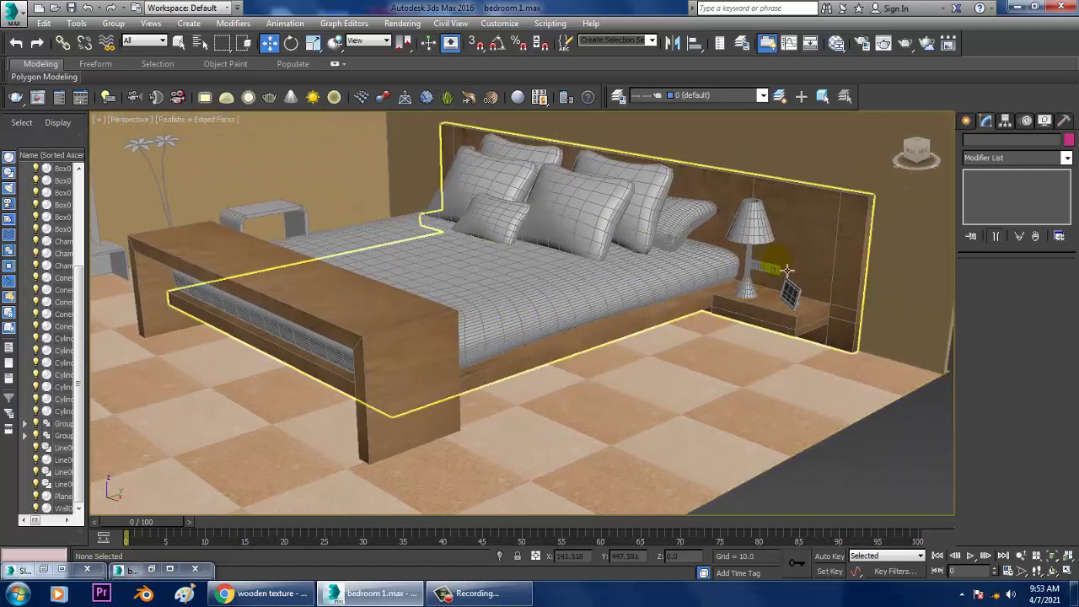
key("m")
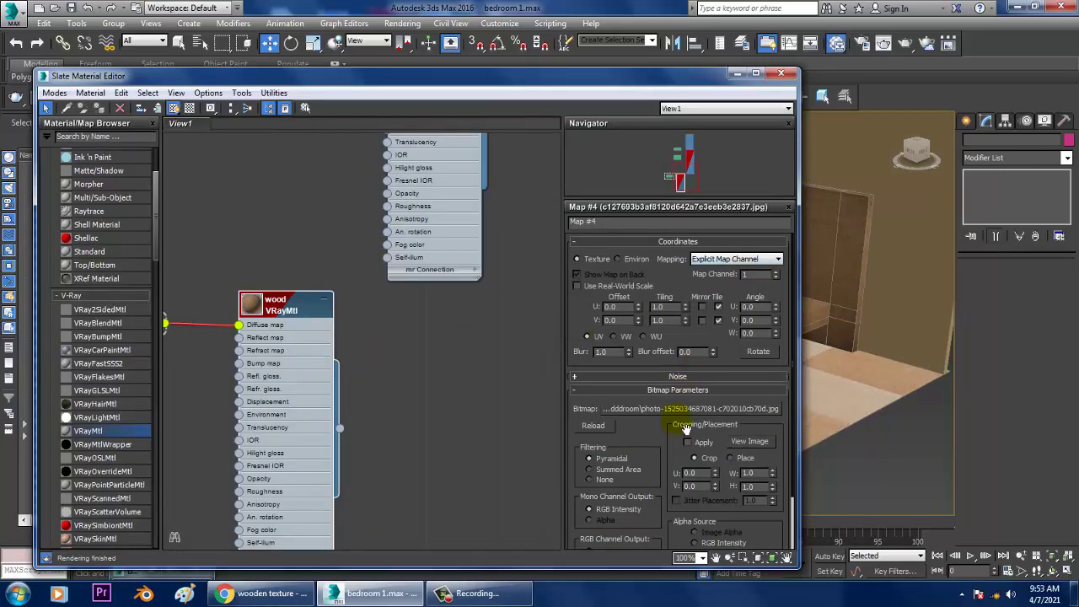
left_click(683, 409)
left_click(438, 213)
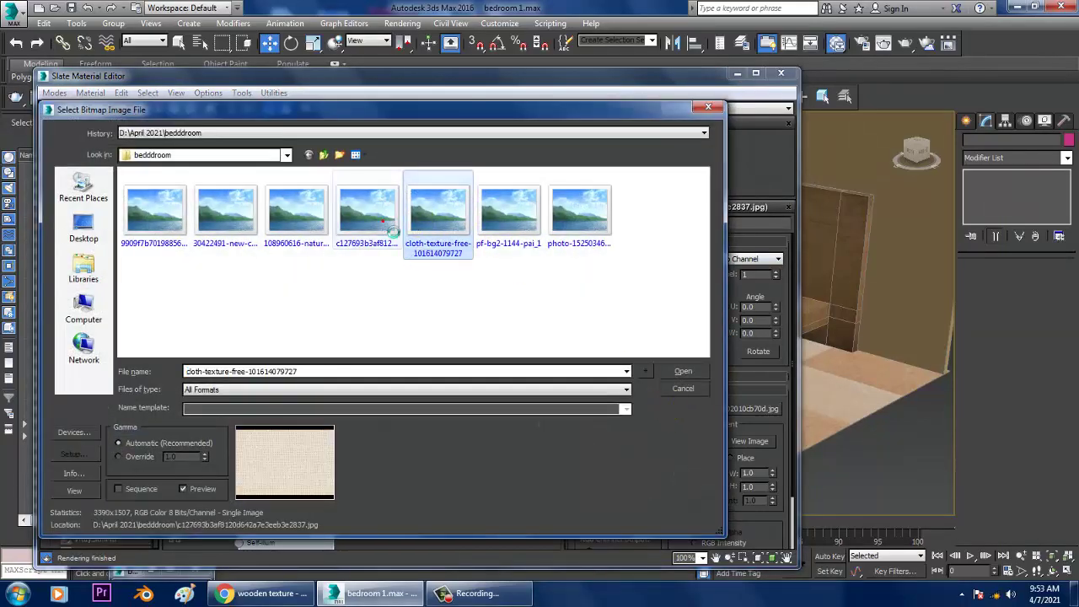
double_click(383, 215)
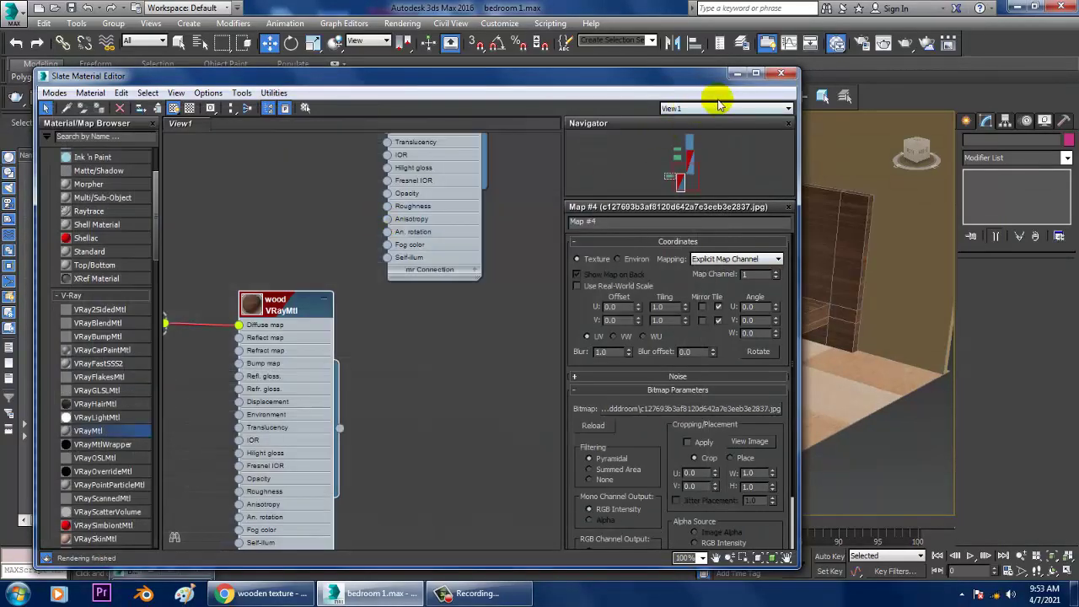
left_click(737, 74)
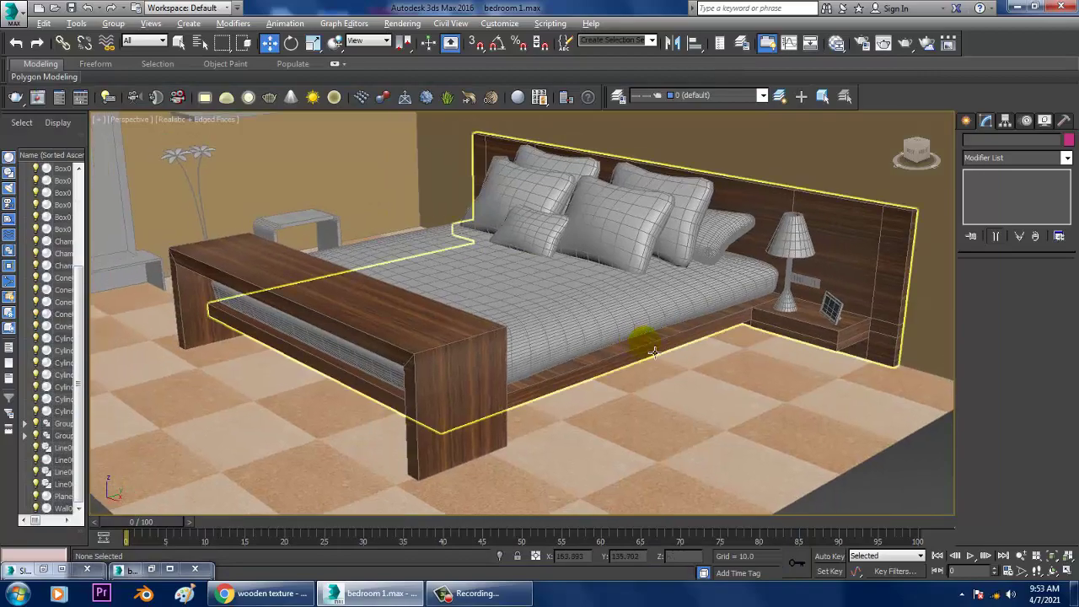
Set the bed frame's UVW Map height to 213.485 and length to 380.868
mouse_move(653, 353)
middle_mouse_down("alt")
mouse_move(717, 344)
mouse_move(700, 352)
middle_mouse_up("alt")
scroll(701, 351, "up", 5)
middle_click_drag(860, 209, 592, 340)
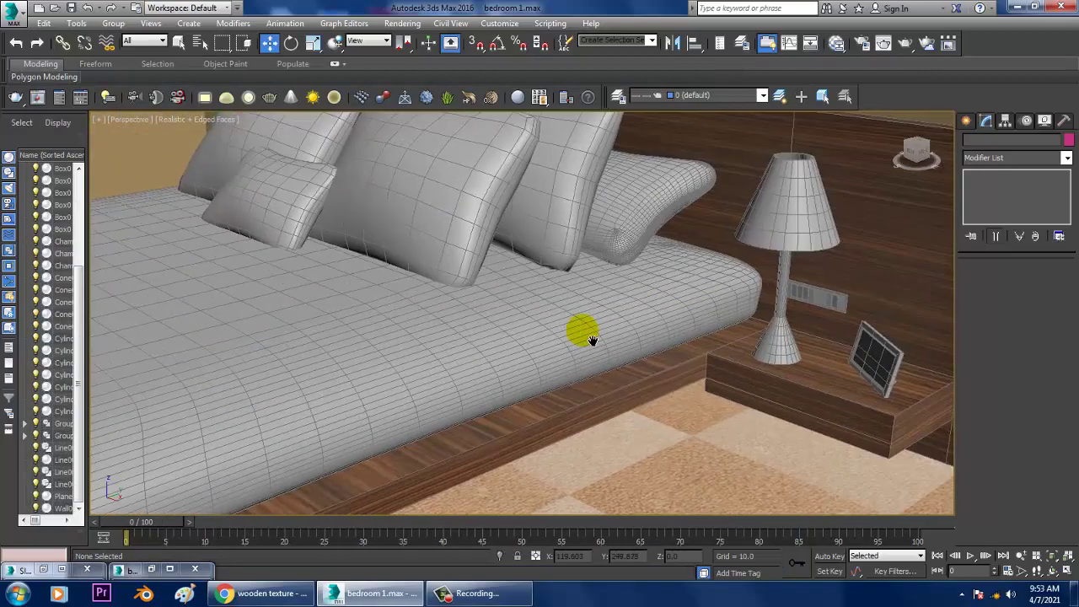
scroll(593, 340, "down", 2)
left_click(590, 337)
scroll(693, 270, "down", 5)
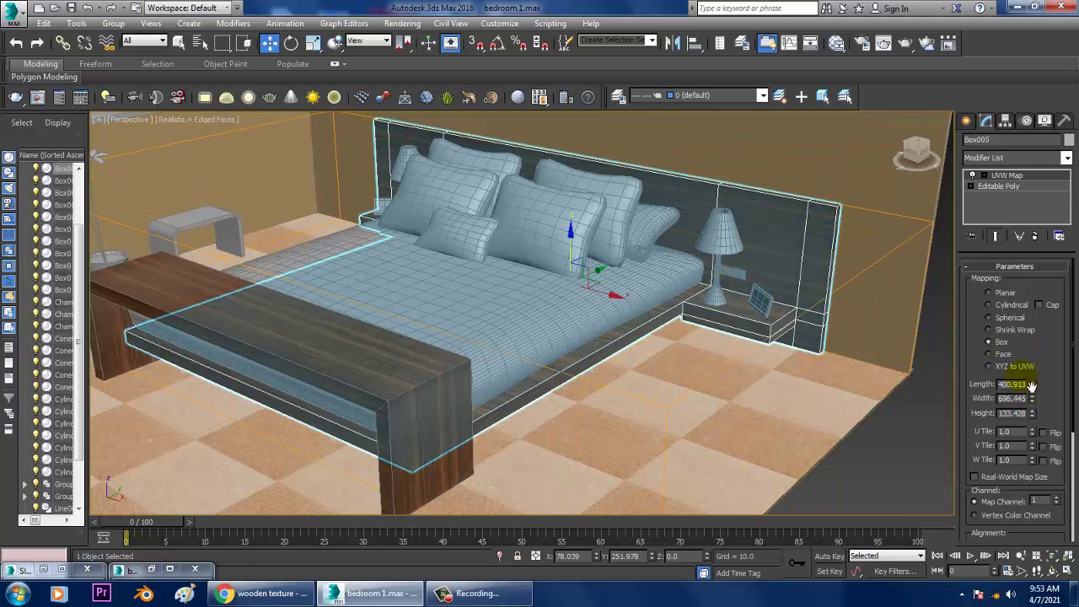
left_click(1032, 413)
left_click_drag(1035, 416, 1063, 421)
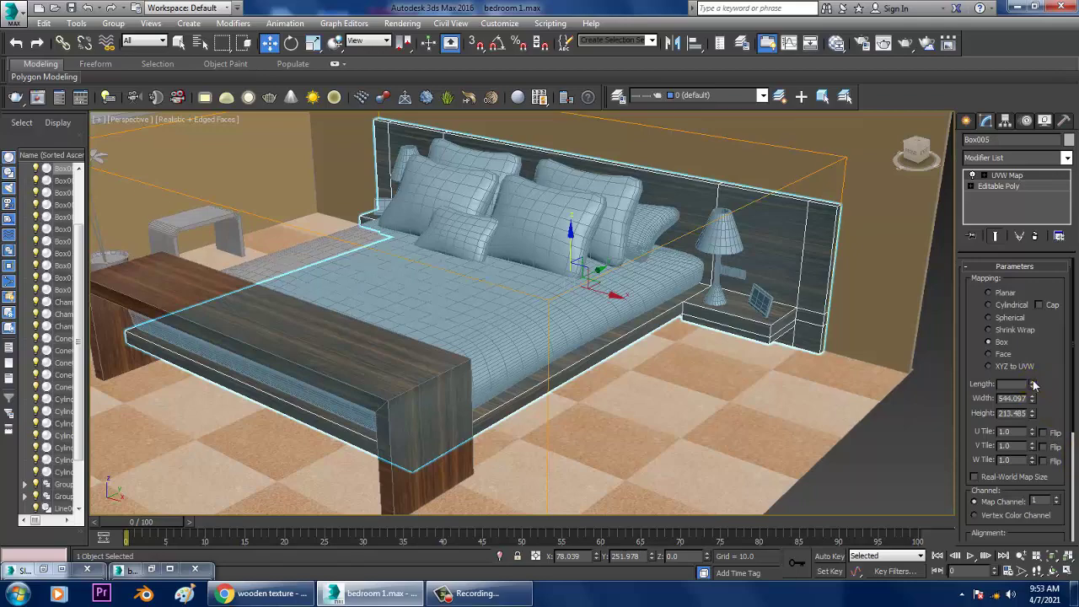
left_click_drag(1034, 384, 1034, 378)
Orbit closer to the bed and select the mattress
mouse_move(643, 306)
middle_mouse_down("alt")
mouse_move(700, 304)
mouse_move(664, 382)
middle_mouse_up("alt")
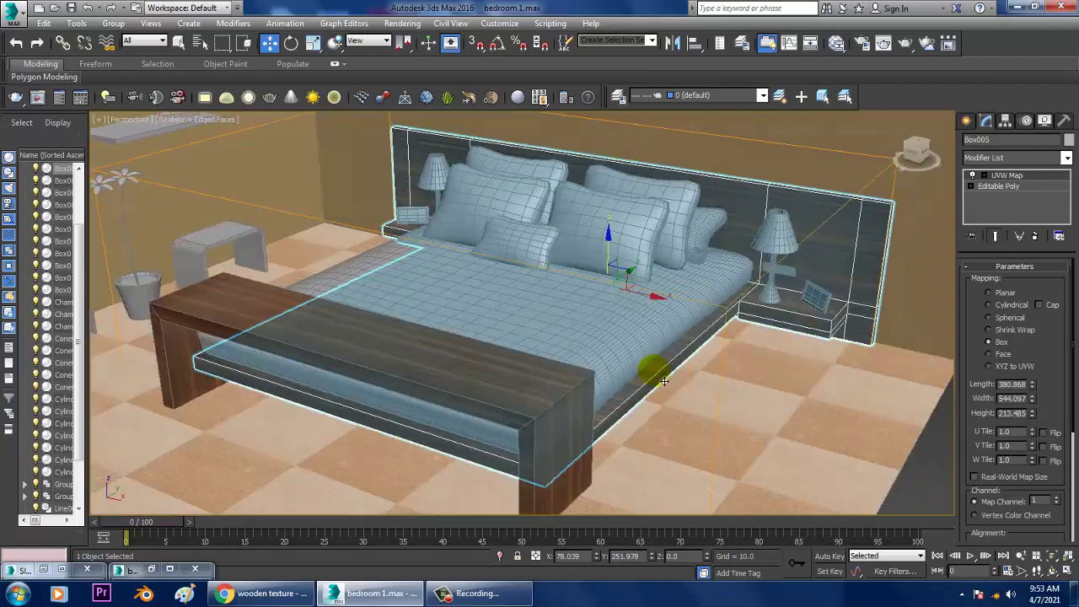
mouse_move(664, 382)
middle_mouse_down("alt")
mouse_move(535, 330)
mouse_move(568, 327)
mouse_move(614, 371)
middle_mouse_up("alt")
left_click(536, 330)
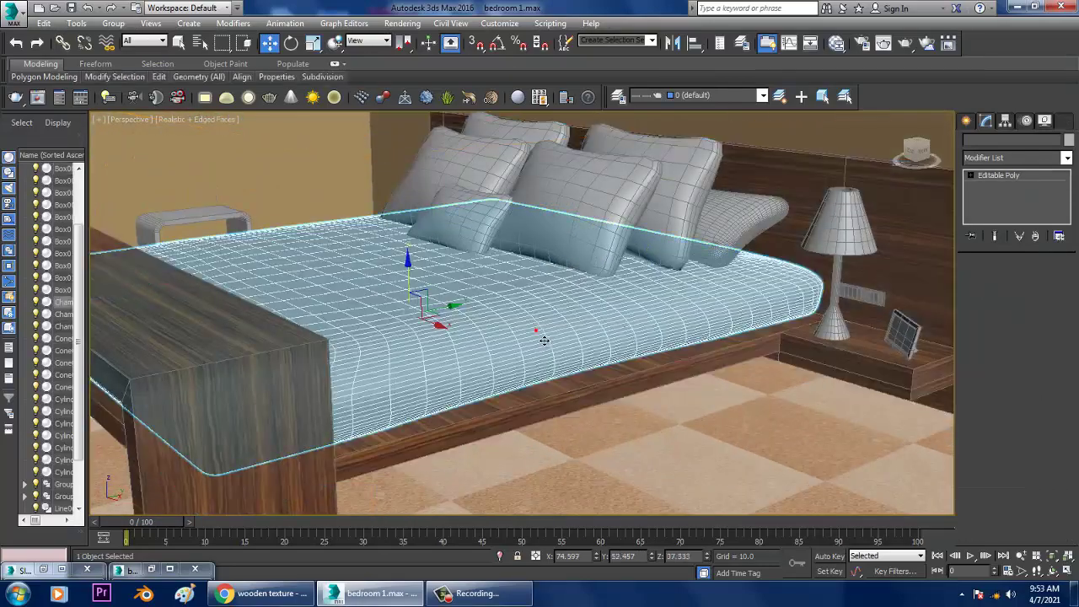
scroll(543, 340, "down", 5)
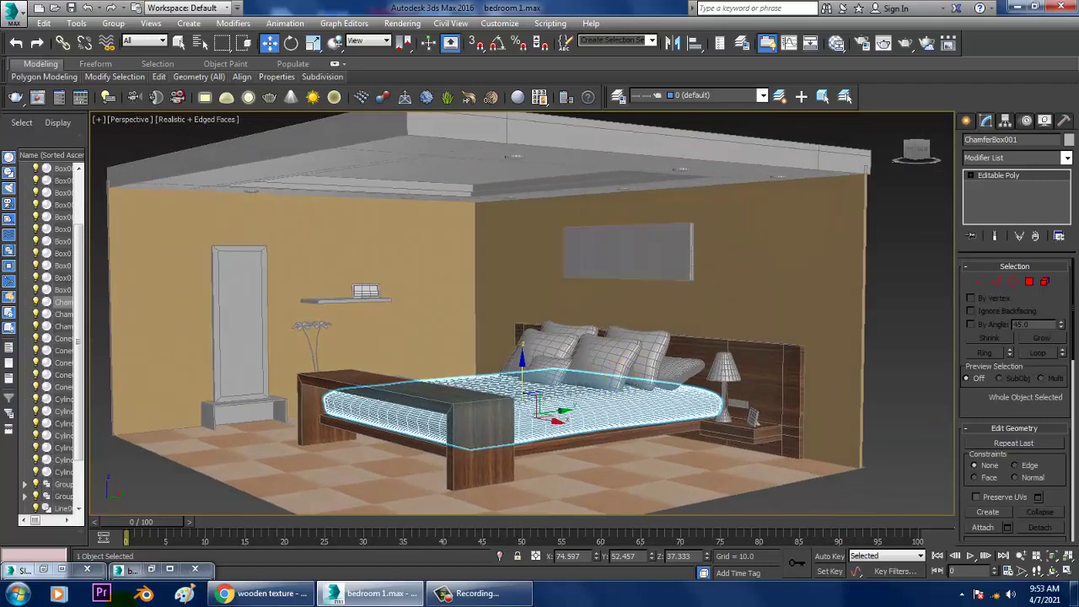
Check the reference photo, then restore the Slate editor showing the wood VRayMtl parameters
left_click(150, 571)
scroll(265, 298, "up", 2)
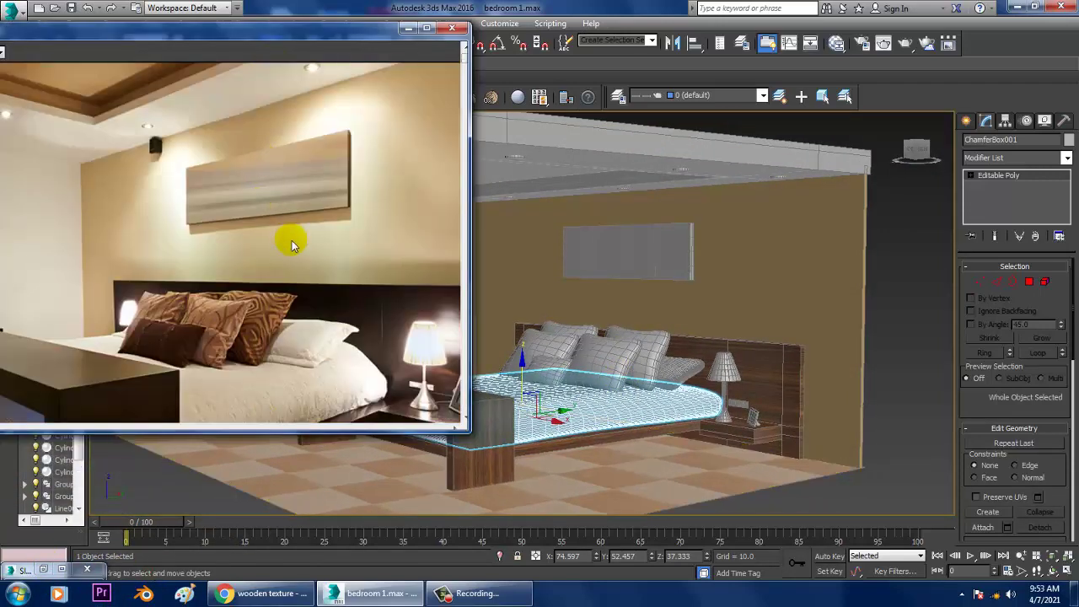
left_click(407, 29)
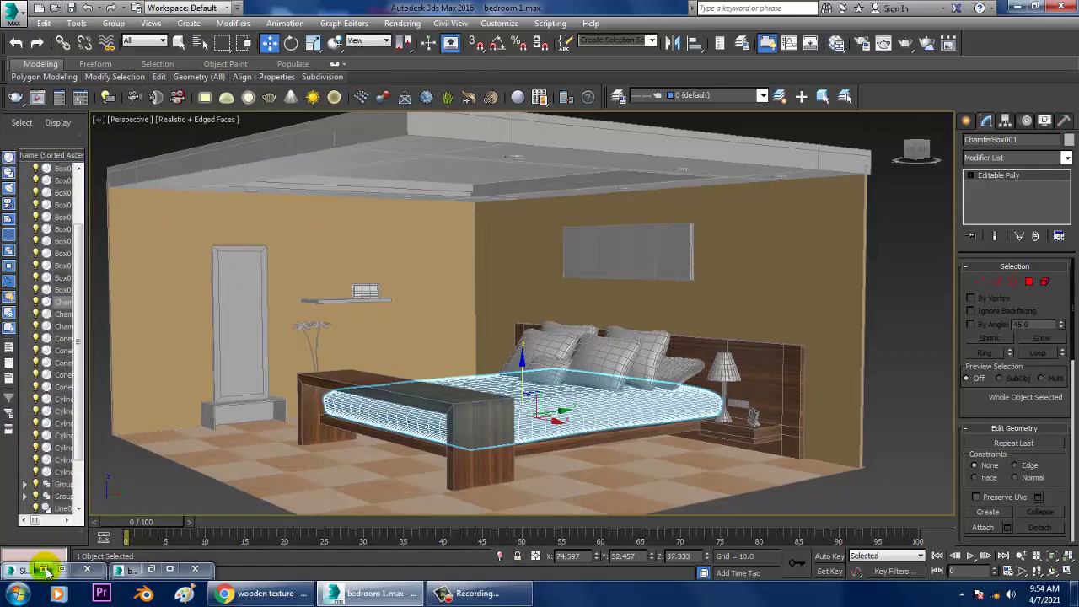
left_click(46, 570)
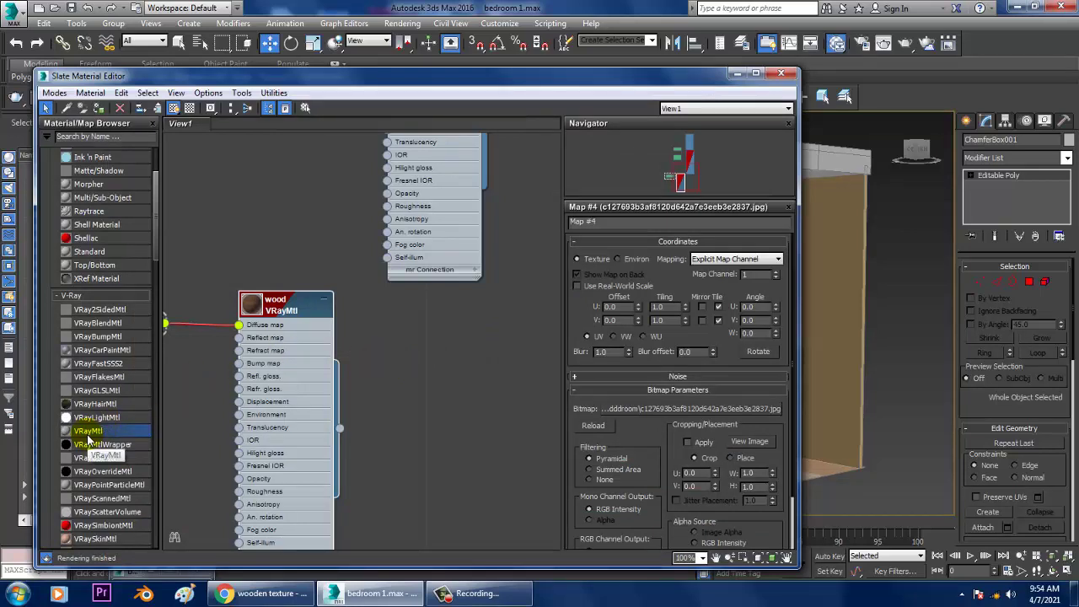
double_click(285, 310)
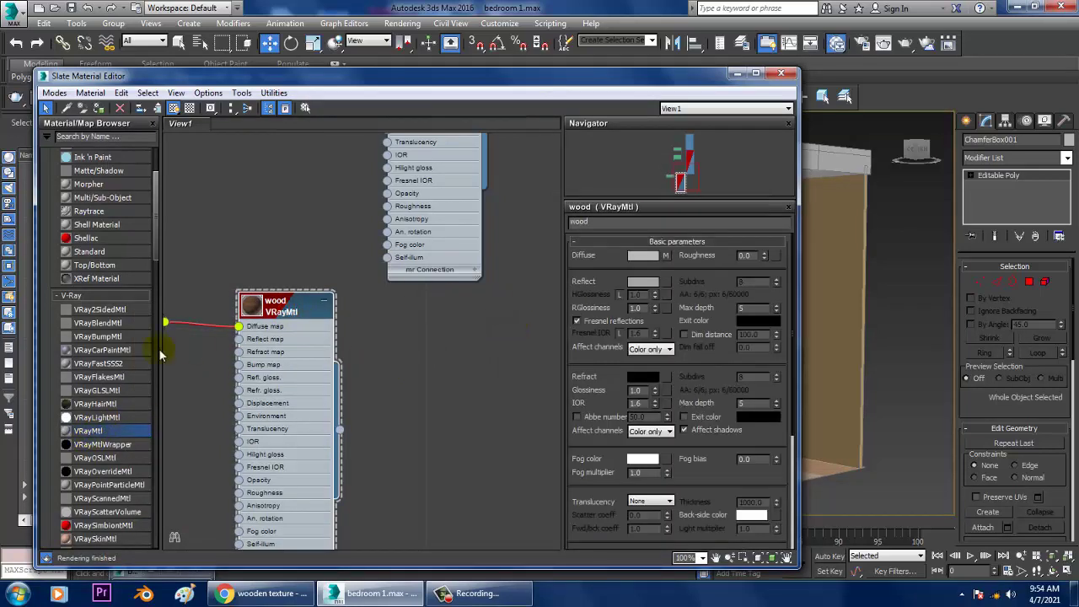
Add a new VRayMtl (Material #52) and start picking a Bitmap from the bedddroom texture folder
left_click(468, 373)
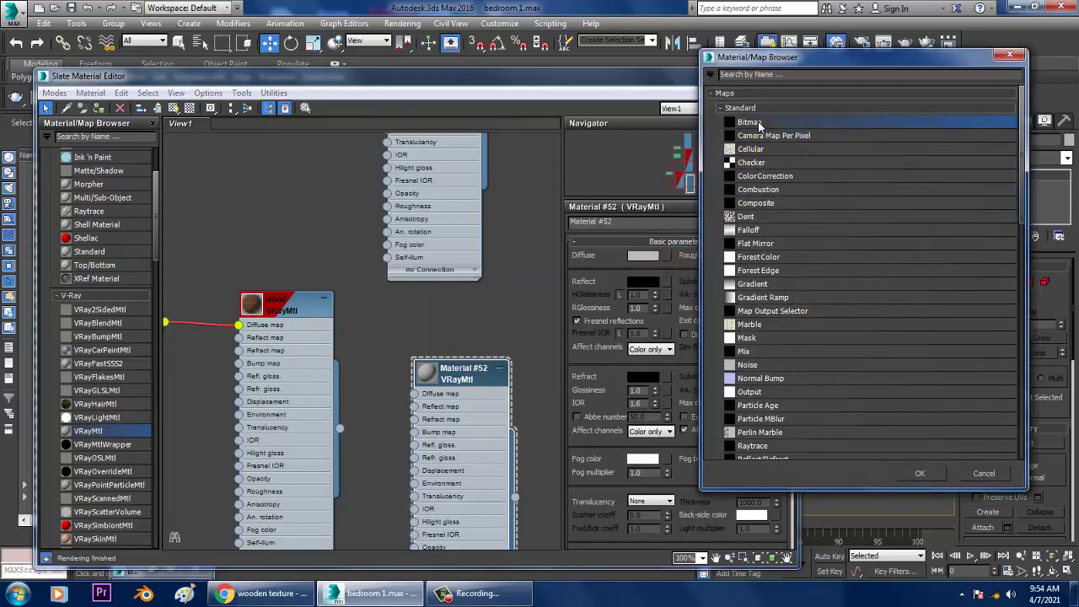
double_click(754, 123)
left_click(117, 111)
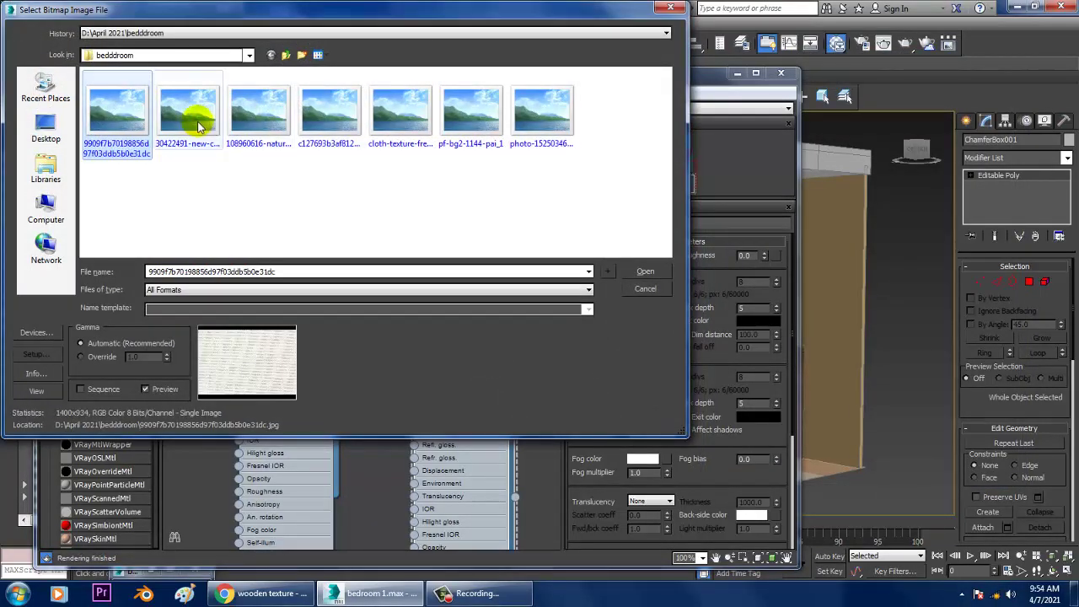
Preview the dark wood and cloth textures, then open the first image full-size
left_click(199, 124)
left_click(251, 109)
left_click(309, 125)
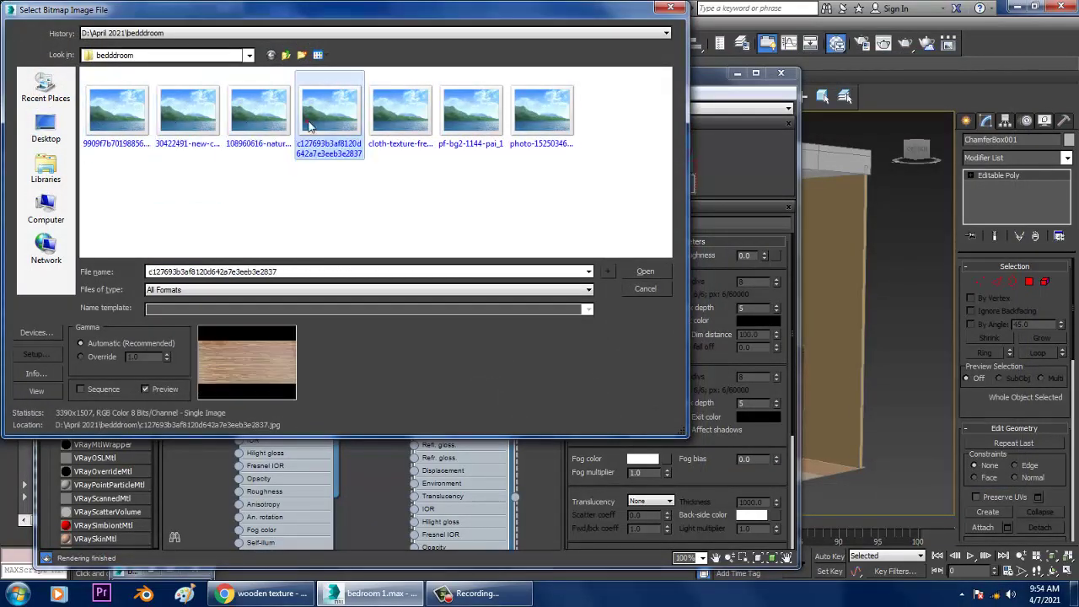
key("Right")
key("Right")
key("Right")
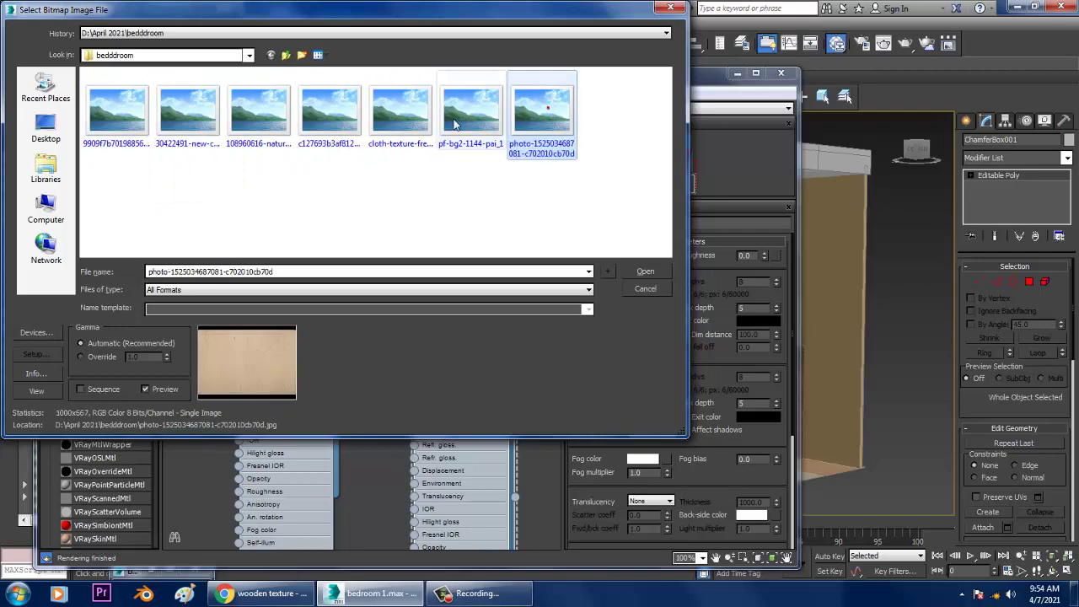
left_click(398, 121)
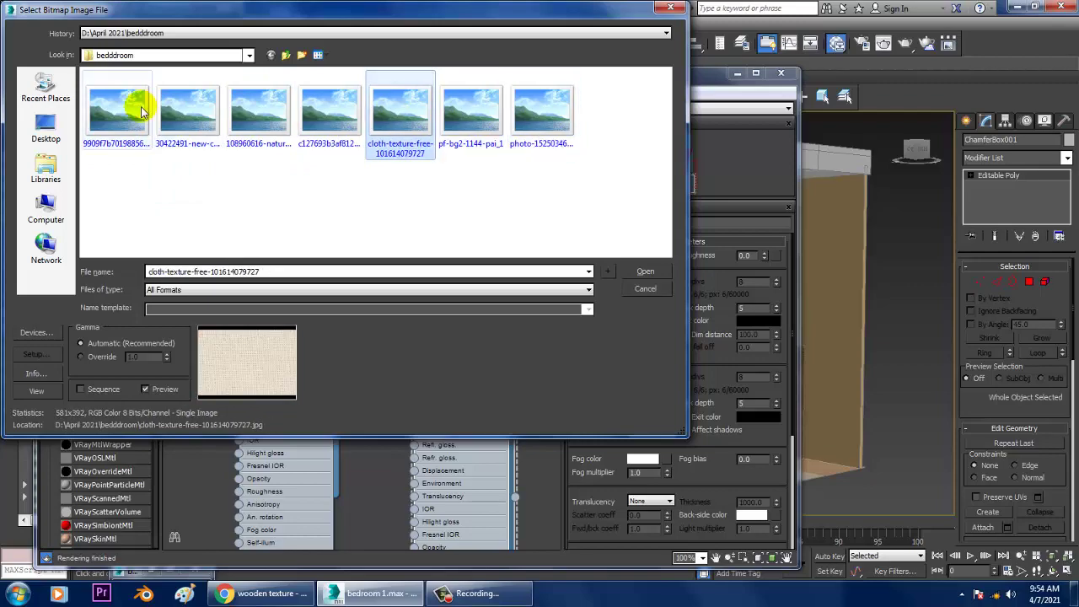
left_click(135, 105)
right_click(136, 107)
left_click(177, 137)
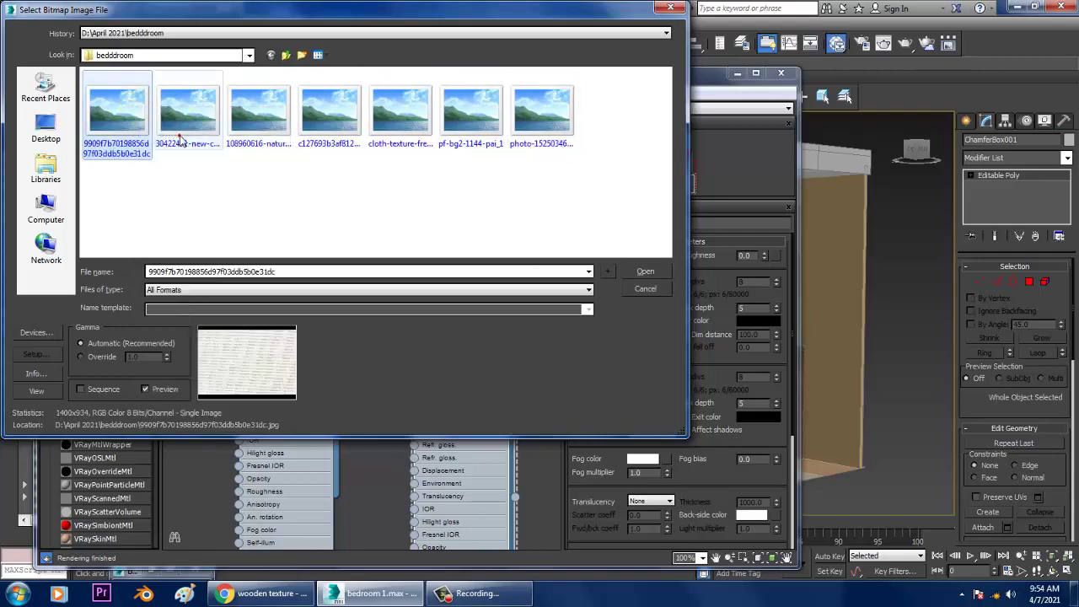
Scroll through the wood and fabric textures in Windows Photo Viewer, then close it
scroll(180, 139, "down", 1)
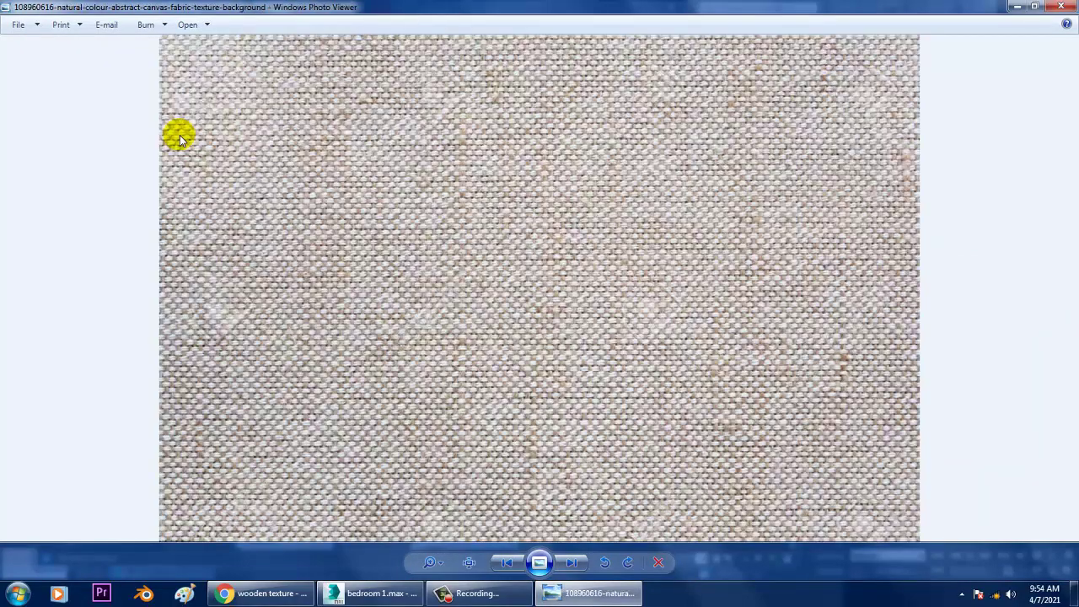
scroll(180, 140, "up", 1)
scroll(180, 137, "down", 1)
scroll(180, 137, "down", 1)
scroll(179, 138, "down", 1)
scroll(179, 137, "down", 1)
scroll(180, 139, "down", 1)
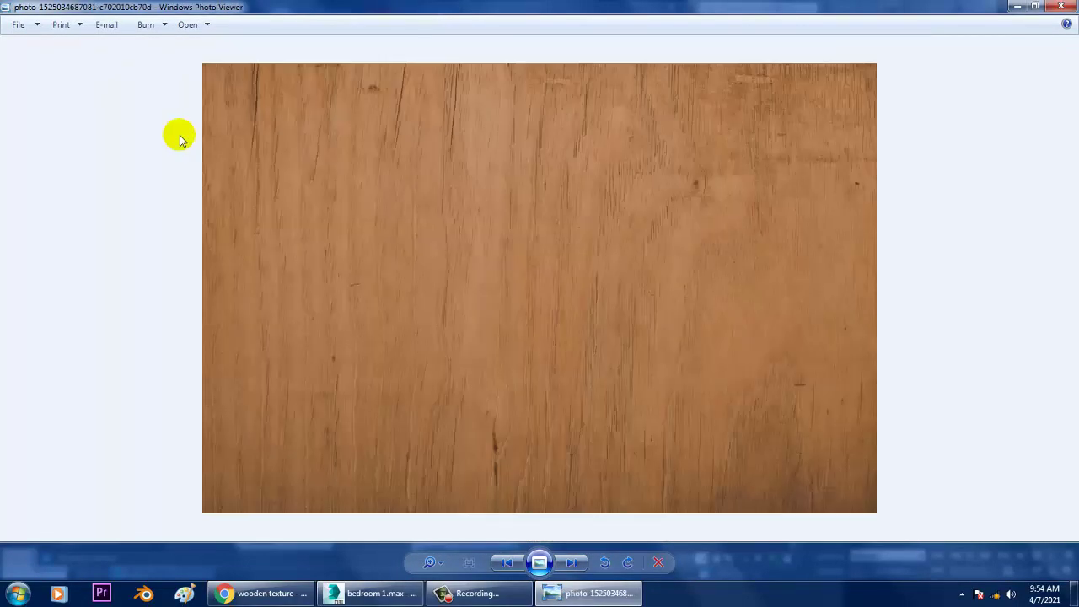
scroll(180, 139, "down", 1)
scroll(179, 139, "down", 1)
scroll(180, 139, "up", 1)
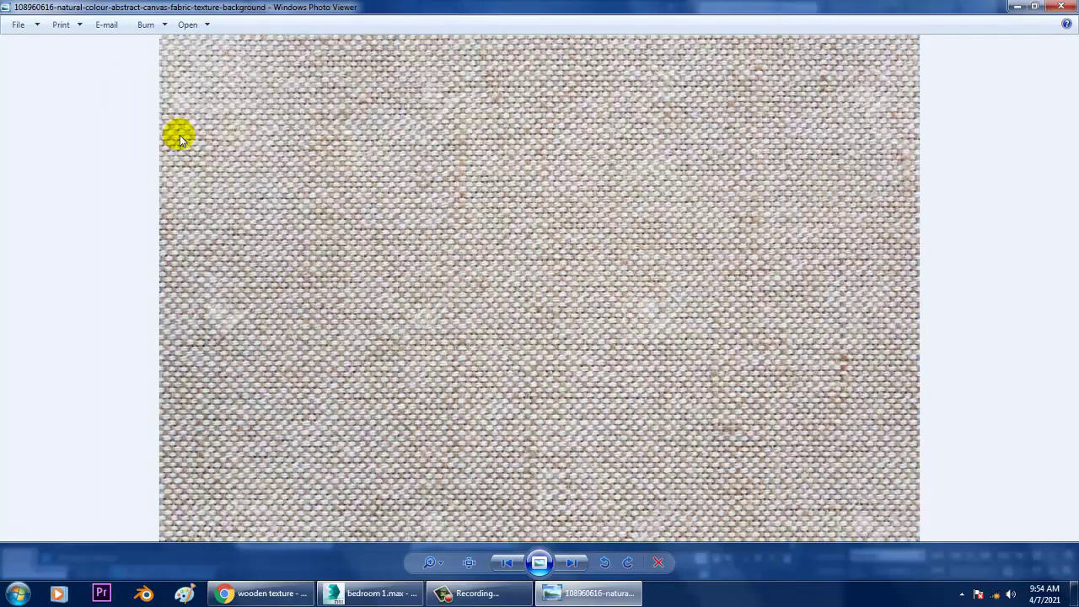
scroll(180, 140, "down", 1)
scroll(179, 139, "up", 1)
scroll(180, 139, "up", 1)
scroll(180, 140, "up", 1)
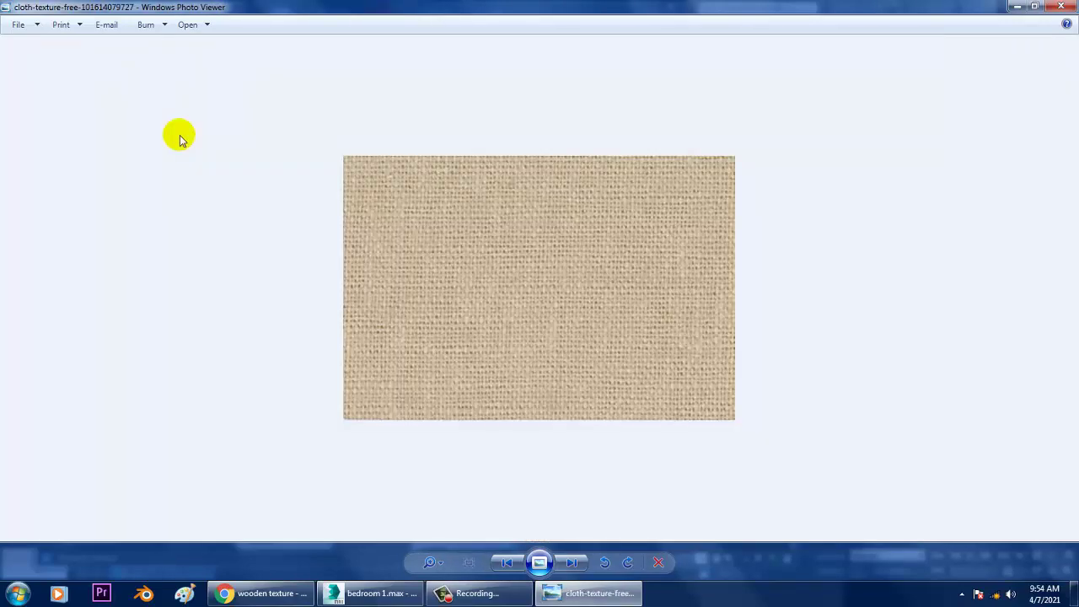
scroll(179, 137, "up", 1)
scroll(221, 157, "up", 1)
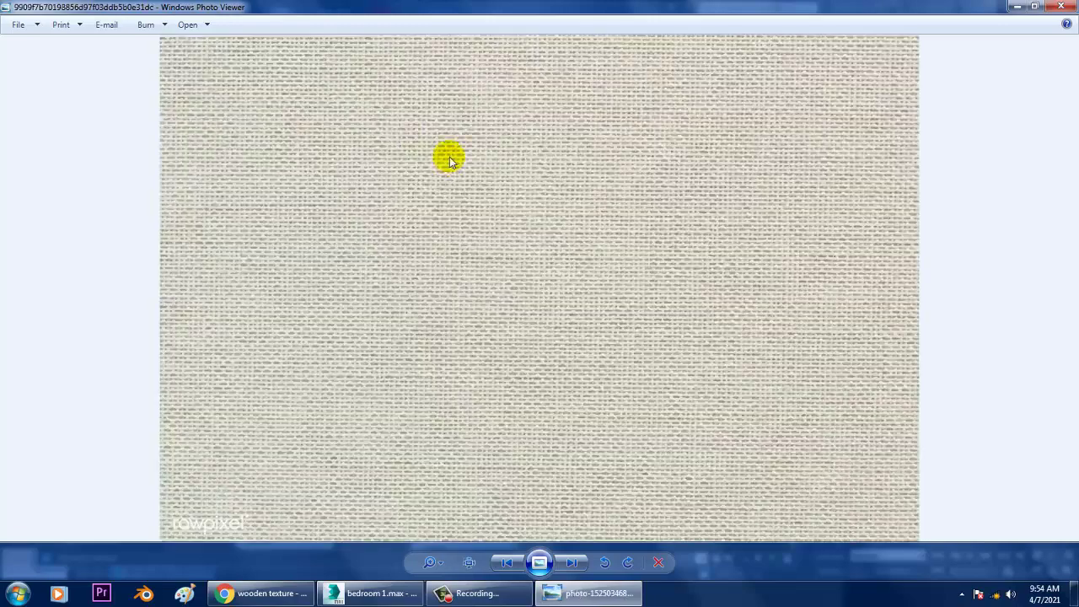
left_click(1074, 6)
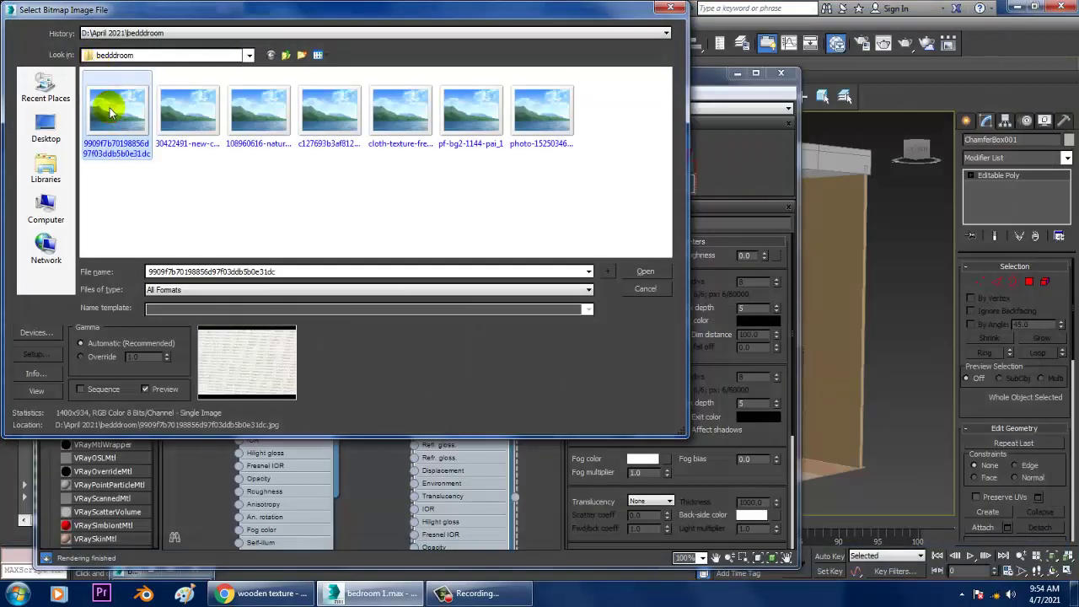
Load the beige canvas image as Material #52's diffuse map and show it in the viewport
double_click(110, 112)
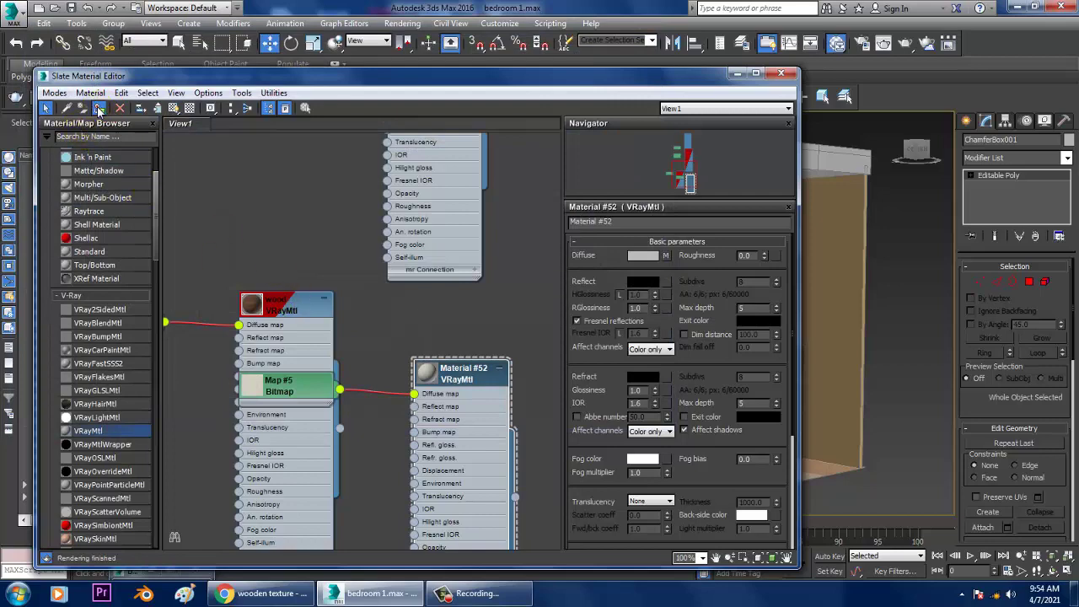
left_click(173, 107)
left_click_drag(556, 85, 193, 161)
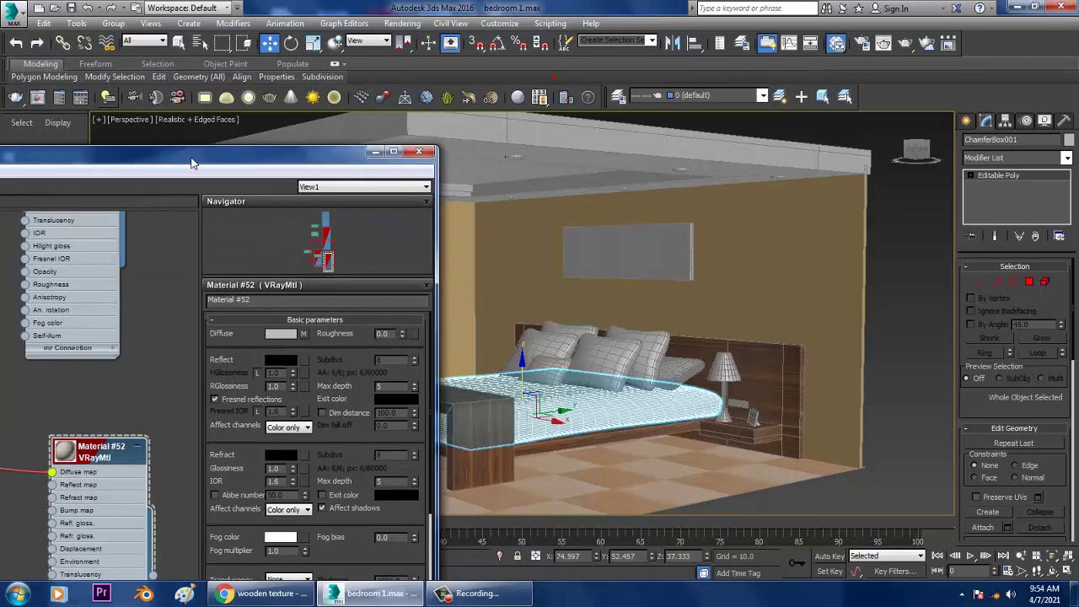
scroll(662, 401, "up", 3)
middle_click_drag(662, 401, 678, 379, "alt")
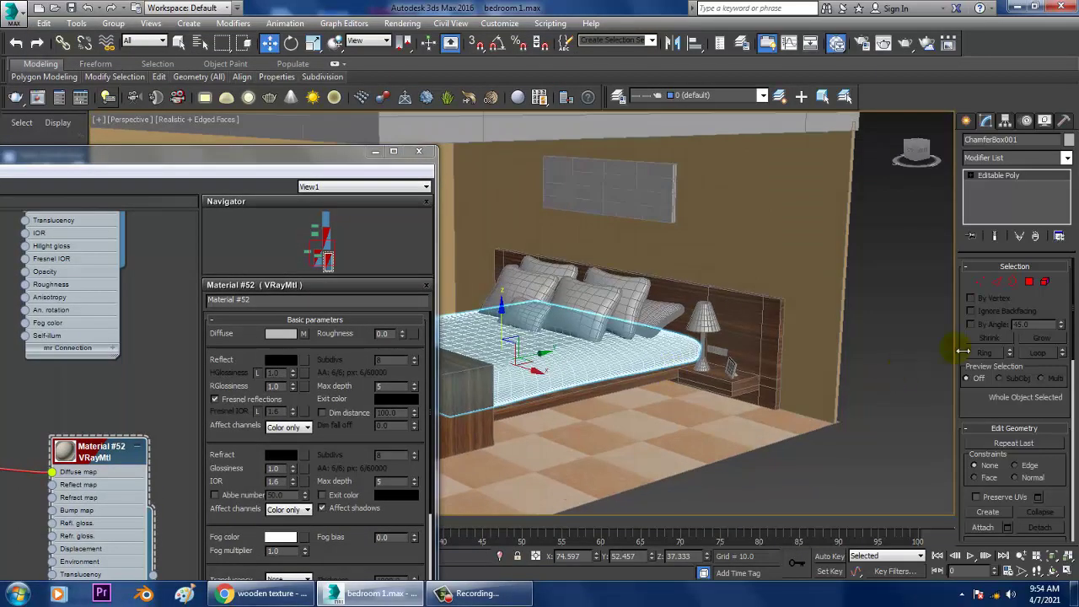
scroll(594, 352, "up", 3)
scroll(594, 352, "up", 3)
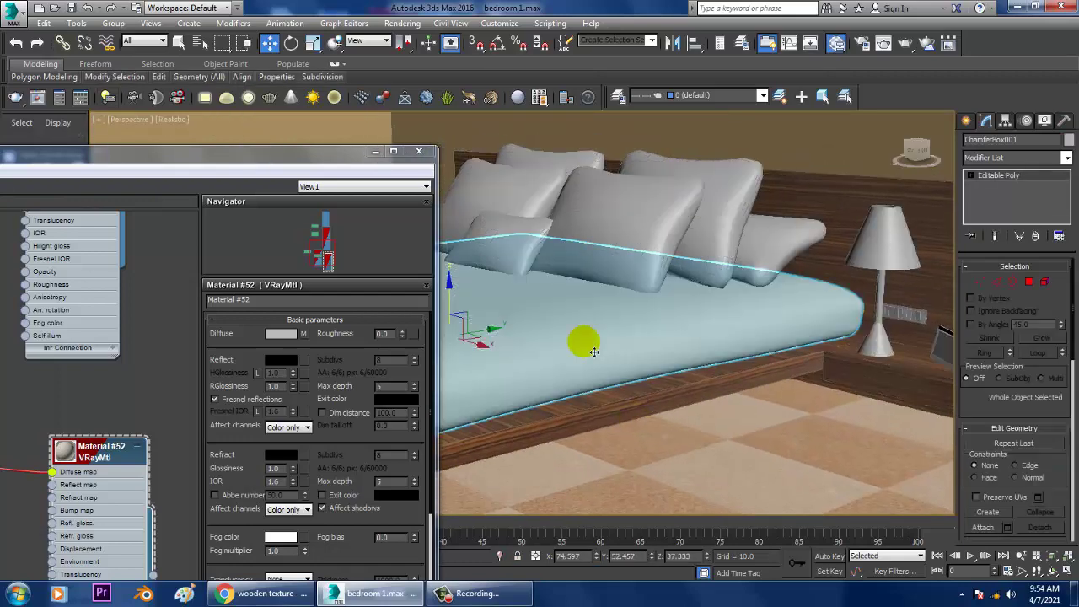
Add a UVW Map modifier to the headboard
left_click(1017, 157)
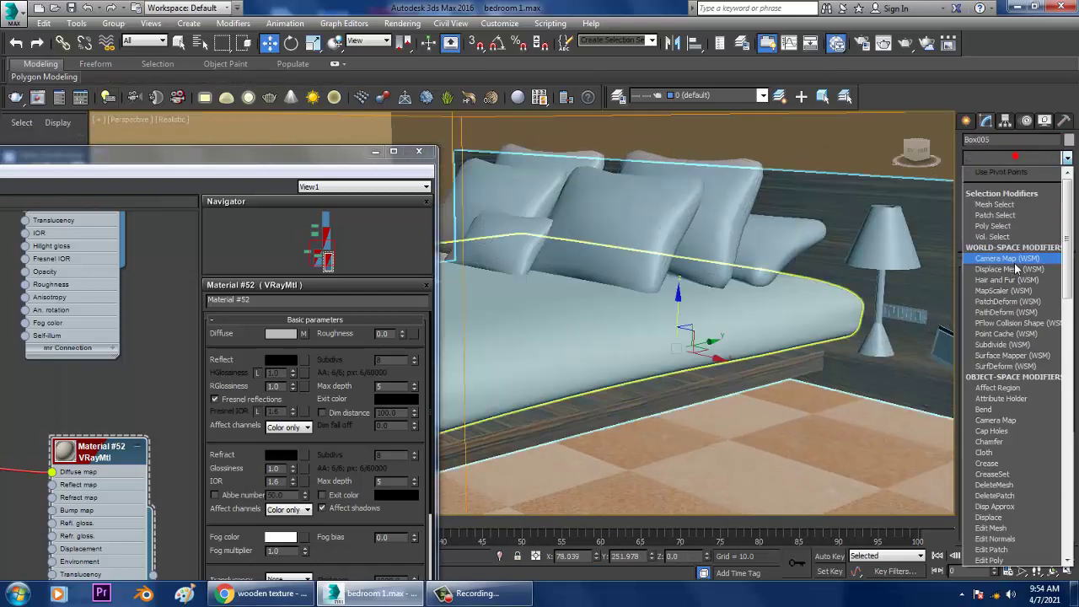
left_click(893, 275)
middle_click_drag(639, 324, 674, 342, "alt")
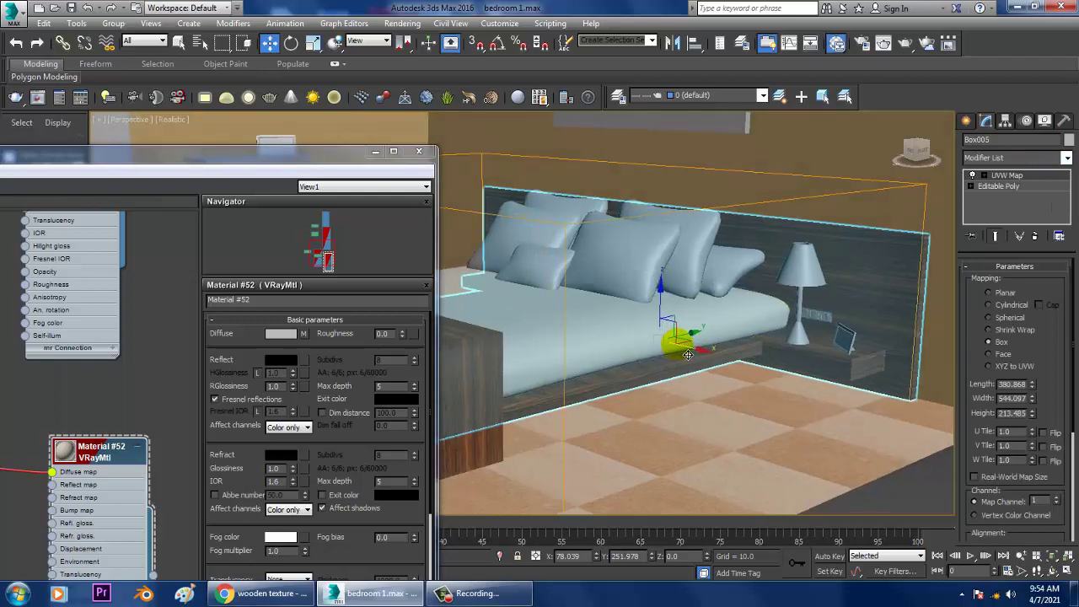
left_click(854, 496)
Add a Box-projected UVW Map modifier to the mattress
left_click(548, 360)
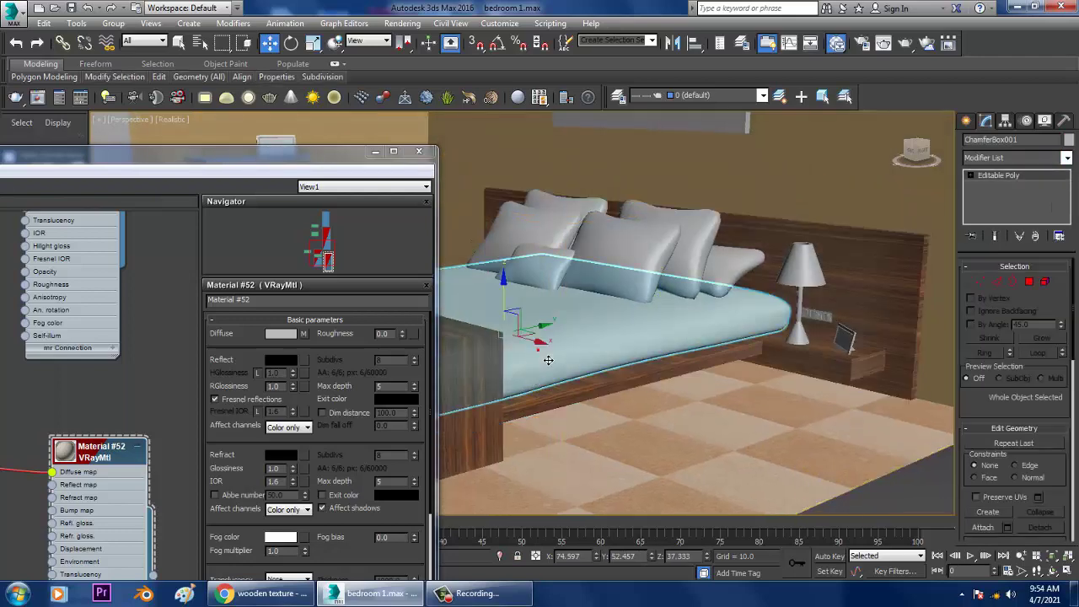
left_click(1003, 158)
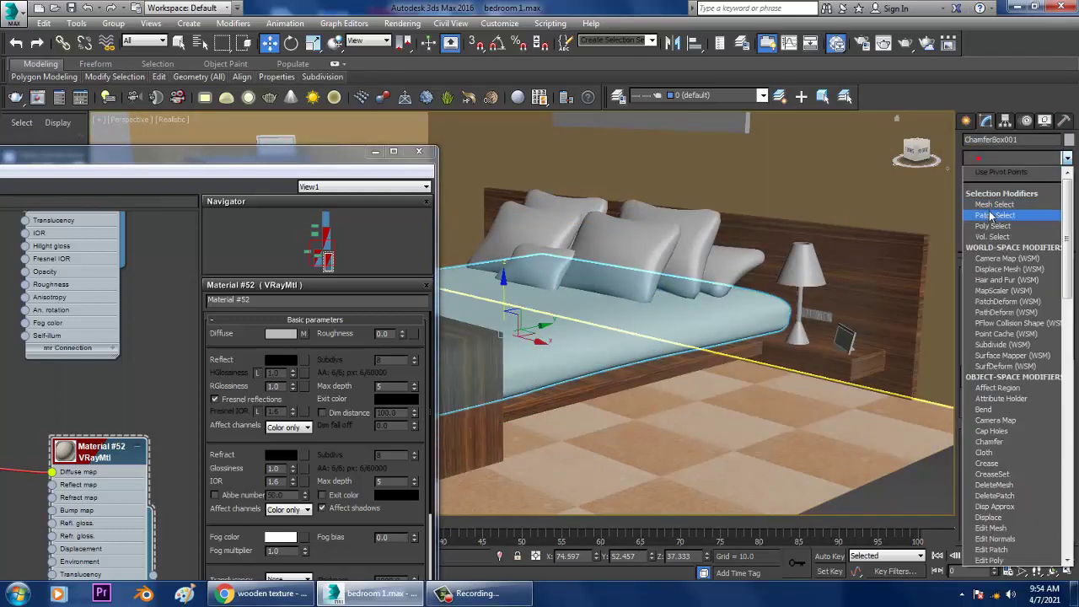
type("Unwrap UVW")
left_click(1016, 442)
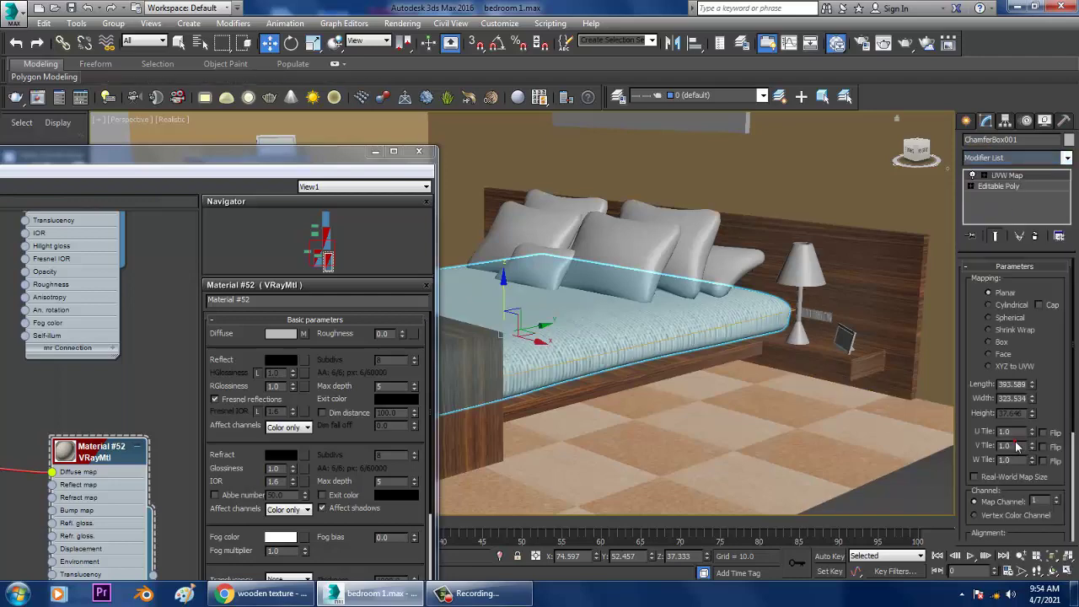
left_click(990, 342)
middle_click_drag(694, 344, 693, 365, "alt")
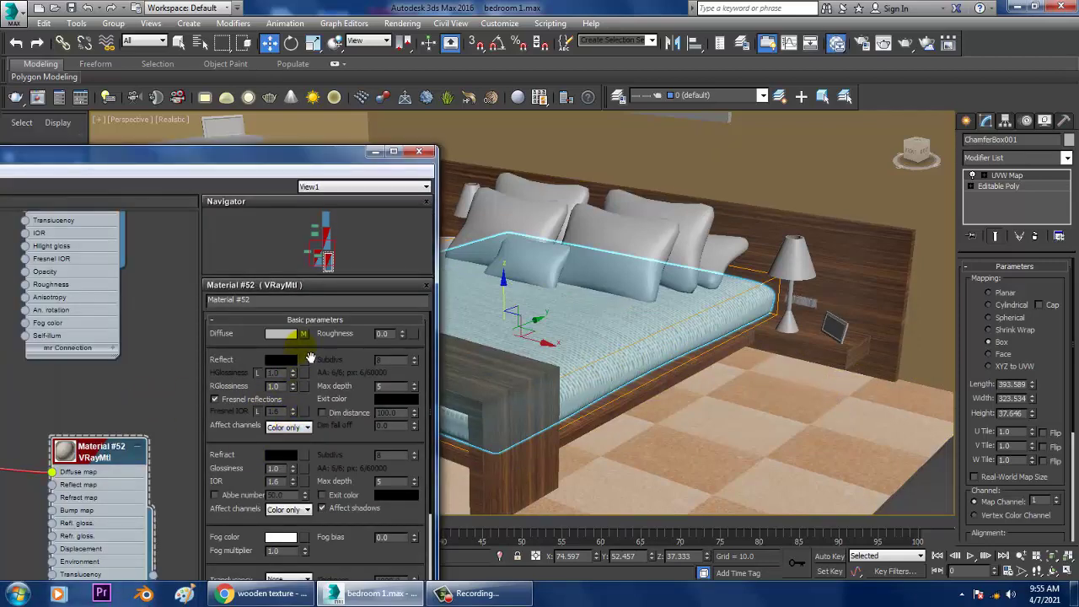
Set the mattress texture map's U and V tiling to 3.0
left_click(303, 333)
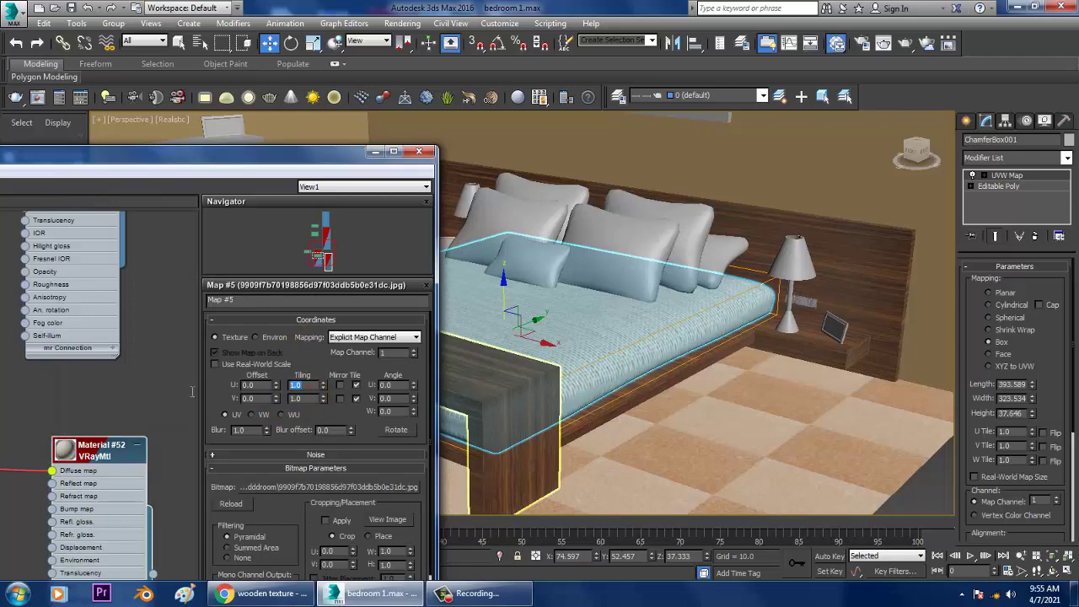
type("3")
key("Tab")
type("3")
key("Return")
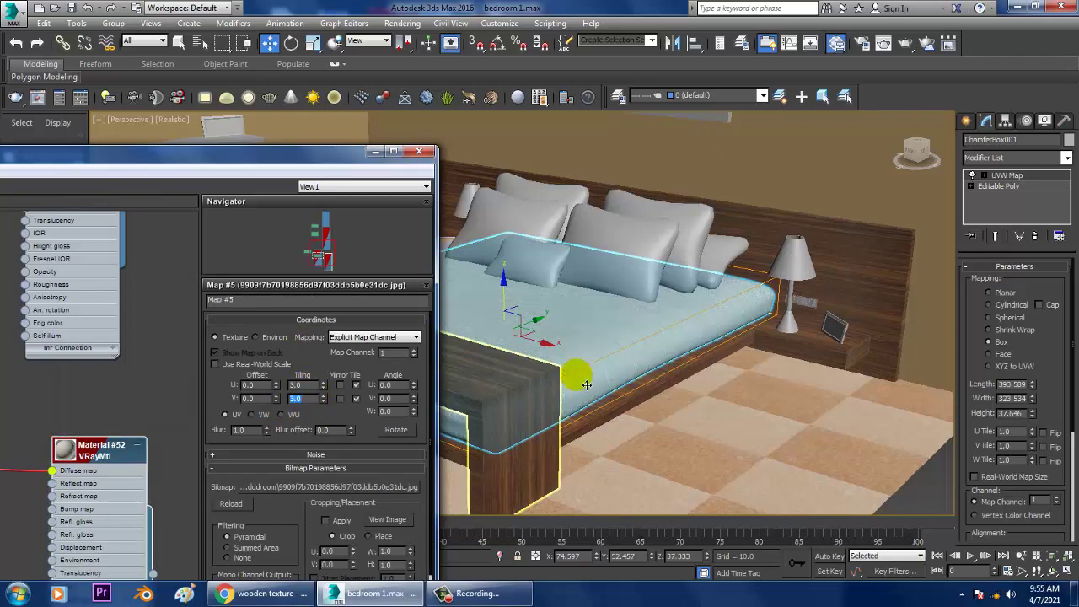
scroll(669, 337, "down", 2)
mouse_move(670, 337)
middle_mouse_down("alt")
mouse_move(751, 320)
mouse_move(782, 372)
mouse_move(675, 361)
middle_mouse_up("alt")
scroll(727, 340, "up", 3)
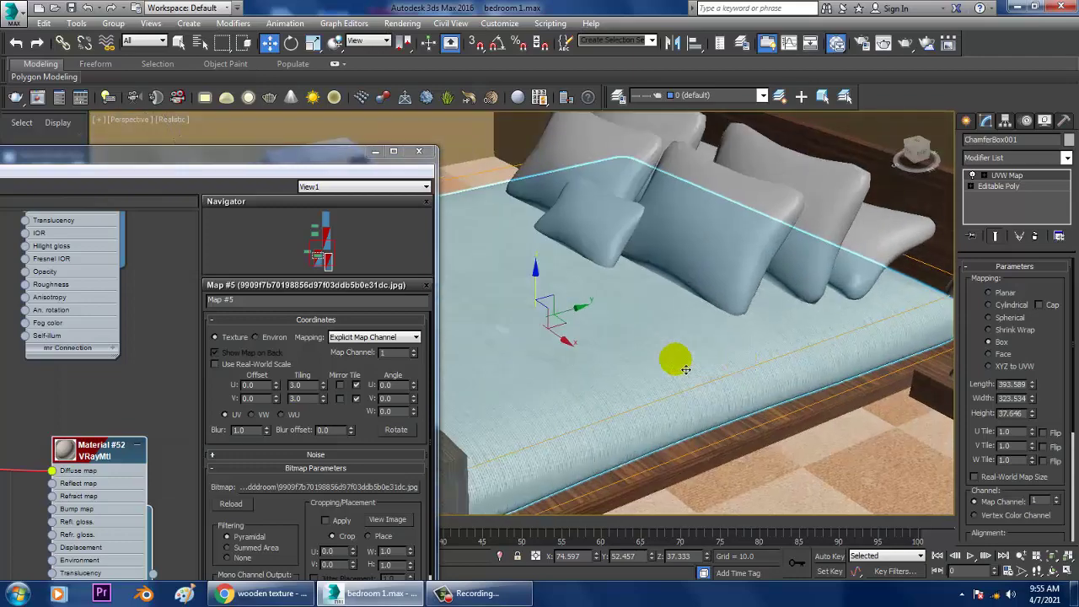
scroll(675, 360, "up", 3)
scroll(677, 356, "down", 1)
scroll(689, 361, "down", 2)
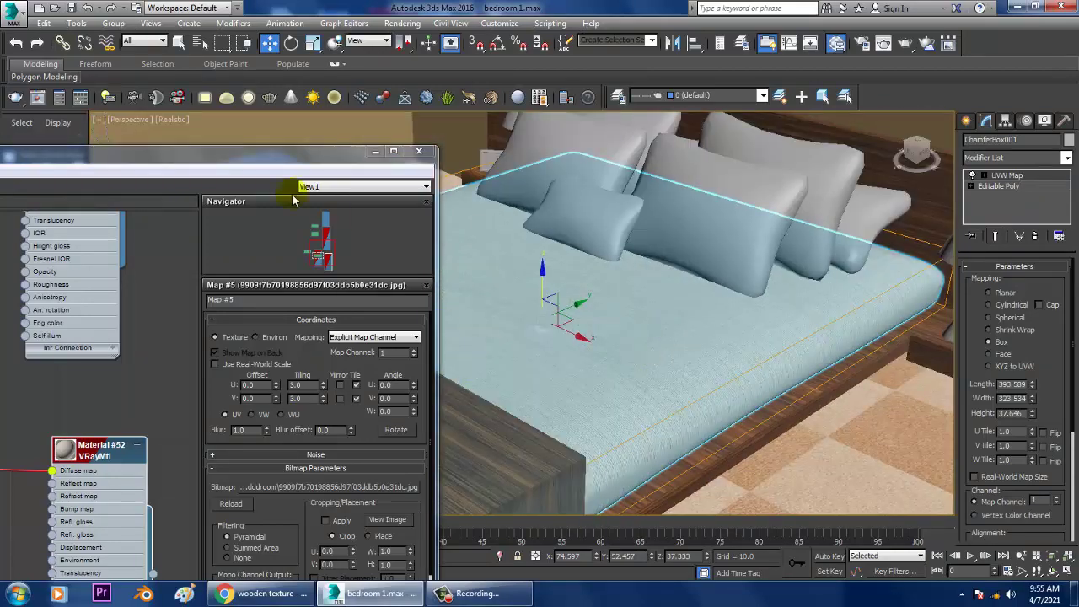
Zoom in for a close, frontal look at the tiled mattress fabric and reselect the mattress
left_click(371, 157)
scroll(778, 286, "down", 5)
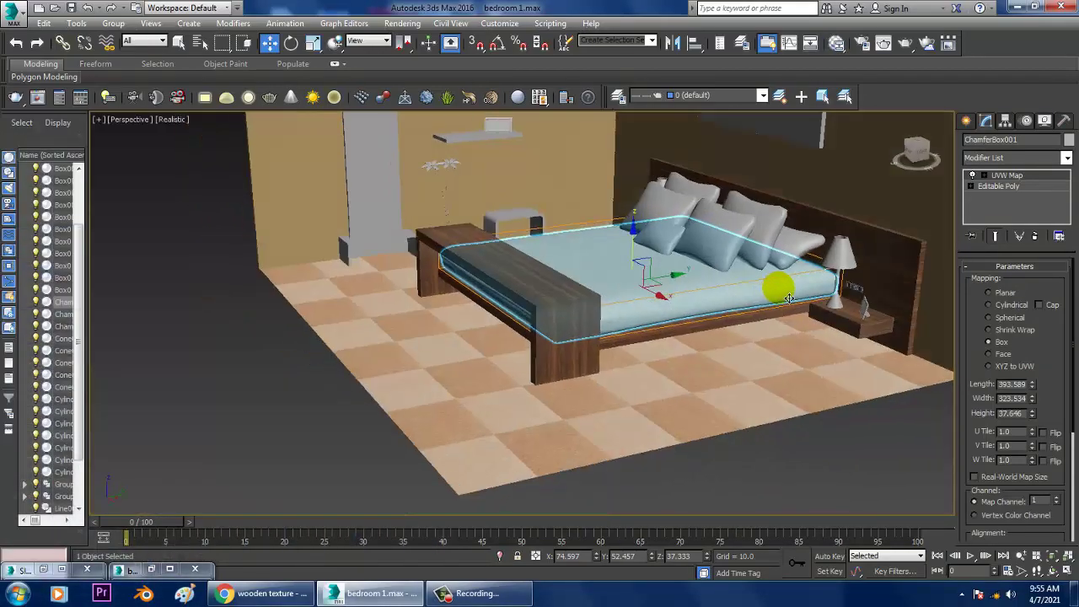
middle_click_drag(778, 286, 826, 441, "alt")
left_click(826, 441)
scroll(678, 341, "up", 2)
middle_click_drag(715, 313, 641, 321, "alt")
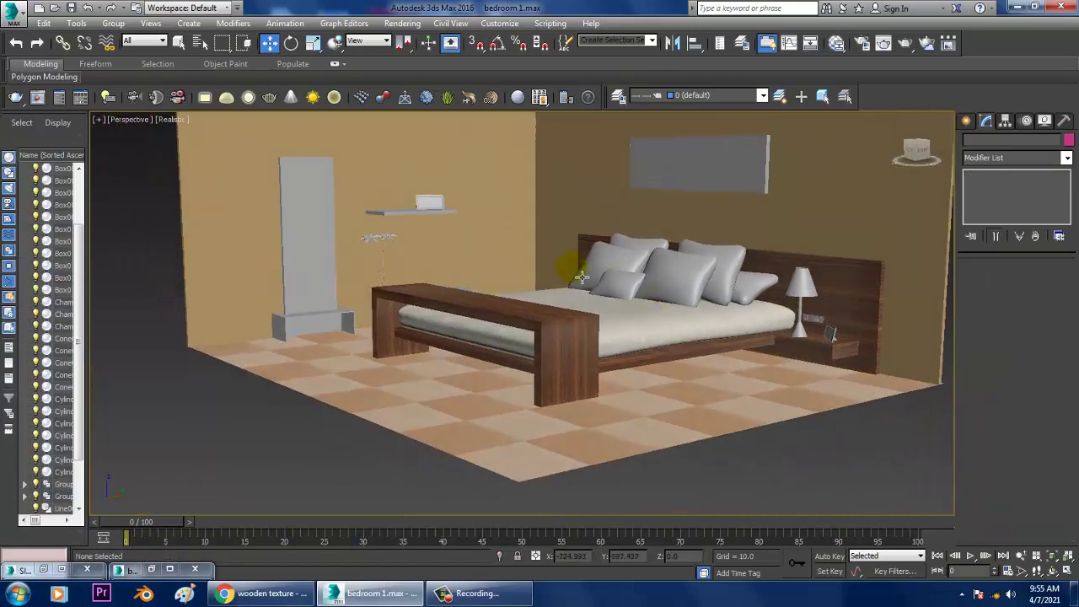
scroll(641, 321, "up", 3)
scroll(638, 324, "up", 2)
scroll(638, 325, "up", 2)
scroll(525, 337, "up", 3)
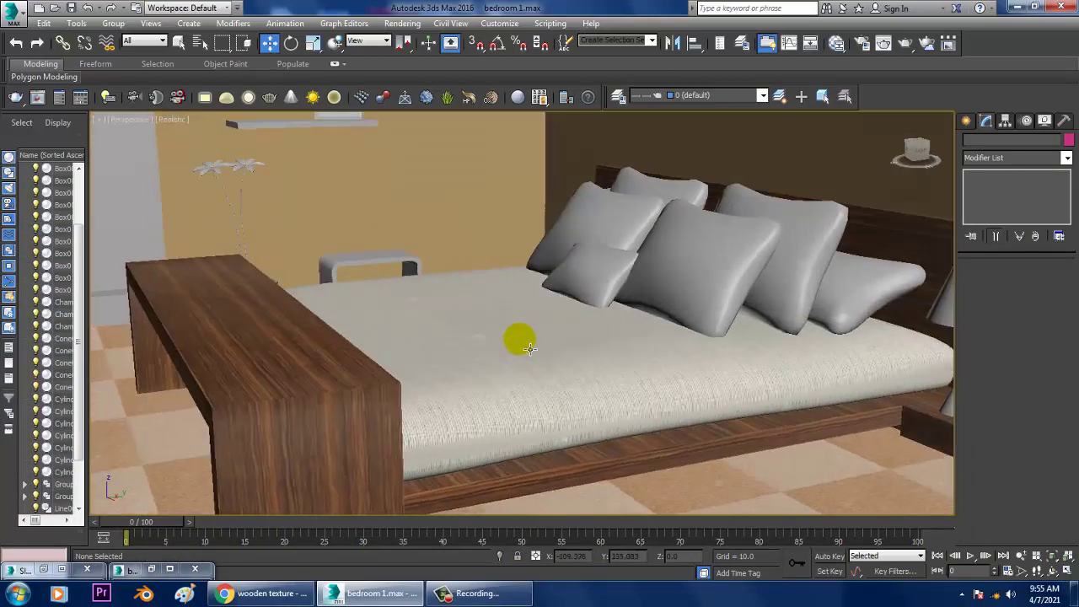
scroll(517, 340, "up", 3)
scroll(518, 366, "up", 2)
scroll(531, 371, "up", 2)
scroll(540, 378, "up", 2)
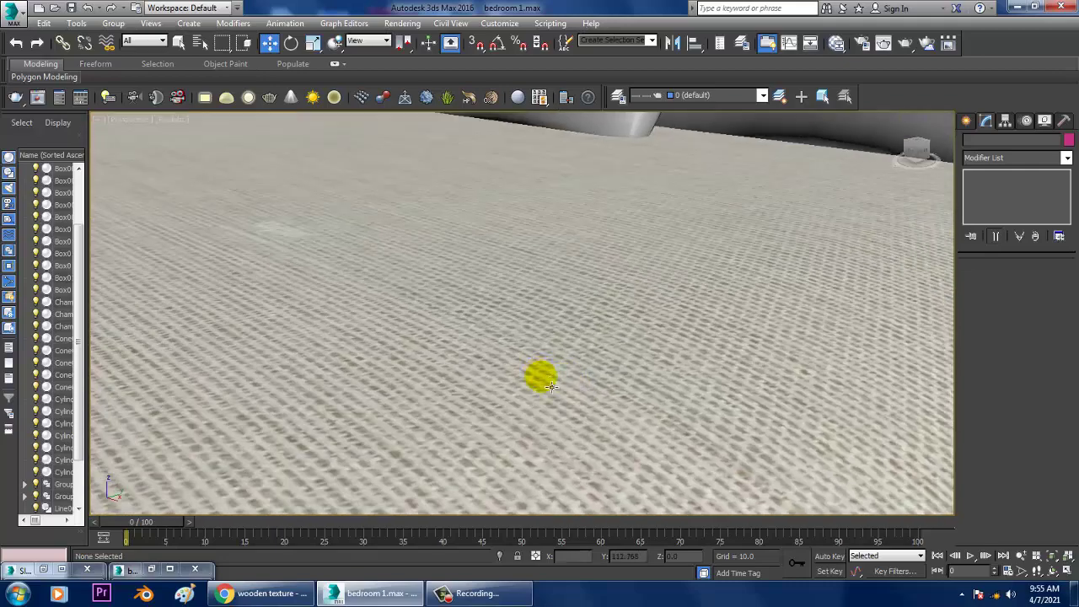
scroll(549, 384, "up", 2)
scroll(565, 396, "down", 7)
left_click(570, 399)
Frame the mattress and arrange the Slate Material Editor nodes around Material #52
key("z")
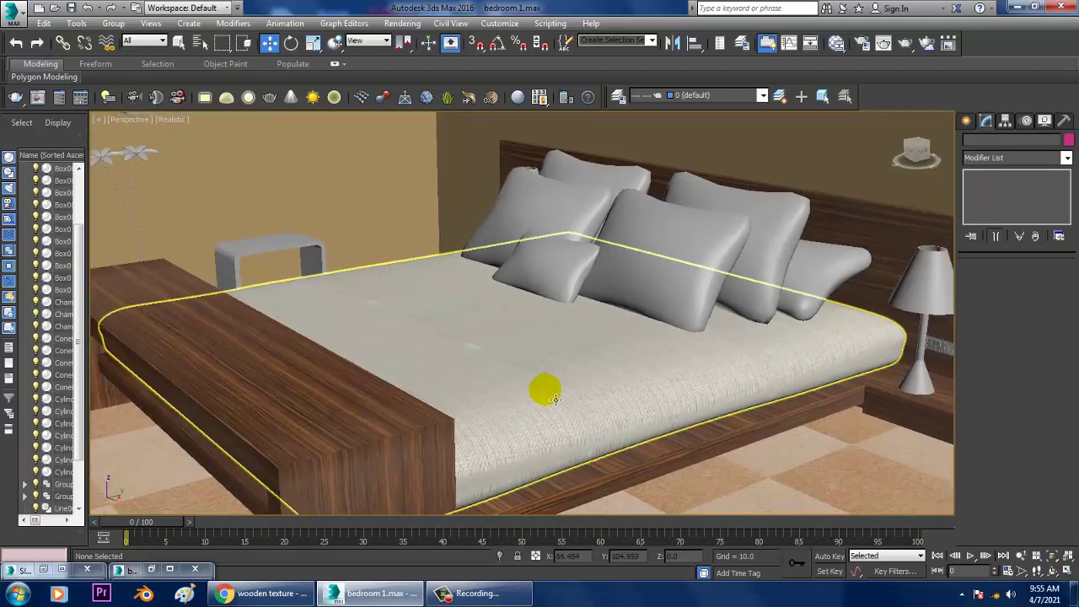
key("m")
left_click_drag(48, 164, 228, 17)
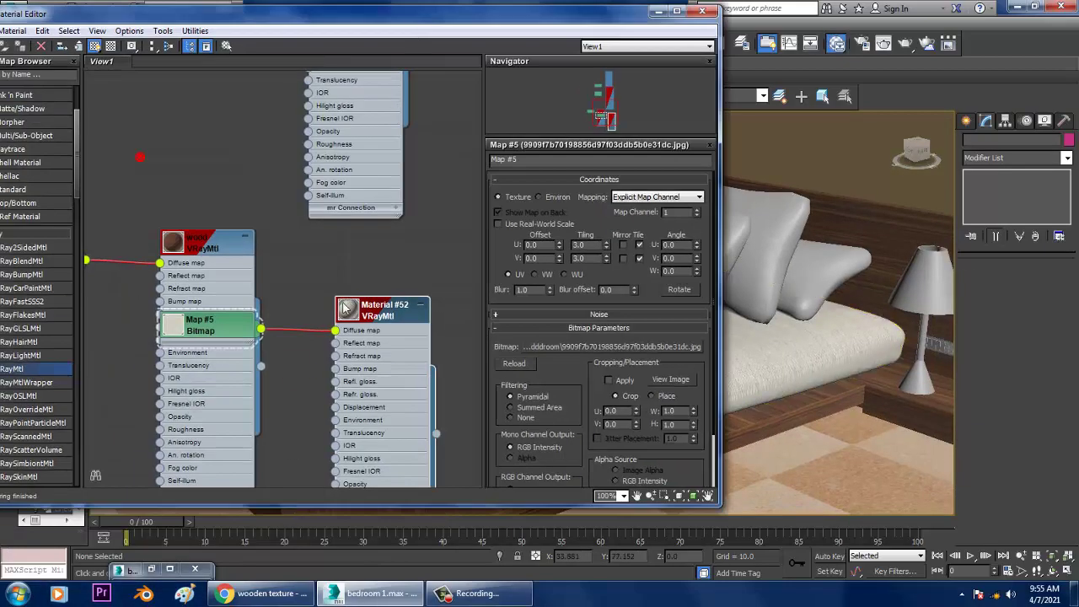
mouse_move(140, 157)
middle_mouse_down()
mouse_move(301, 193)
mouse_move(344, 264)
mouse_move(336, 323)
middle_mouse_up()
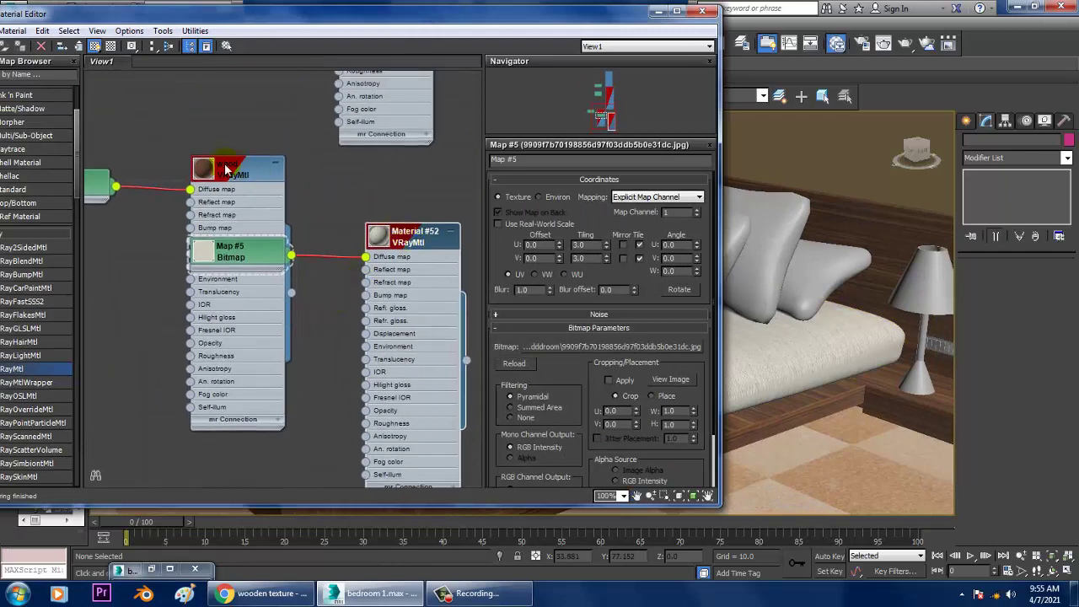
left_click_drag(260, 293, 259, 225)
left_click_drag(392, 245, 392, 365)
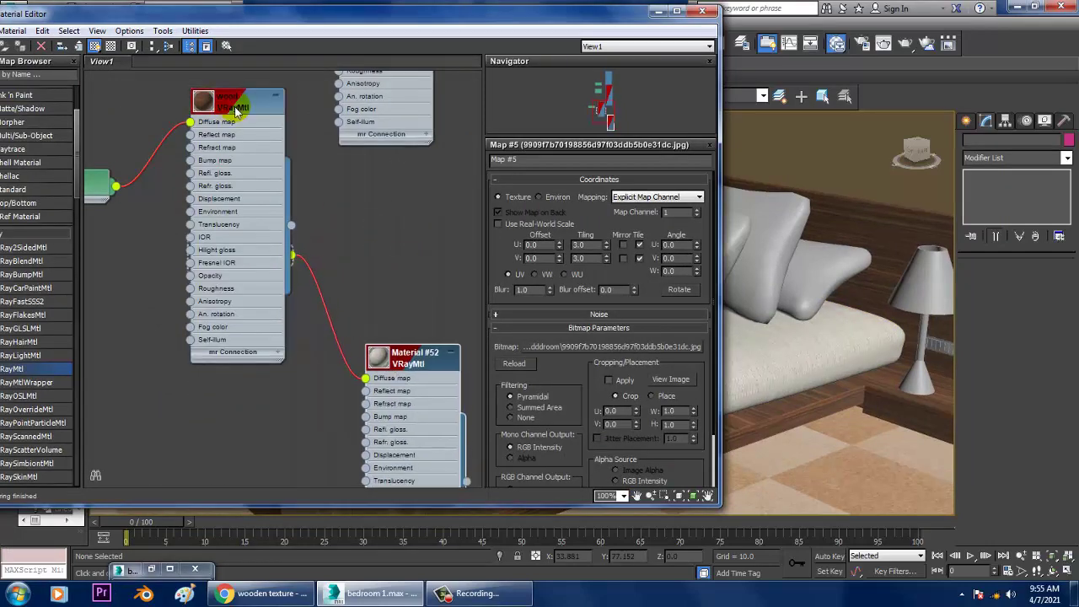
left_click_drag(237, 109, 156, 135)
left_click_drag(241, 253, 239, 430)
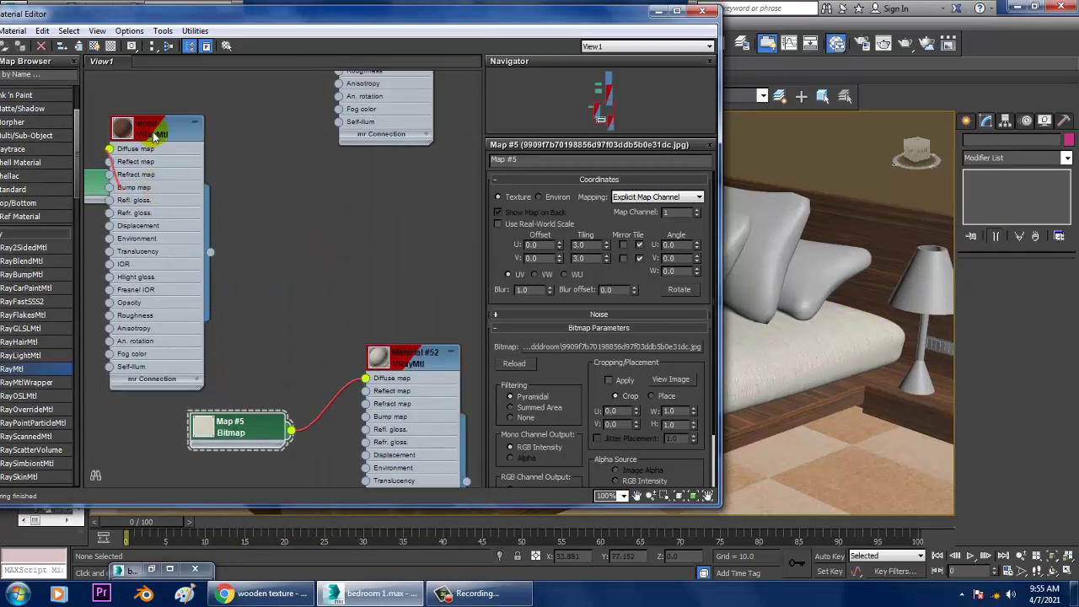
left_click_drag(155, 136, 238, 94)
middle_click_drag(349, 253, 393, 145)
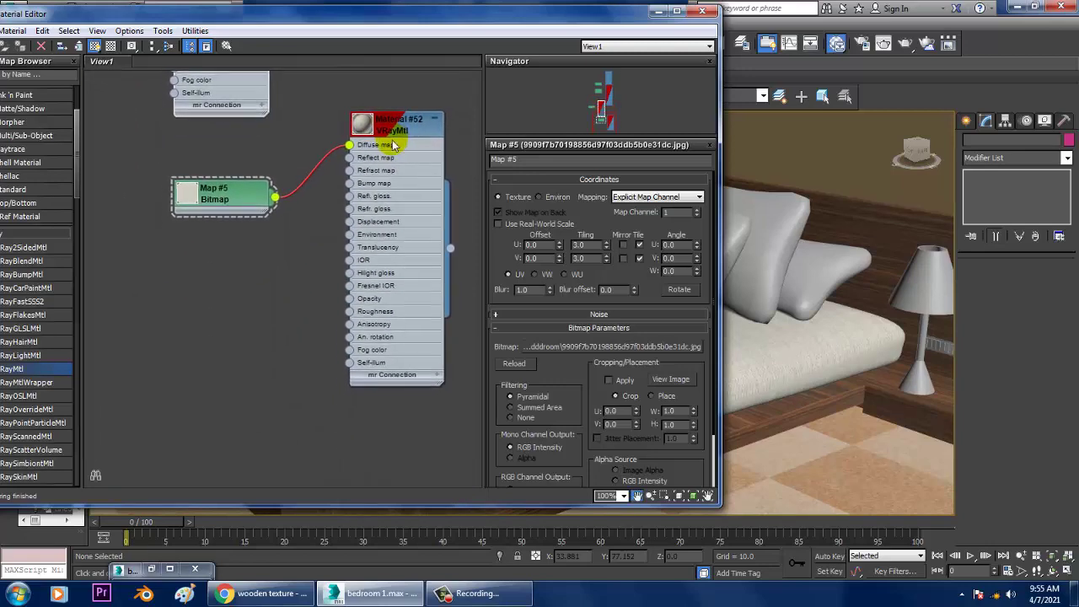
left_click_drag(576, 16, 732, 16)
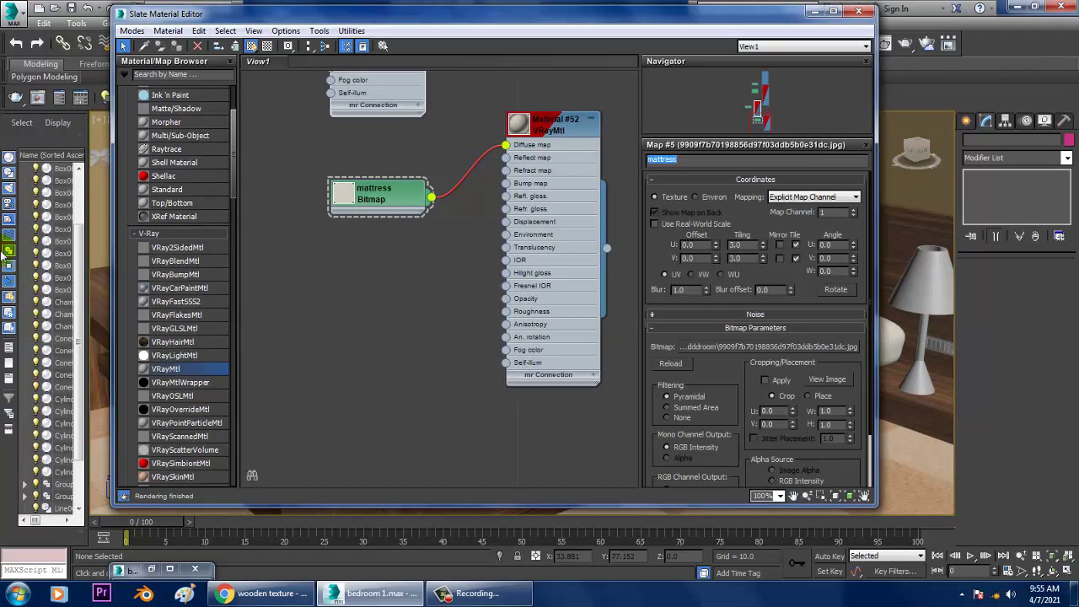
Wire a Fractal Noise map (size 0.2, 3 levels) into Material #52's bump and preview it
left_click_drag(235, 155, 234, 125)
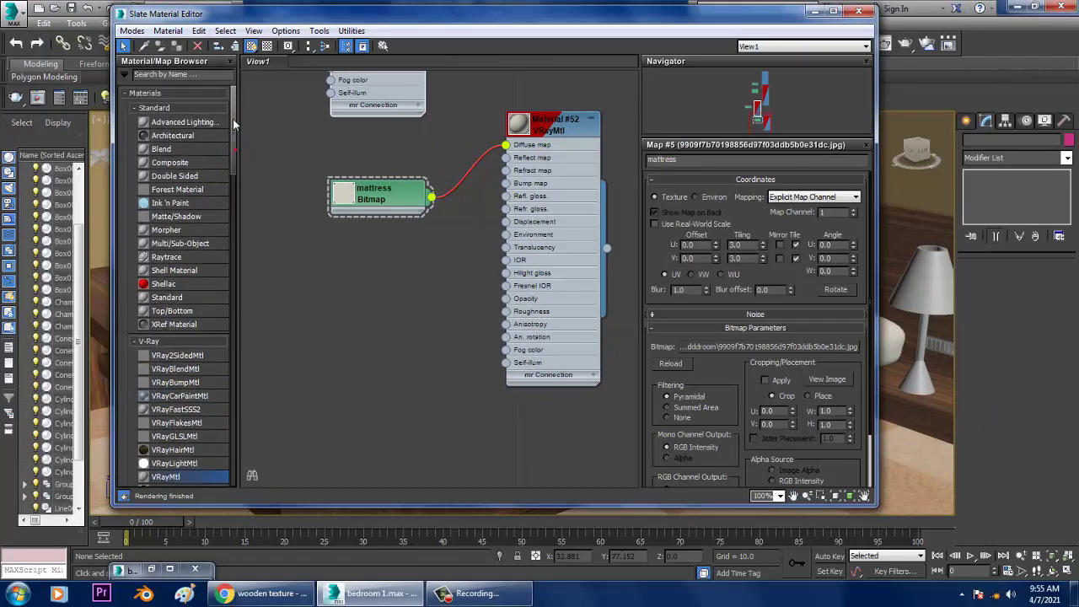
left_click_drag(234, 171, 236, 240)
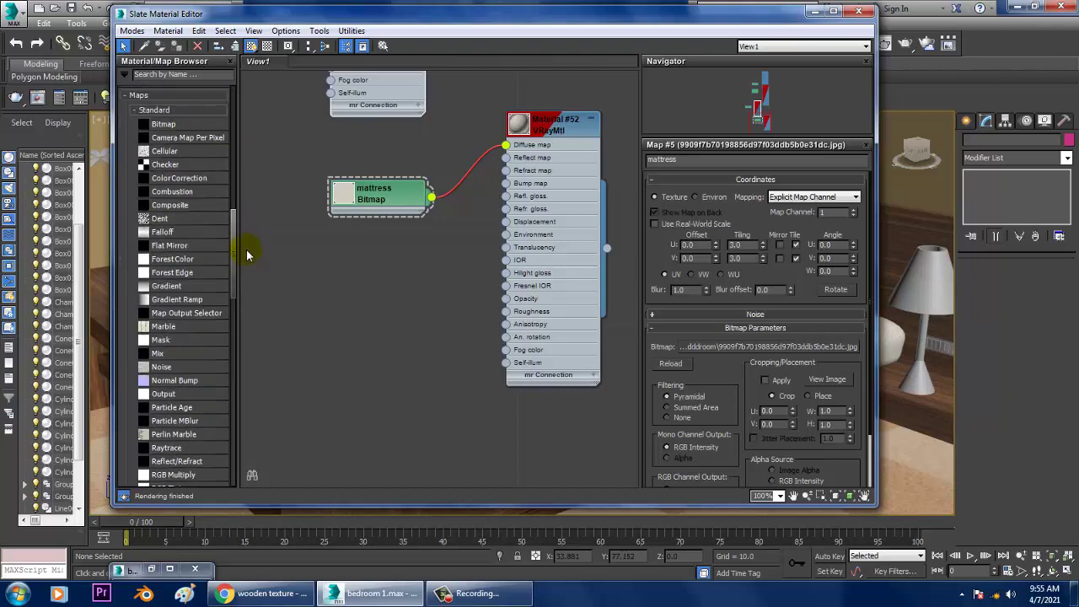
left_click_drag(364, 316, 371, 320)
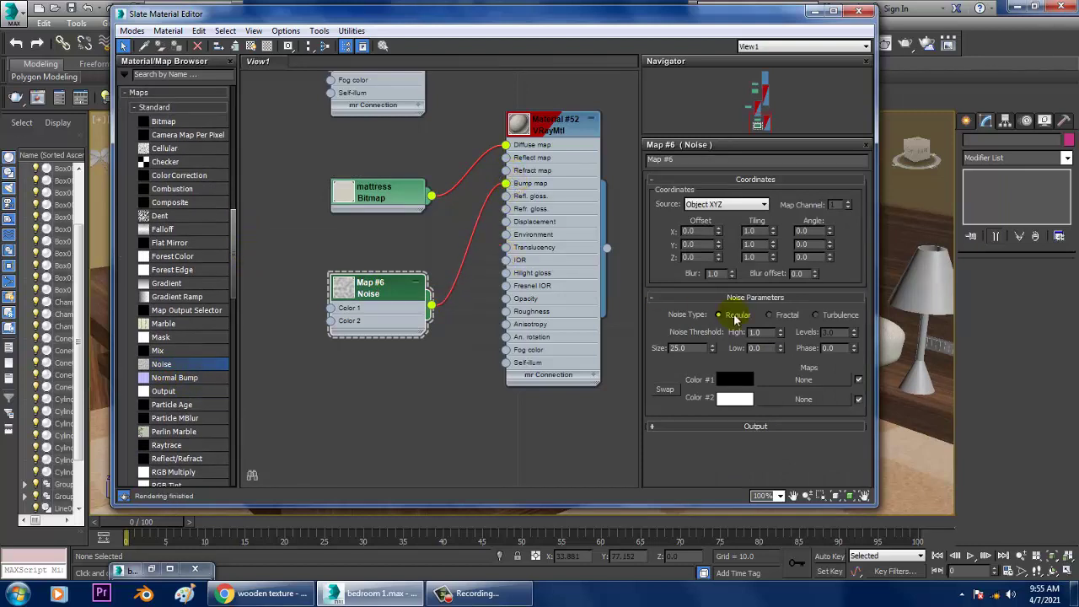
double_click(518, 124)
type("0.2")
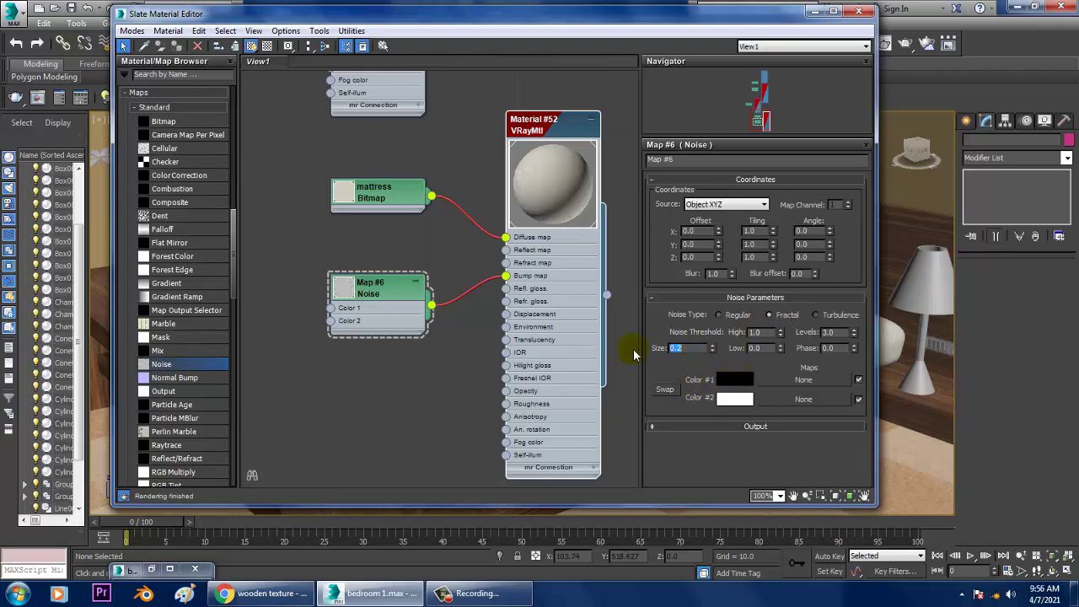
Select the wall panel above the bed
left_click(812, 14)
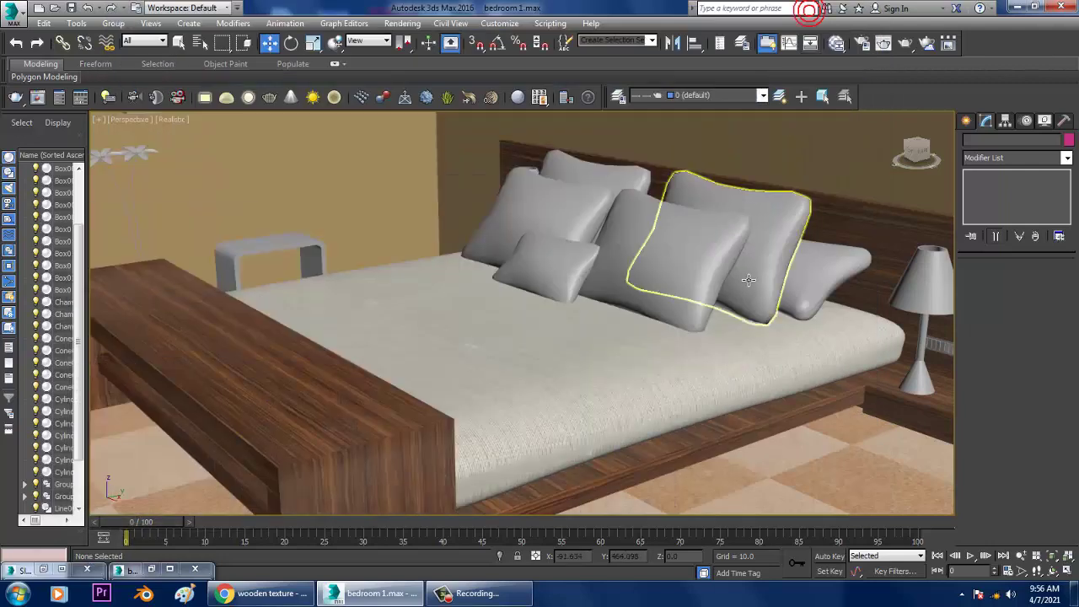
mouse_move(737, 284)
middle_mouse_down("alt")
mouse_move(621, 320)
mouse_move(637, 310)
mouse_move(597, 294)
mouse_move(764, 313)
mouse_move(680, 298)
mouse_move(539, 324)
middle_mouse_up("alt")
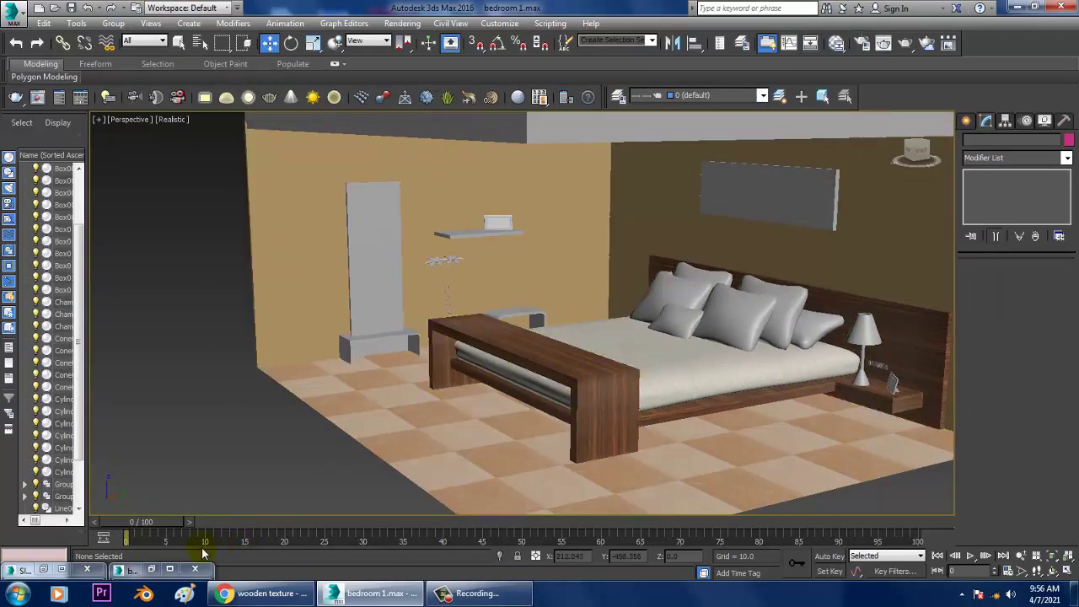
left_click(784, 211)
middle_click_drag(825, 257, 753, 276, "alt")
Create VRayMtl Material #53 with the wood photo as diffuse bitmap, shown in the viewport
left_click(836, 43)
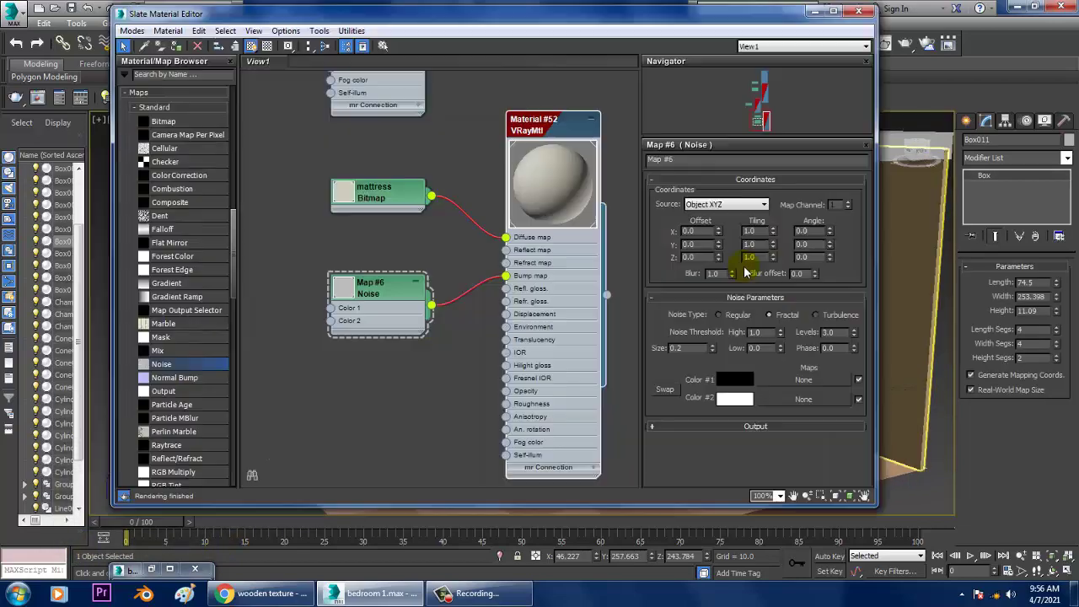
scroll(234, 237, "up", 10)
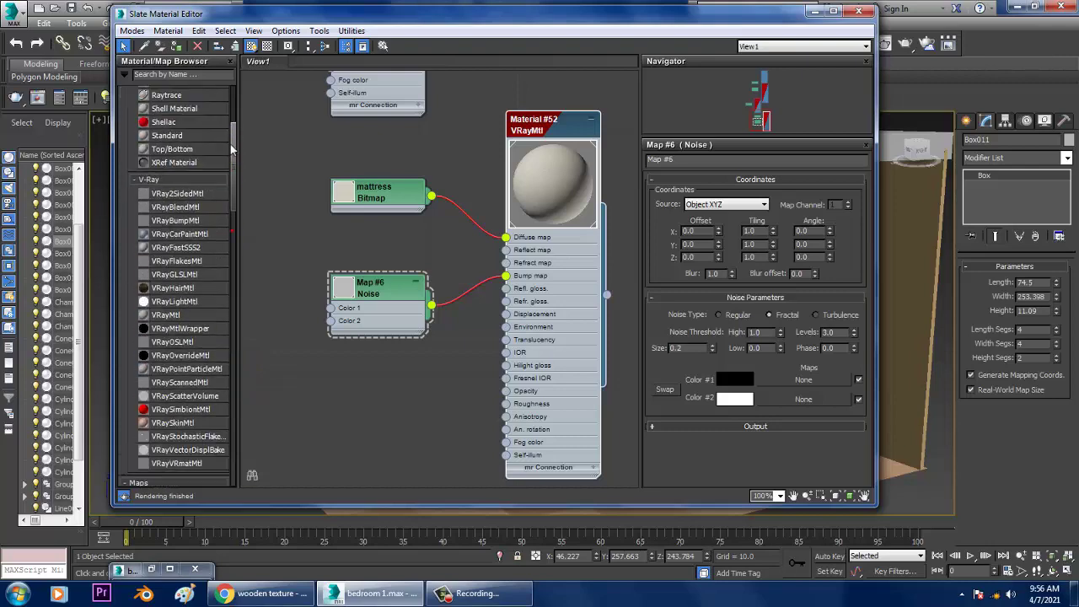
scroll(226, 110, "up", 2)
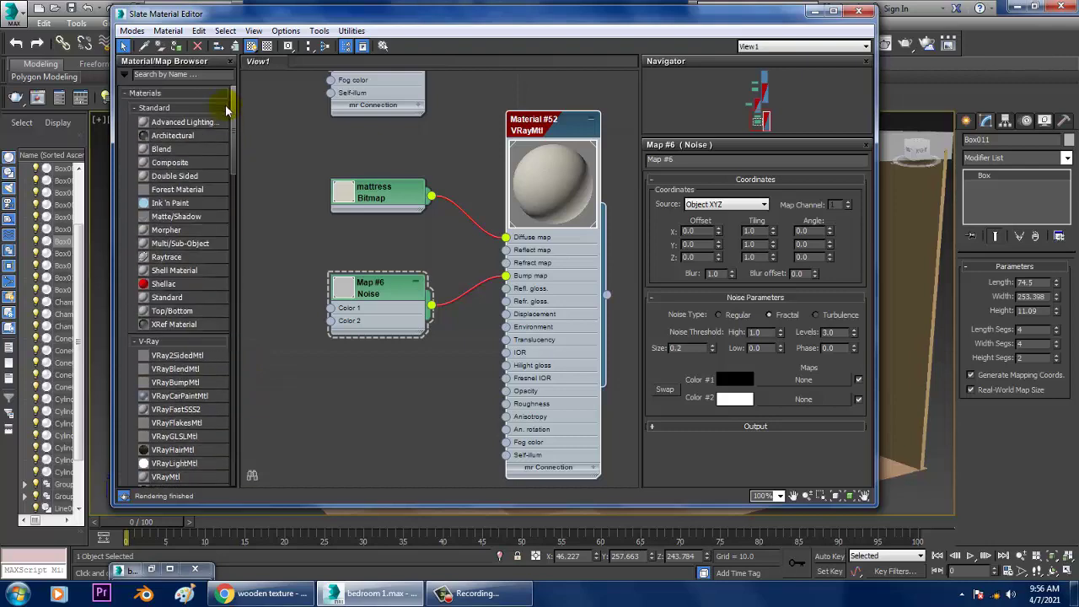
left_click_drag(232, 111, 235, 187)
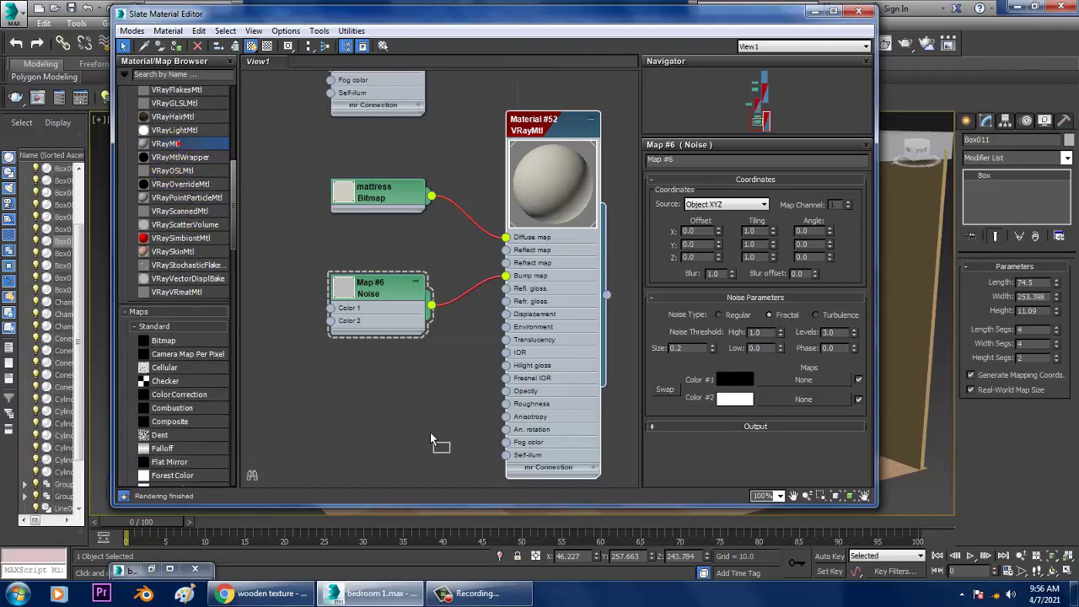
left_click_drag(430, 440, 390, 394)
left_click(743, 194)
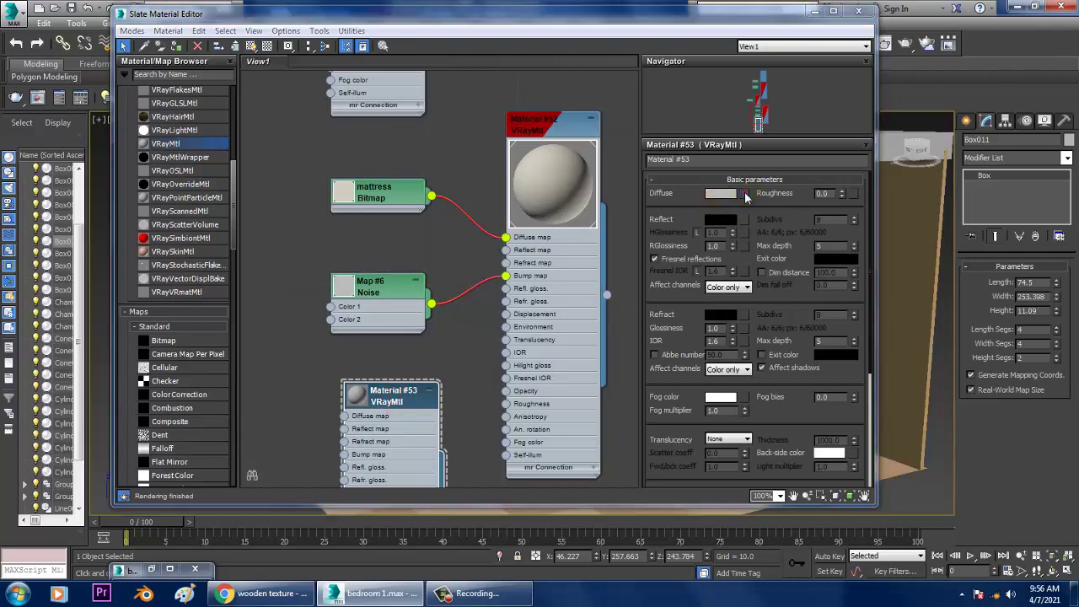
double_click(749, 122)
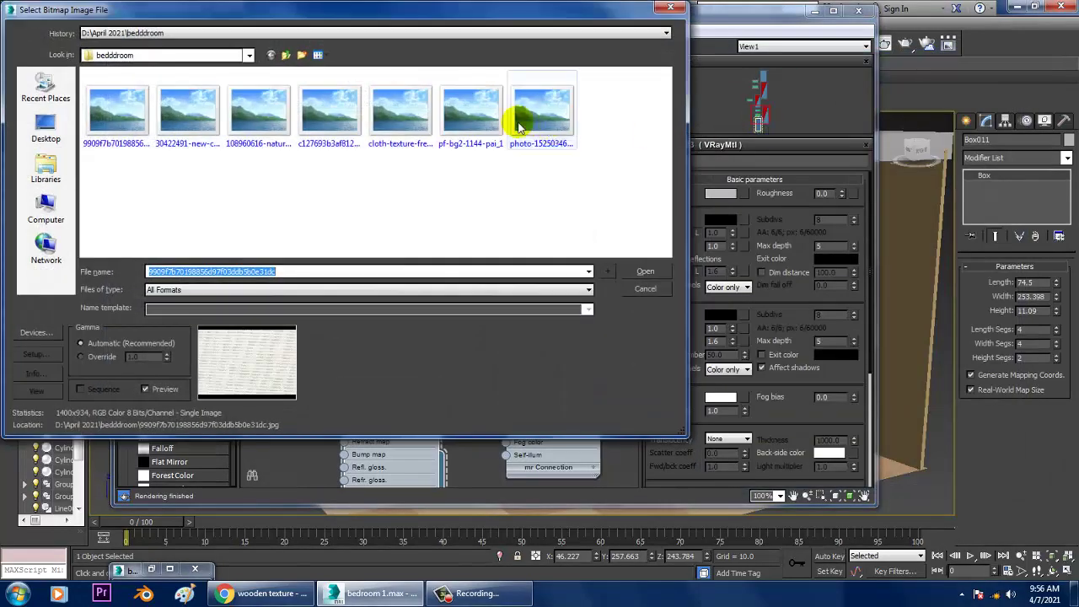
left_click(544, 114)
double_click(556, 125)
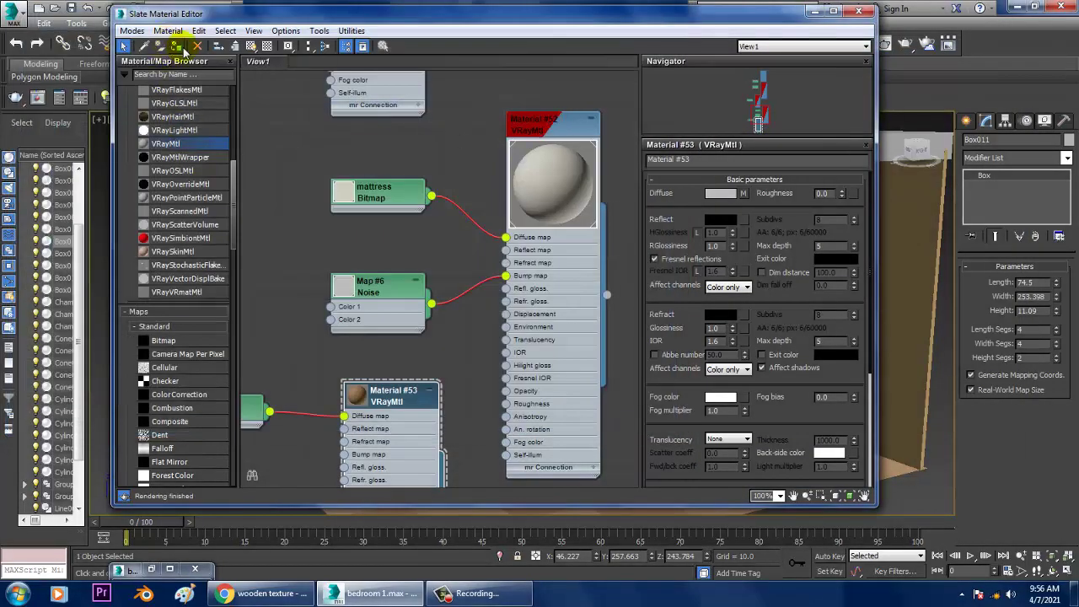
left_click(249, 46)
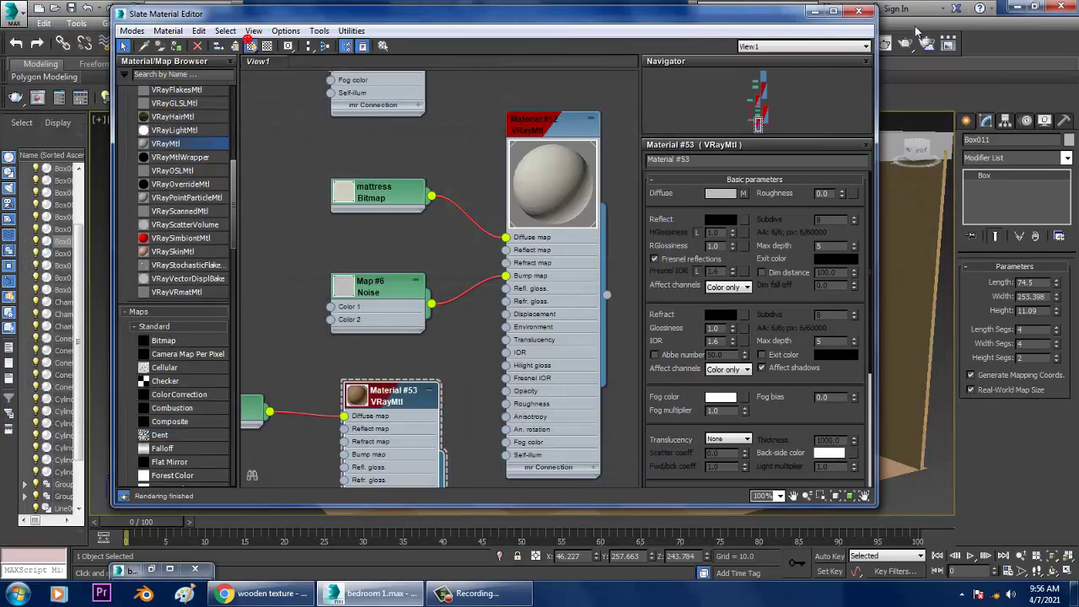
Add a UVW Map modifier to the wall panel and check its wood grain
left_click(814, 12)
scroll(759, 279, "up", 5)
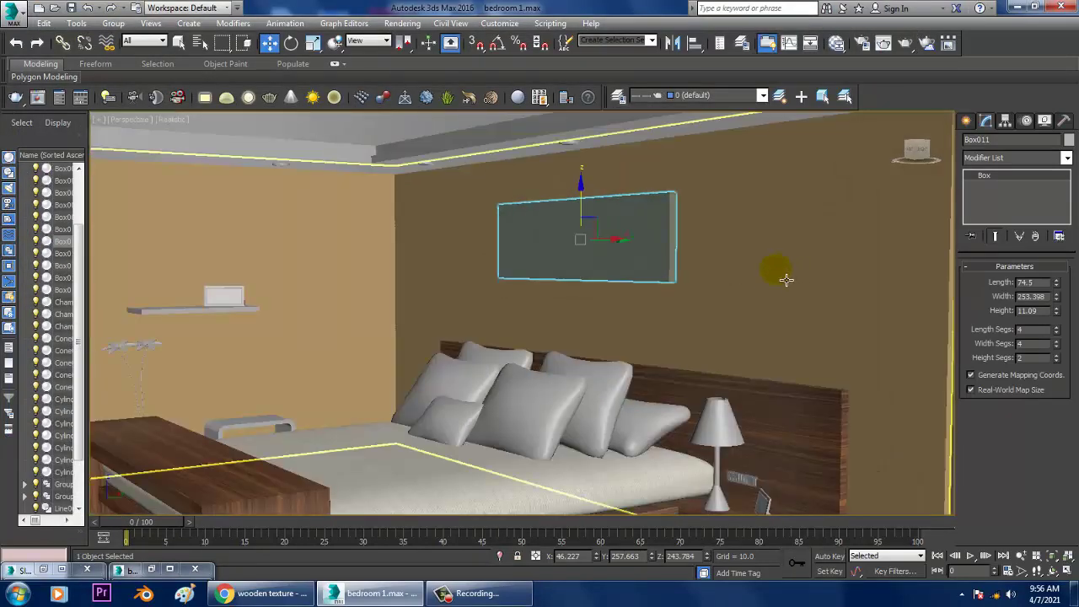
left_click(976, 158)
scroll(973, 236, "down", 10)
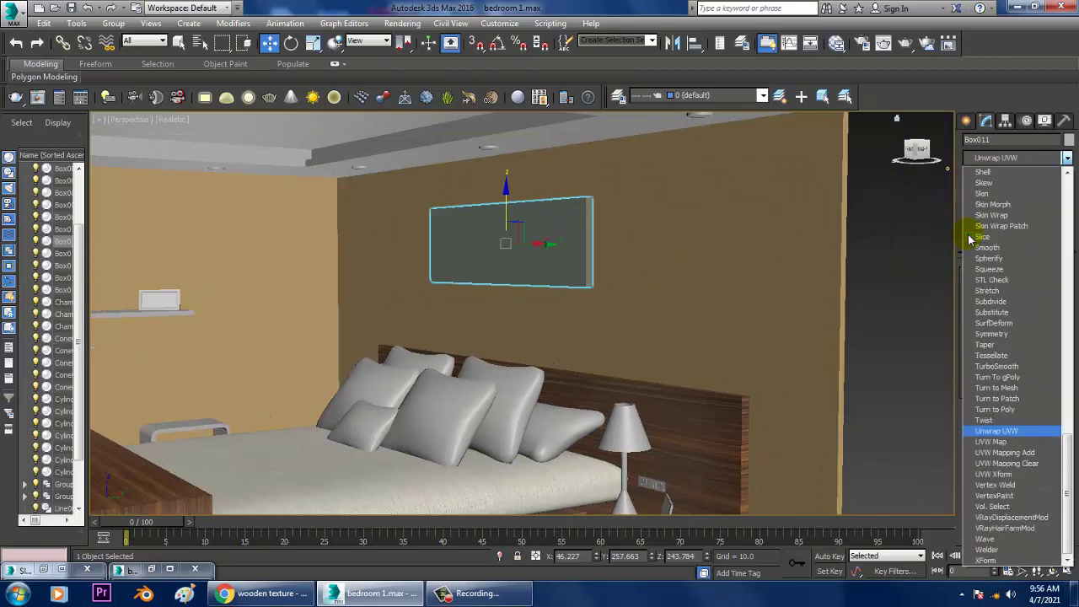
left_click(990, 442)
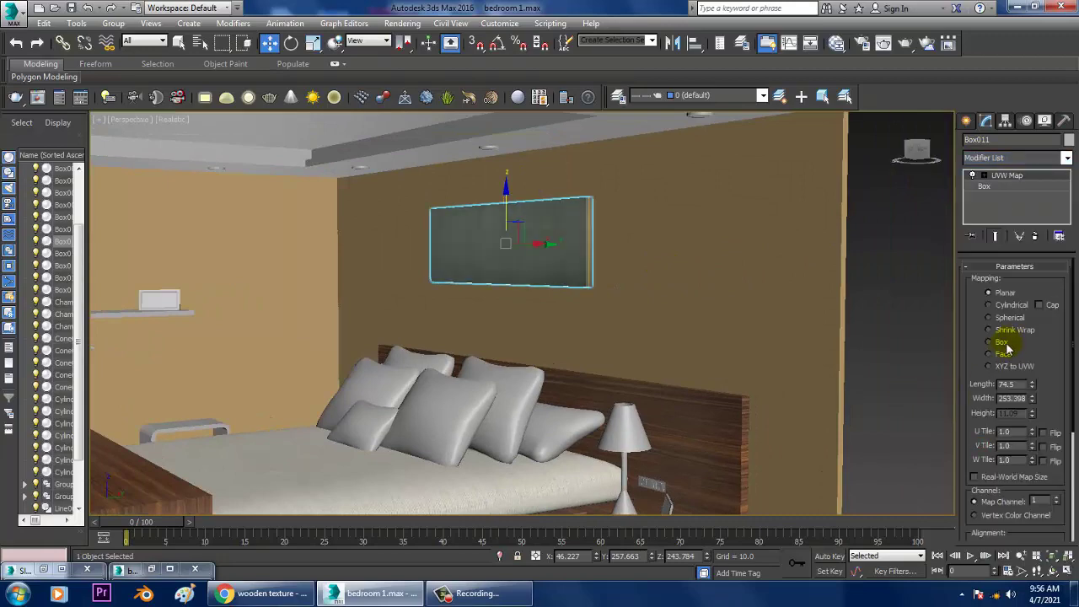
left_click(915, 355)
scroll(641, 329, "down", 8)
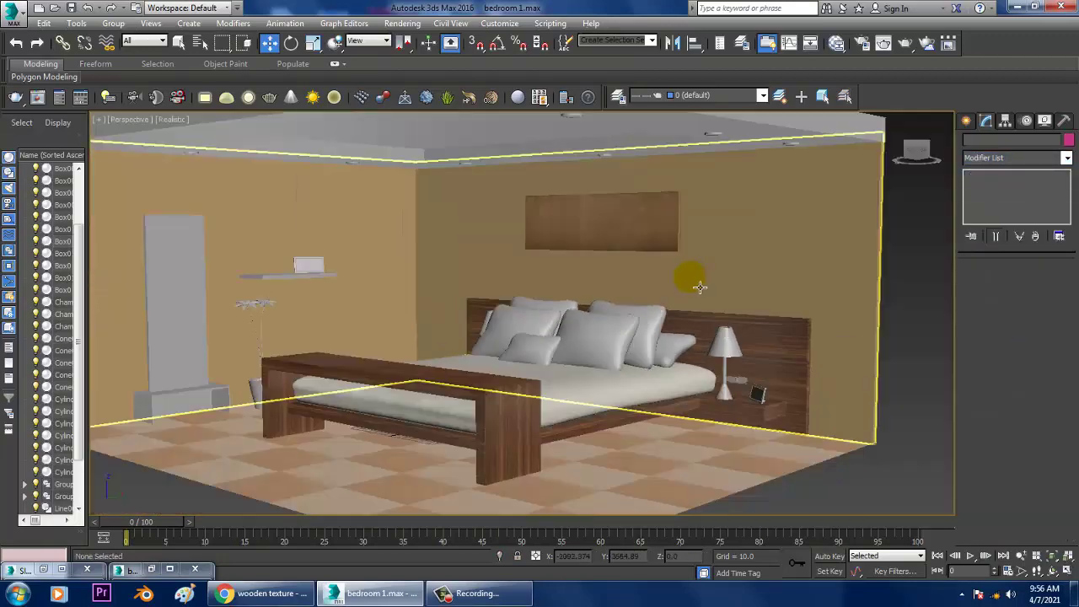
scroll(677, 321, "up", 1)
scroll(679, 316, "up", 4)
scroll(679, 314, "up", 1)
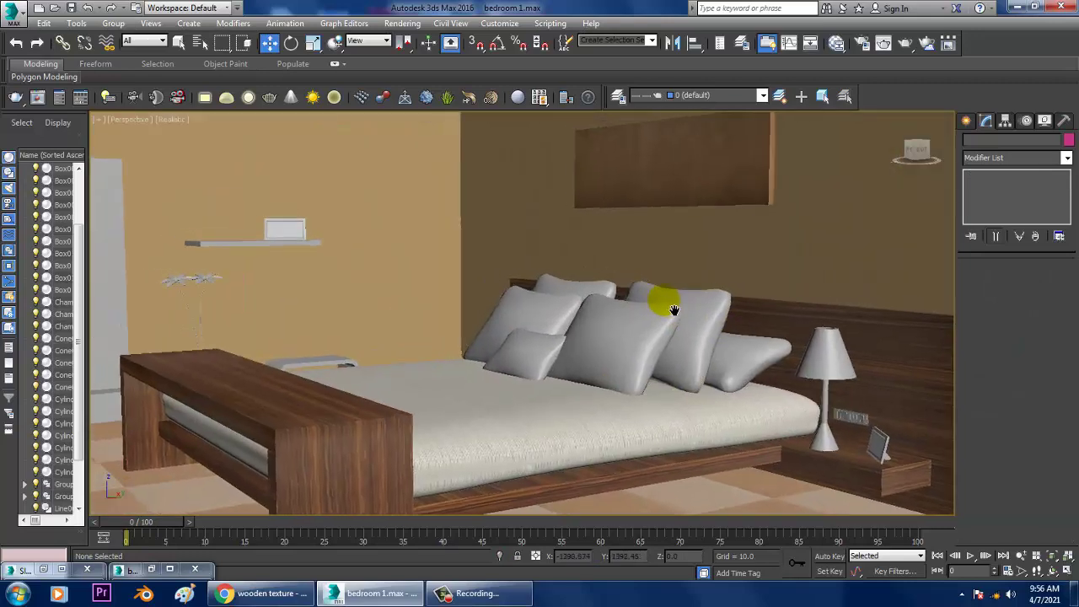
scroll(681, 310, "up", 1)
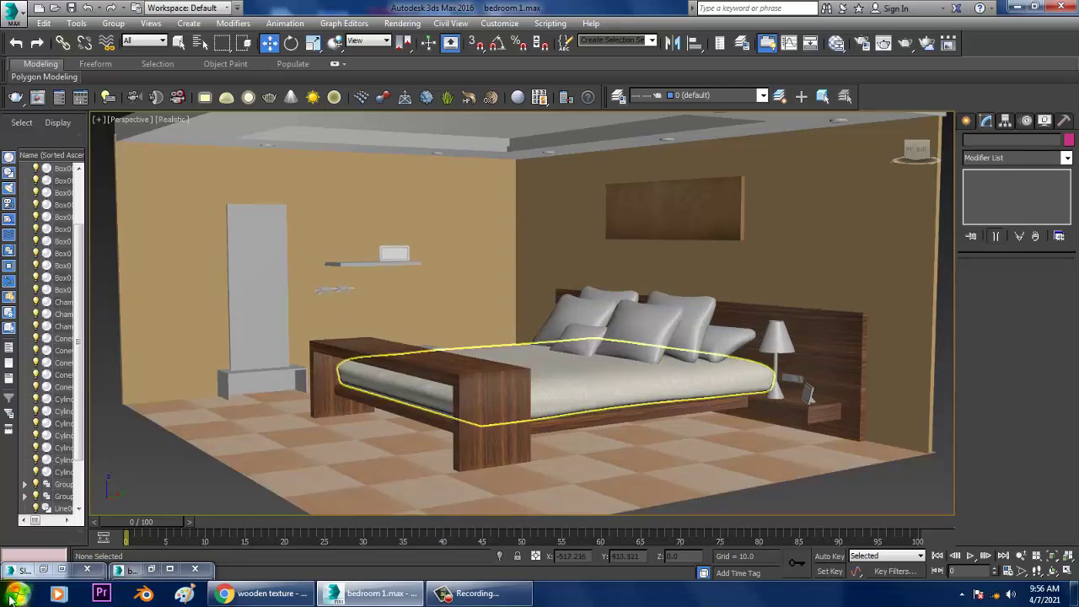
key("m")
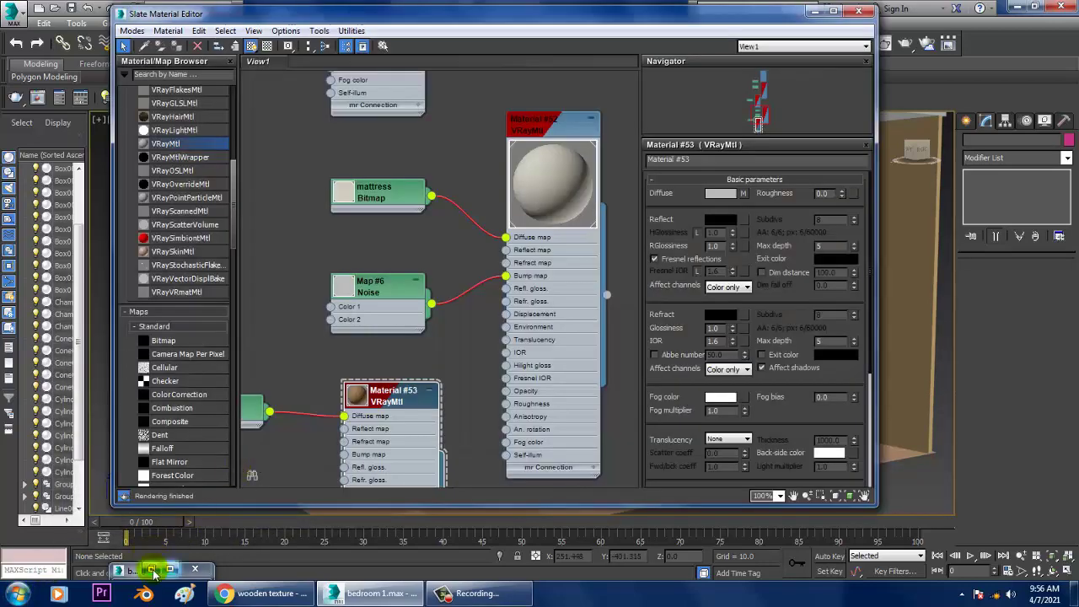
left_click(153, 571)
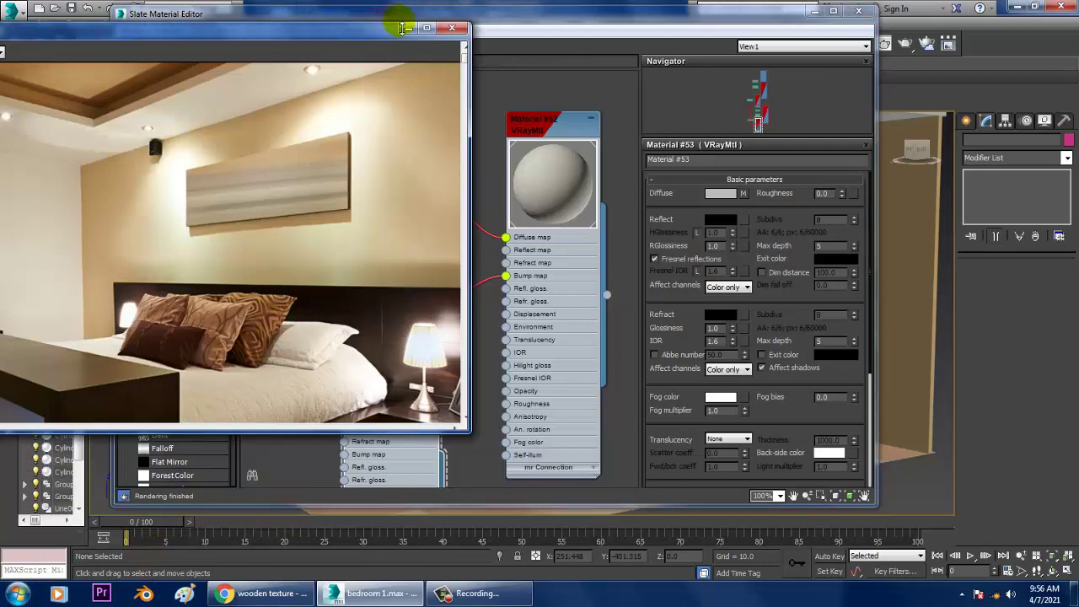
left_click(403, 28)
left_click(814, 11)
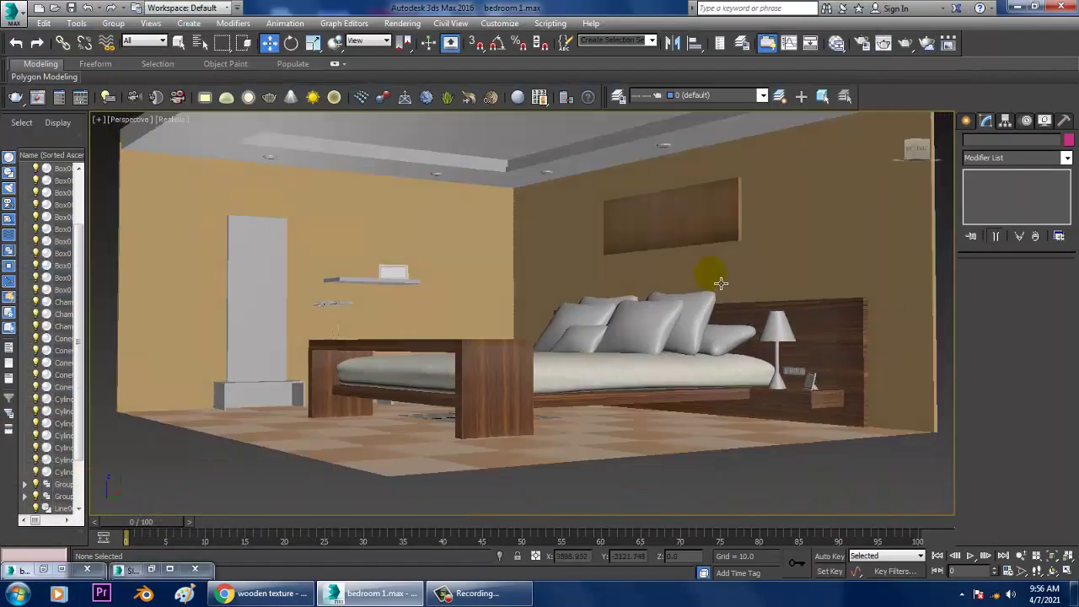
middle_click_drag(721, 283, 694, 366, "alt")
Select the inner flat ceiling inset polygons at polygon level
left_click(686, 222)
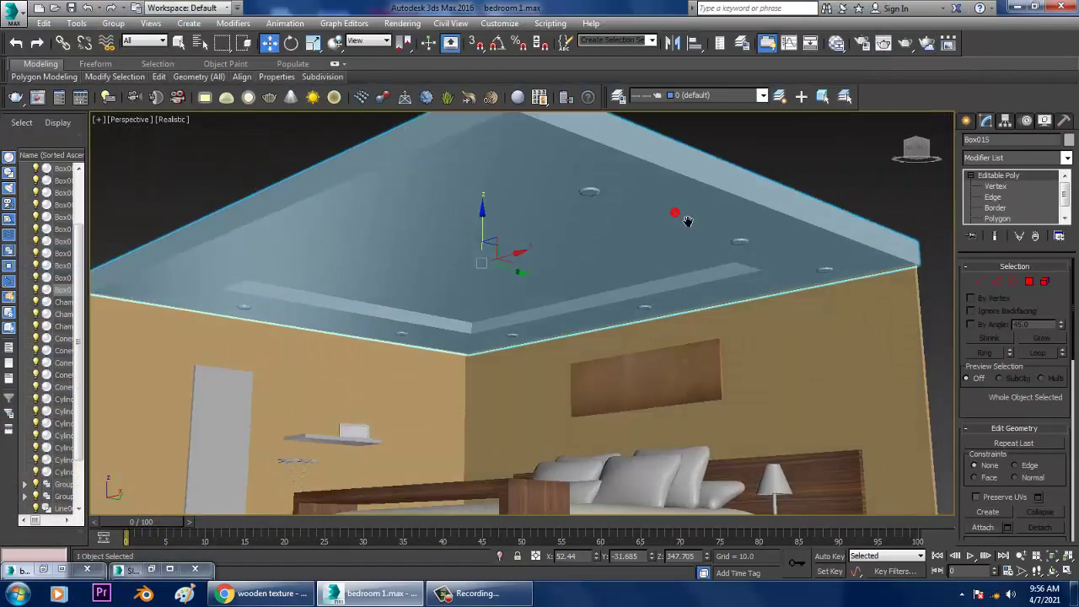
left_click(996, 218)
left_click(518, 254)
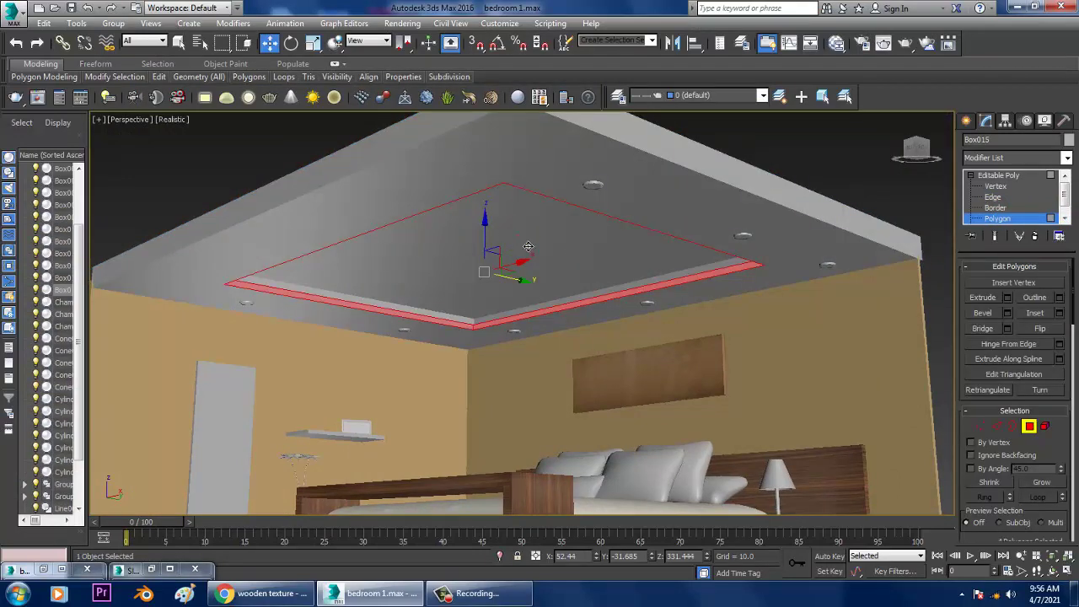
left_click(528, 246)
left_click(347, 283)
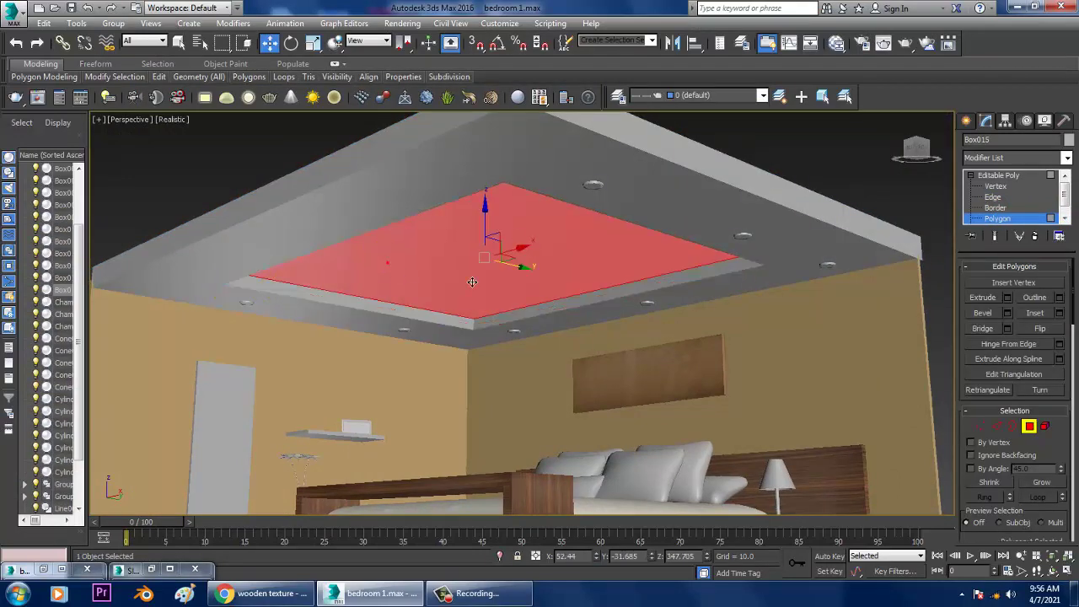
middle_click_drag(347, 282, 531, 282, "alt")
Create a new VRayMtl with a dark brown diffuse colour for the ceiling inset
key("m")
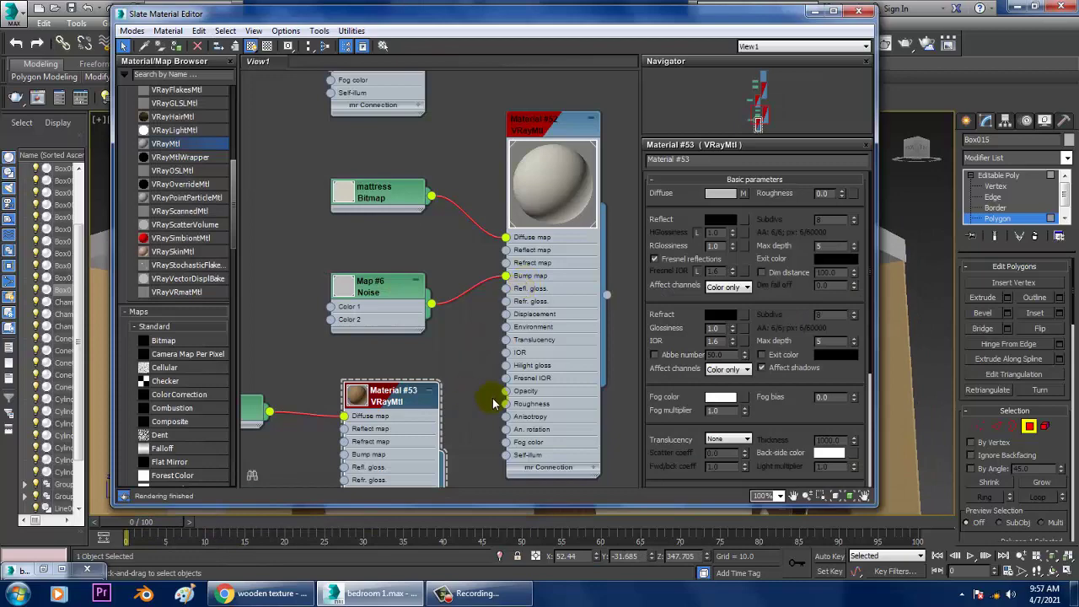
middle_click_drag(494, 402, 486, 170)
left_click_drag(531, 262, 531, 263)
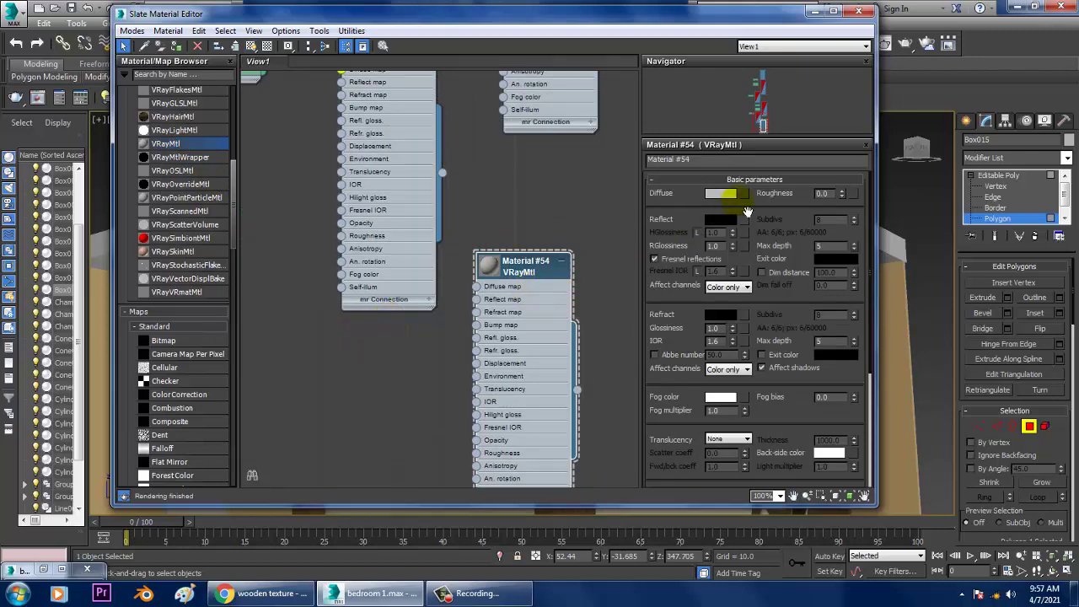
left_click(723, 195)
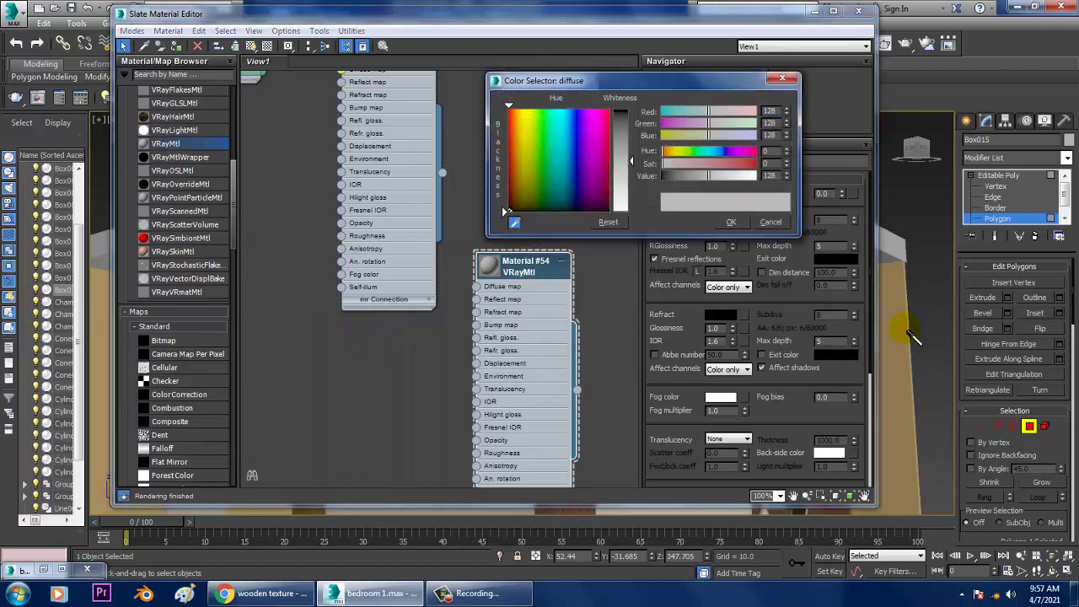
left_click(910, 338)
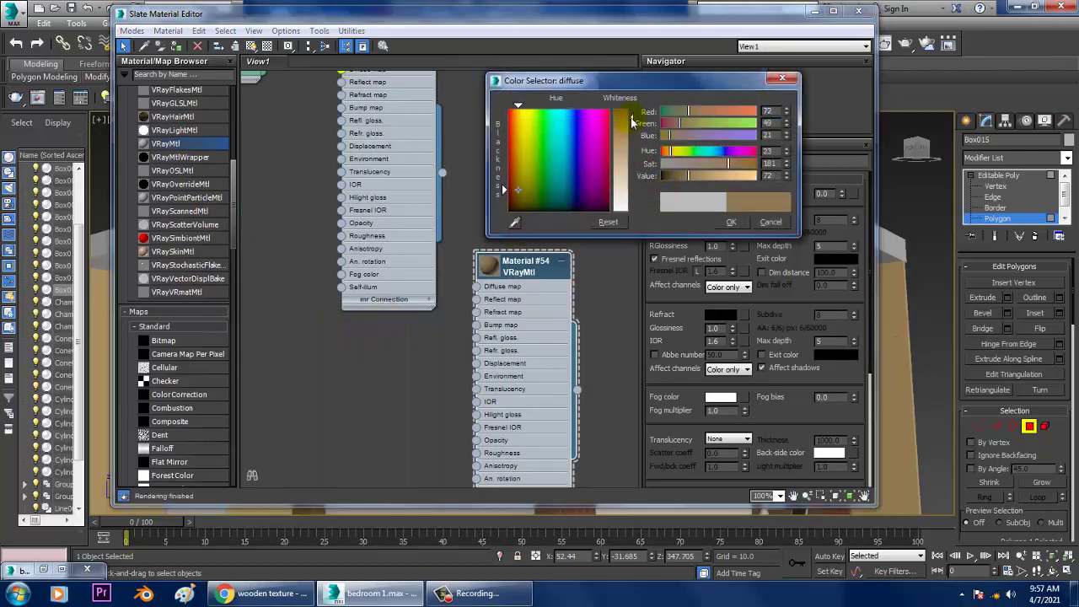
left_click_drag(633, 122, 631, 116)
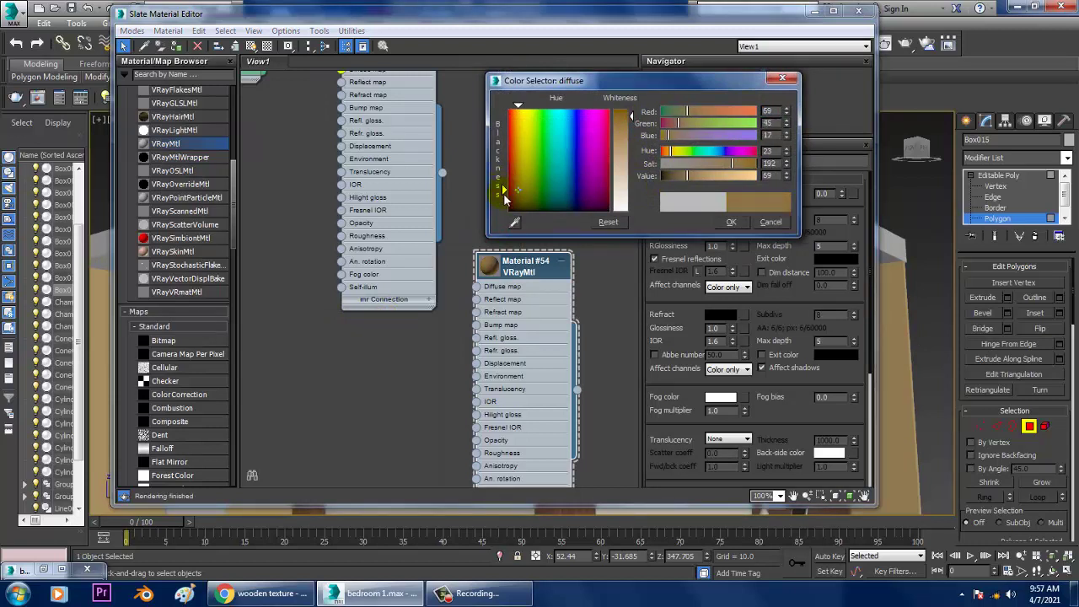
left_click_drag(506, 196, 525, 204)
left_click(731, 222)
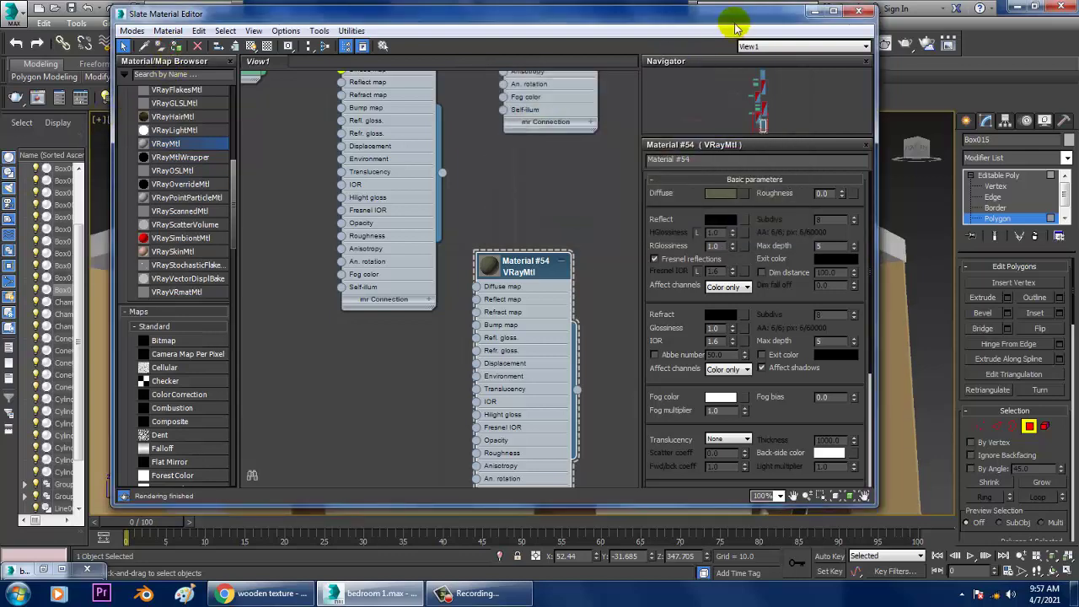
Select the ceiling's outer polygons and the wall material node, then close the Slate editor
left_click_drag(726, 13, 527, 104)
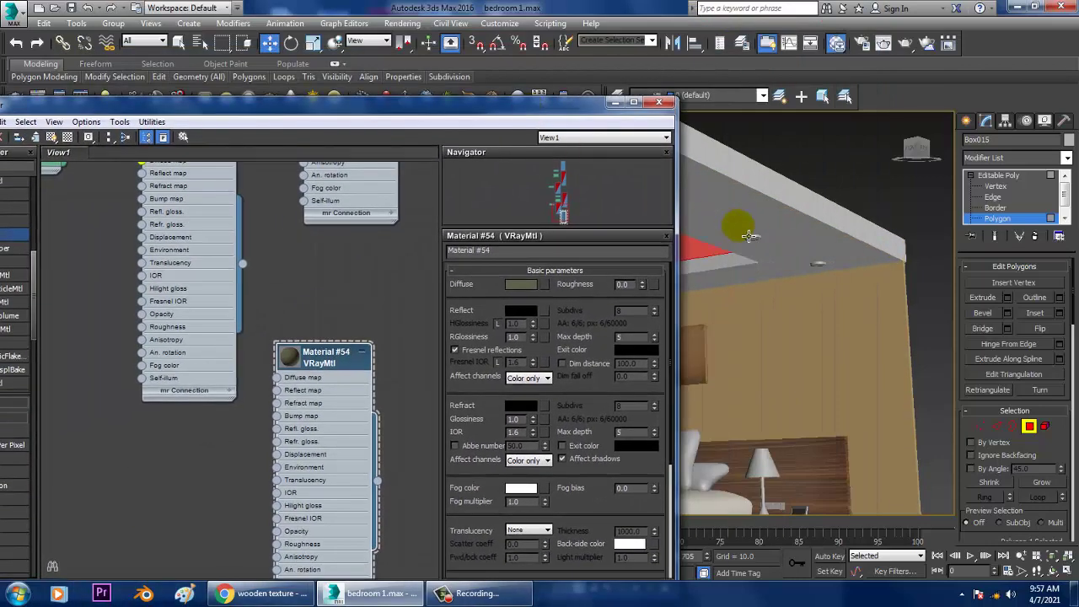
middle_click_drag(749, 236, 783, 243)
left_click(783, 243)
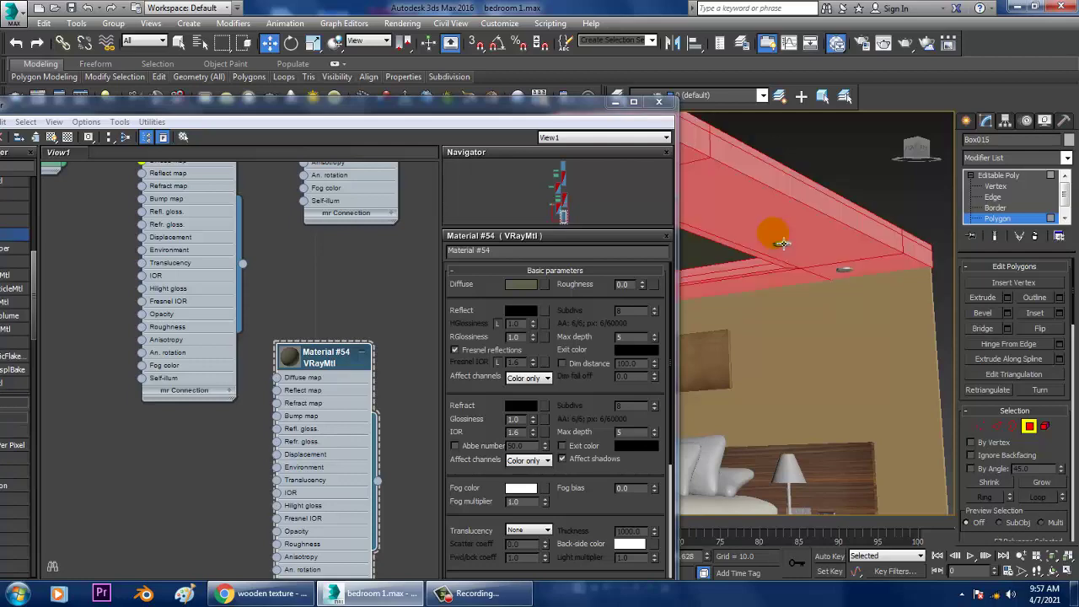
mouse_move(251, 236)
middle_mouse_down()
mouse_move(337, 313)
mouse_move(337, 472)
mouse_move(326, 349)
mouse_move(356, 445)
middle_mouse_up()
scroll(346, 421, "up", 5)
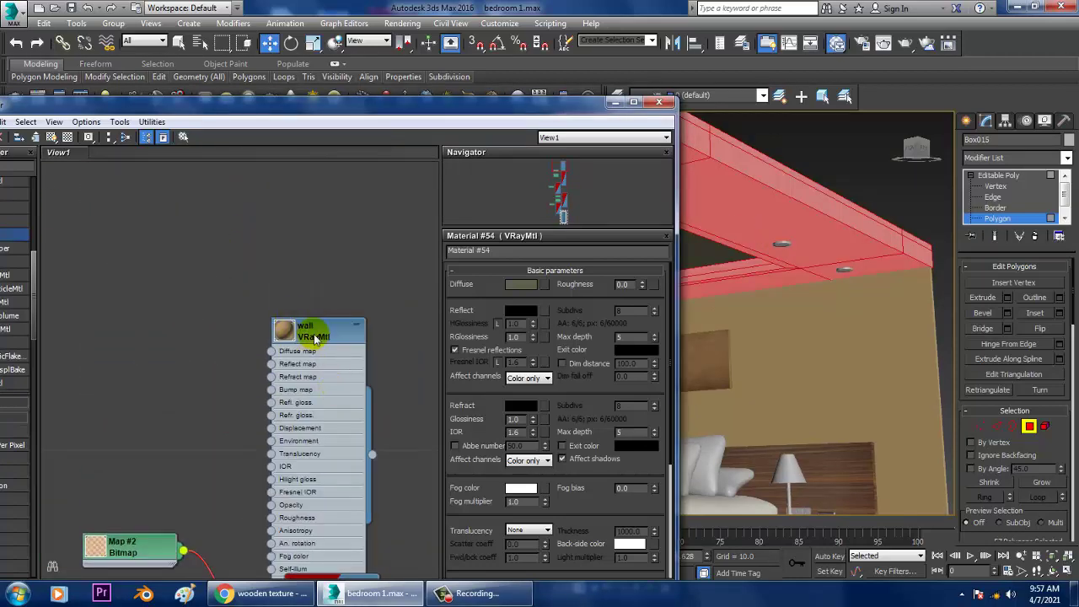
left_click(313, 337)
left_click_drag(173, 116, 295, 141)
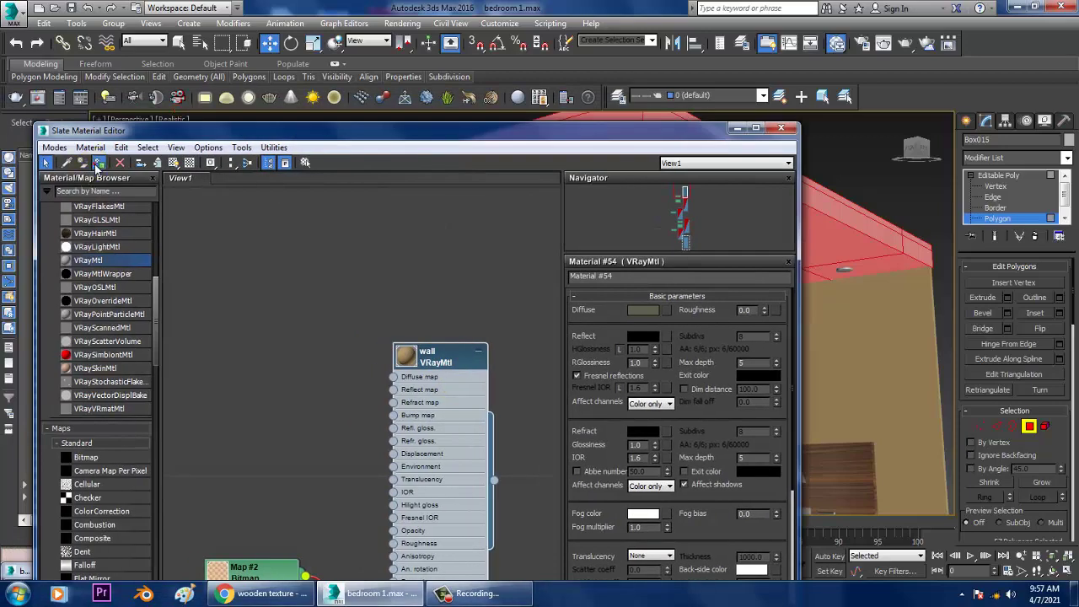
left_click(781, 127)
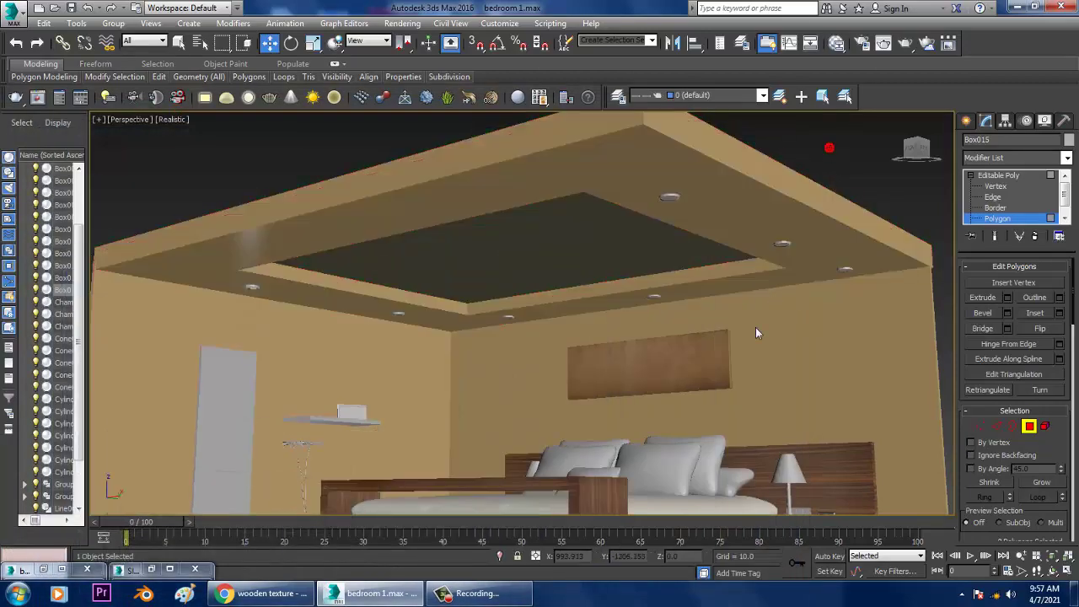
Orbit and zoom around the bedroom to inspect the ceiling, then exit polygon editing
mouse_move(755, 327)
middle_mouse_down("alt")
mouse_move(739, 329)
mouse_move(731, 353)
mouse_move(721, 335)
mouse_move(750, 331)
middle_mouse_up("alt")
scroll(662, 304, "down", 5)
mouse_move(662, 304)
middle_mouse_down("alt")
mouse_move(686, 311)
mouse_move(666, 305)
middle_mouse_up("alt")
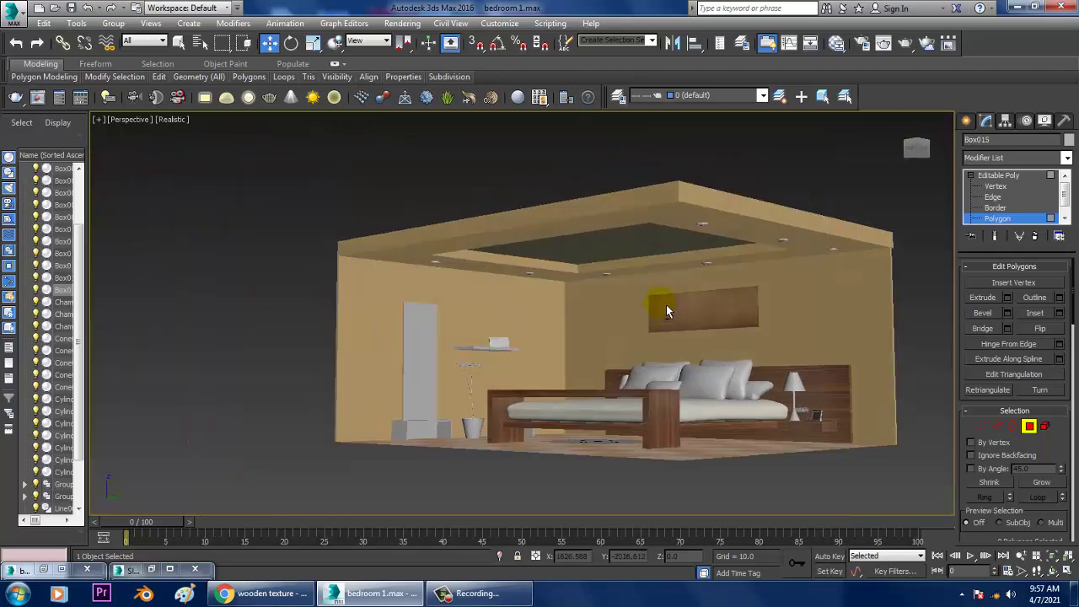
left_click(631, 251)
scroll(655, 283, "up", 2)
scroll(655, 282, "up", 5)
left_click(274, 207)
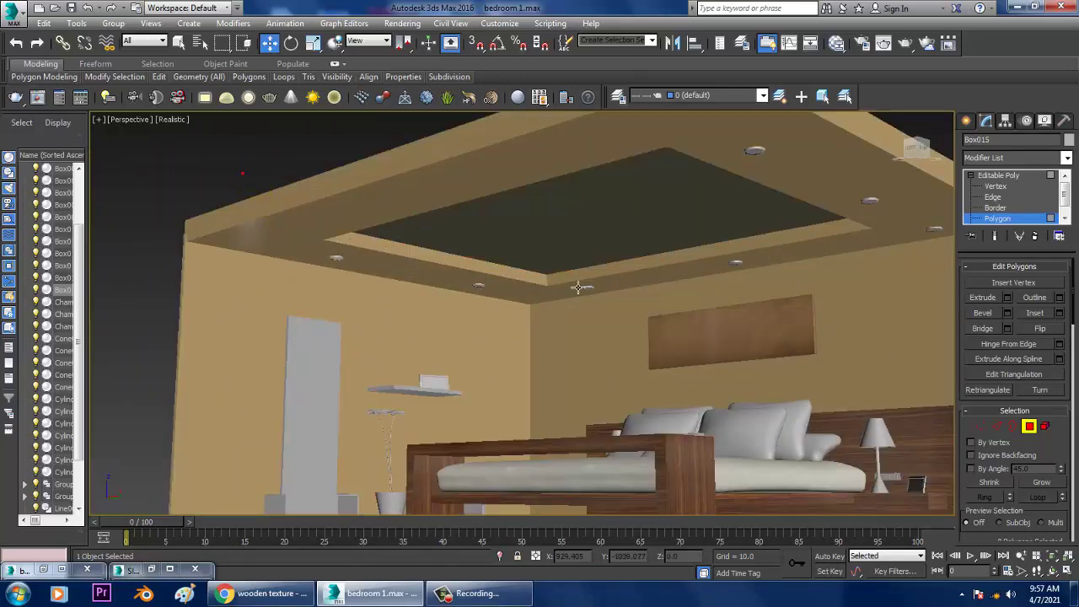
middle_click_drag(579, 287, 691, 277, "alt")
scroll(691, 277, "down", 5)
mouse_move(716, 313)
middle_mouse_down("alt")
mouse_move(730, 357)
mouse_move(746, 345)
mouse_move(722, 413)
middle_mouse_up("alt")
scroll(730, 356, "up", 6)
scroll(748, 365, "down", 5)
scroll(723, 413, "up", 5)
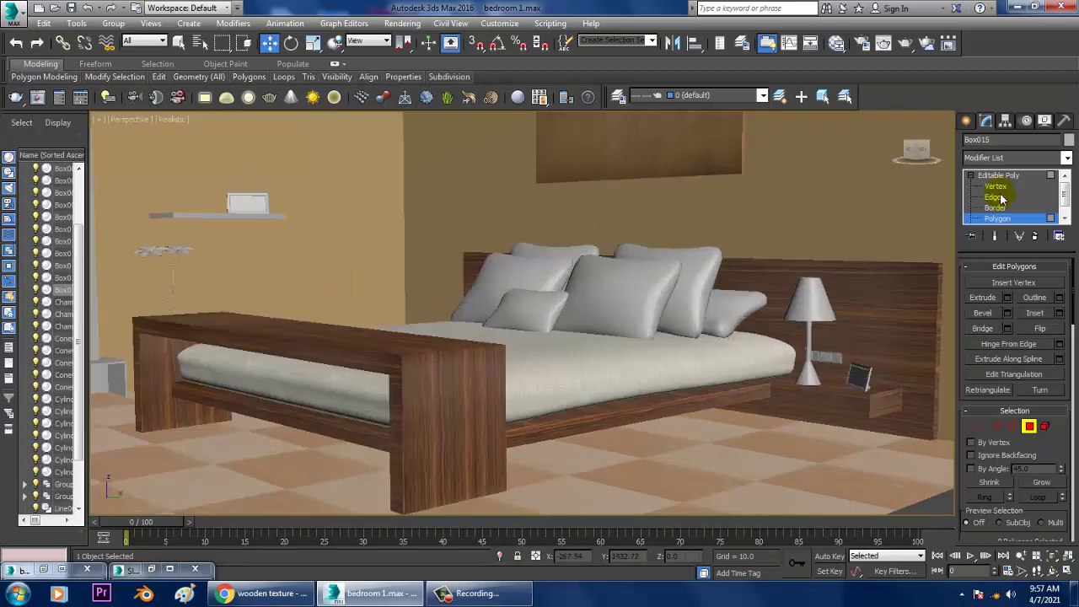
left_click(999, 175)
Select the centre pillow Box008 and create new VRayMtl Material #78
middle_click_drag(641, 337, 675, 329, "alt")
left_click(615, 295)
middle_click_drag(616, 295, 642, 326, "alt")
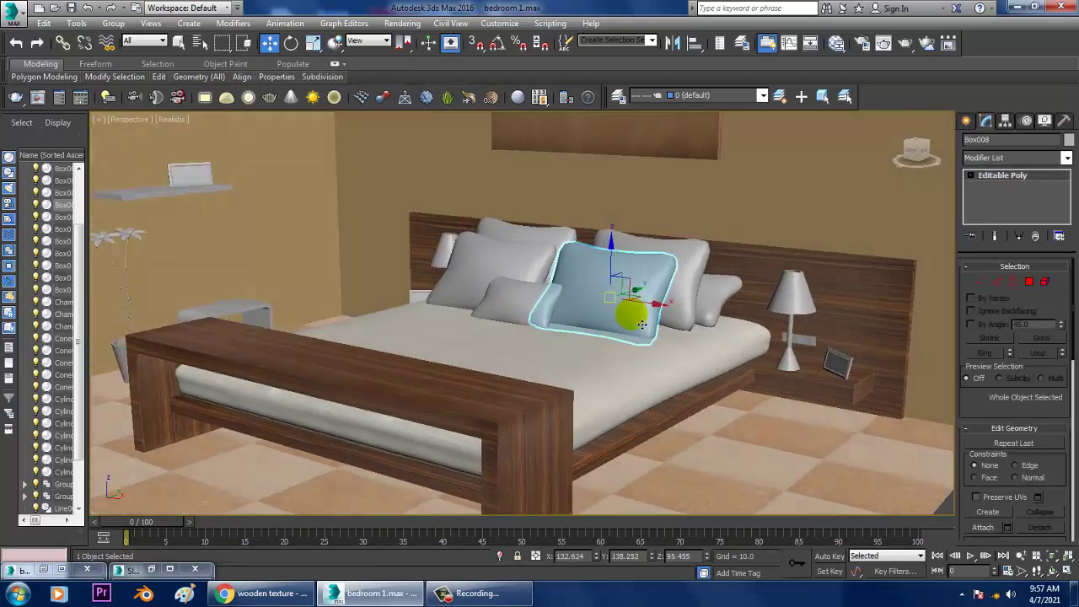
scroll(641, 325, "up", 3)
key("m")
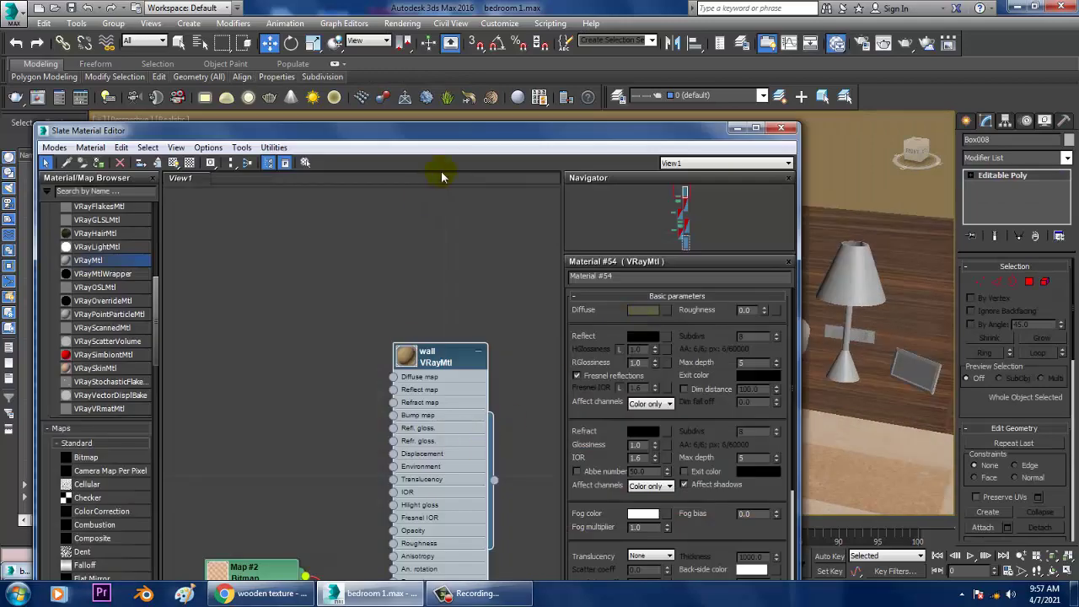
middle_click_drag(432, 455, 440, 403)
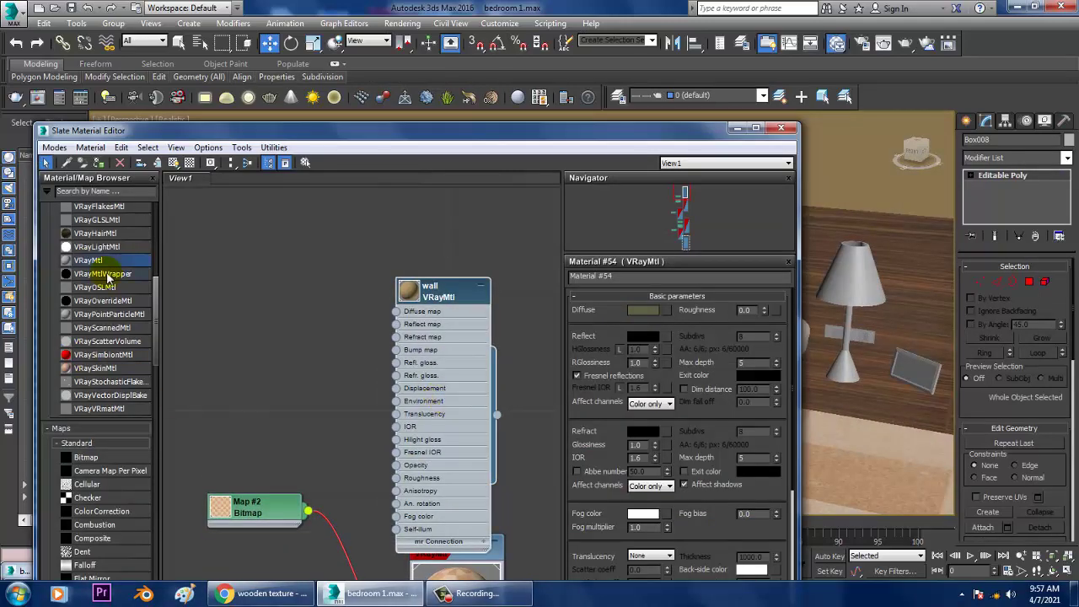
left_click_drag(140, 257, 257, 210)
middle_click_drag(257, 211, 344, 334)
left_click_drag(347, 332, 364, 291)
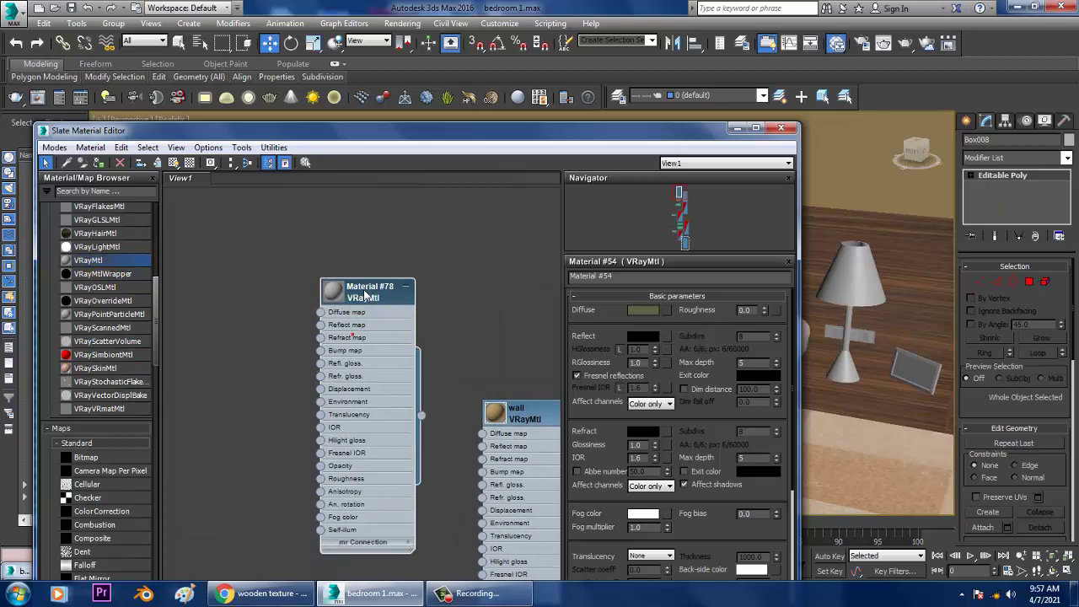
left_click(389, 312)
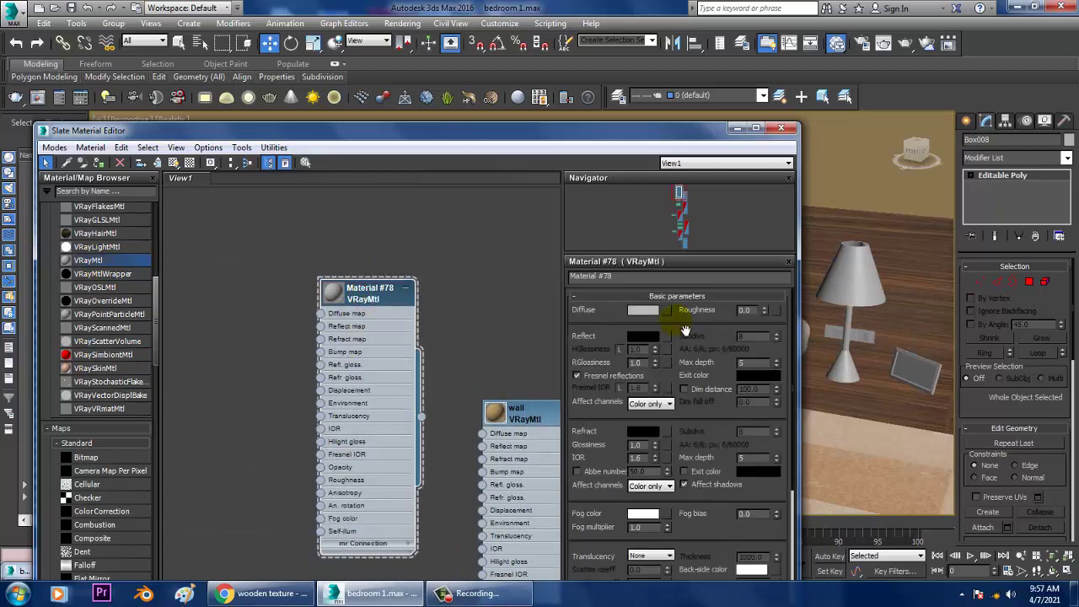
Map the pf-bg2-1144-pai_1 fabric bitmap into Material #78's diffuse and assign it to the pillow
left_click(667, 309)
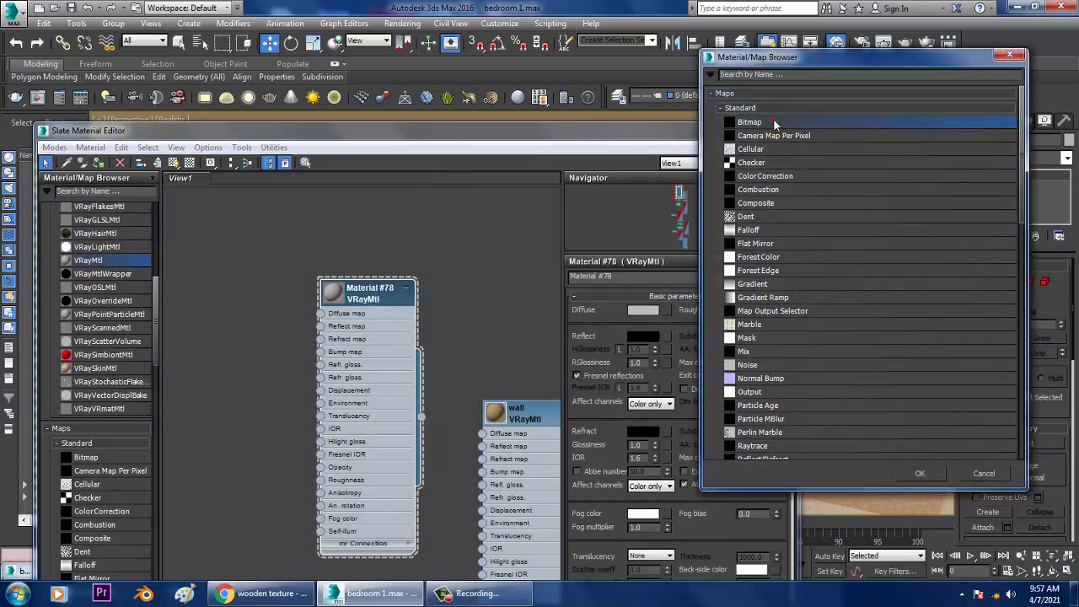
double_click(774, 123)
left_click(187, 111)
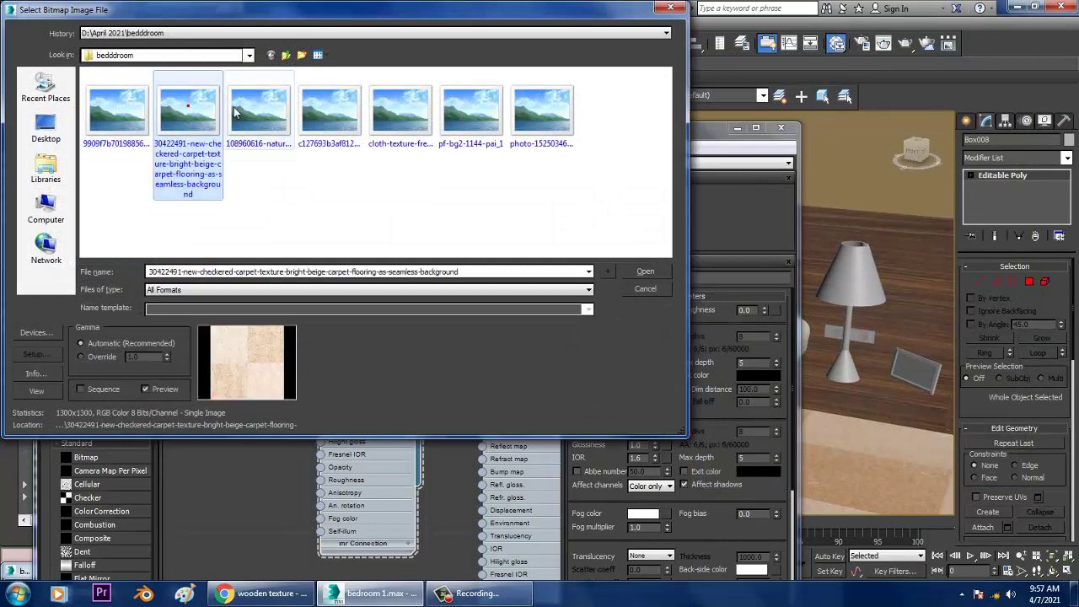
left_click(322, 108)
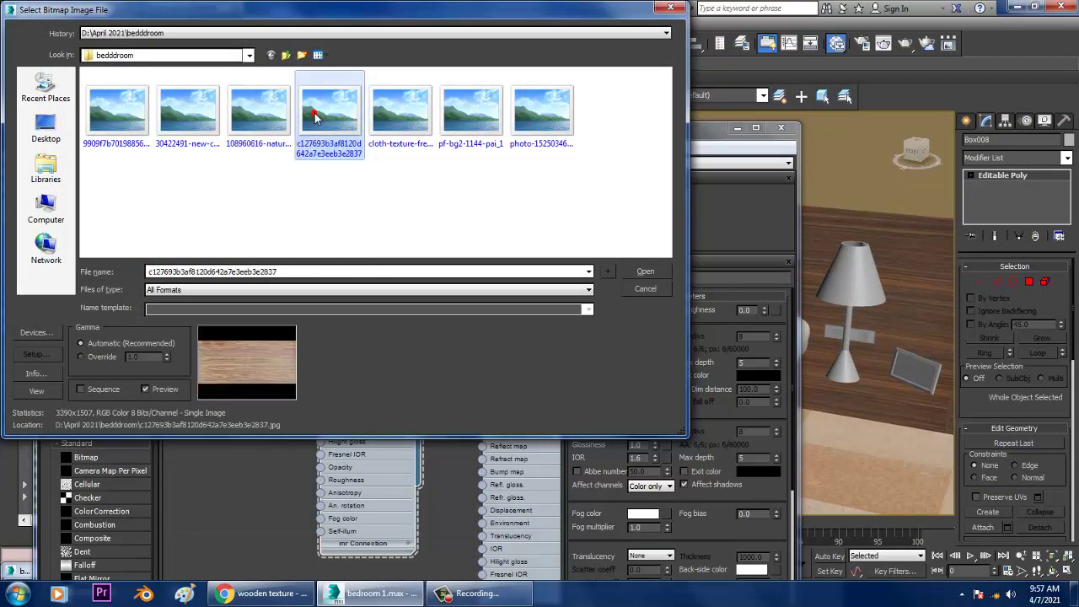
left_click(419, 106)
left_click(463, 113)
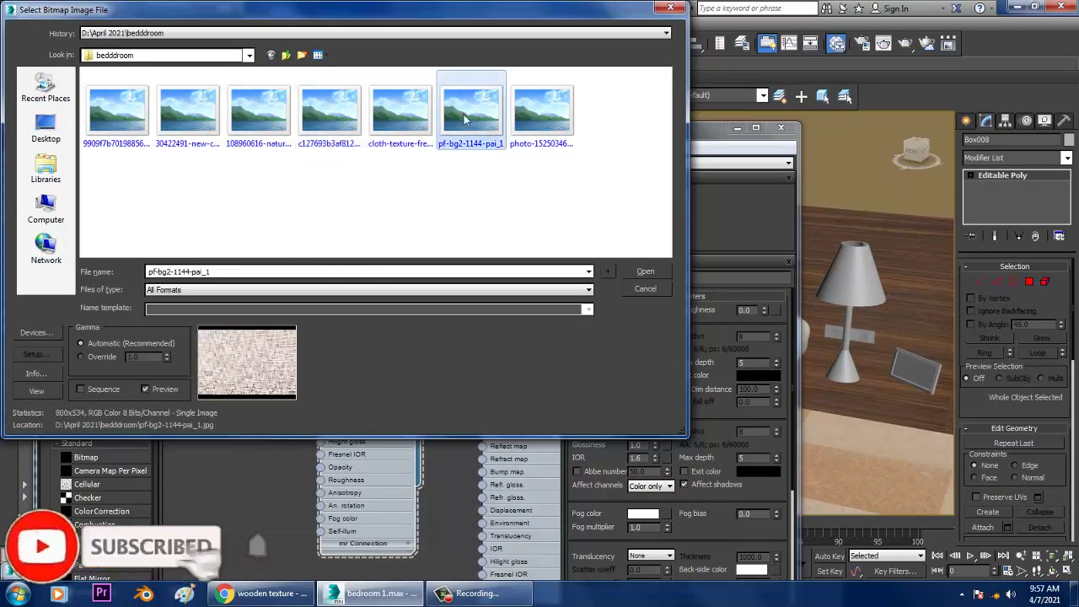
double_click(463, 118)
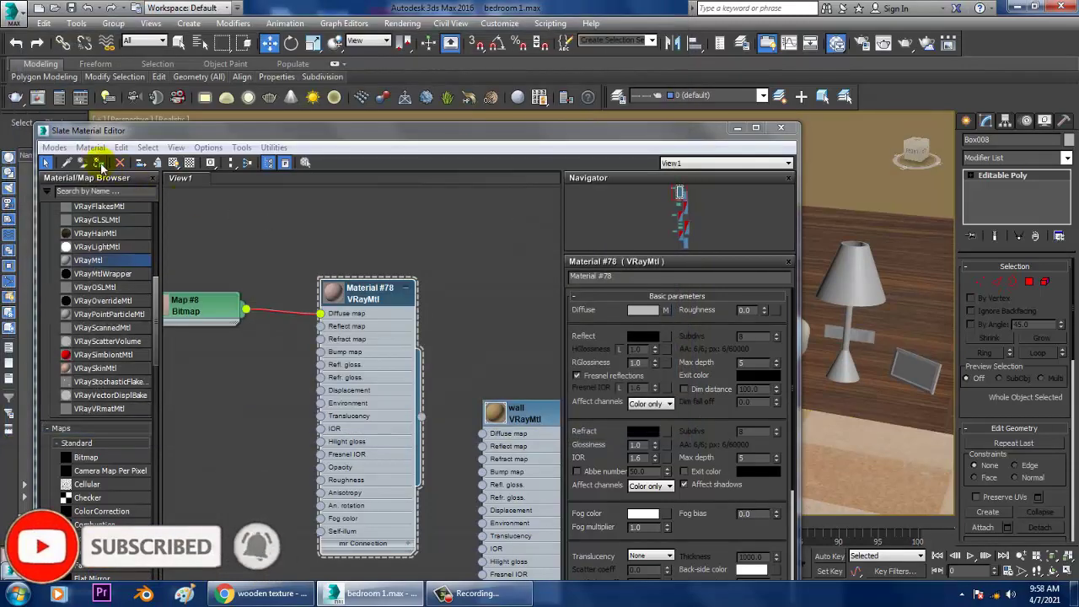
left_click(173, 162)
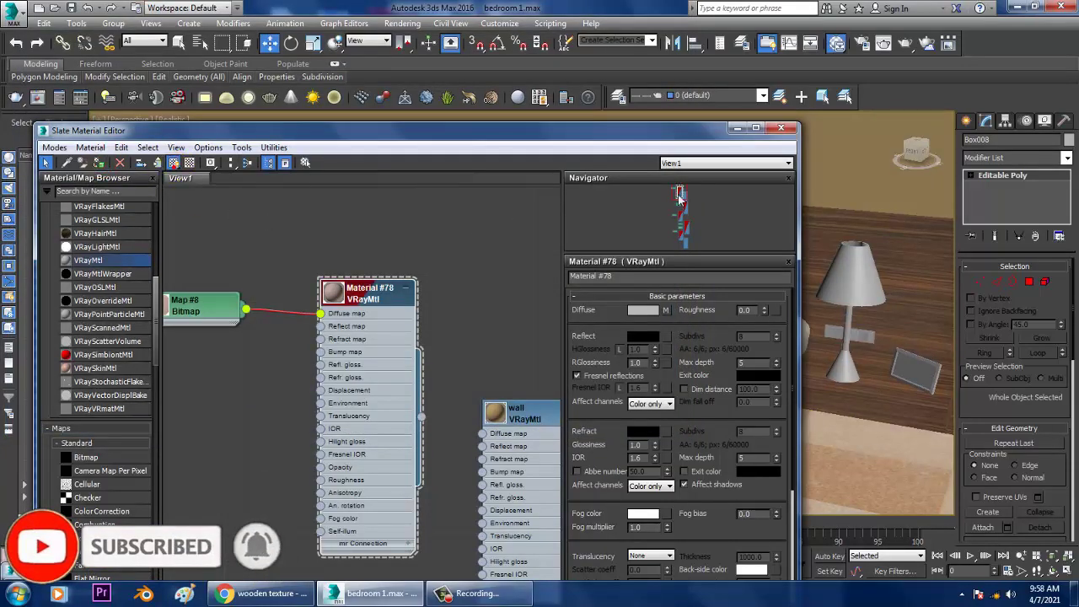
left_click(737, 127)
Add a Box UVW Map modifier to the centre pillow with width 209.721
key("z")
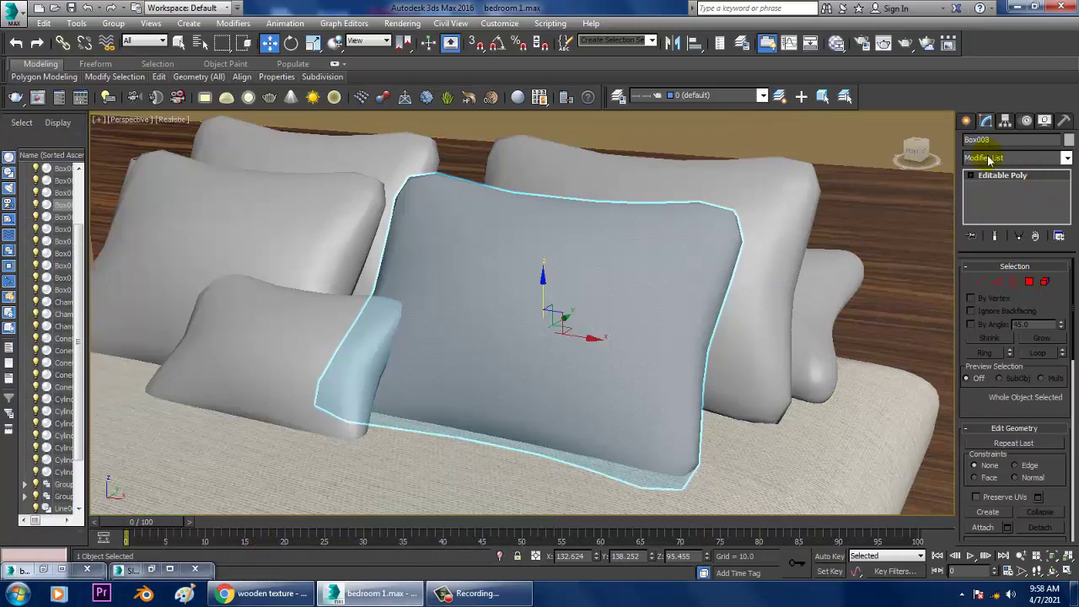
left_click(1066, 158)
key("u")
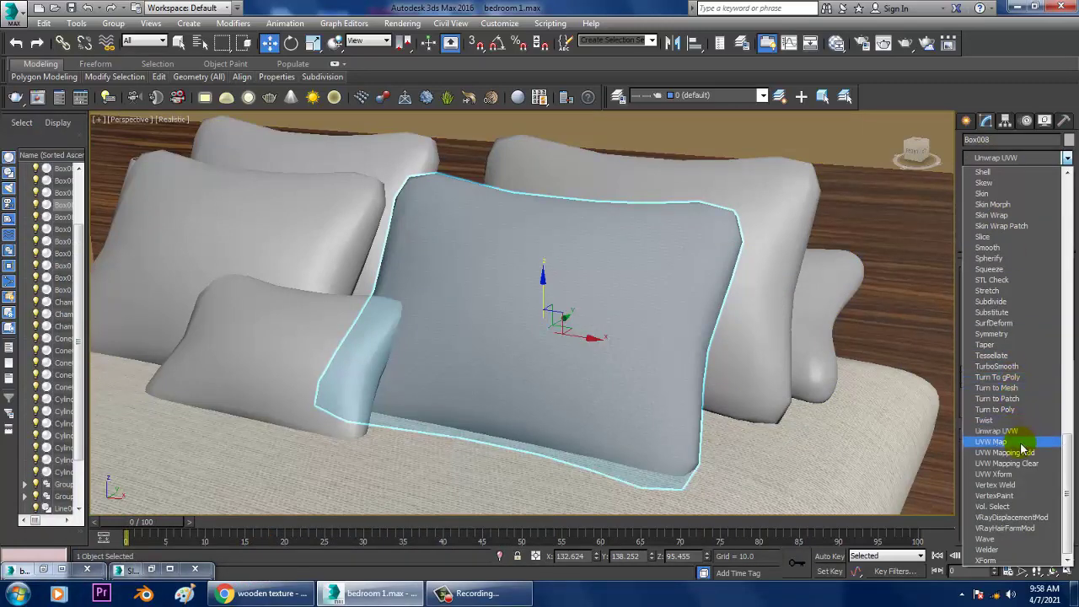
left_click(1023, 442)
left_click(990, 341)
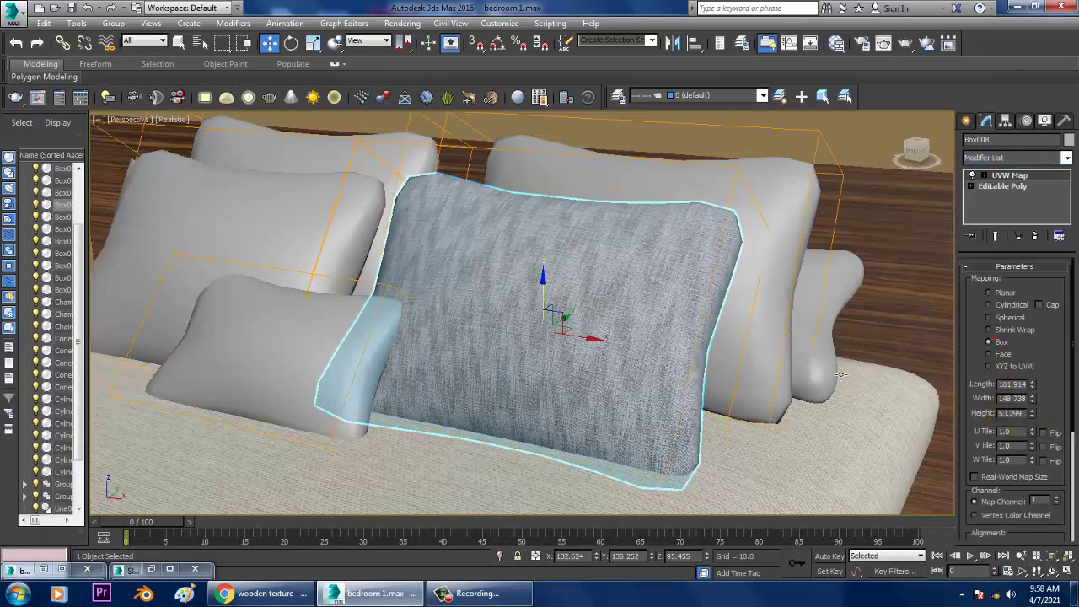
mouse_move(842, 376)
middle_mouse_down("alt")
mouse_move(735, 373)
mouse_move(696, 387)
mouse_move(742, 375)
middle_mouse_up("alt")
mouse_move(1031, 402)
left_mouse_down()
mouse_move(1031, 413)
mouse_move(1032, 363)
left_mouse_up()
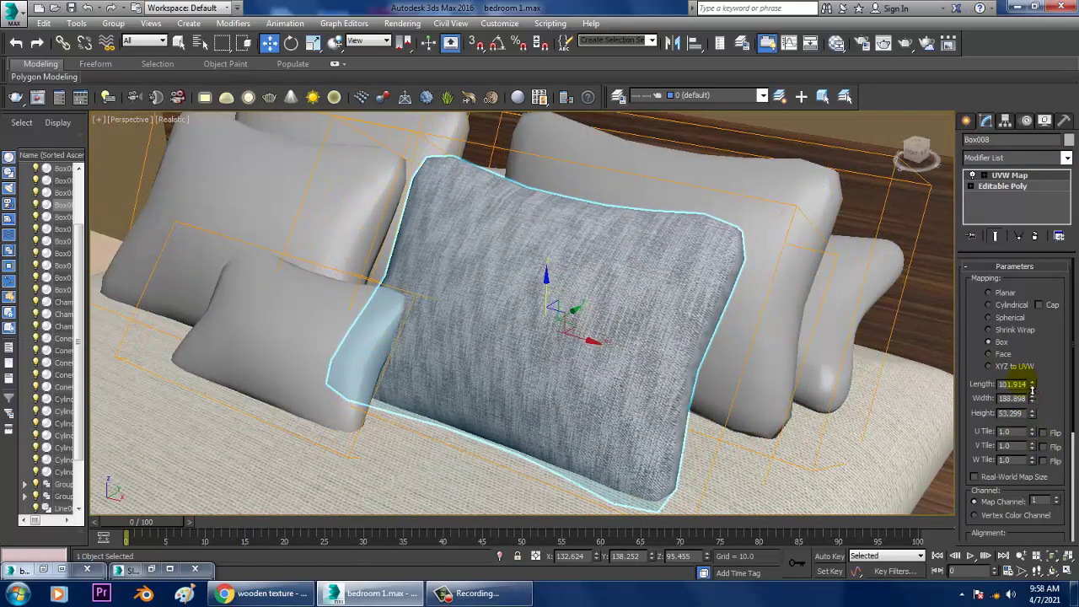
left_click_drag(708, 371, 731, 362)
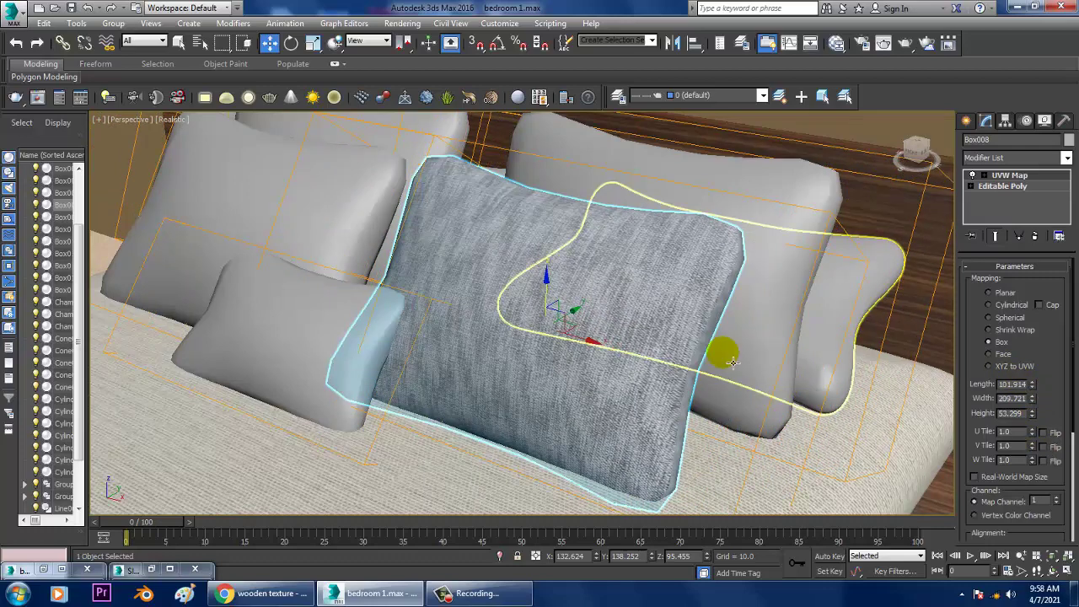
Convert the centre pillow to an editable poly and select the left pillow
right_click(656, 274)
mouse_move(717, 411)
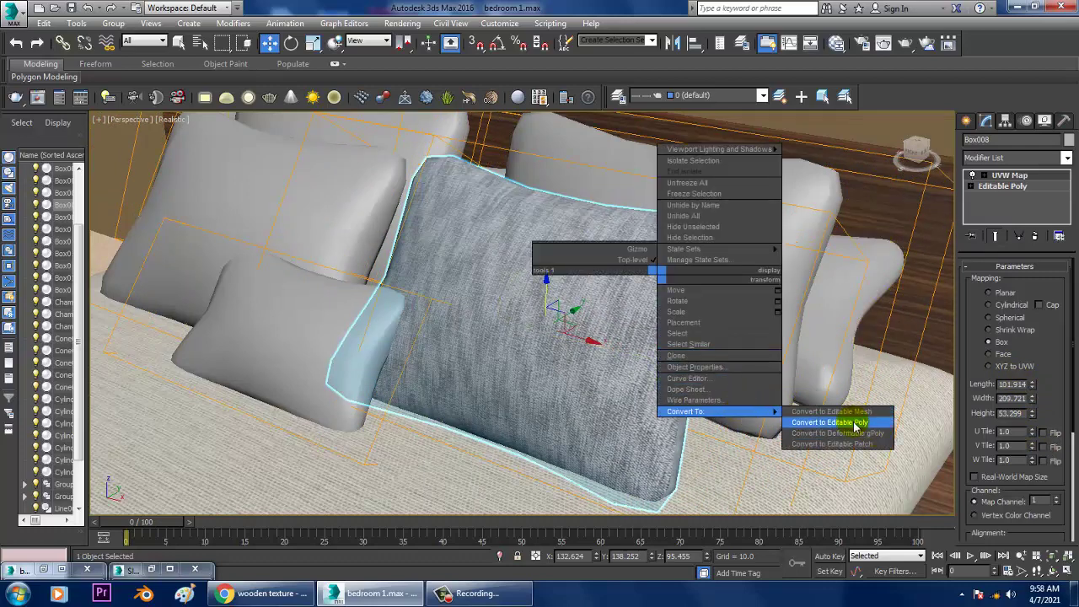
left_click(856, 423)
left_click(270, 236)
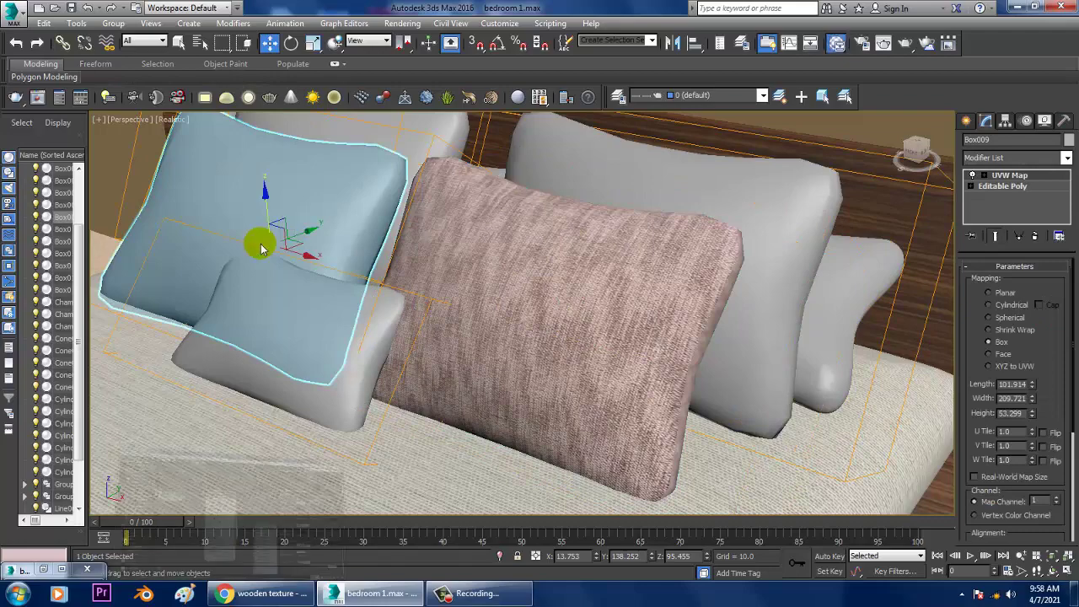
Assign Material #78 to left pillow Box009 and orbit around the pillows to check it
key("m")
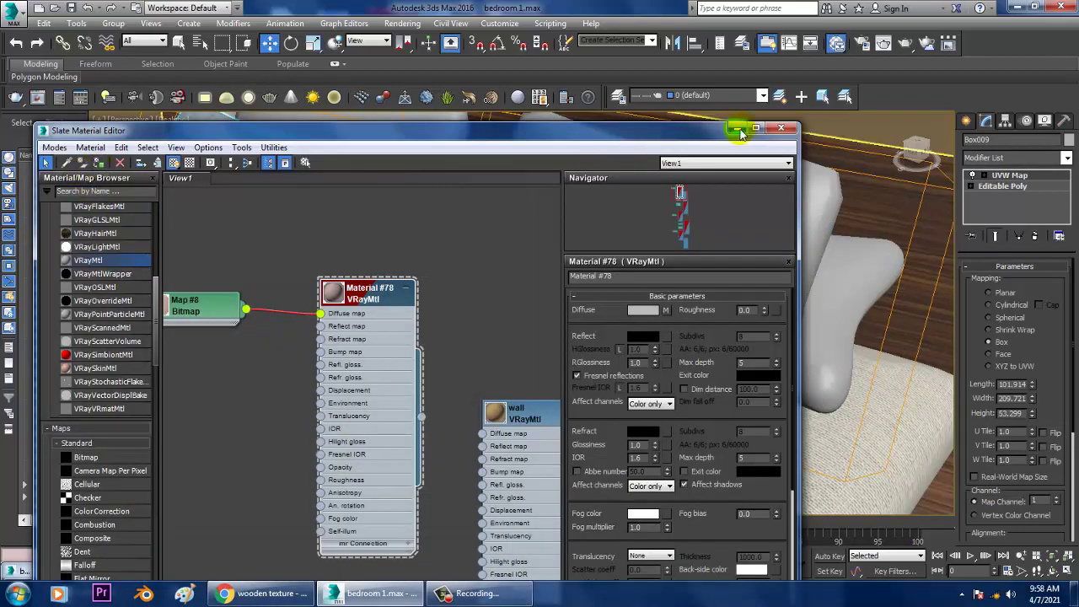
left_click(735, 128)
mouse_move(354, 253)
middle_mouse_down("alt")
mouse_move(397, 241)
mouse_move(578, 294)
middle_mouse_up("alt")
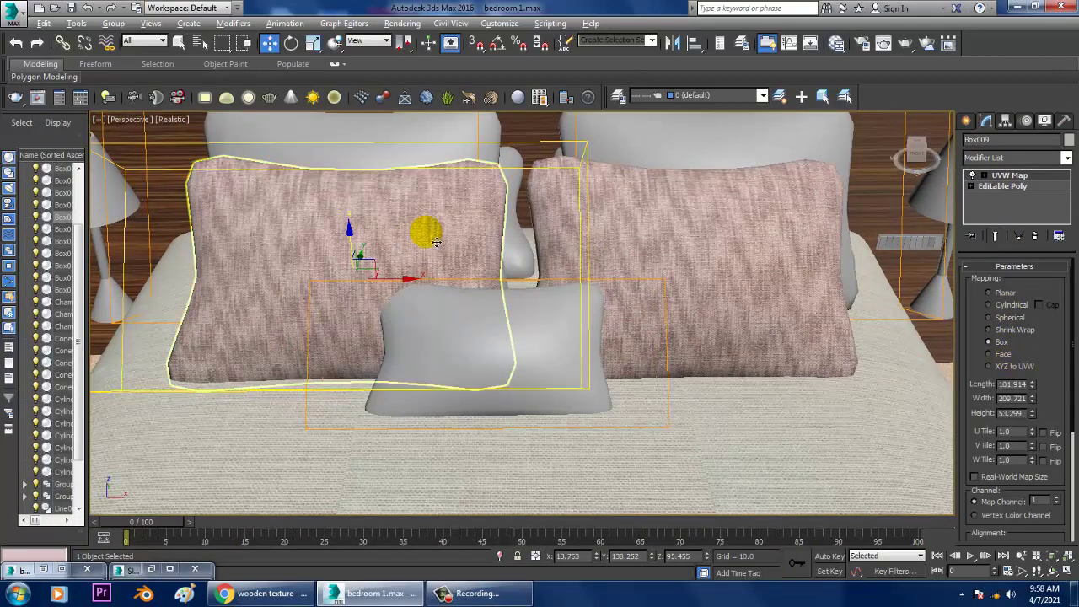
middle_click_drag(424, 231, 405, 222, "alt")
middle_click_drag(646, 270, 578, 283, "alt")
scroll(578, 283, "down", 5)
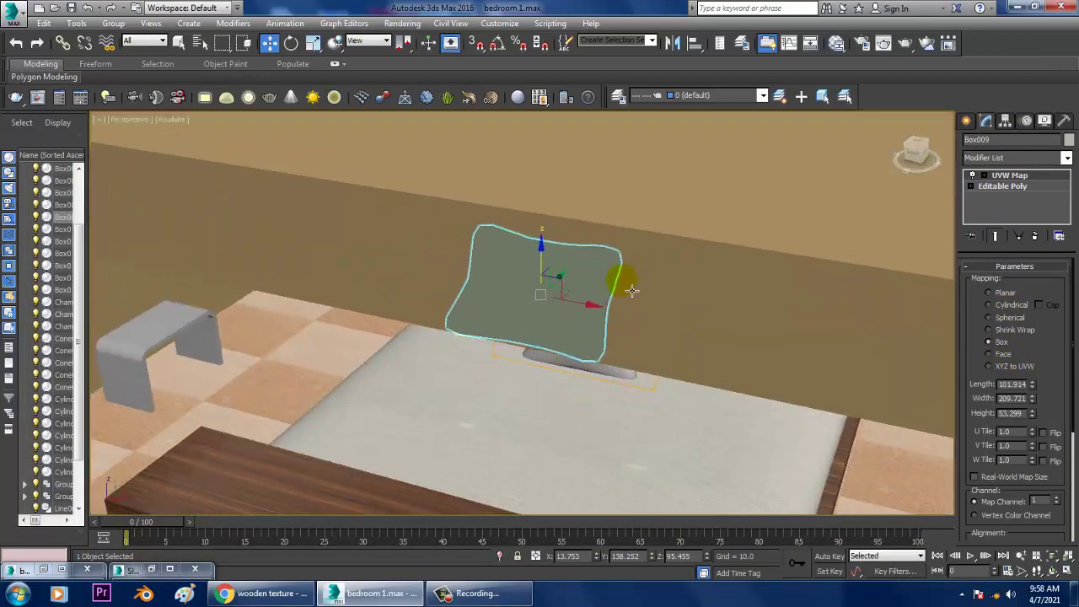
scroll(578, 283, "down", 5)
middle_click_drag(724, 211, 807, 145, "alt")
left_click(807, 145)
scroll(663, 315, "up", 5)
scroll(663, 315, "down", 4)
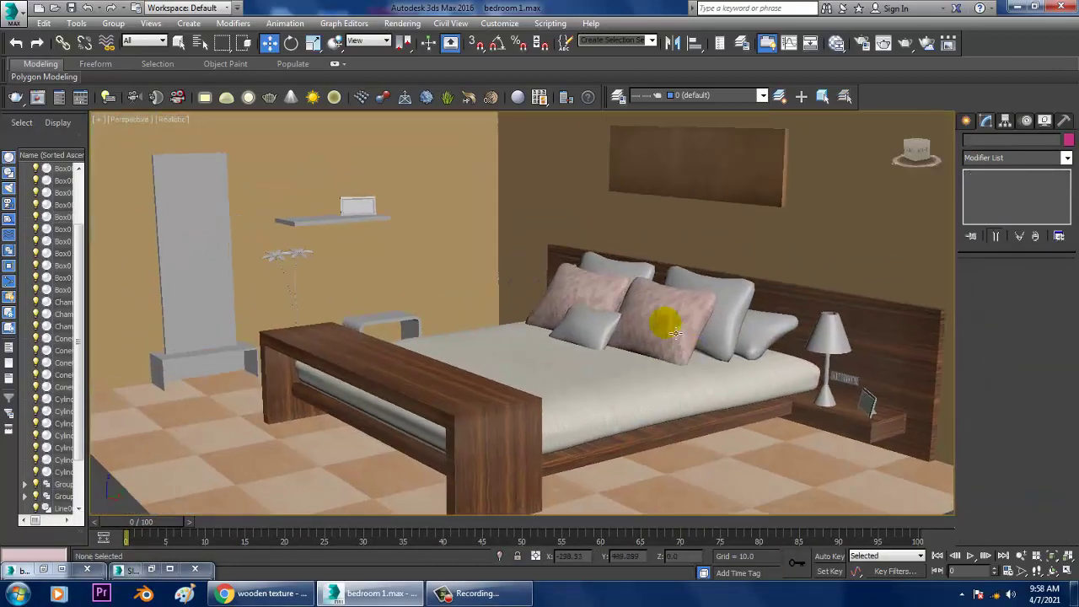
scroll(664, 314, "up", 6)
scroll(666, 313, "down", 1)
scroll(668, 312, "down", 2)
middle_click_drag(667, 312, 615, 313, "alt")
Switch to Expert Mode and frame the left wall panel in full-screen view
key("ctrl+x")
scroll(648, 345, "up", 2)
mouse_move(649, 345)
middle_mouse_down()
mouse_move(642, 330)
mouse_move(674, 341)
mouse_move(698, 312)
mouse_move(706, 338)
middle_mouse_up()
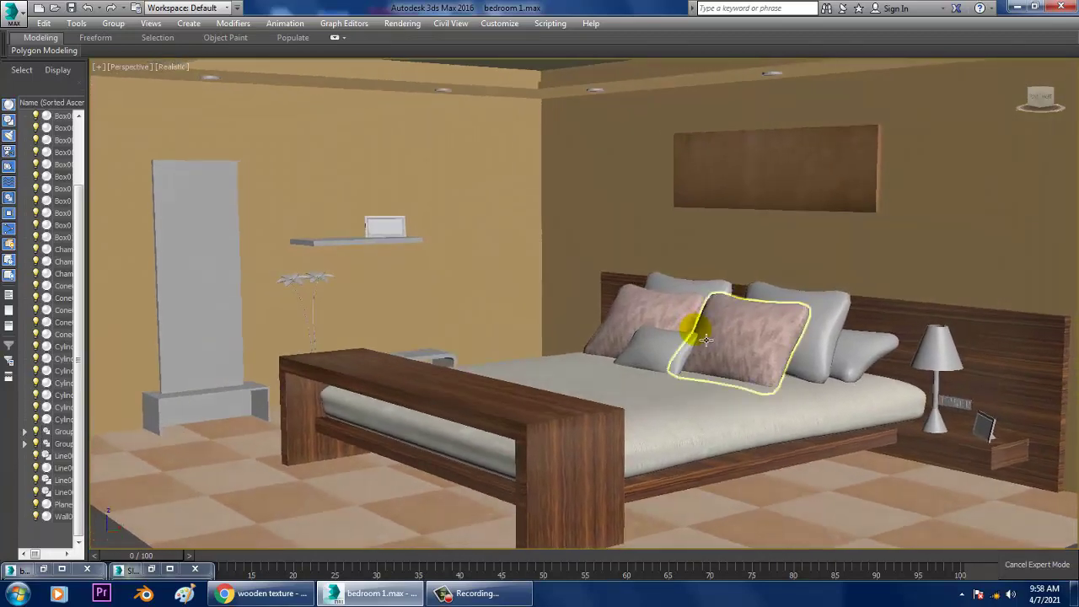
scroll(707, 339, "up", 1)
scroll(706, 339, "up", 1)
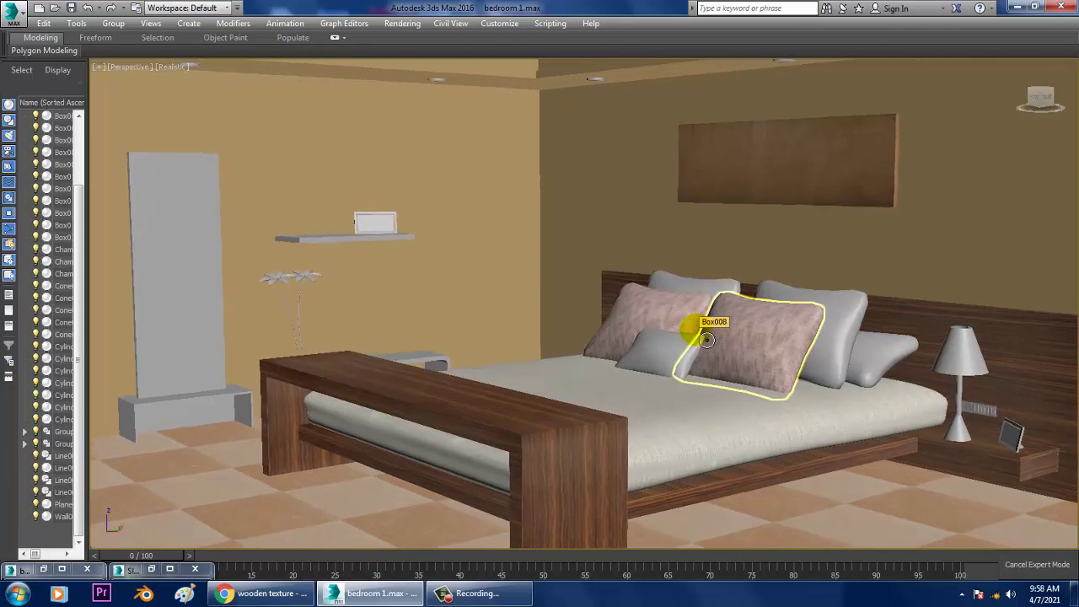